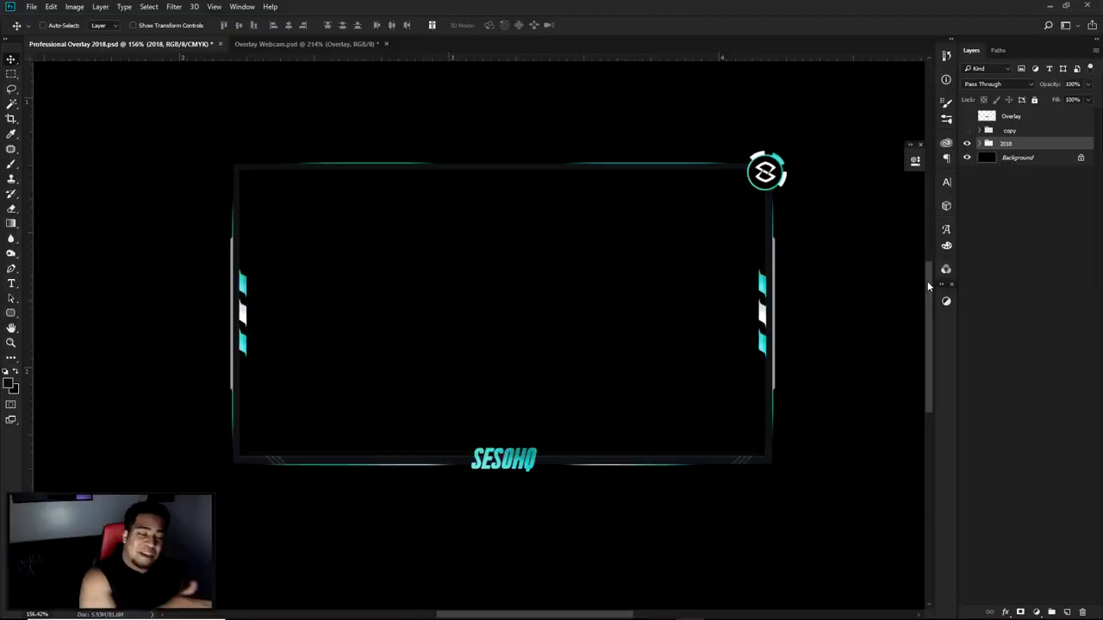
Outline areas across the canvas top and beneath the webcam frame with rectangular selections, and clear them
{"action": "scroll", "coordinate": [749, 238], "scroll_direction": "down", "scroll_amount": 5}
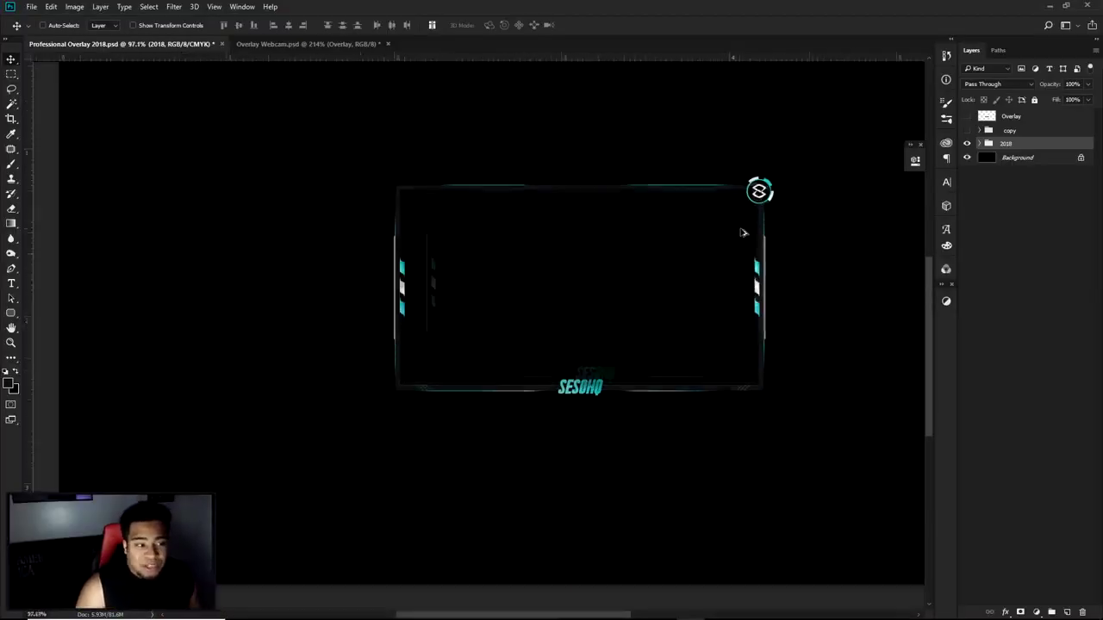
{"action": "key", "text": "m"}
{"action": "left_click_drag", "start_coordinate": [98, 115], "coordinate": [849, 147]}
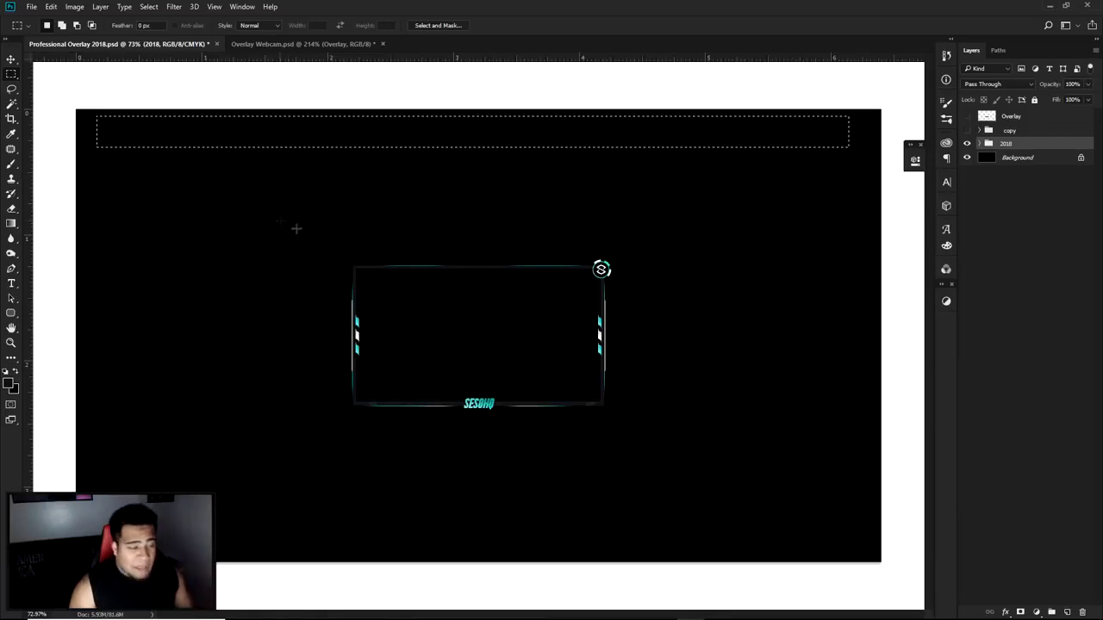
{"action": "key", "text": "ctrl+d"}
{"action": "left_click_drag", "start_coordinate": [358, 416], "coordinate": [594, 435]}
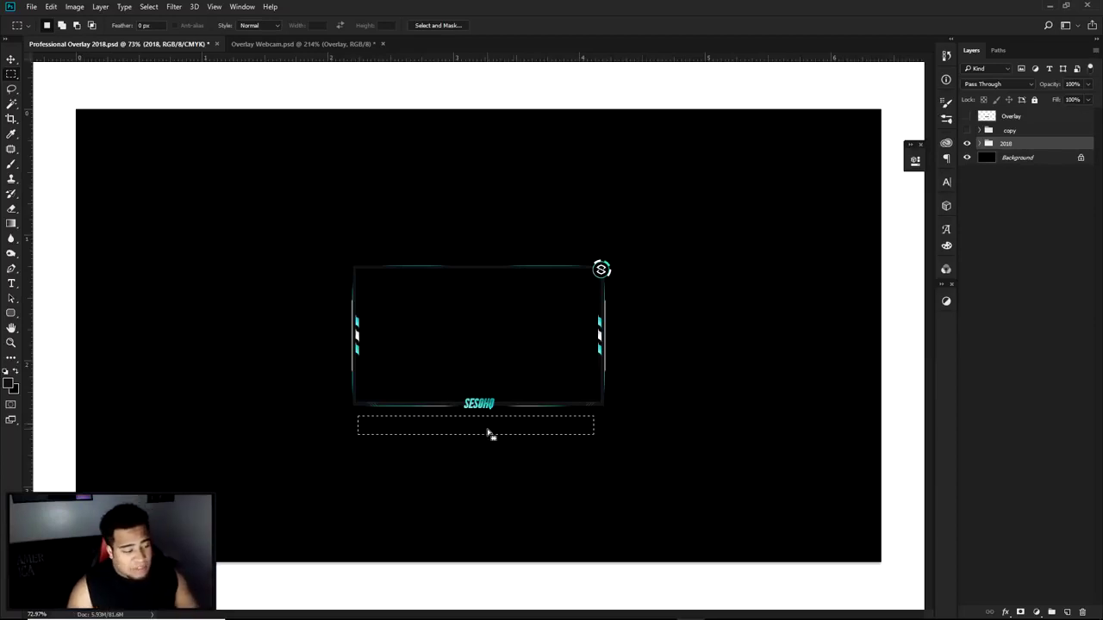
{"action": "left_click_drag", "start_coordinate": [491, 433], "coordinate": [492, 436]}
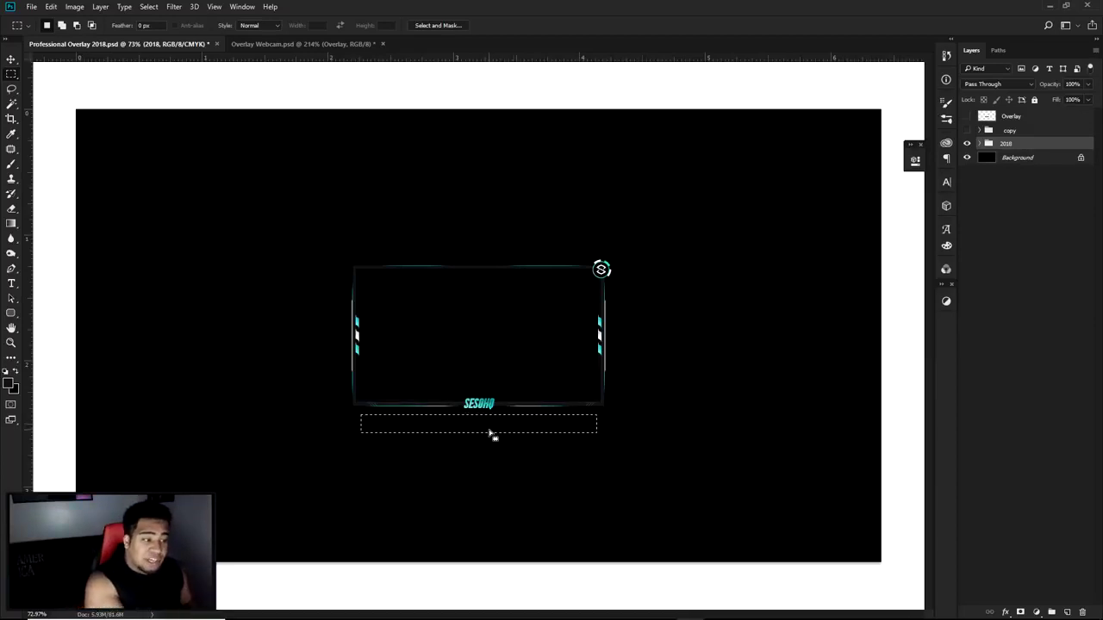
{"action": "left_click", "coordinate": [462, 337]}
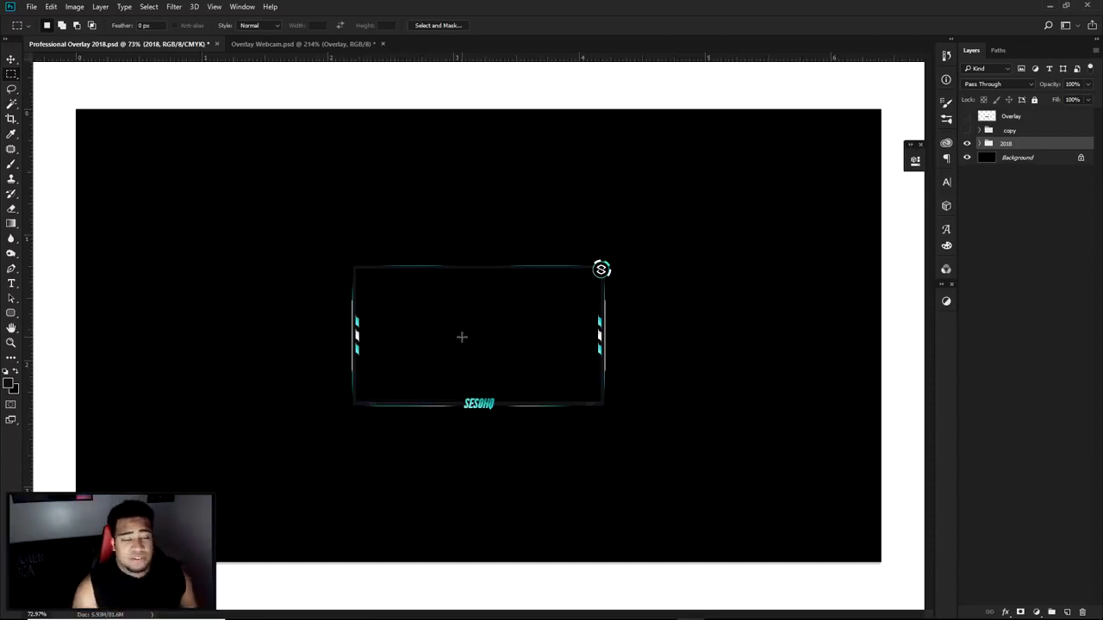
Examine the teal webcam overlay and compare it with the green design in Overlay Webcam.psd
{"action": "key", "text": "v"}
{"action": "scroll", "coordinate": [432, 384], "scroll_direction": "up", "scroll_amount": 4}
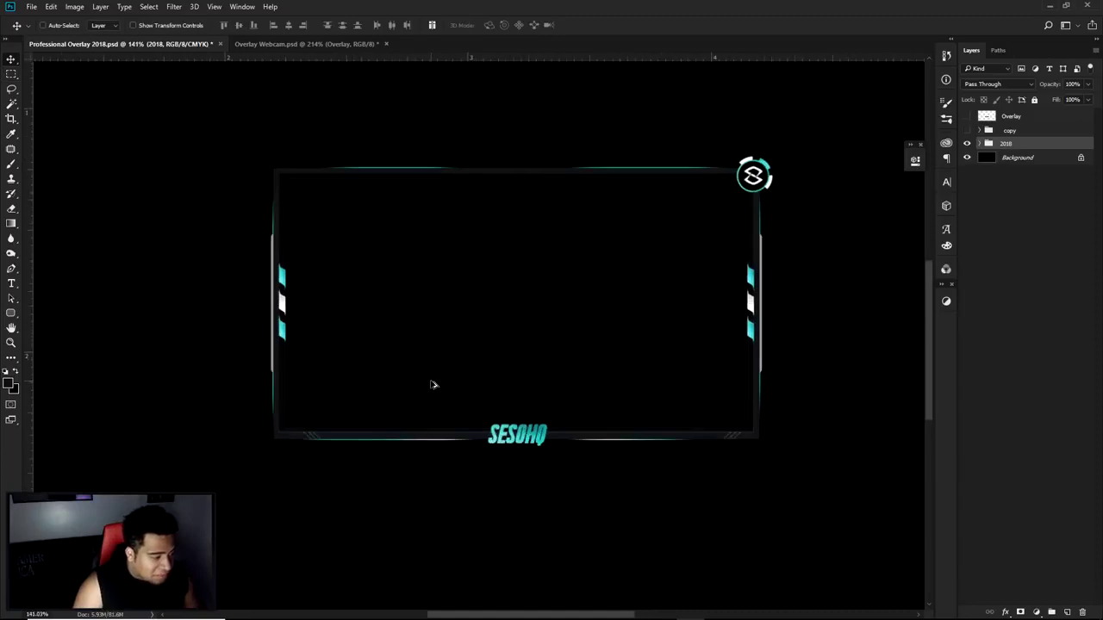
{"action": "scroll", "coordinate": [529, 411], "scroll_direction": "down", "scroll_amount": 1}
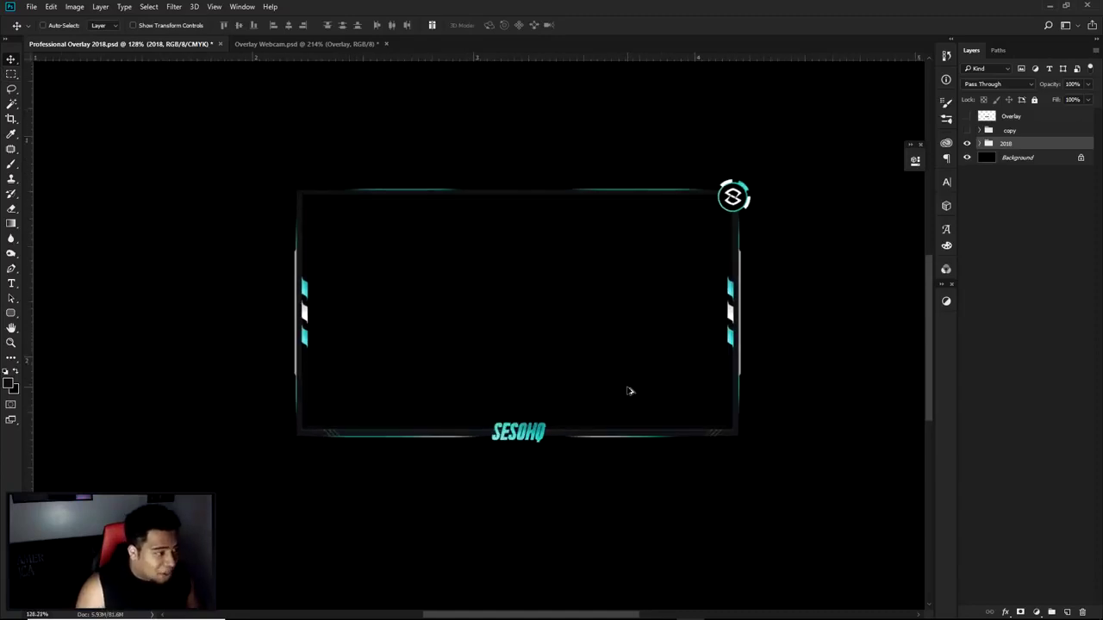
{"action": "scroll", "coordinate": [629, 391], "scroll_direction": "up", "scroll_amount": 1}
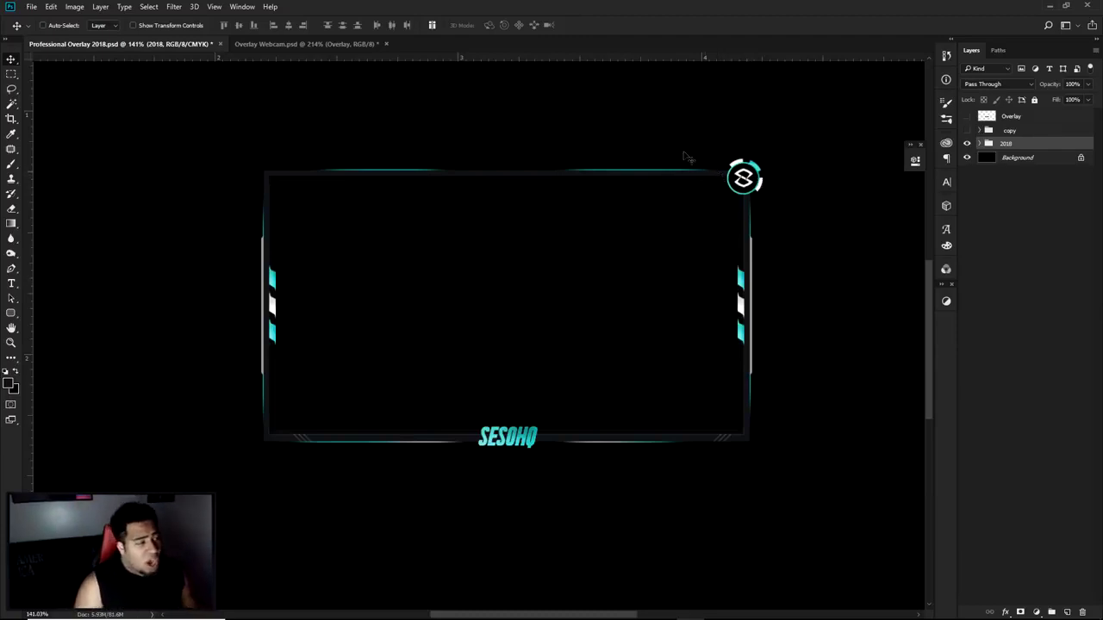
{"action": "left_click", "coordinate": [309, 44]}
{"action": "scroll", "coordinate": [448, 231], "scroll_direction": "right", "scroll_amount": 1}
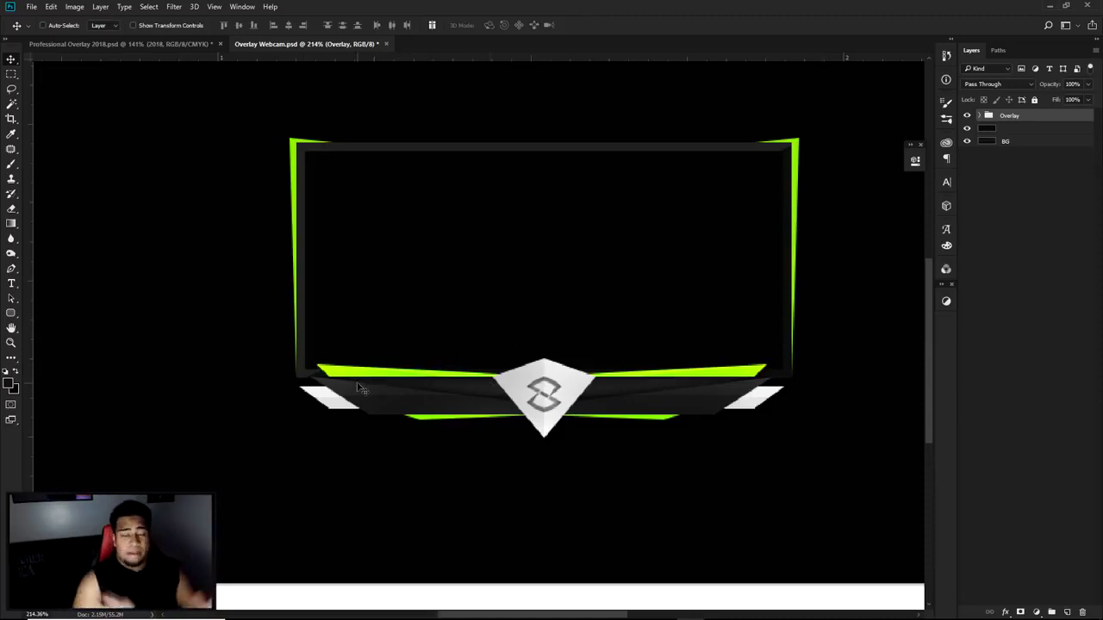
{"action": "left_click", "coordinate": [163, 45]}
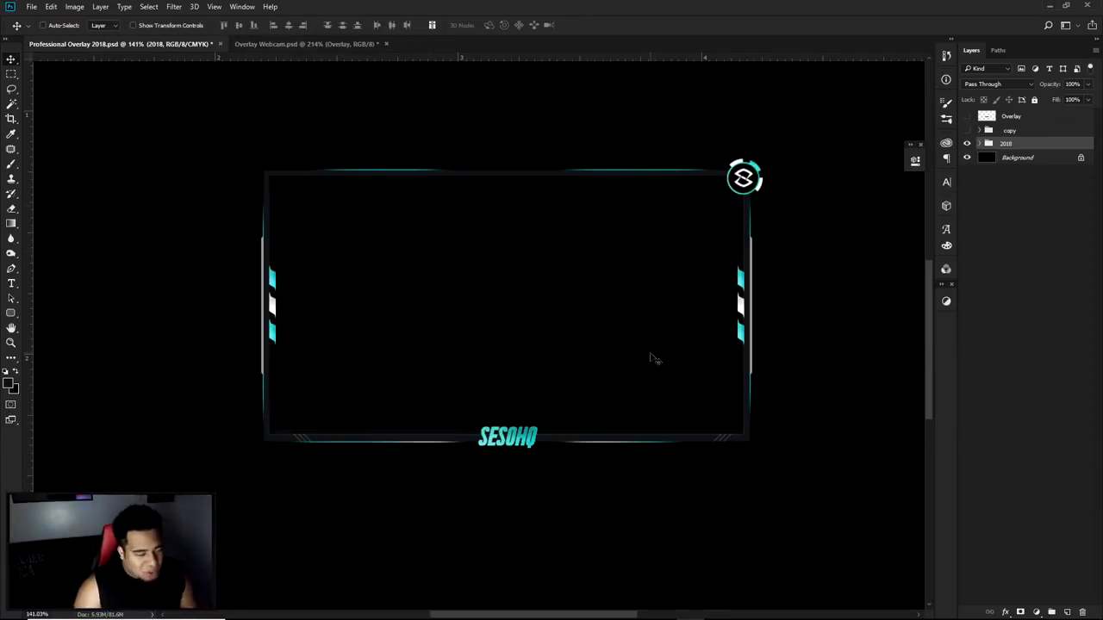
{"action": "left_click", "coordinate": [336, 44]}
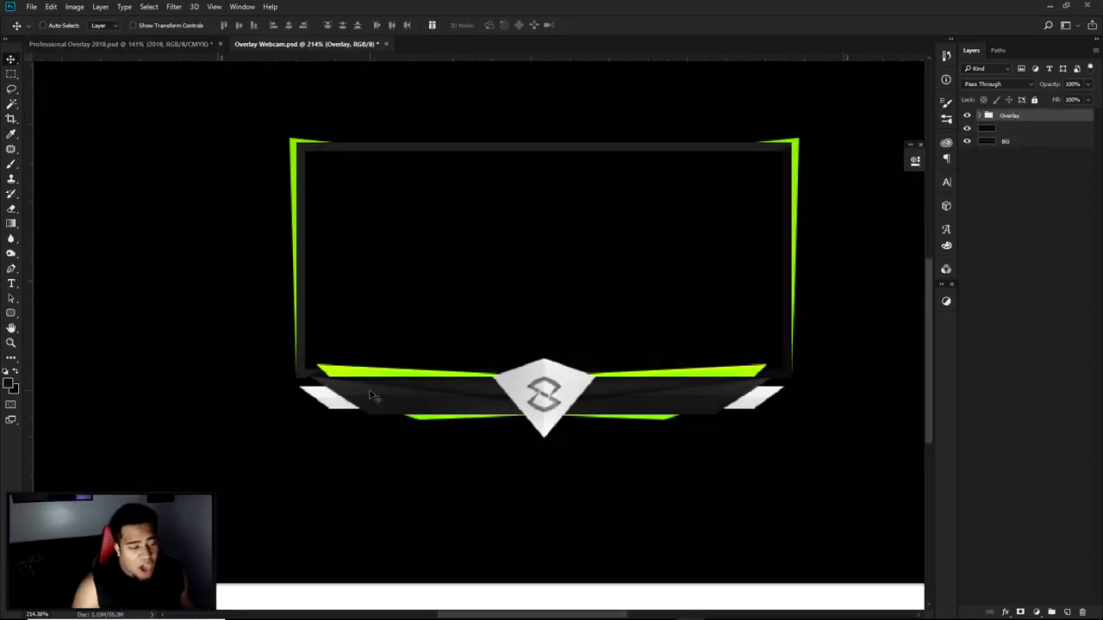
{"action": "left_click", "coordinate": [129, 44]}
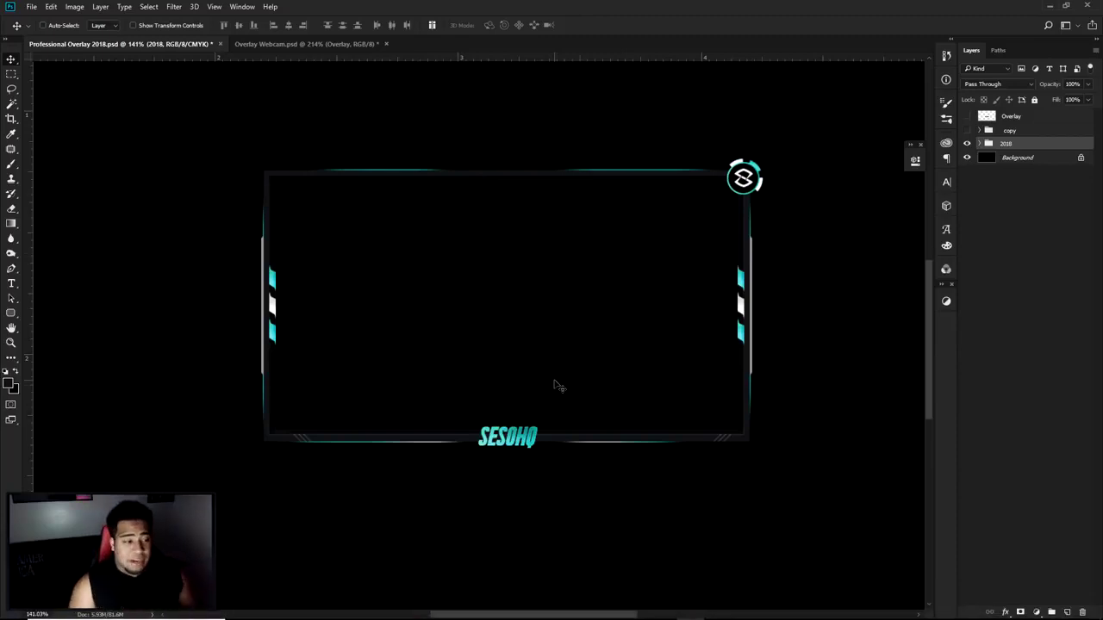
{"action": "key", "text": "shift+Down"}
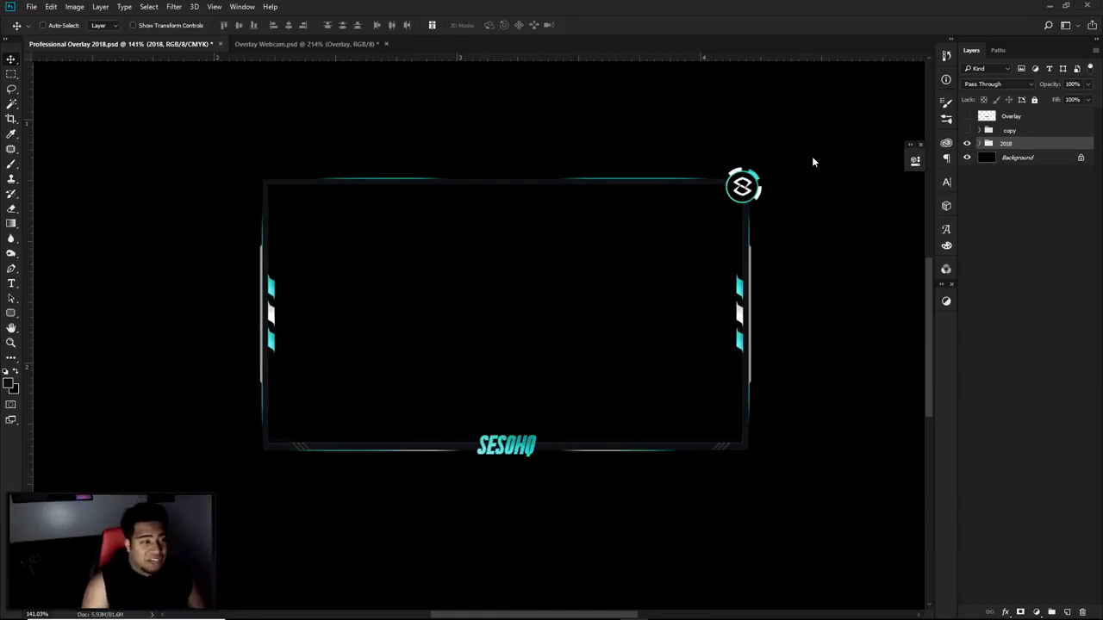
Create a new document of 1920 × 1080 pixels at 300 pixels/inch in RGB Color with a white background
{"action": "left_click", "coordinate": [32, 7]}
{"action": "left_click", "coordinate": [36, 19]}
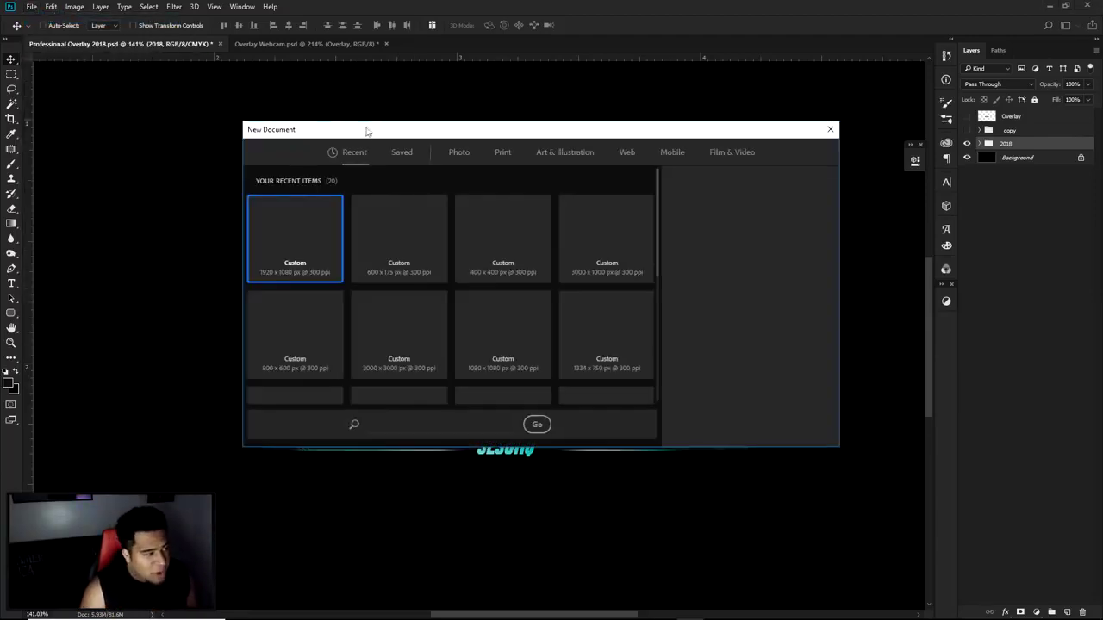
{"action": "left_click_drag", "start_coordinate": [364, 130], "coordinate": [397, 97]}
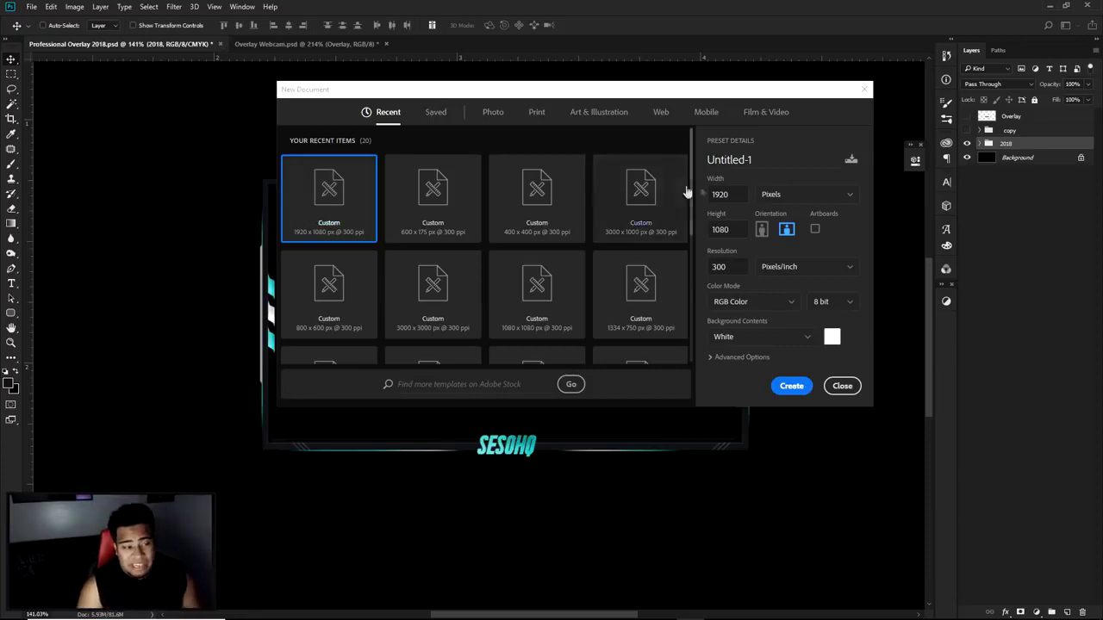
{"action": "left_click", "coordinate": [735, 193]}
{"action": "key", "text": "Tab"}
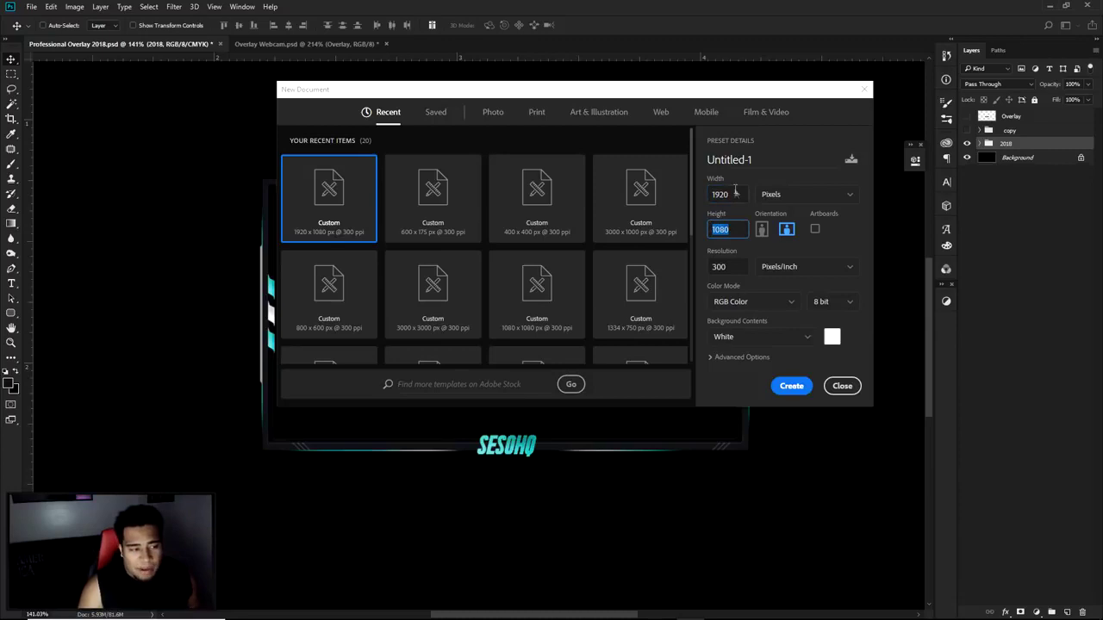
{"action": "left_click", "coordinate": [735, 193]}
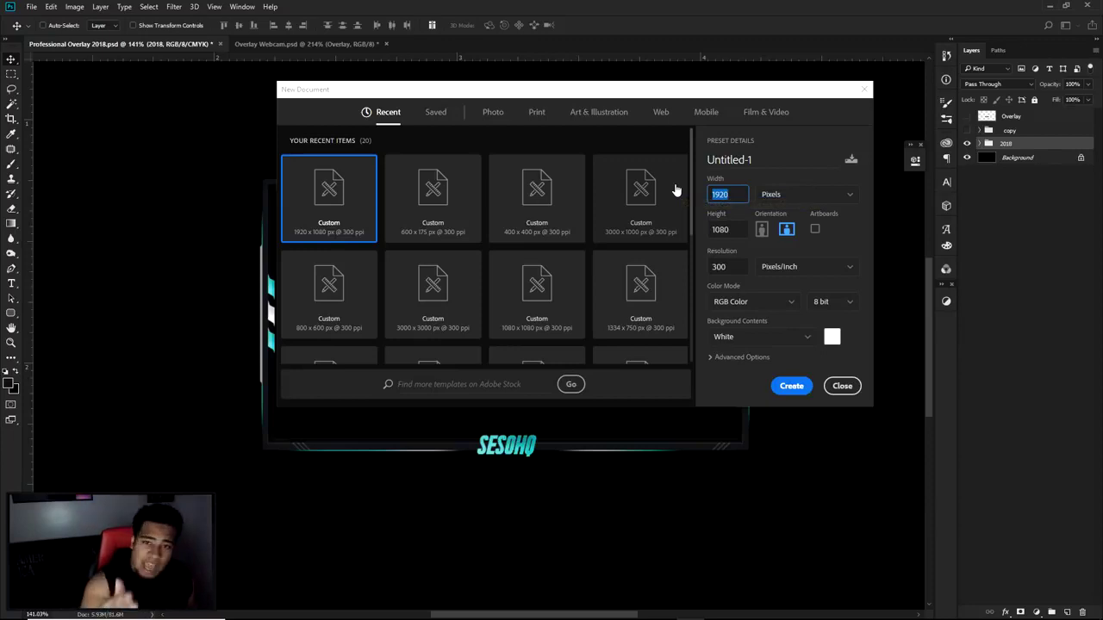
{"action": "left_click", "coordinate": [791, 385]}
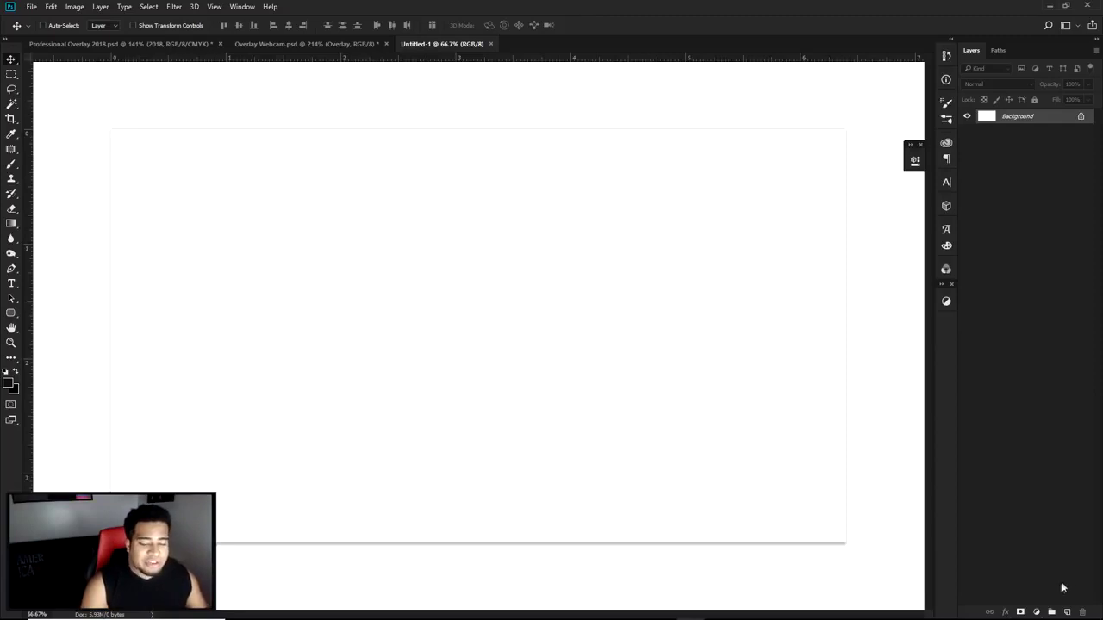
Add a new layer filled with the dark foreground color and apply a cyan Color Overlay at 100% opacity
{"action": "left_click", "coordinate": [1067, 612]}
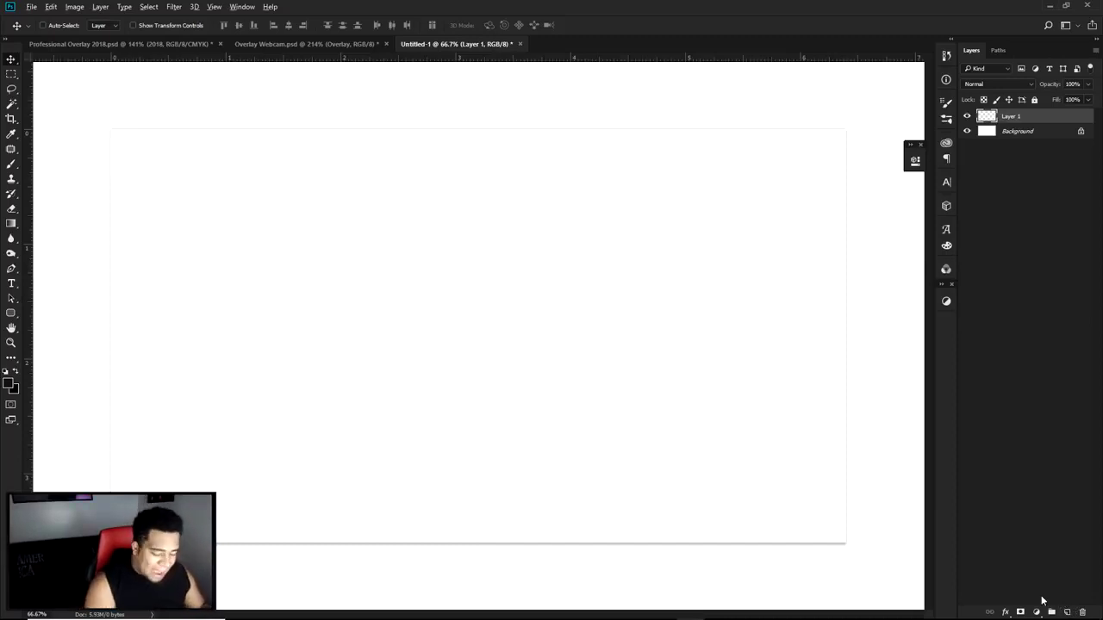
{"action": "key", "text": "alt+BackSpace"}
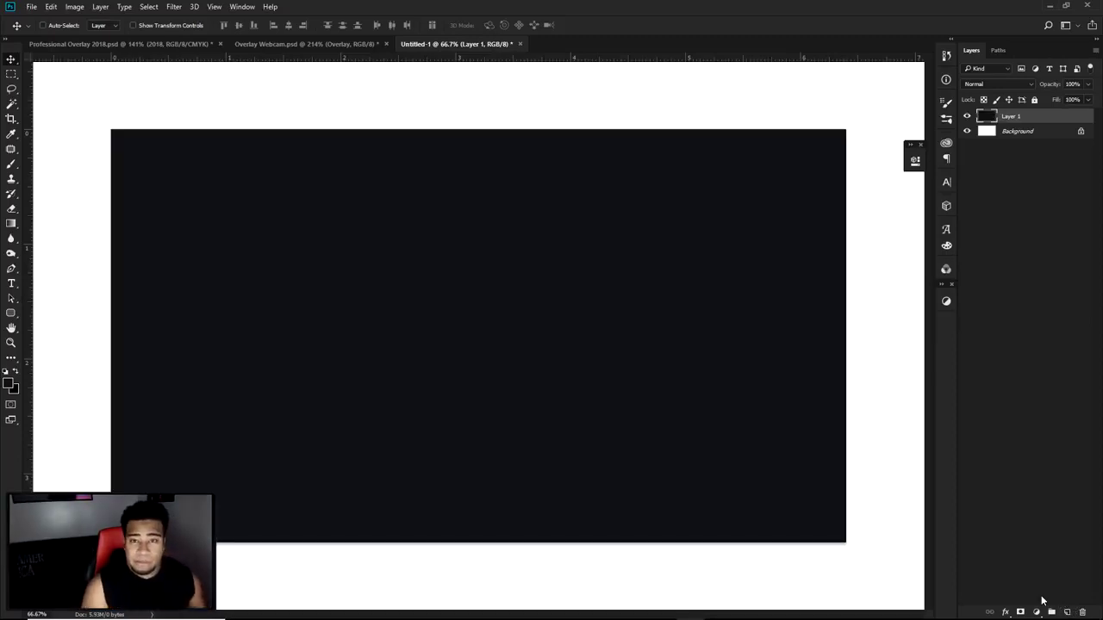
{"action": "double_click", "coordinate": [1055, 120]}
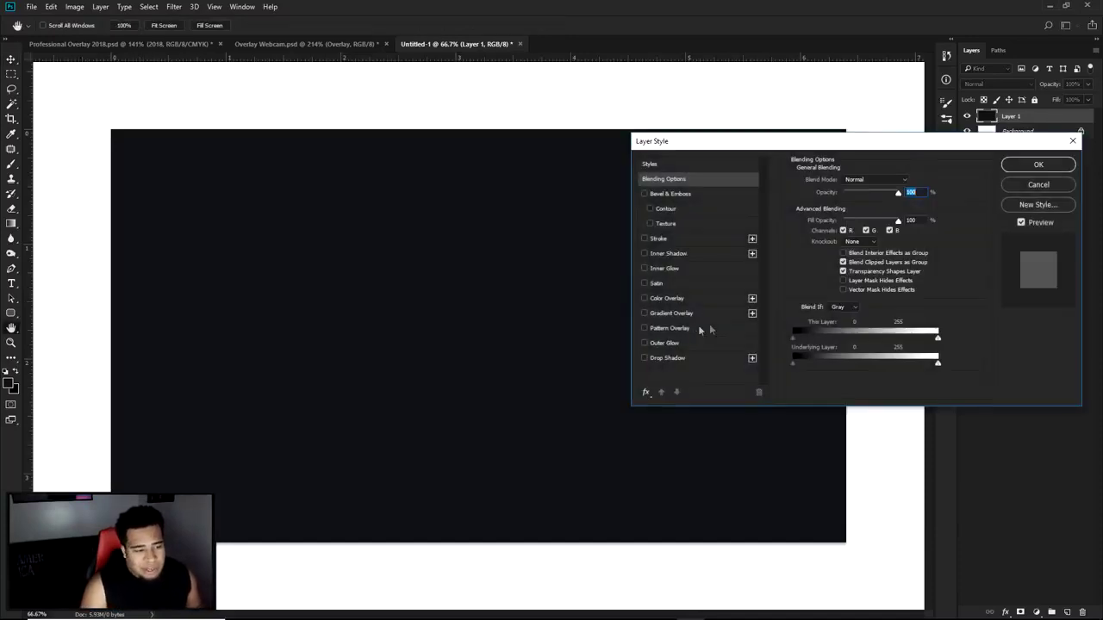
{"action": "left_click", "coordinate": [644, 313]}
{"action": "left_click", "coordinate": [644, 314]}
{"action": "left_click", "coordinate": [645, 298]}
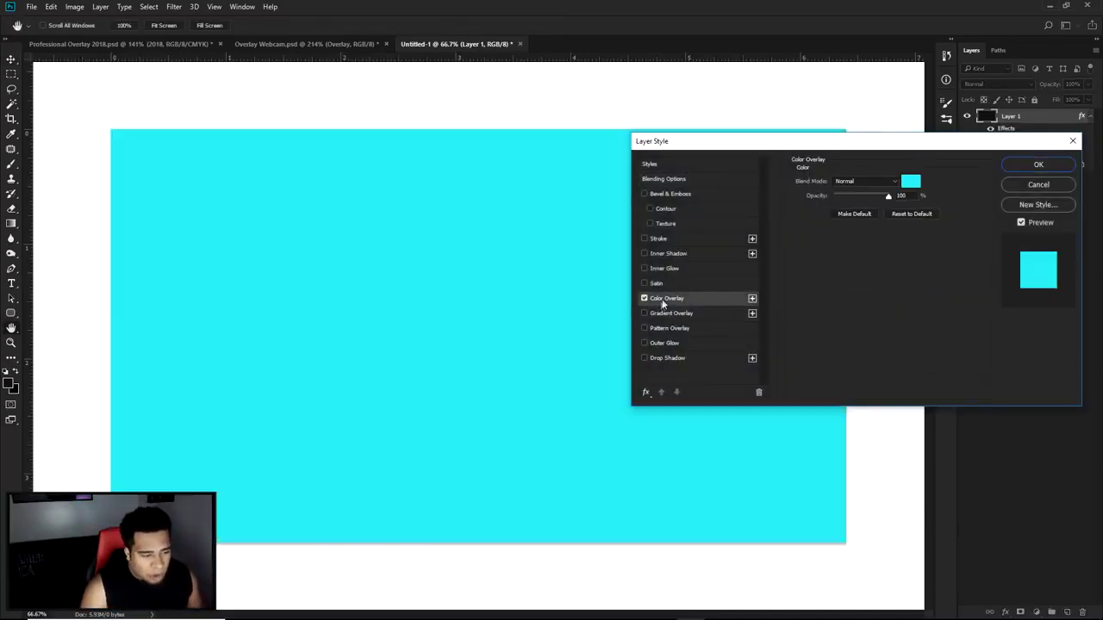
{"action": "left_click", "coordinate": [1039, 165]}
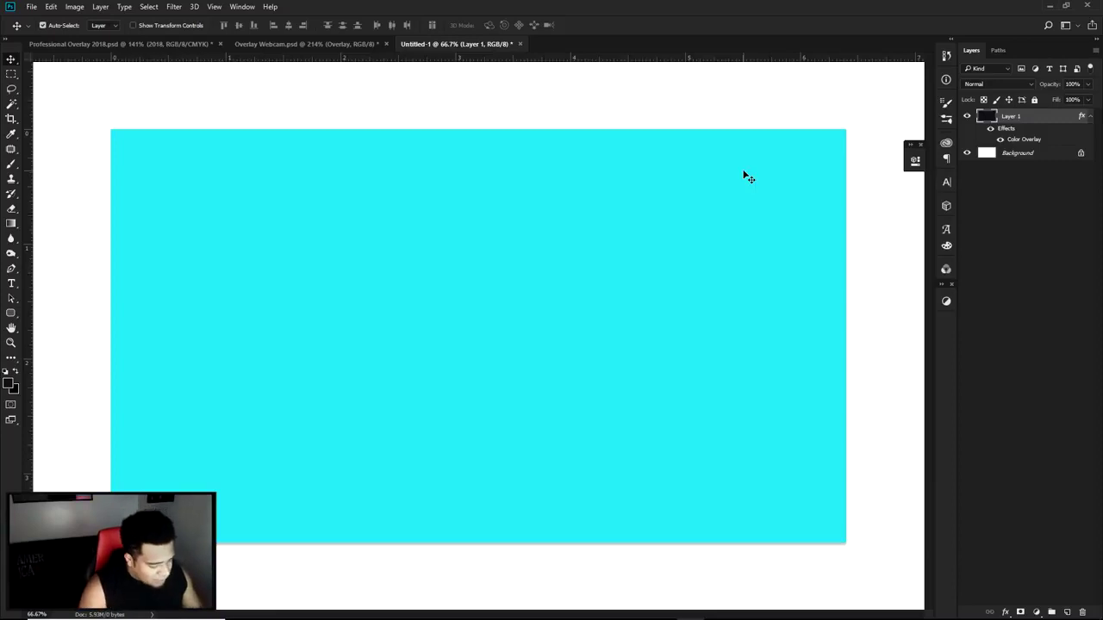
Scale the cyan layer down proportionally about its center to about one third of its size
{"action": "key", "text": "ctrl+t"}
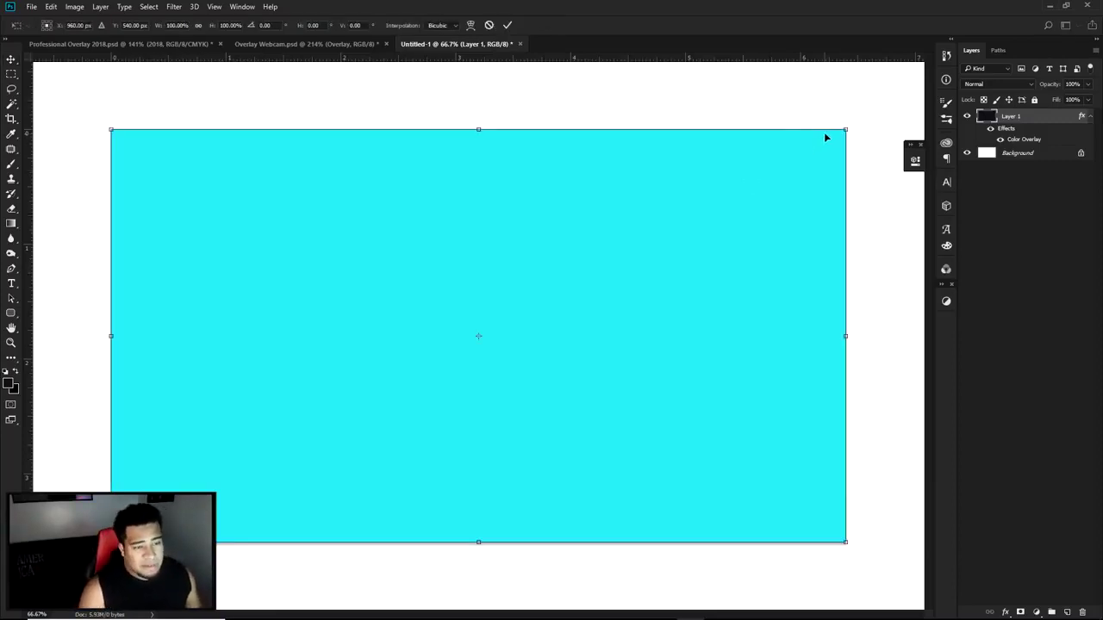
{"action": "right_click", "coordinate": [716, 175]}
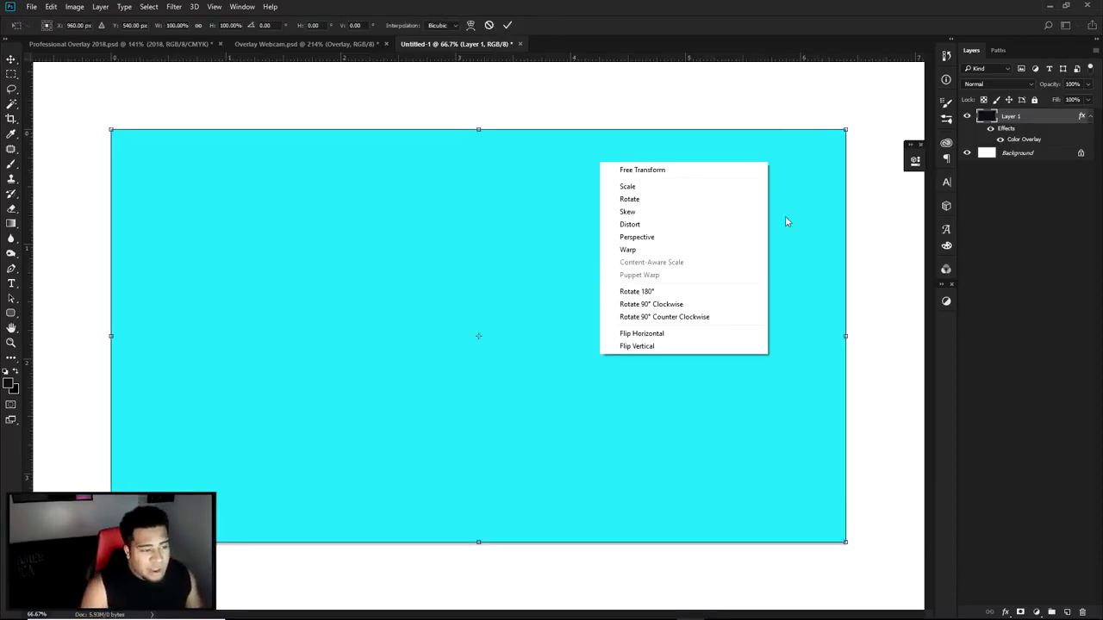
{"action": "left_click", "coordinate": [816, 201]}
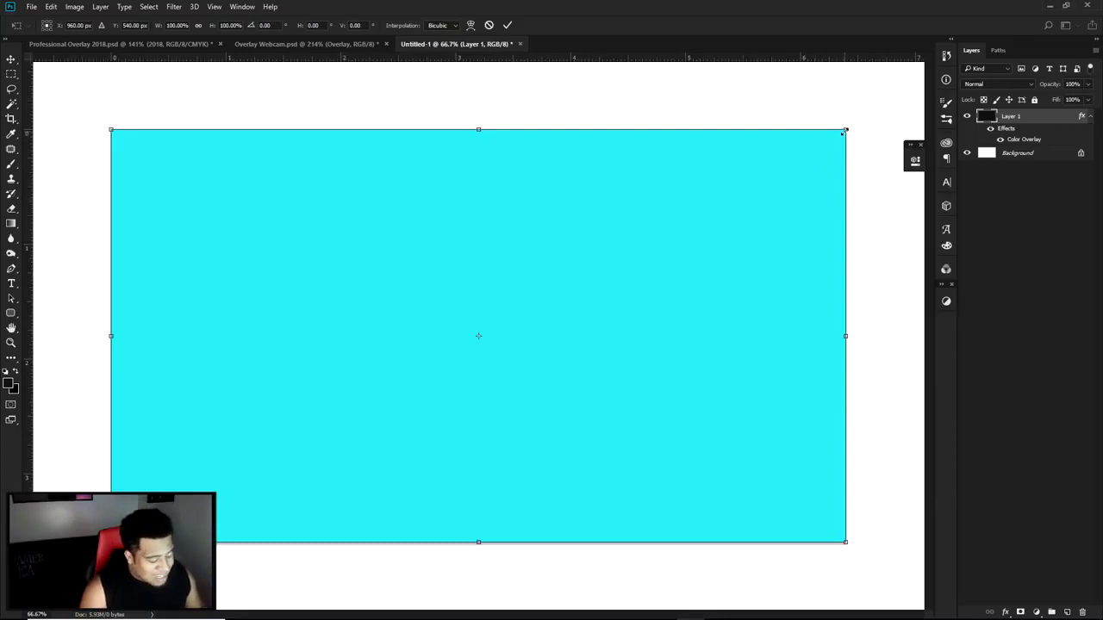
{"action": "left_click_drag", "start_coordinate": [847, 128], "coordinate": [614, 295]}
{"action": "key", "text": "Return"}
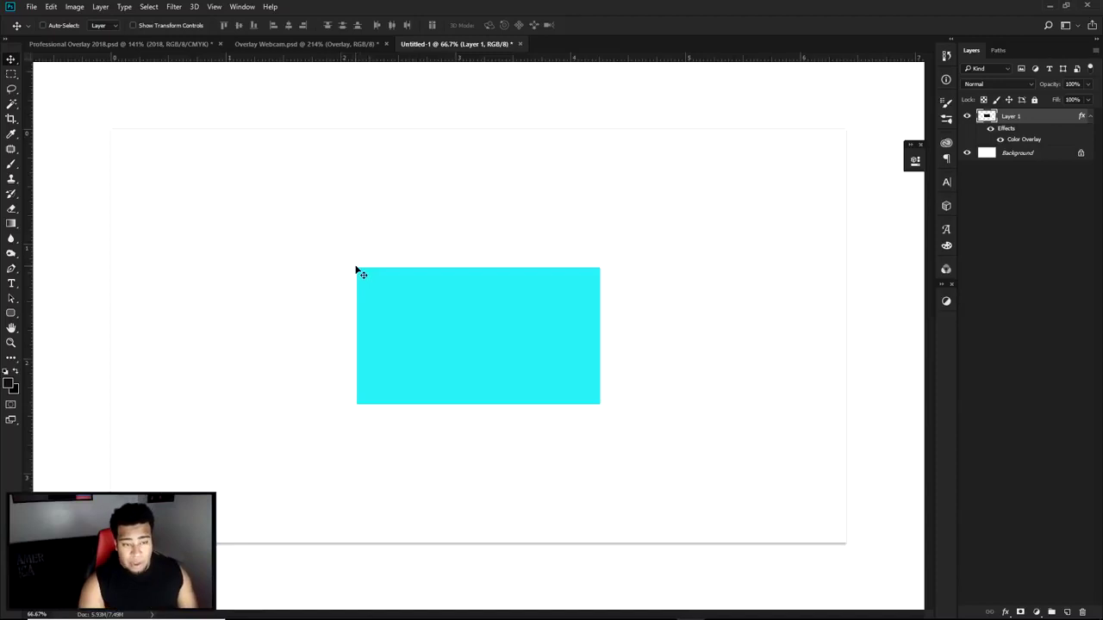
Add a new layer and trace the cyan block with a rectangle shape of about 638 × 360 px
{"action": "left_click", "coordinate": [1067, 612]}
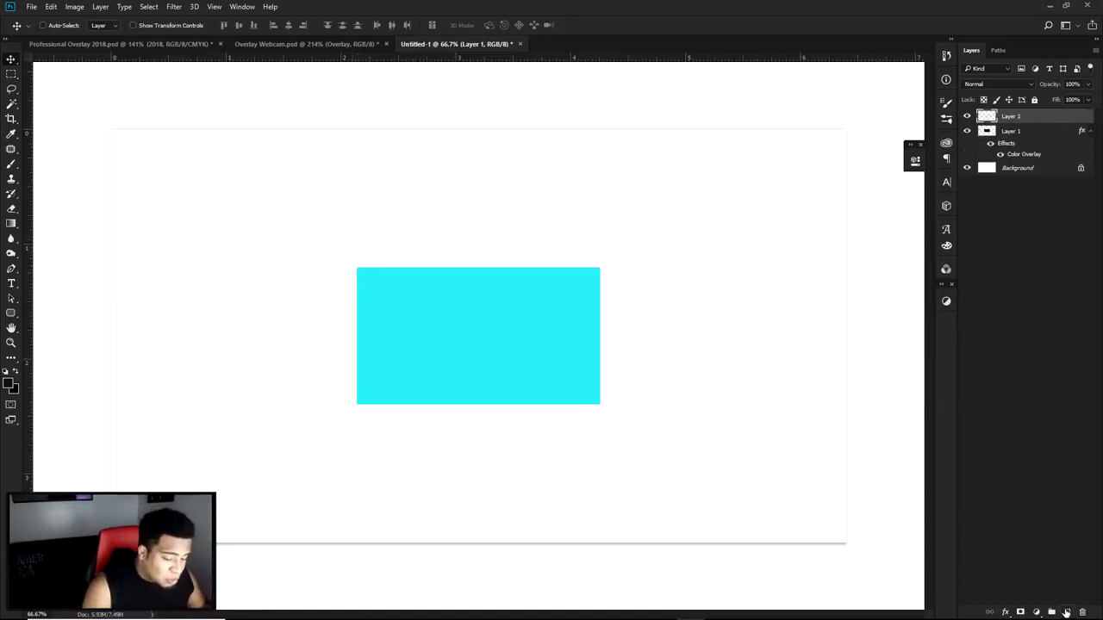
{"action": "left_click", "coordinate": [11, 313]}
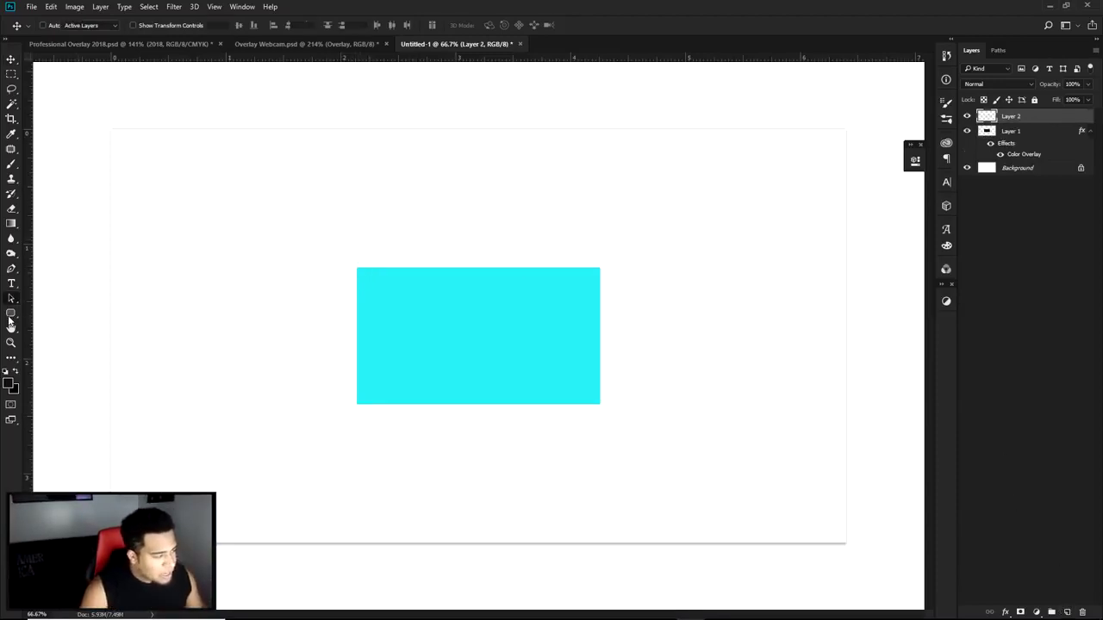
{"action": "right_click", "coordinate": [11, 313]}
{"action": "left_click", "coordinate": [59, 315]}
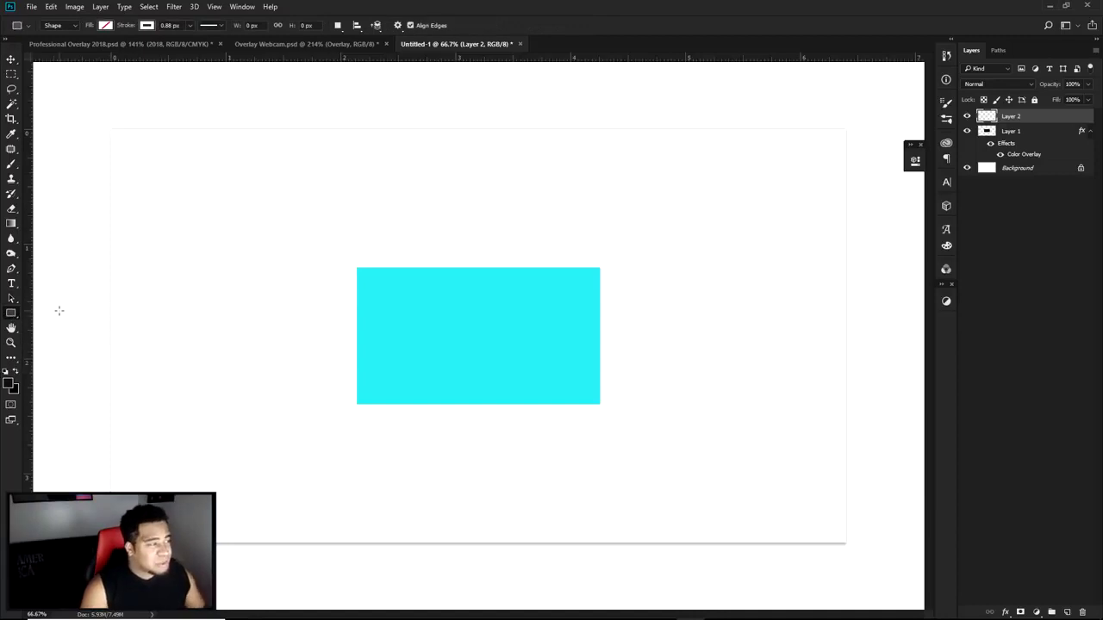
{"action": "scroll", "coordinate": [333, 273], "scroll_direction": "up", "scroll_amount": 4}
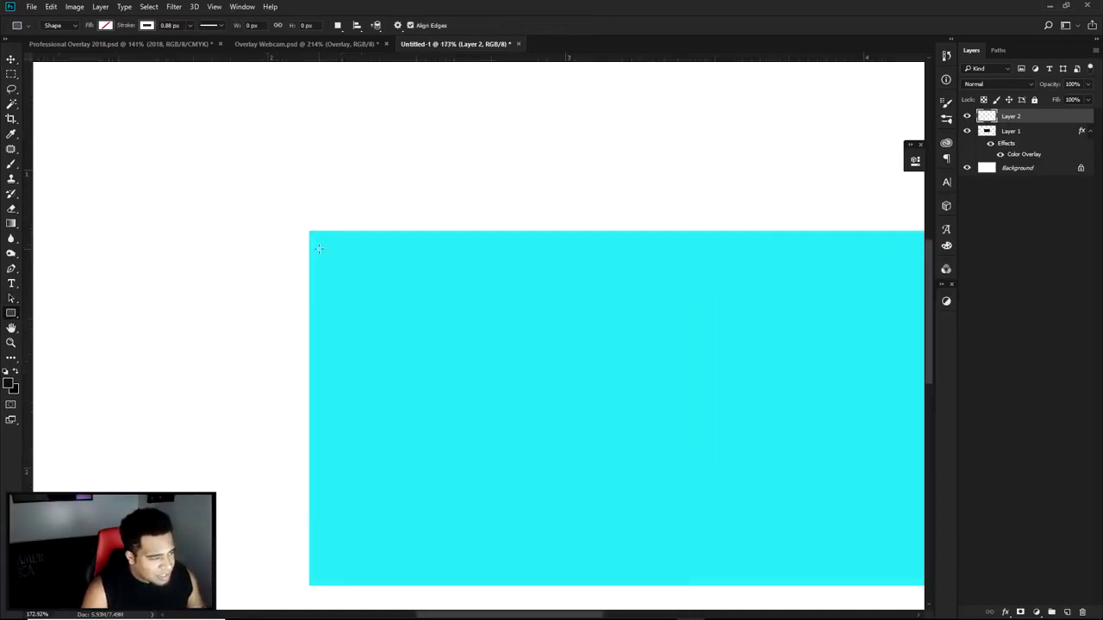
{"action": "left_click_drag", "start_coordinate": [308, 230], "coordinate": [775, 584]}
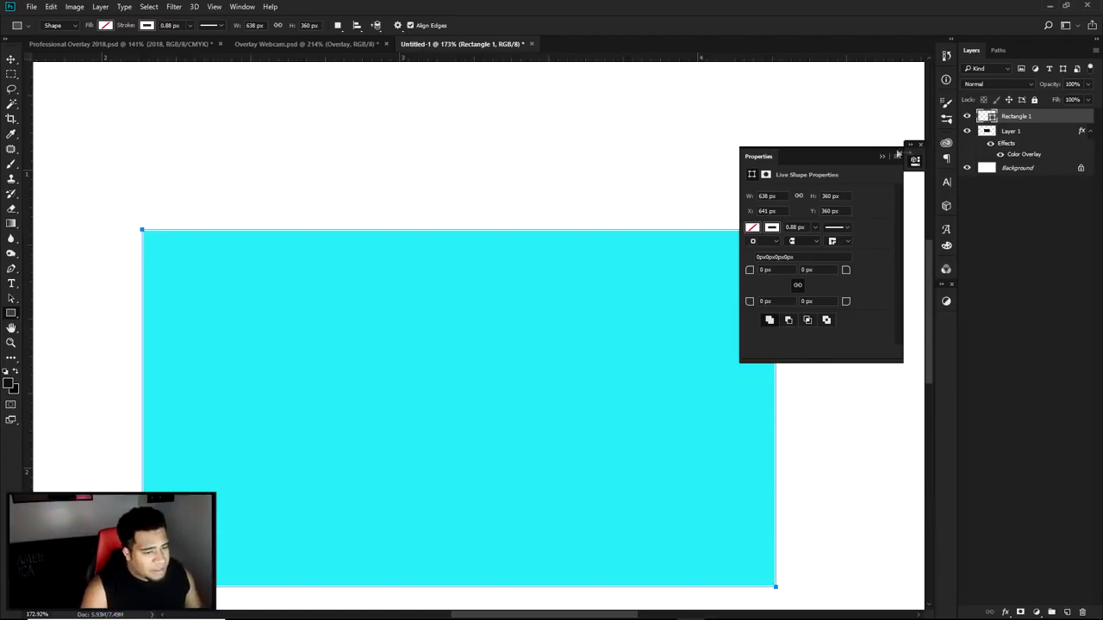
{"action": "left_click", "coordinate": [896, 155]}
Hide the cyan layer and set the rectangle shape's fill to no color
{"action": "left_click", "coordinate": [106, 26]}
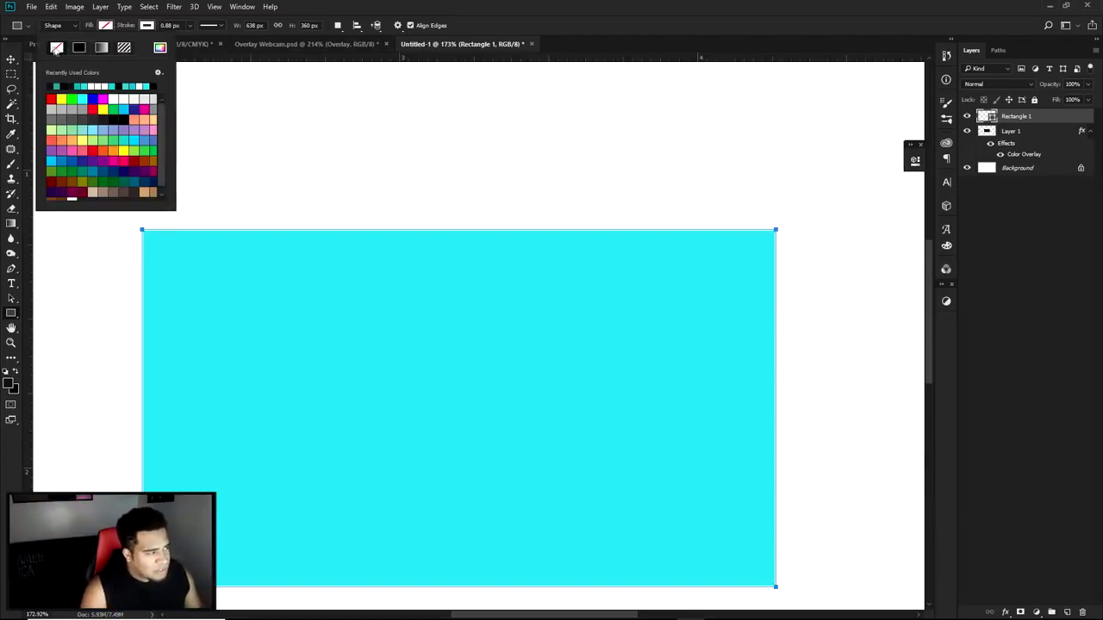
{"action": "left_click", "coordinate": [58, 49]}
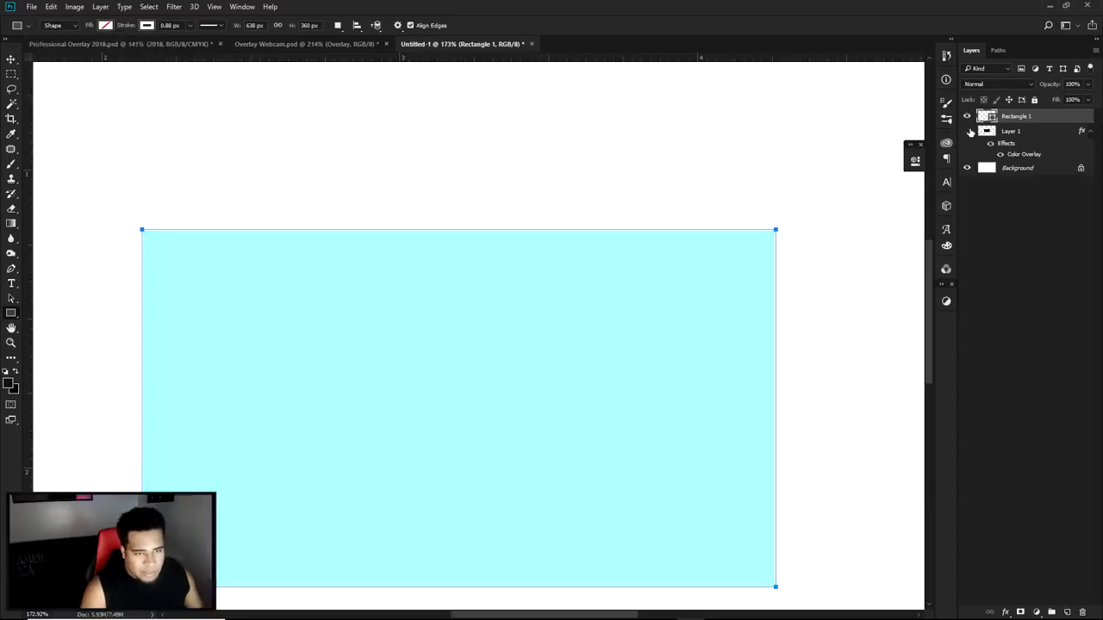
{"action": "left_click", "coordinate": [106, 25]}
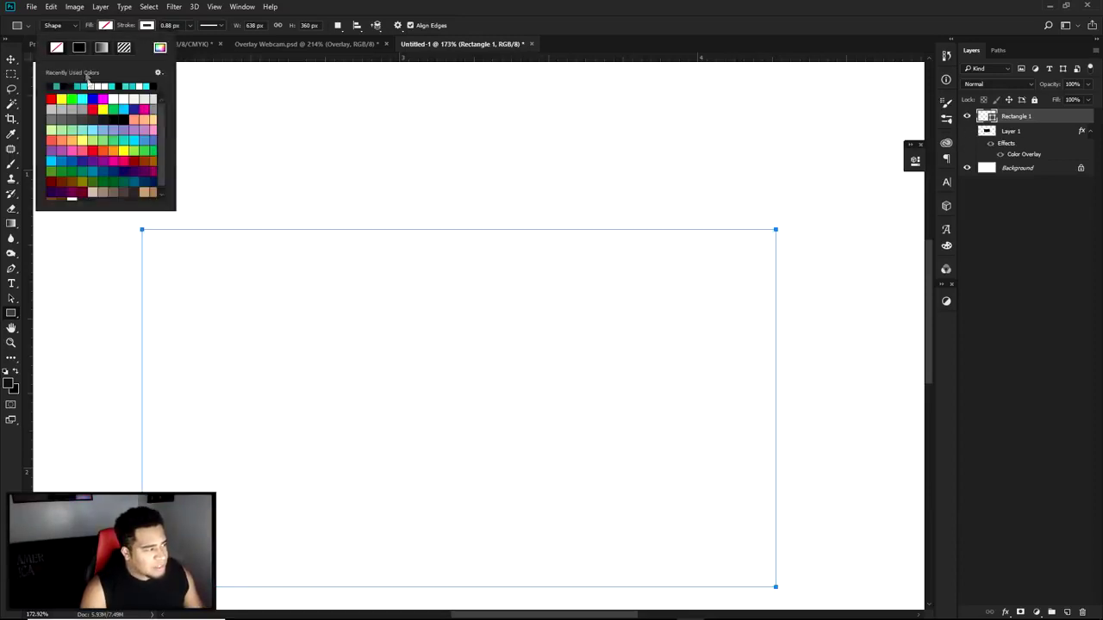
{"action": "left_click", "coordinate": [100, 86]}
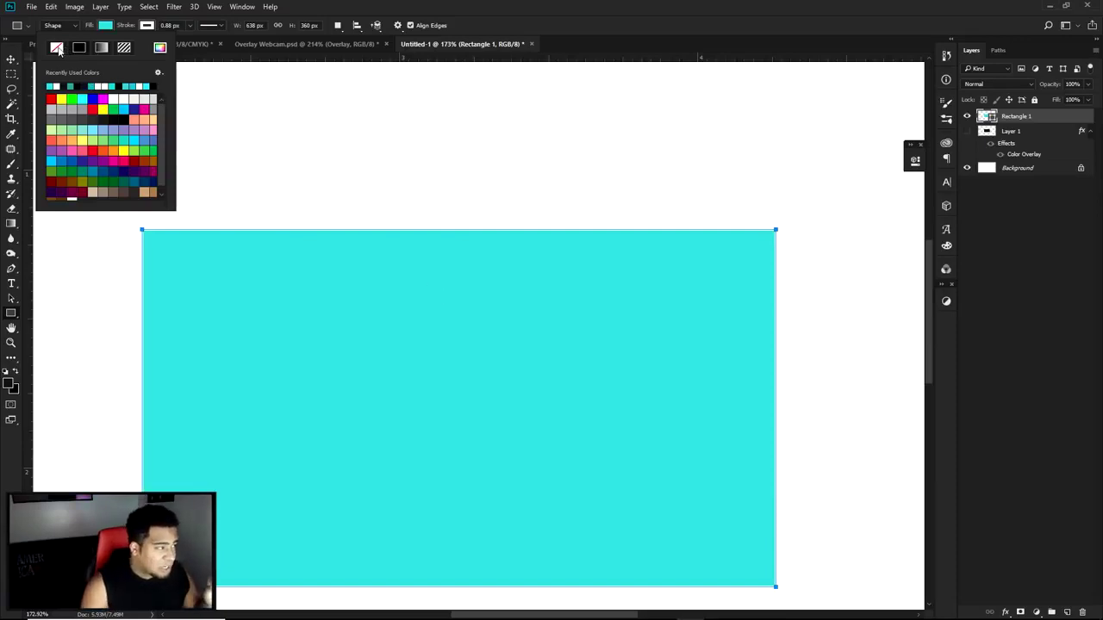
{"action": "left_click", "coordinate": [58, 50]}
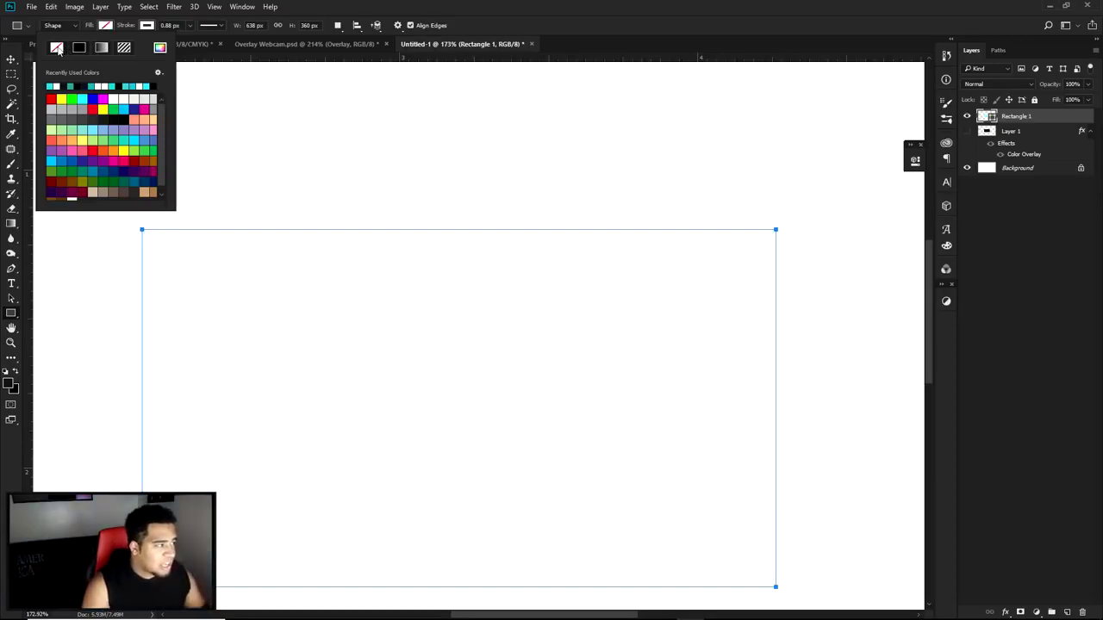
Give the rectangle a solid black stroke 15 px wide and compare it with the frame in Professional Overlay 2018.psd
{"action": "left_click", "coordinate": [147, 25]}
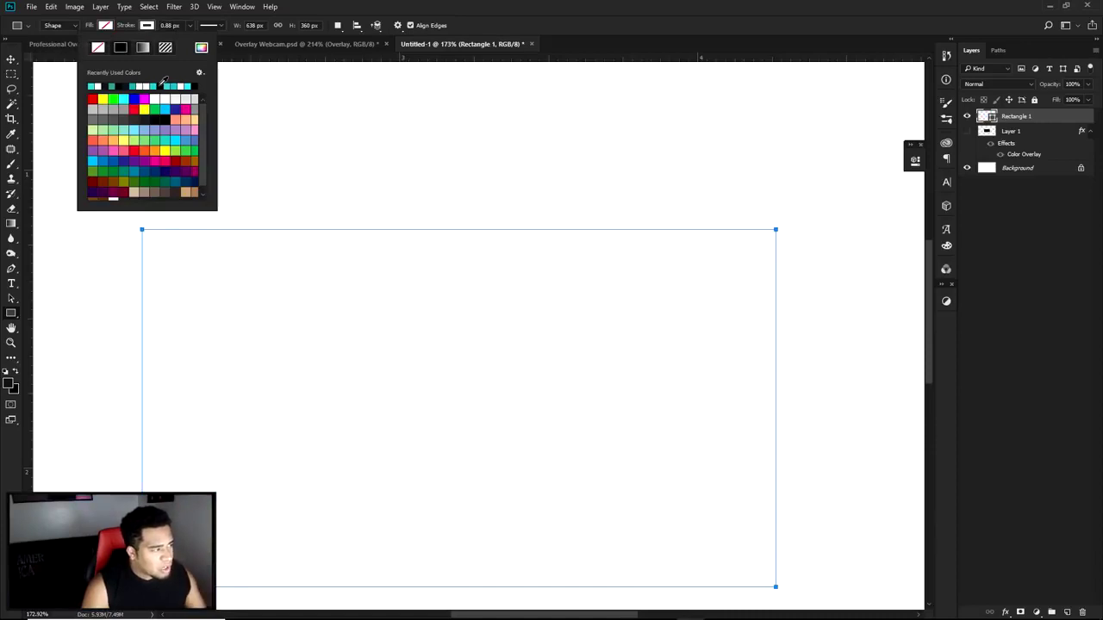
{"action": "left_click", "coordinate": [209, 26]}
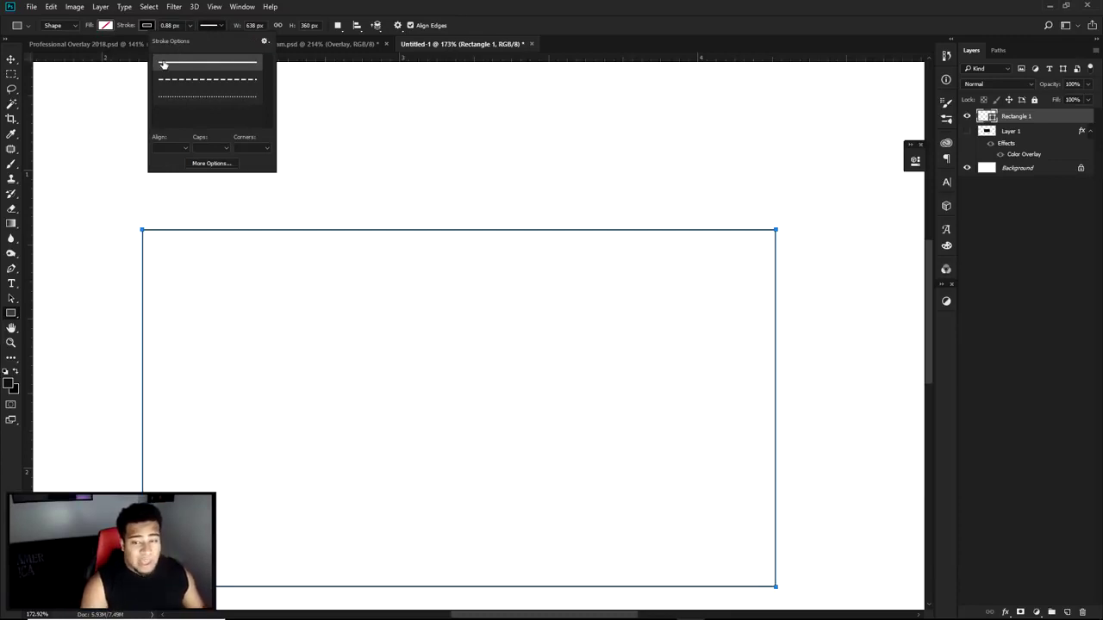
{"action": "left_click", "coordinate": [172, 25]}
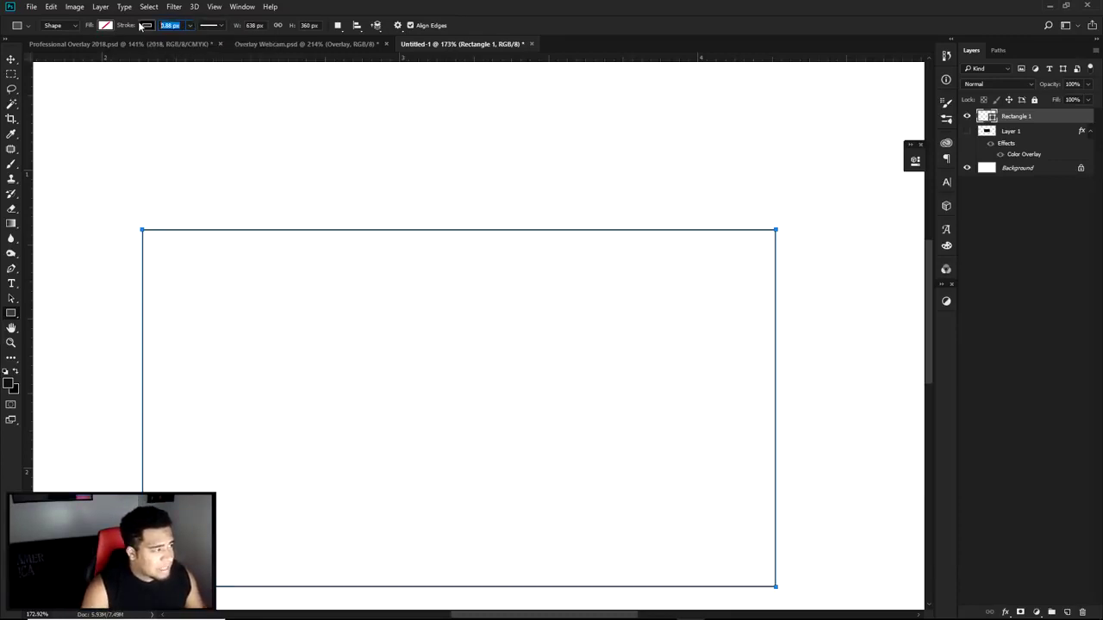
{"action": "type", "text": "15"}
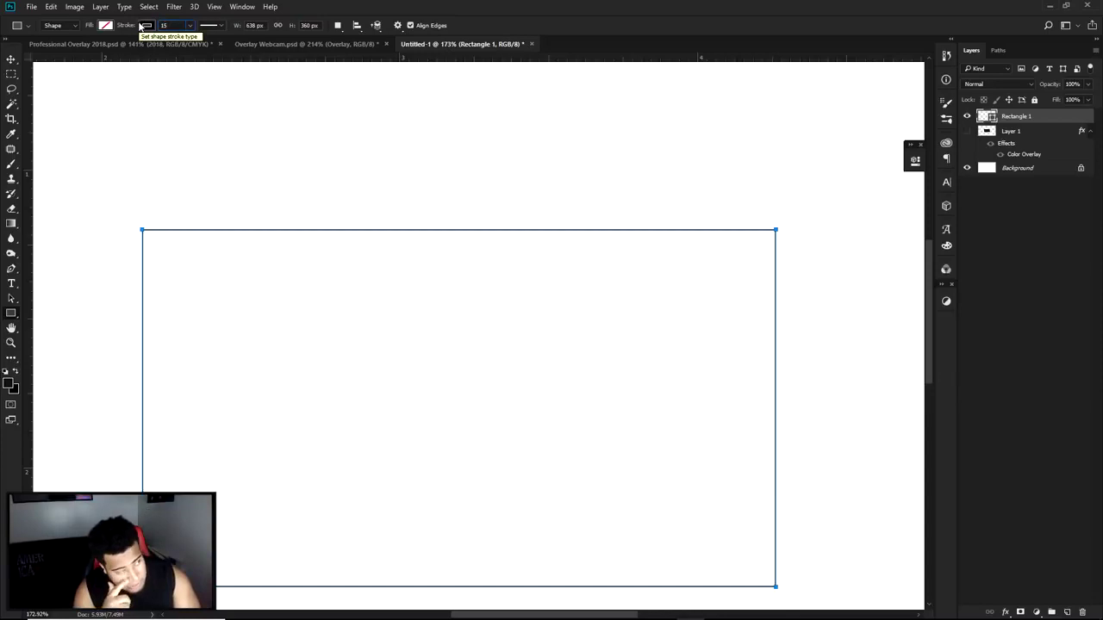
{"action": "key", "text": "Return"}
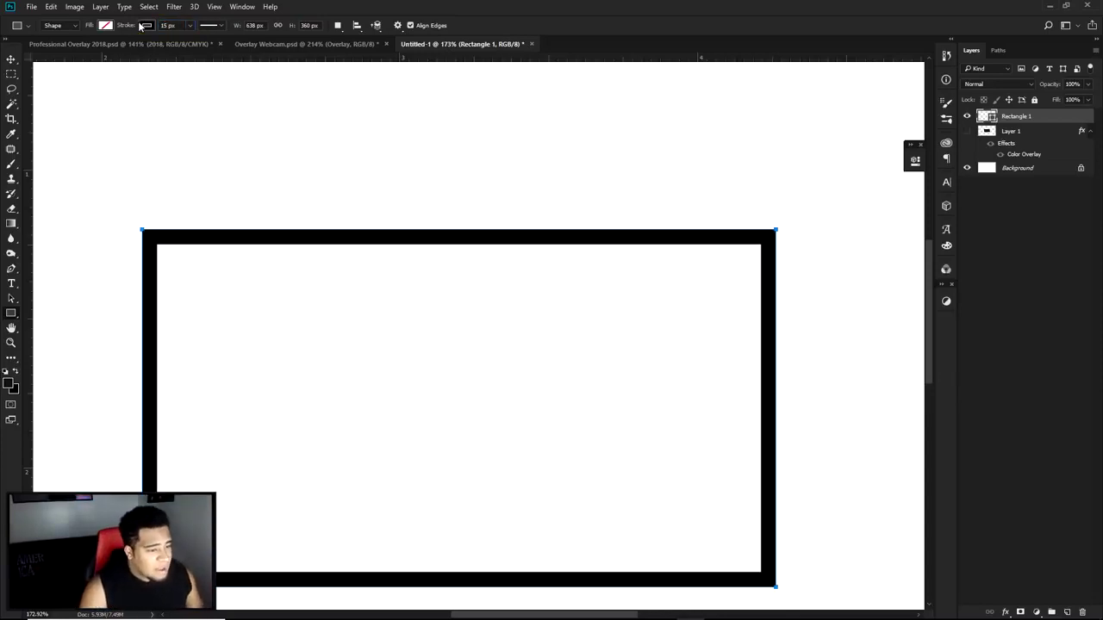
{"action": "left_click", "coordinate": [198, 45]}
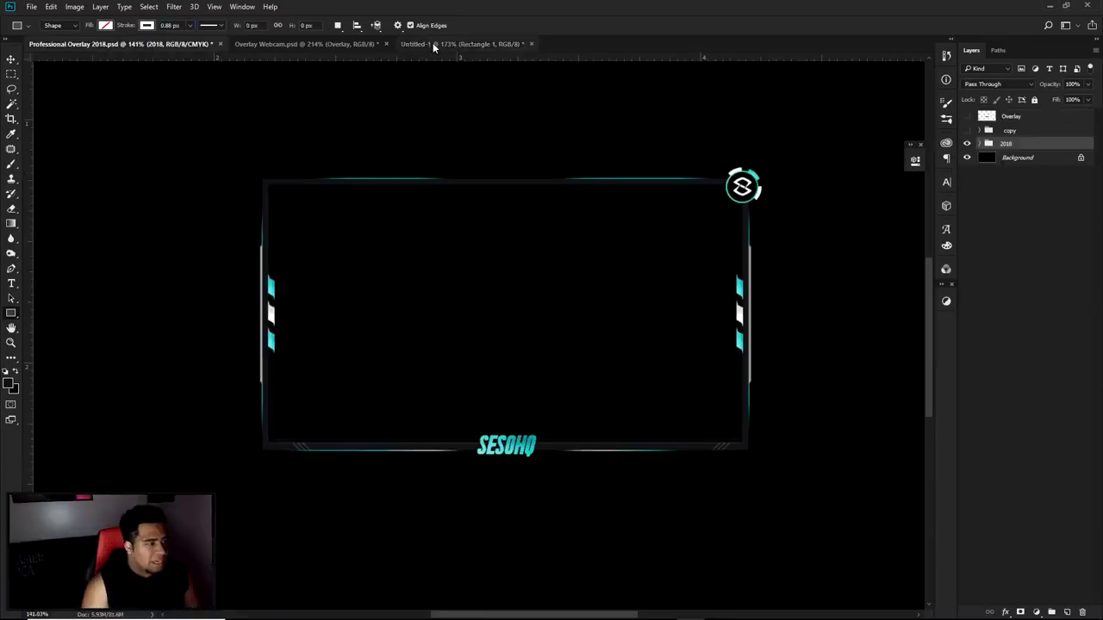
{"action": "left_click", "coordinate": [433, 45]}
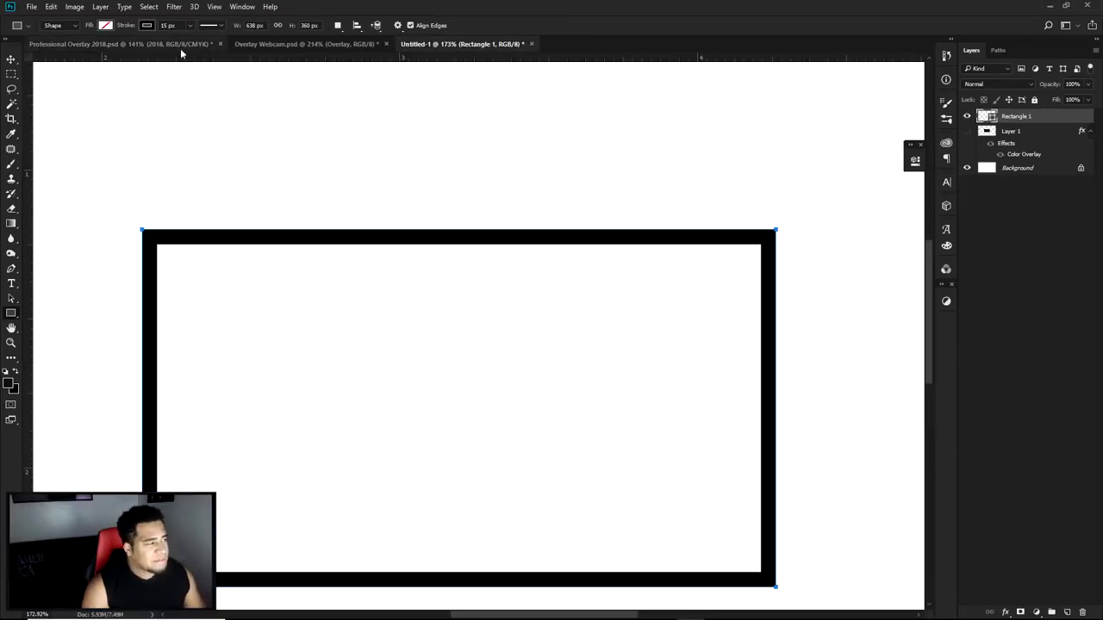
Try the dashed and dotted stroke styles on the rectangle, and return it to a solid line
{"action": "left_click", "coordinate": [212, 25]}
{"action": "left_click", "coordinate": [201, 80]}
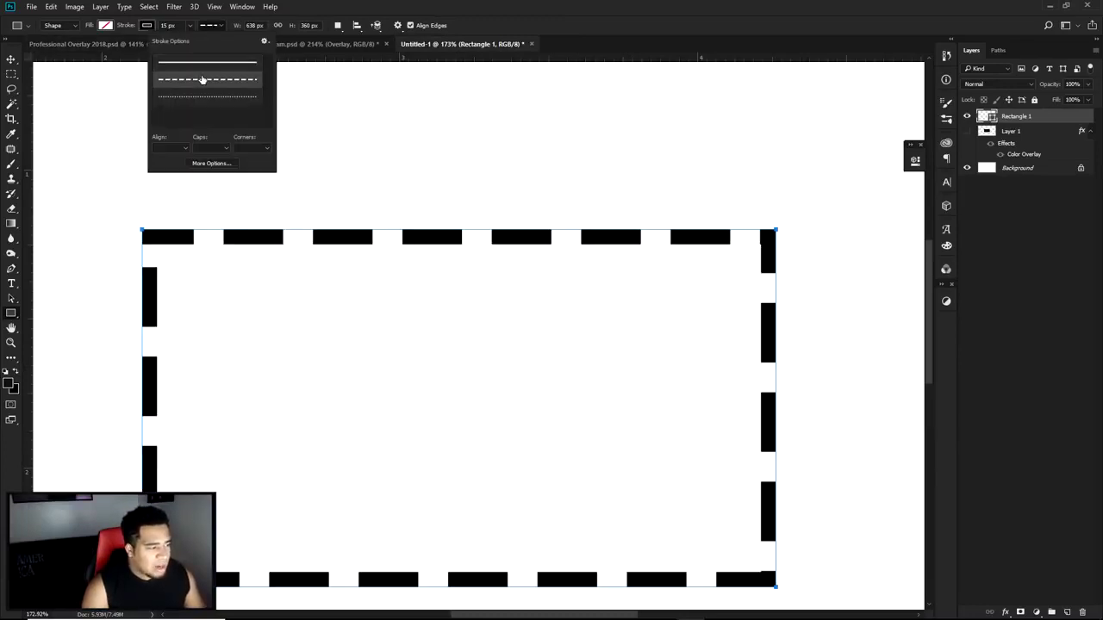
{"action": "left_click", "coordinate": [202, 101]}
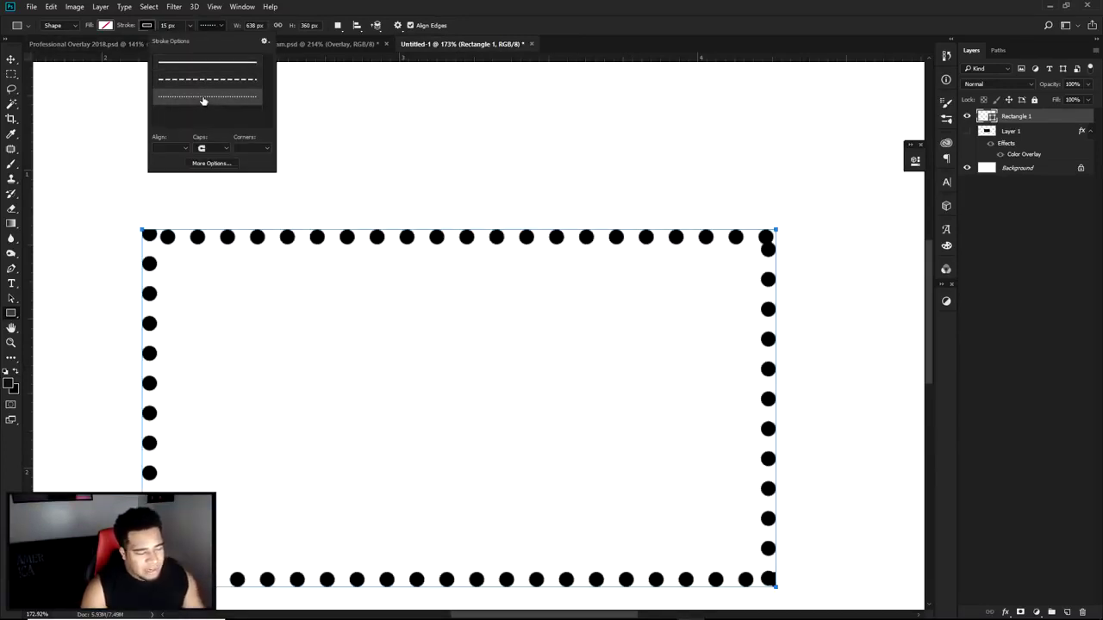
{"action": "left_click", "coordinate": [211, 67]}
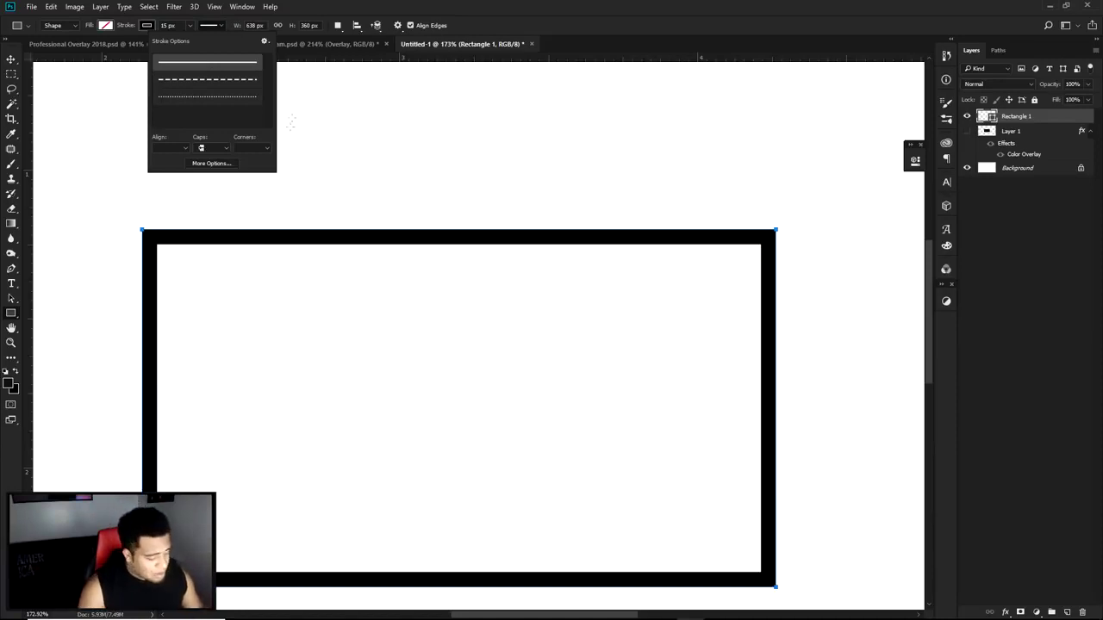
Set the rectangle's stroke width to 15 px again
{"action": "left_click", "coordinate": [11, 59]}
{"action": "scroll", "coordinate": [390, 197], "scroll_direction": "down", "scroll_amount": 2}
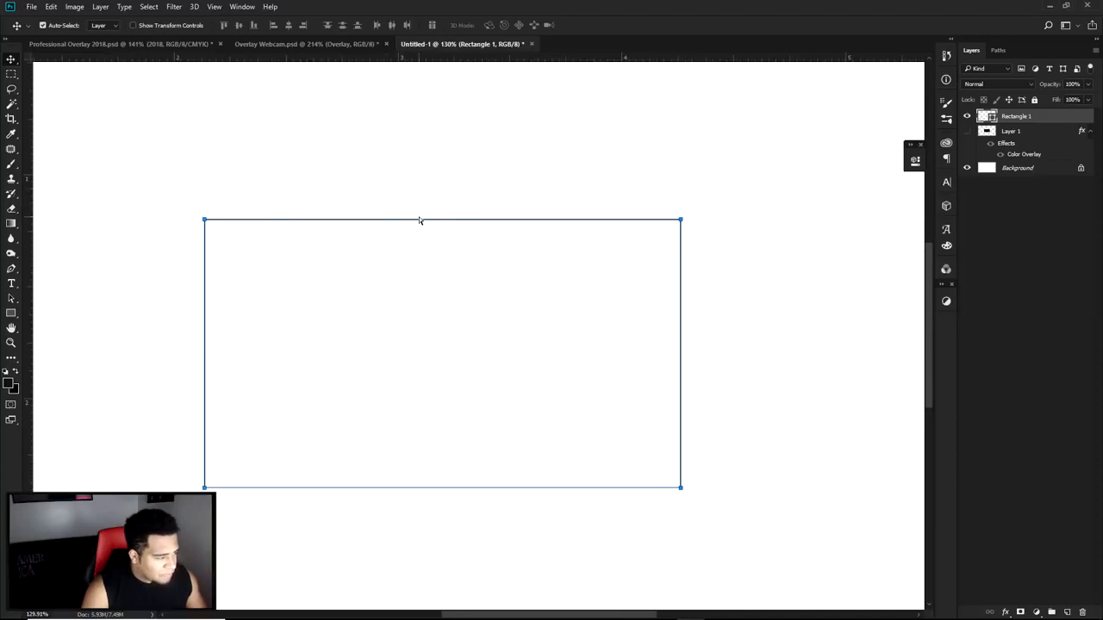
{"action": "scroll", "coordinate": [421, 221], "scroll_direction": "down", "scroll_amount": 2}
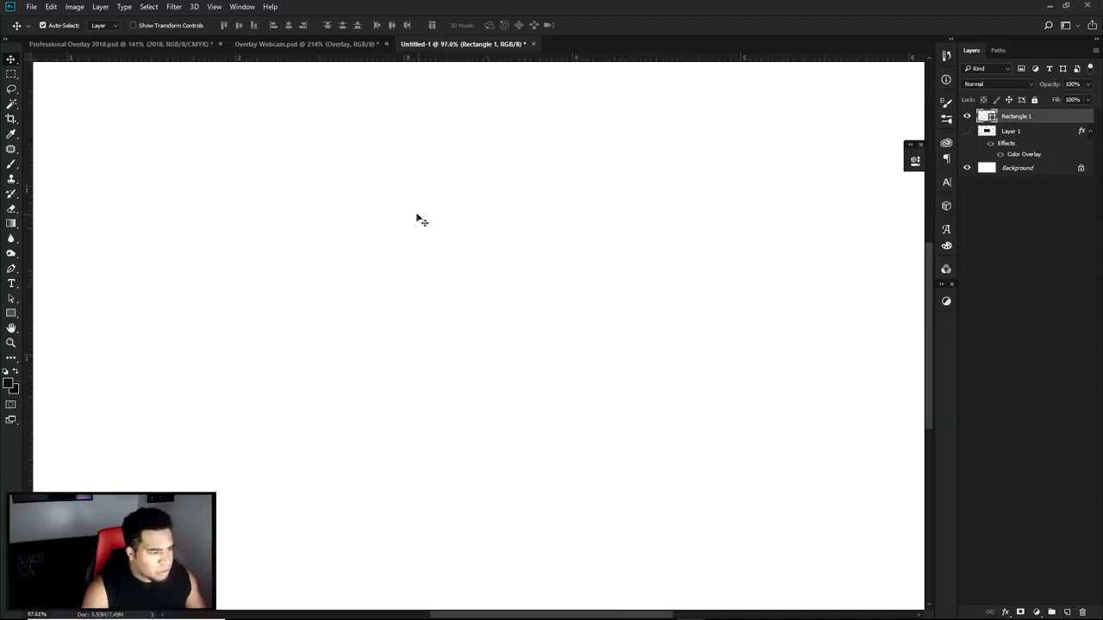
{"action": "left_click", "coordinate": [11, 313]}
{"action": "left_click", "coordinate": [168, 25]}
{"action": "left_click", "coordinate": [147, 25]}
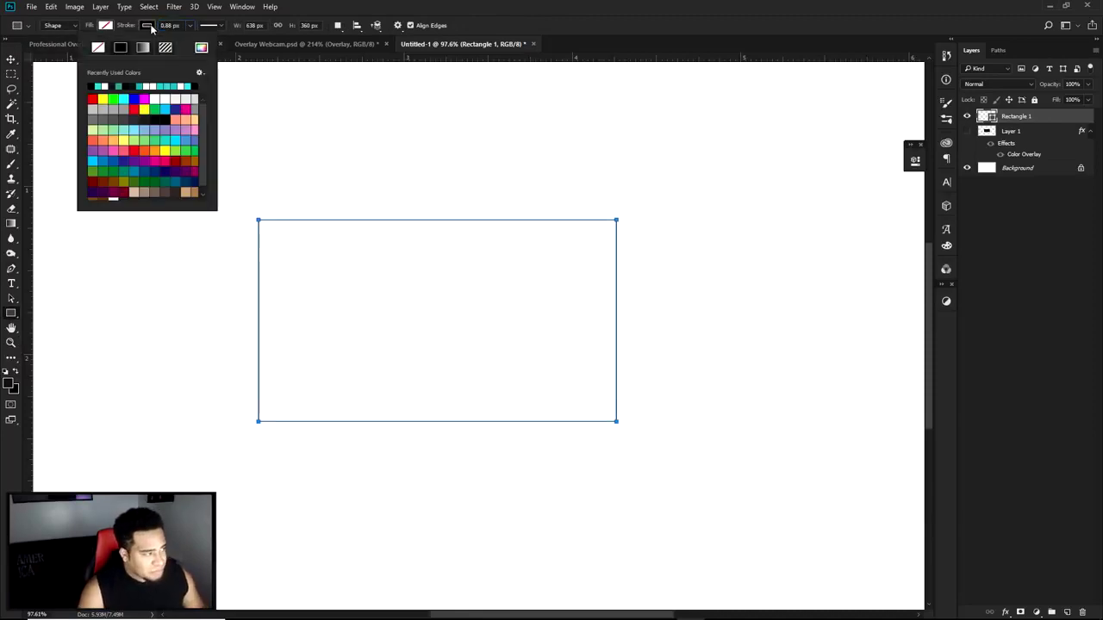
{"action": "left_click", "coordinate": [172, 26]}
{"action": "type", "text": "15"}
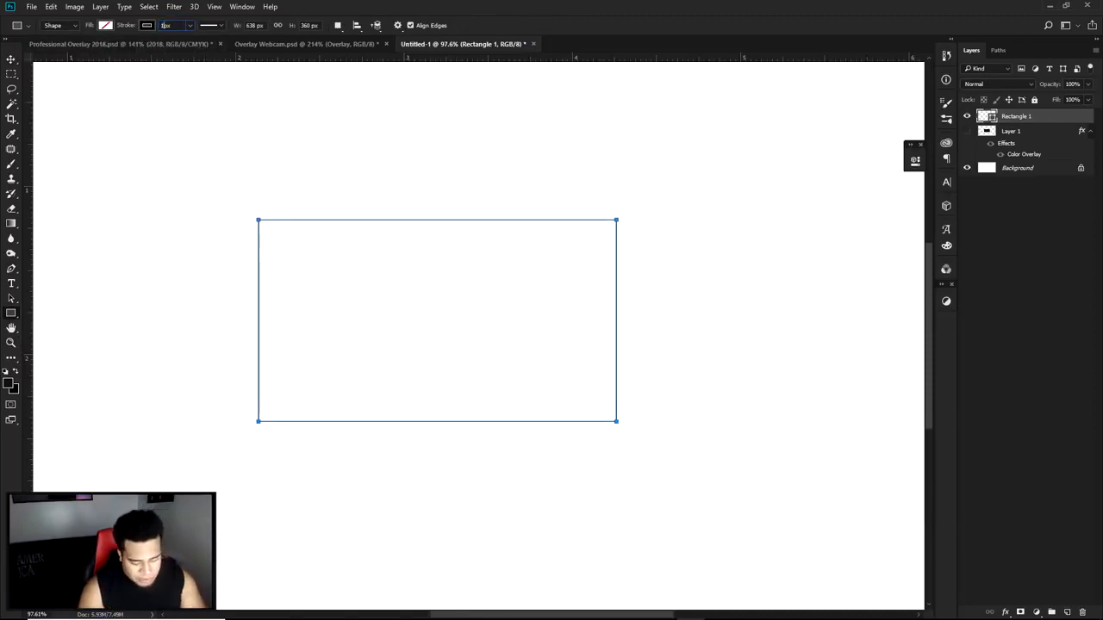
{"action": "key", "text": "Return"}
Change the rectangle's stroke color to #1c1e21
{"action": "left_click", "coordinate": [148, 27]}
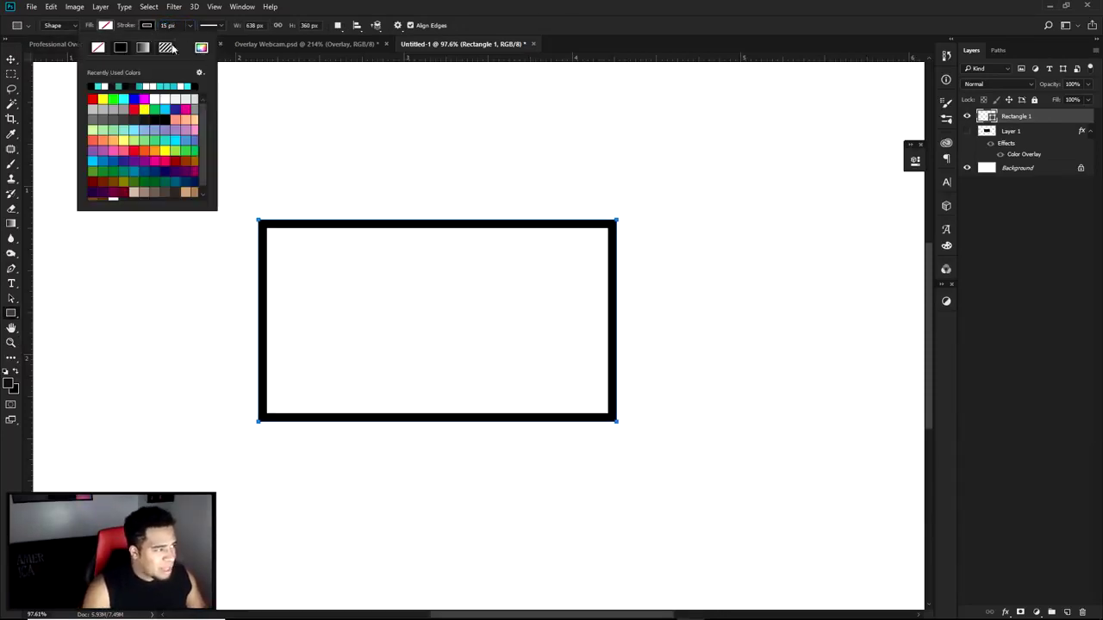
{"action": "left_click", "coordinate": [201, 48]}
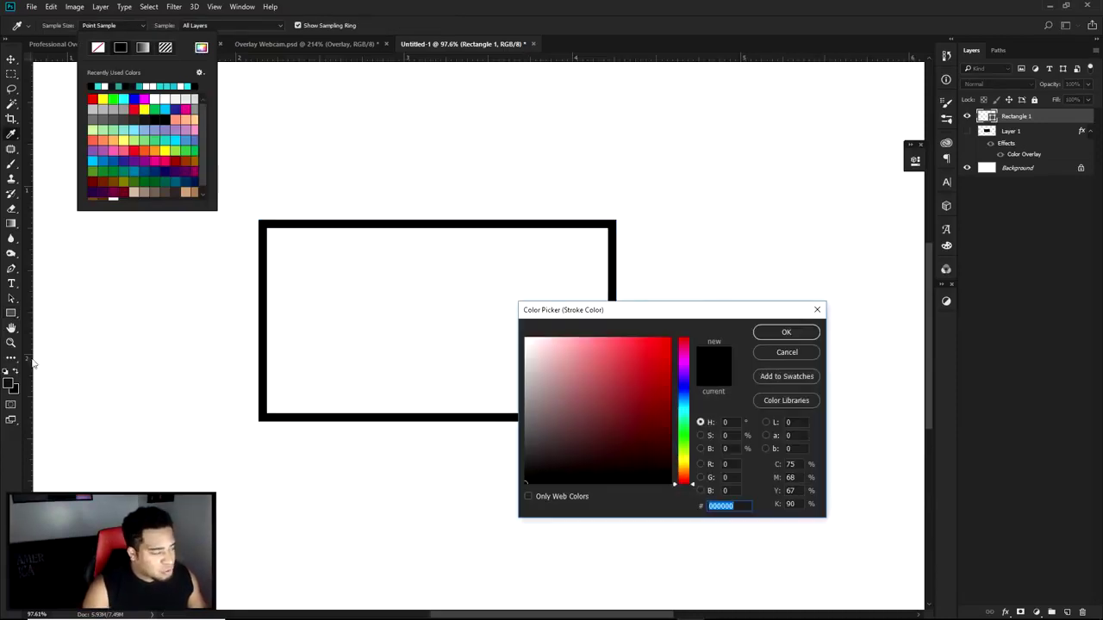
{"action": "type", "text": "1c1e21"}
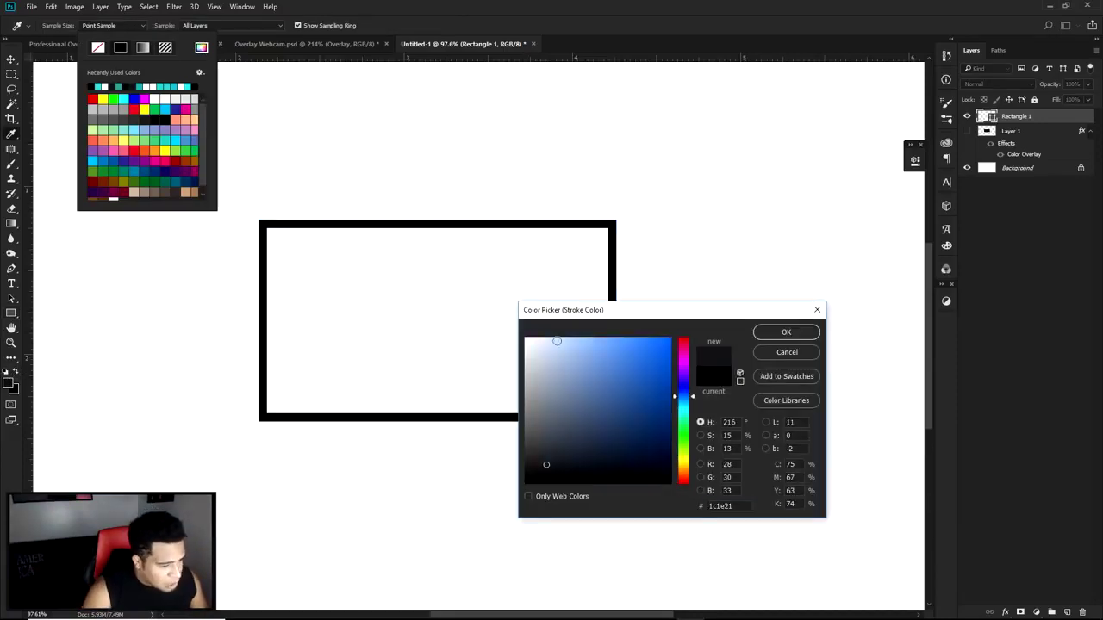
{"action": "left_click", "coordinate": [782, 334]}
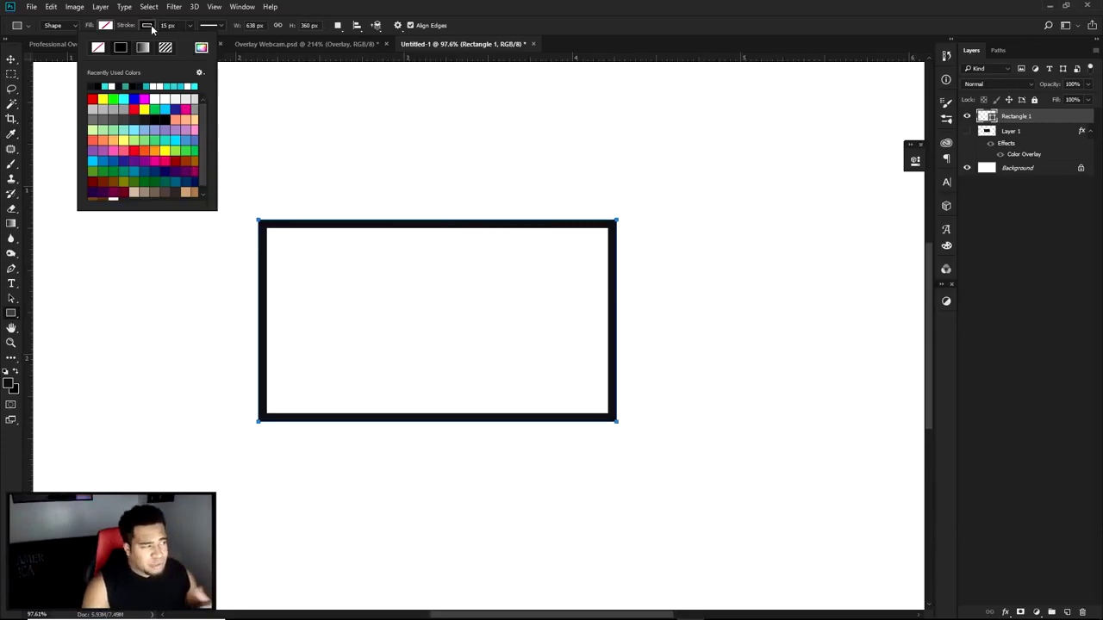
{"action": "left_click", "coordinate": [151, 26]}
{"action": "left_click", "coordinate": [10, 384]}
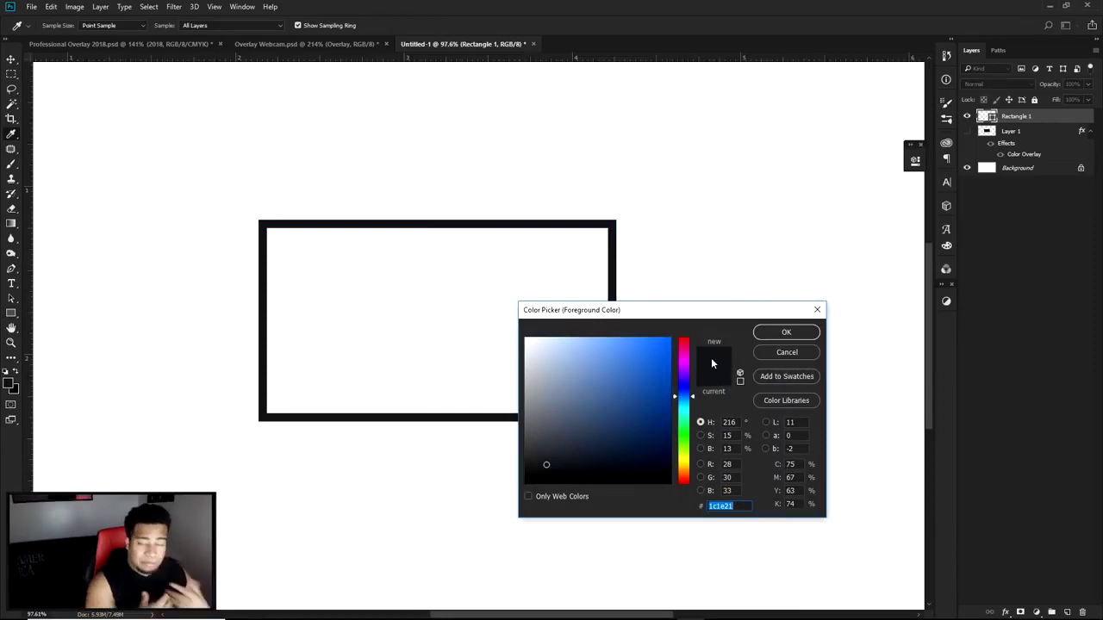
{"action": "left_click", "coordinate": [786, 333]}
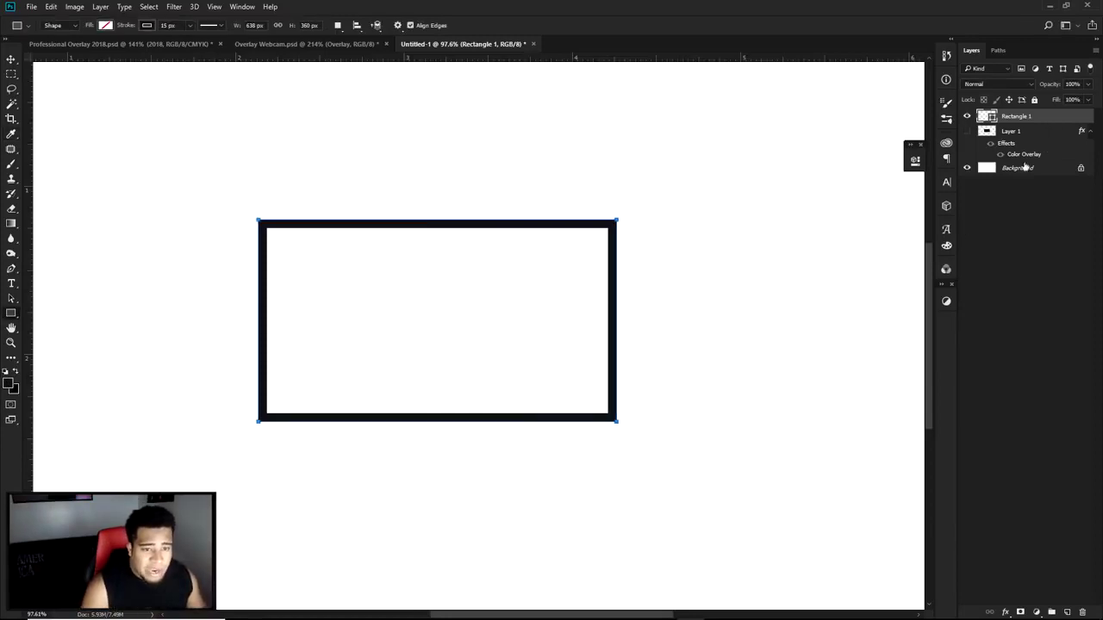
Set the foreground color to #000000 and fill the Background layer with it
{"action": "left_click", "coordinate": [1025, 165]}
{"action": "key", "text": "ctrl+0"}
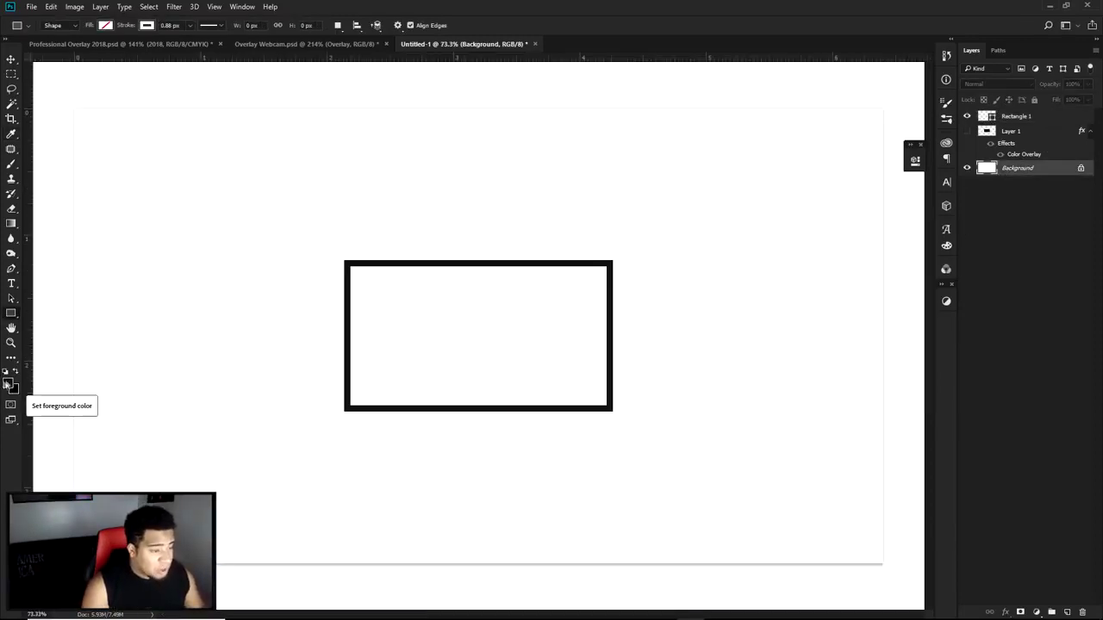
{"action": "left_click", "coordinate": [10, 385]}
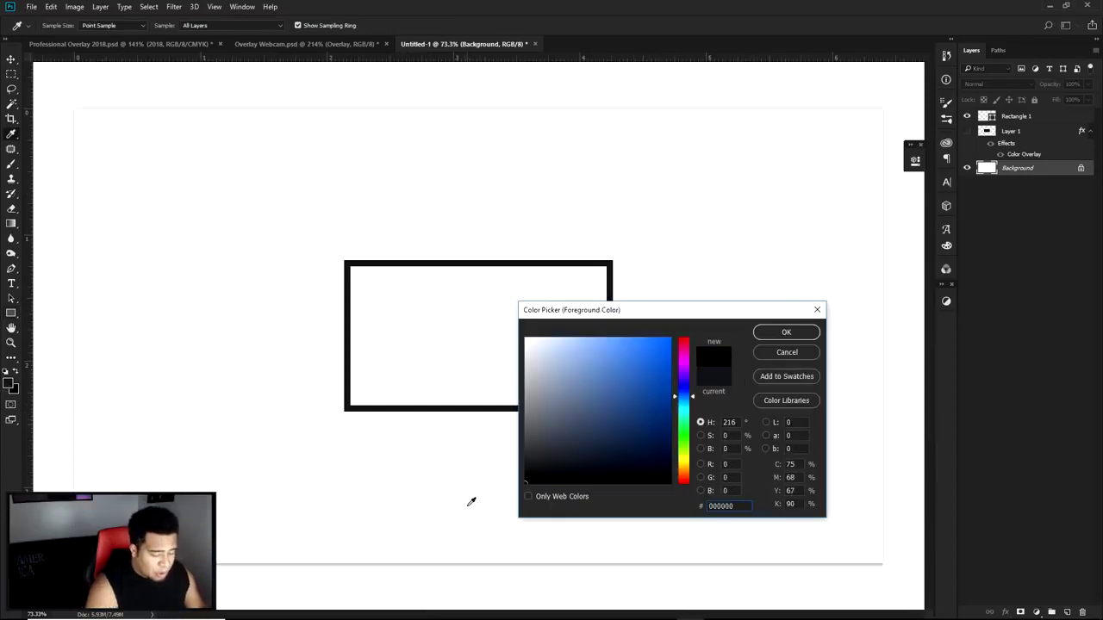
{"action": "key", "text": "Return"}
{"action": "key", "text": "alt+BackSpace"}
{"action": "key", "text": "v"}
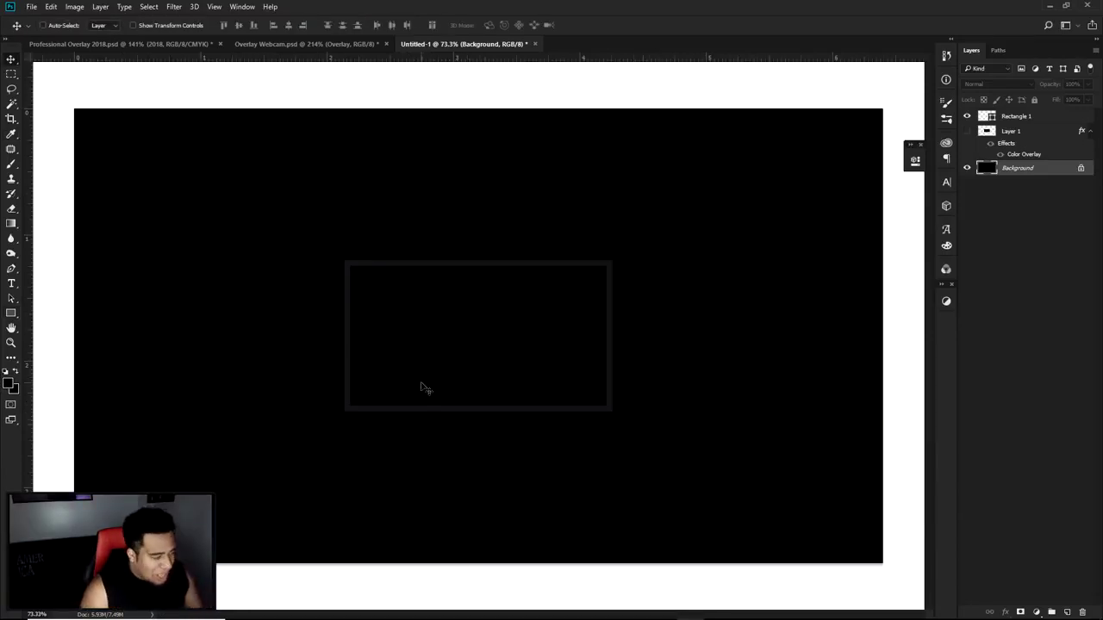
{"action": "scroll", "coordinate": [423, 347], "scroll_direction": "up", "scroll_amount": 3}
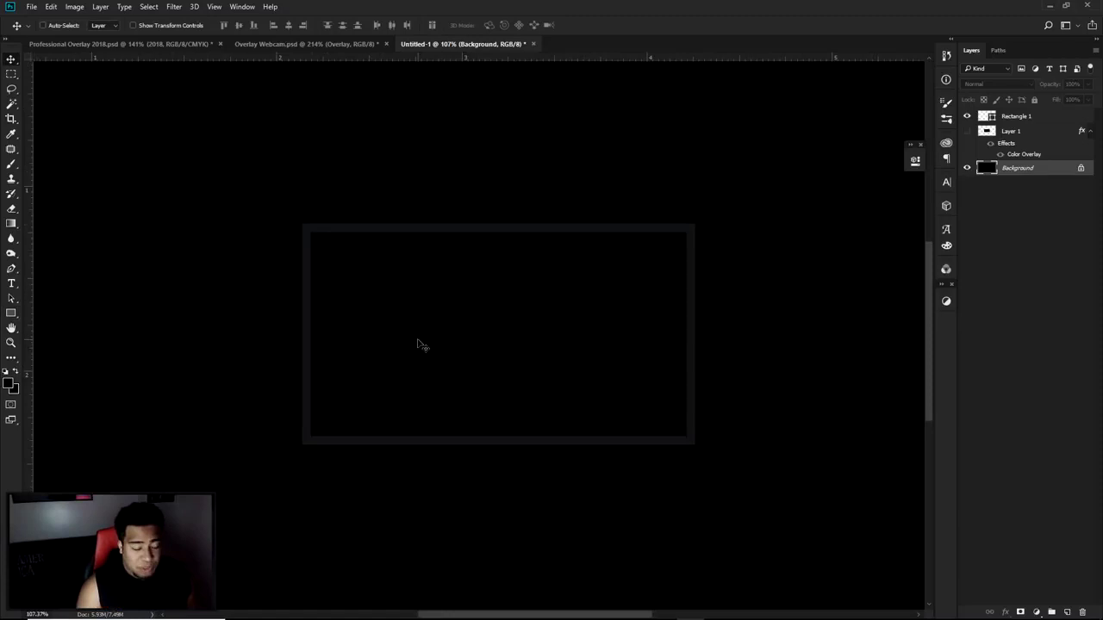
Examine the frame edges and accents of the finished design in Professional Overlay 2018.psd, and reselect the rectangle layer in the new document
{"action": "left_click", "coordinate": [1015, 131]}
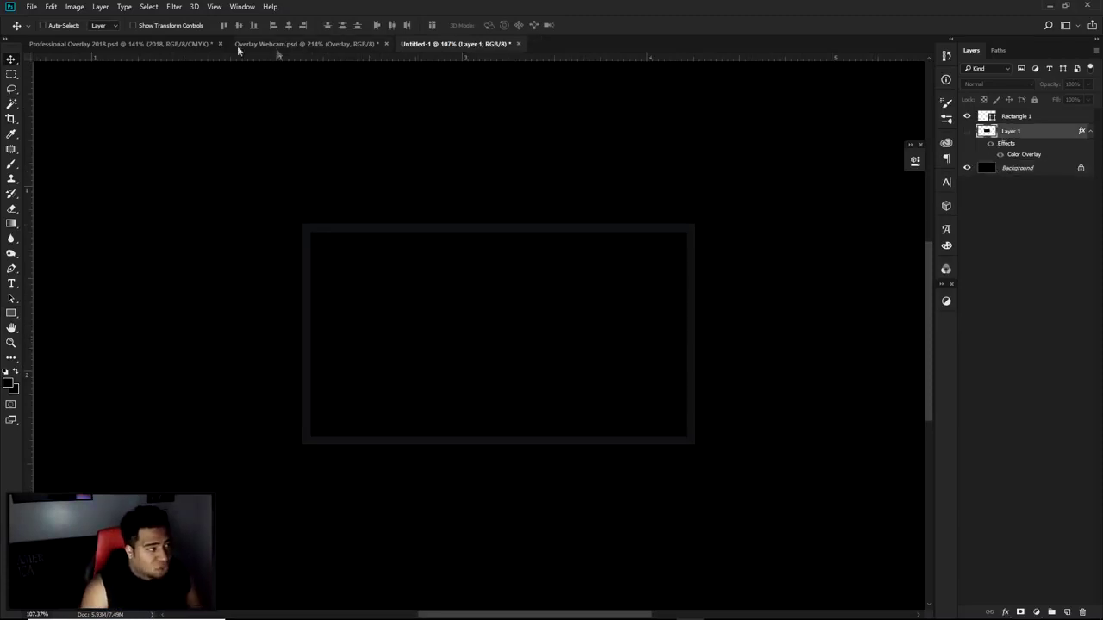
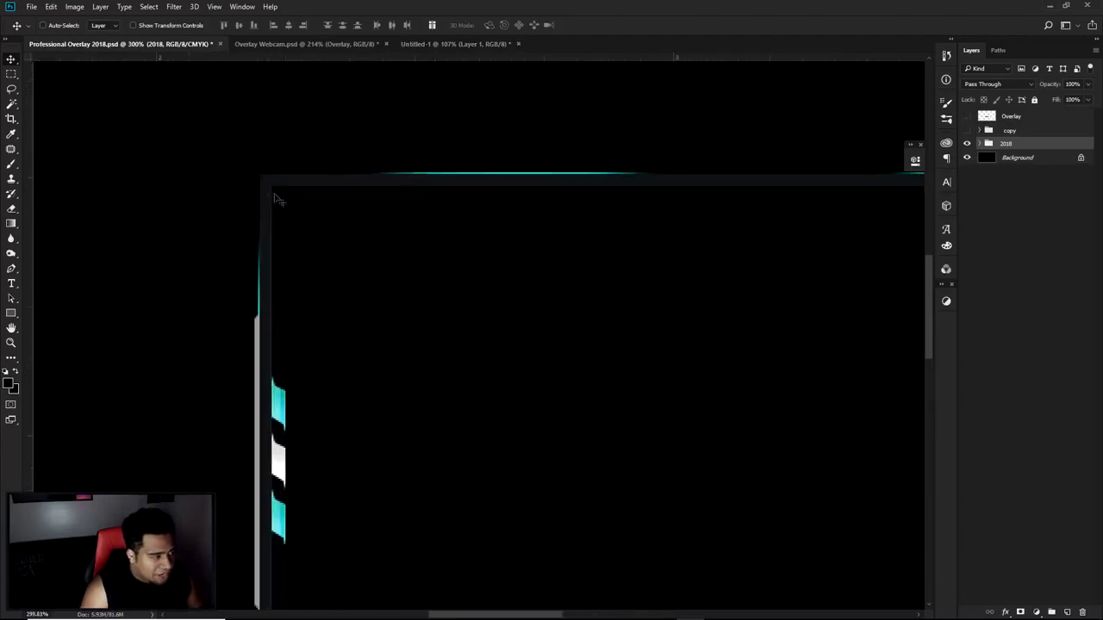
{"action": "scroll", "coordinate": [278, 239], "scroll_direction": "down", "scroll_amount": 2}
{"action": "left_click_drag", "start_coordinate": [347, 368], "coordinate": [222, 242]}
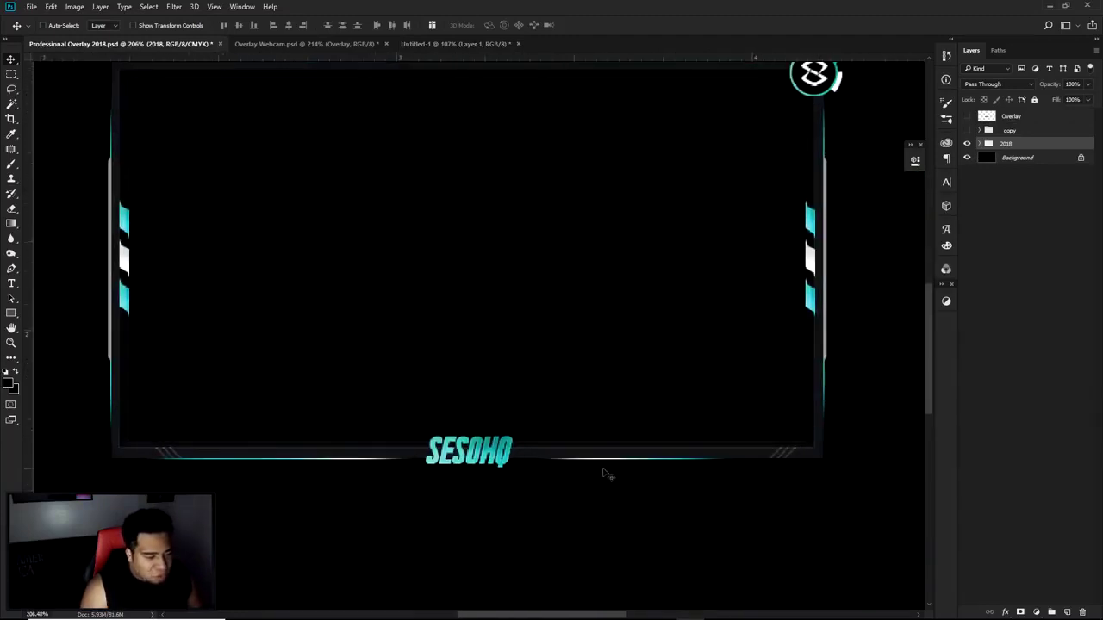
{"action": "scroll", "coordinate": [136, 444], "scroll_direction": "down", "scroll_amount": 2}
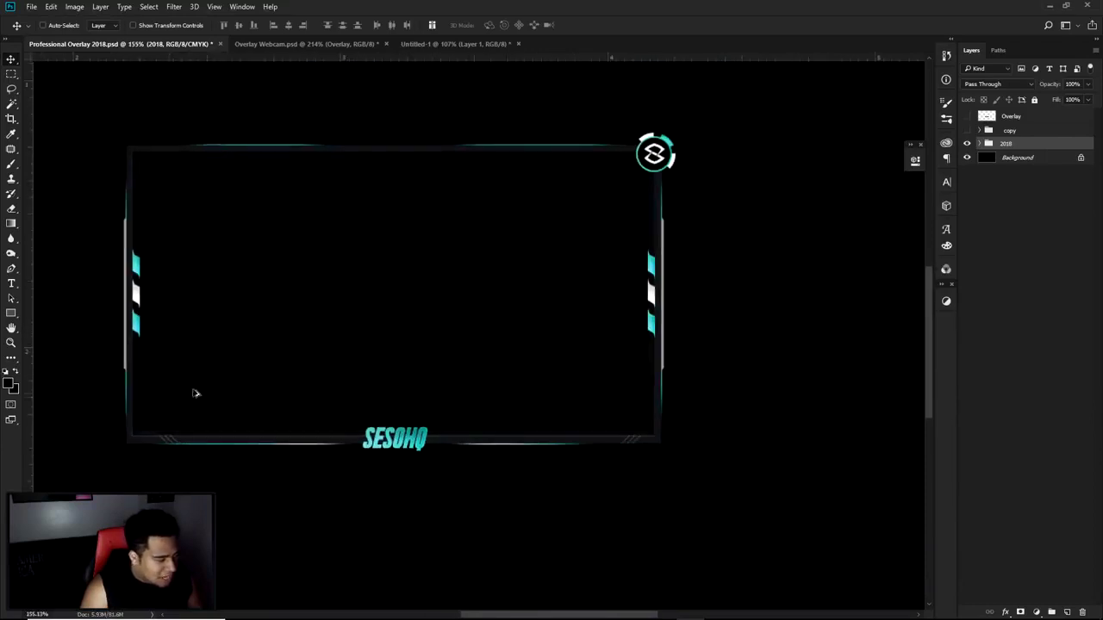
{"action": "left_click", "coordinate": [429, 44]}
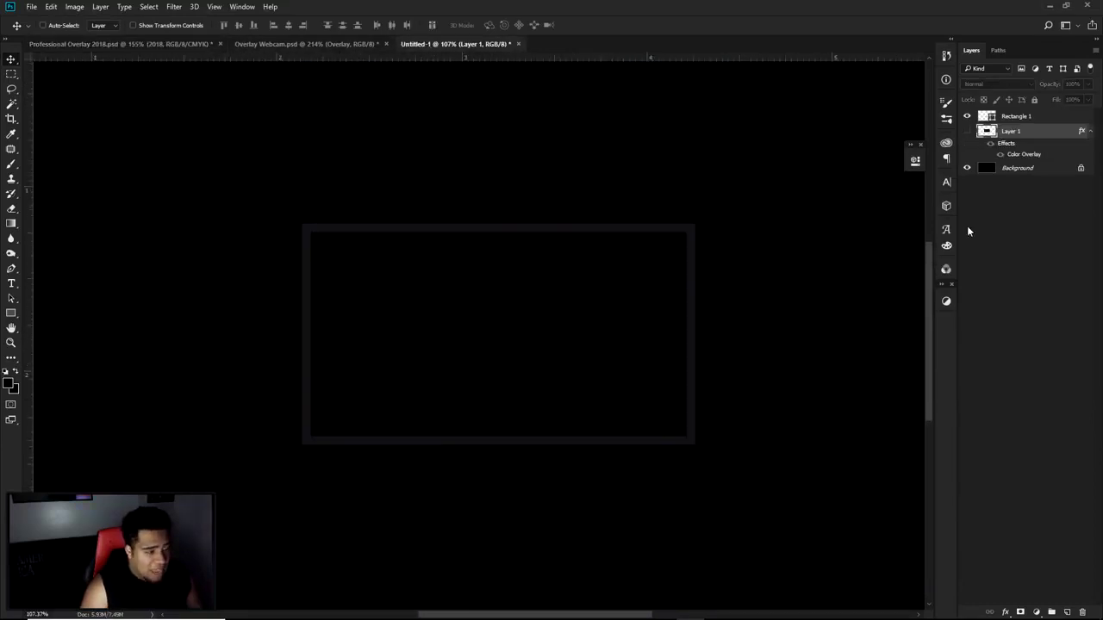
{"action": "left_click", "coordinate": [1024, 118]}
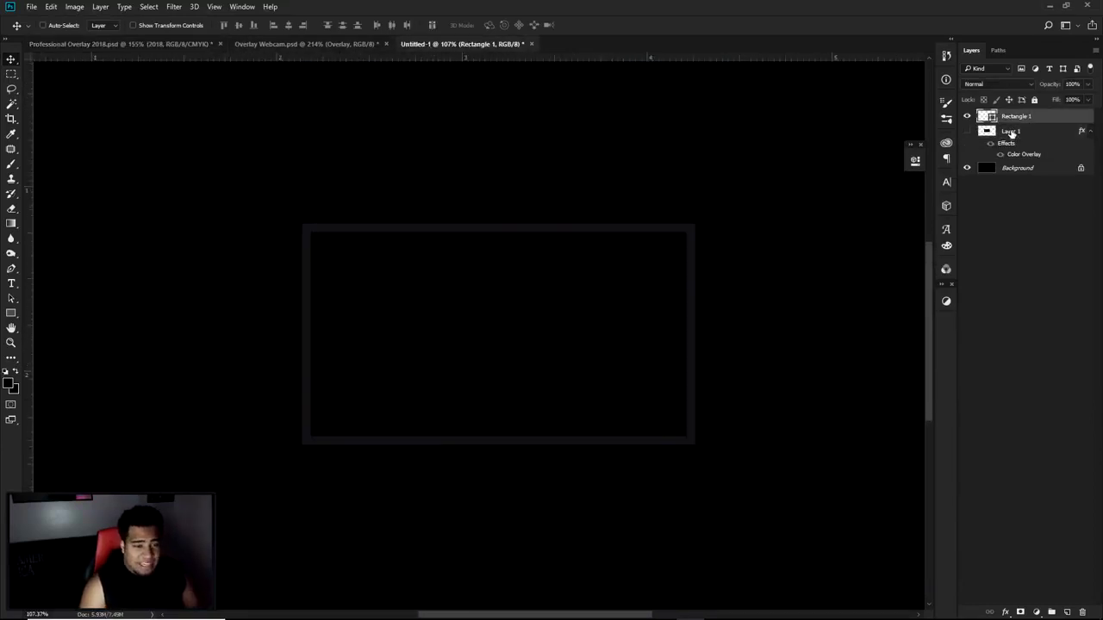
Add a new layer above Rectangle 1 and clip it to the rectangle with a clipping mask
{"action": "left_click", "coordinate": [1068, 613]}
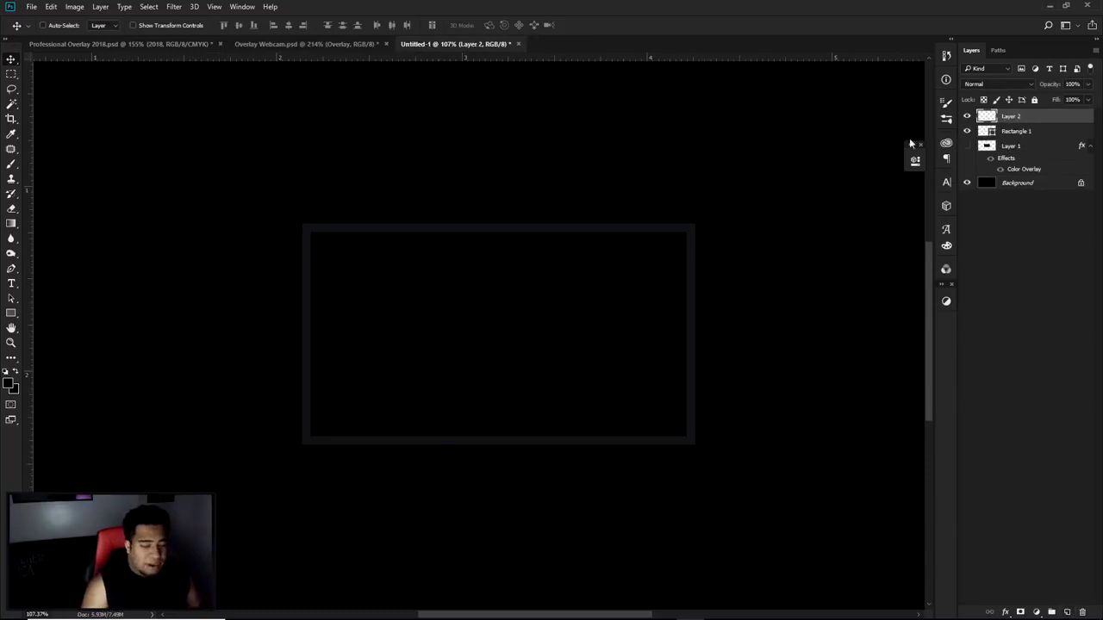
{"action": "right_click", "coordinate": [1022, 116]}
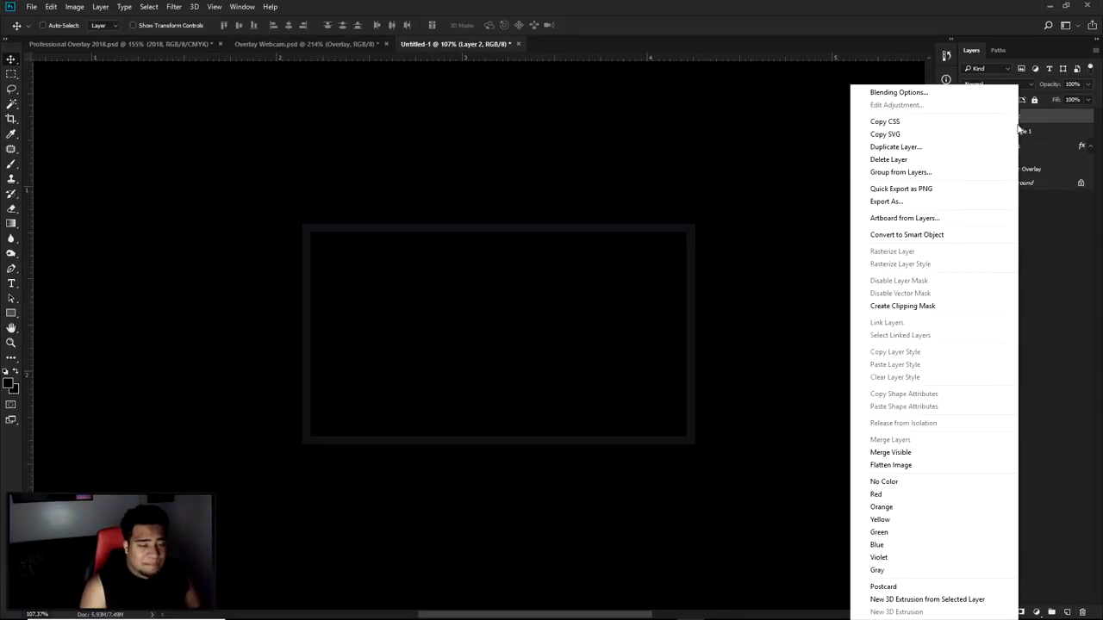
{"action": "left_click", "coordinate": [914, 306]}
Draw a rectangular marquee selection running midway through the thickness of the frame's border on all four sides
{"action": "key", "text": "m"}
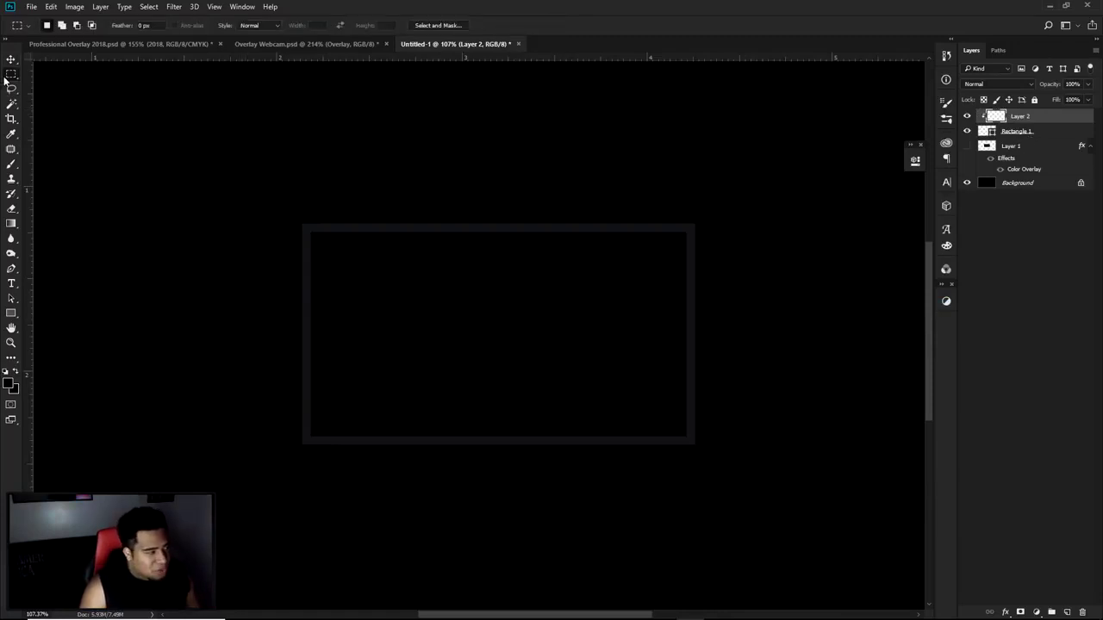
{"action": "right_click", "coordinate": [11, 76]}
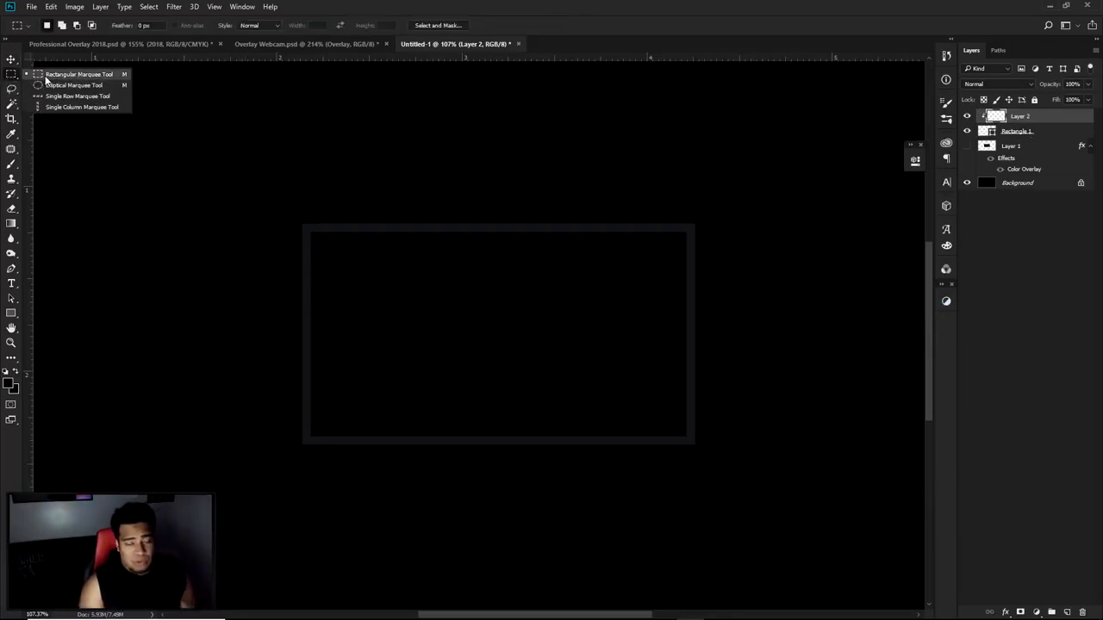
{"action": "left_click", "coordinate": [46, 76]}
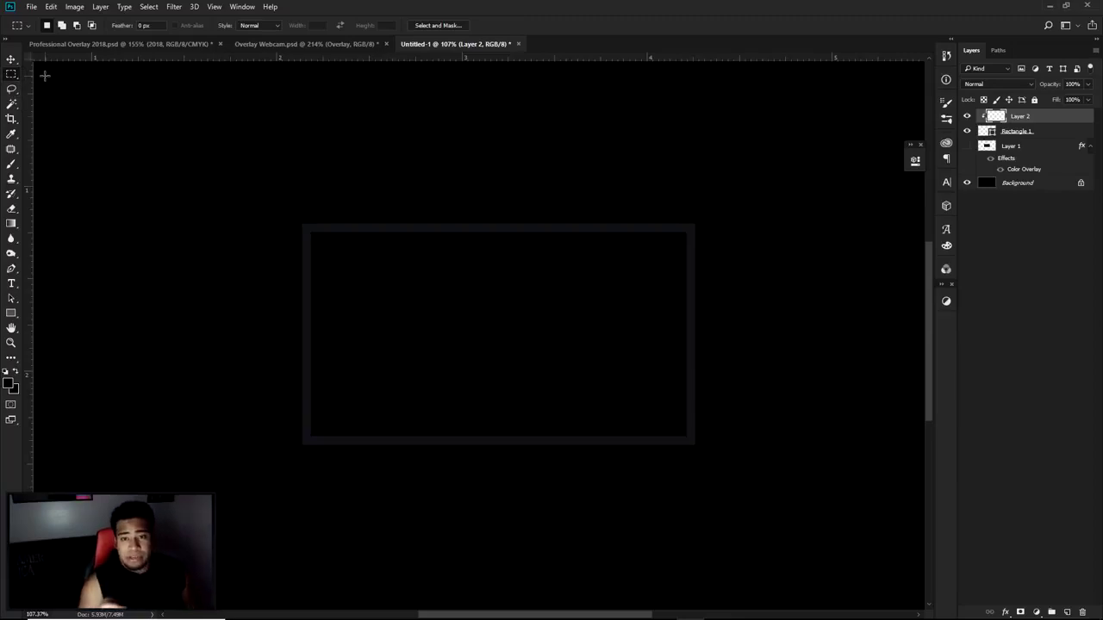
{"action": "key", "text": "super"}
{"action": "key", "text": "super"}
{"action": "scroll", "coordinate": [310, 225], "scroll_direction": "up", "scroll_amount": 5}
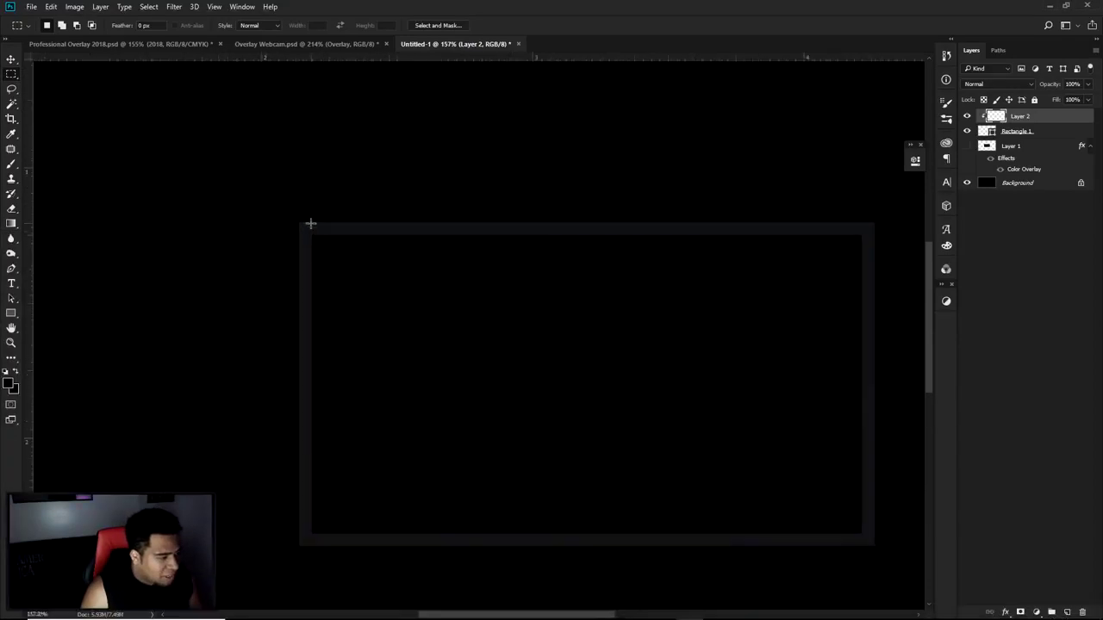
{"action": "left_click_drag", "start_coordinate": [310, 224], "coordinate": [692, 535]}
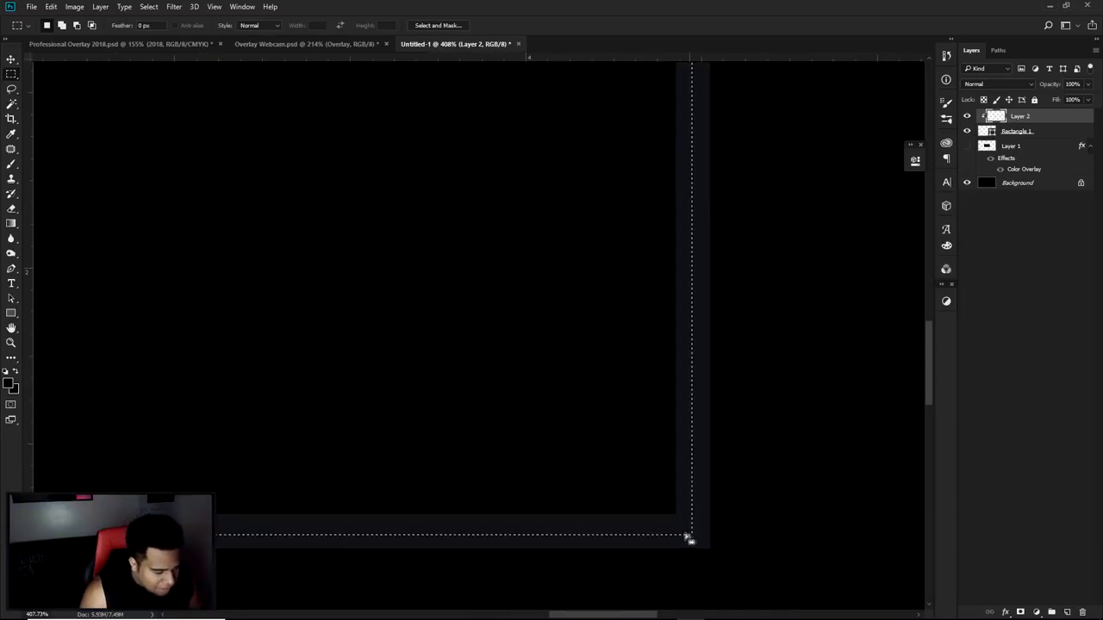
Transform the selection, reducing its height to 99.71% so it stays evenly inset in the frame's border
{"action": "scroll", "coordinate": [383, 491], "scroll_direction": "down", "scroll_amount": 2}
{"action": "scroll", "coordinate": [383, 491], "scroll_direction": "down", "scroll_amount": 3}
{"action": "scroll", "coordinate": [611, 529], "scroll_direction": "left", "scroll_amount": 2}
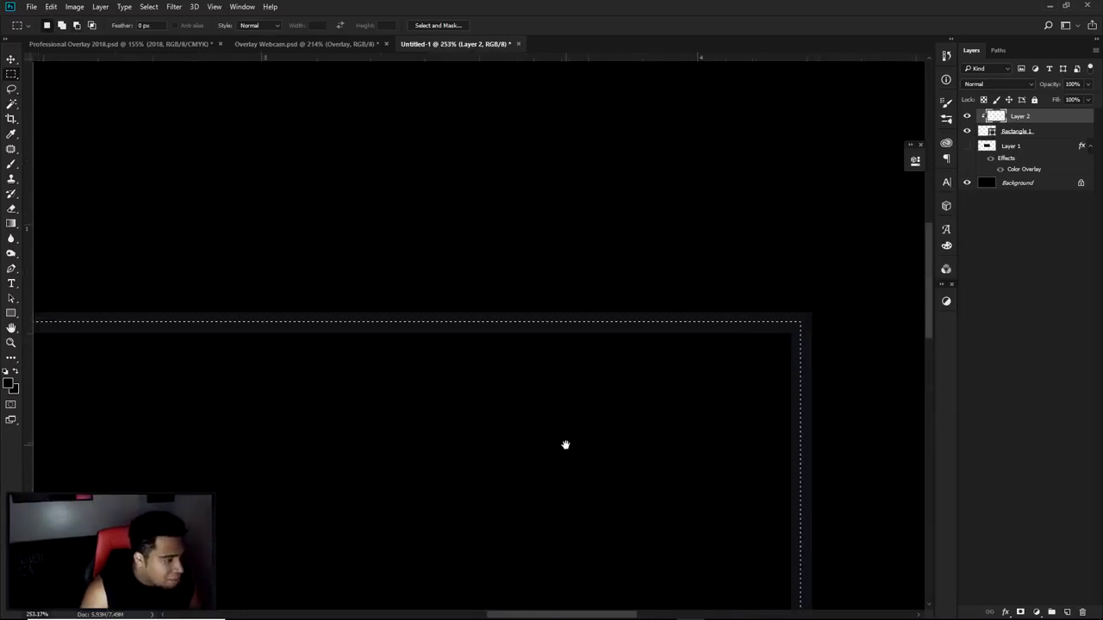
{"action": "right_click", "coordinate": [650, 361]}
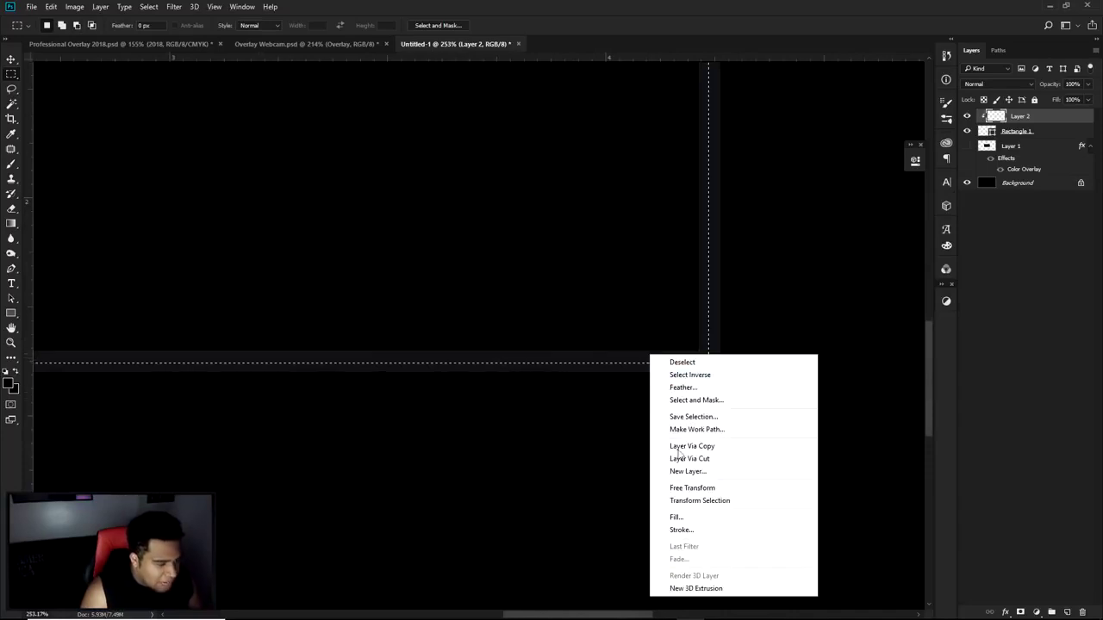
{"action": "left_click", "coordinate": [699, 507]}
{"action": "scroll", "coordinate": [387, 344], "scroll_direction": "up", "scroll_amount": 2}
{"action": "left_click_drag", "start_coordinate": [142, 383], "coordinate": [141, 380]}
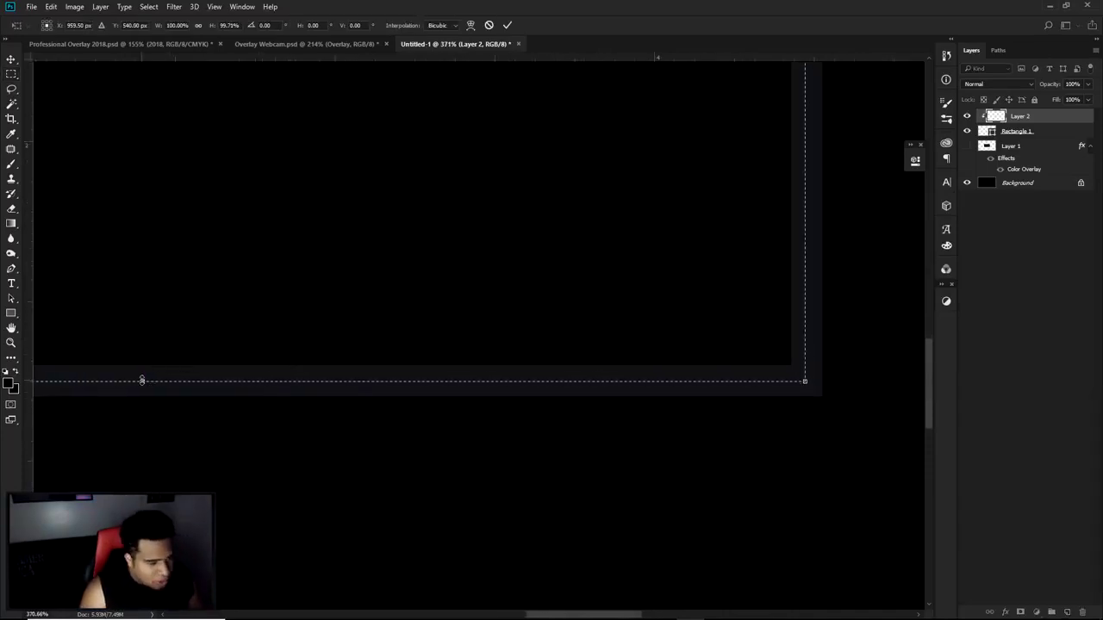
{"action": "key", "text": "Return"}
{"action": "scroll", "coordinate": [197, 322], "scroll_direction": "down", "scroll_amount": 2}
{"action": "left_click_drag", "start_coordinate": [198, 323], "coordinate": [468, 381]}
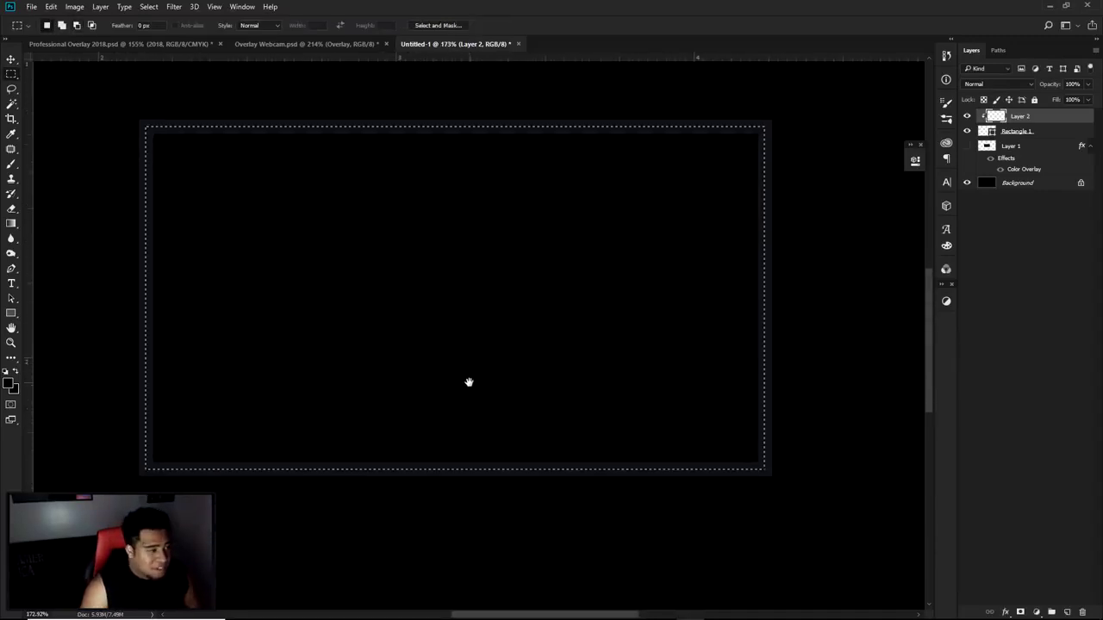
Fill the selection on Layer 2 with the background color #0d0e0f and deselect it
{"action": "left_click", "coordinate": [14, 393]}
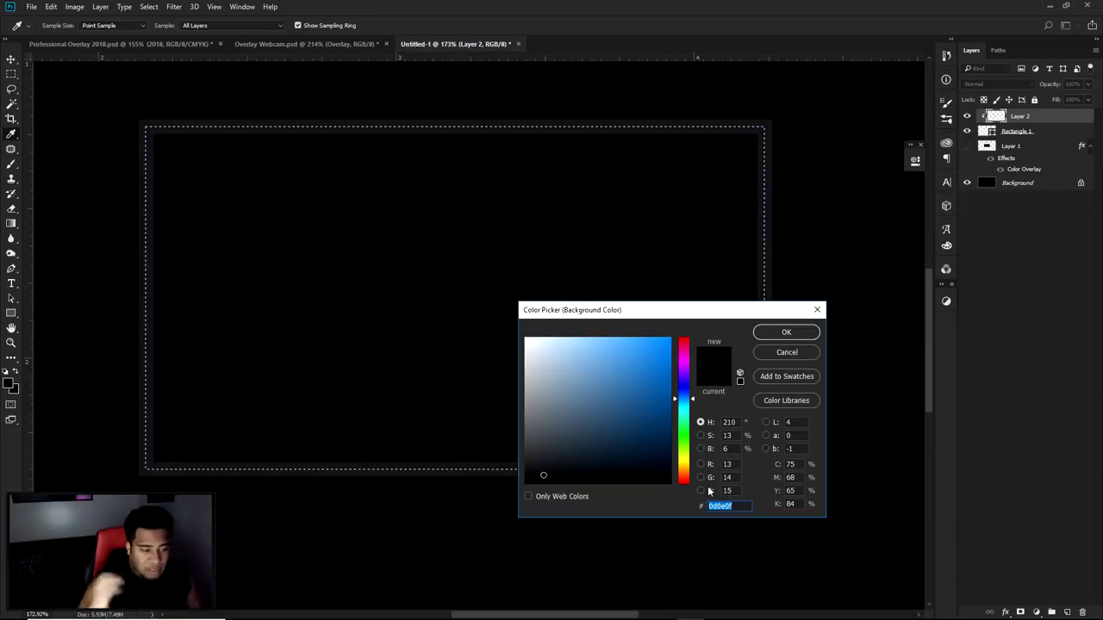
{"action": "left_click", "coordinate": [786, 332]}
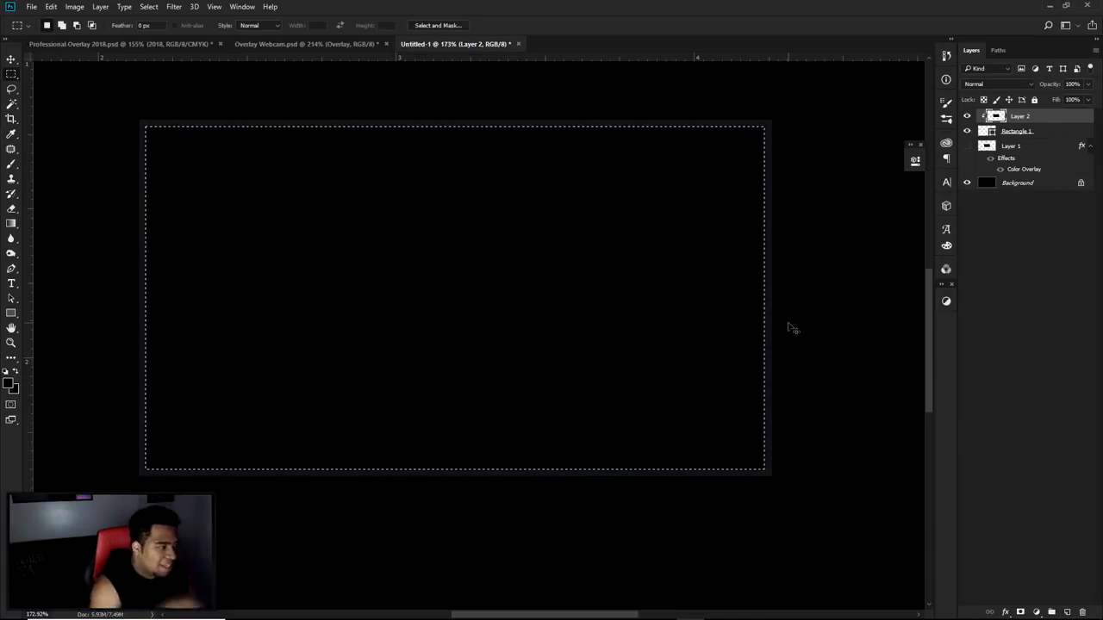
{"action": "key", "text": "ctrl+d"}
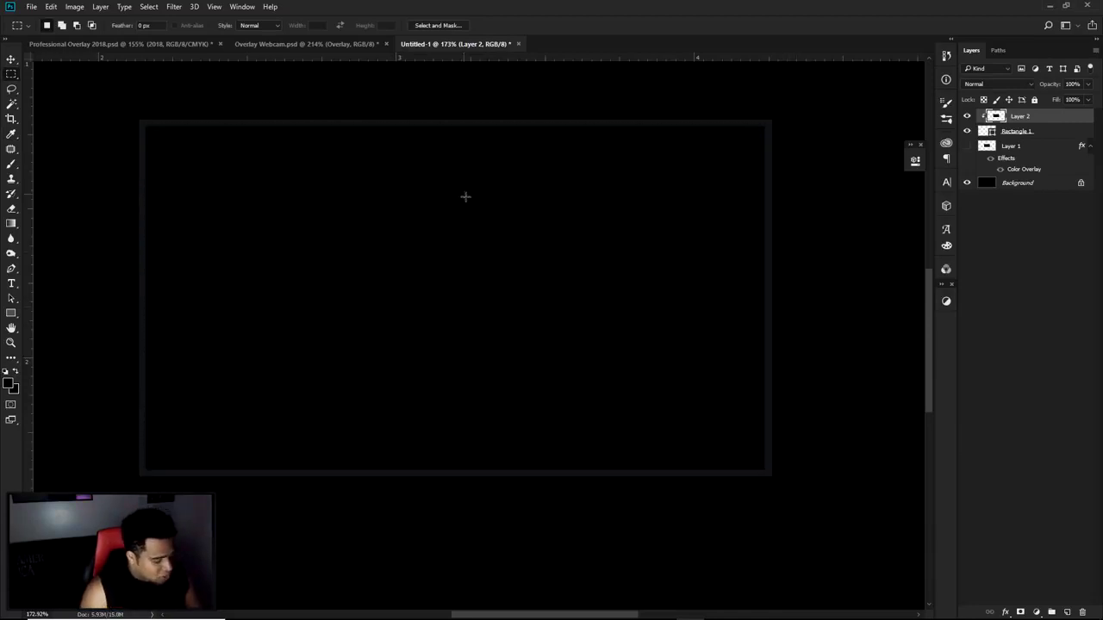
{"action": "key", "text": "v"}
{"action": "scroll", "coordinate": [627, 288], "scroll_direction": "right", "scroll_amount": 1}
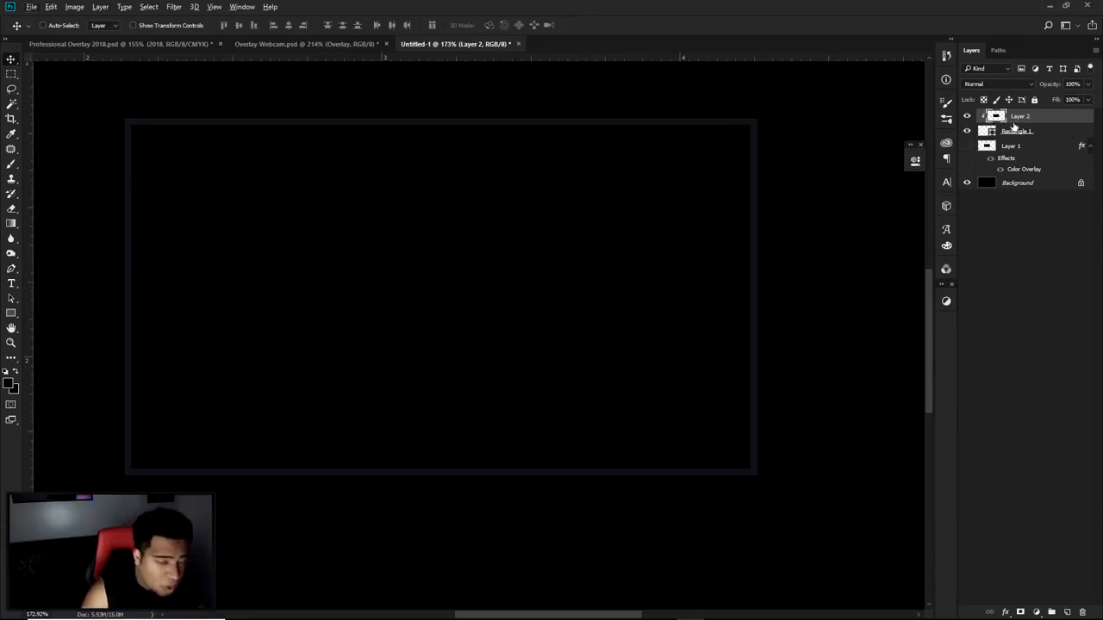
Apply to Layer 2 the dark preset style that combines Bevel & Emboss, Stroke, Inner Shadow and Outer Glow
{"action": "double_click", "coordinate": [1052, 116]}
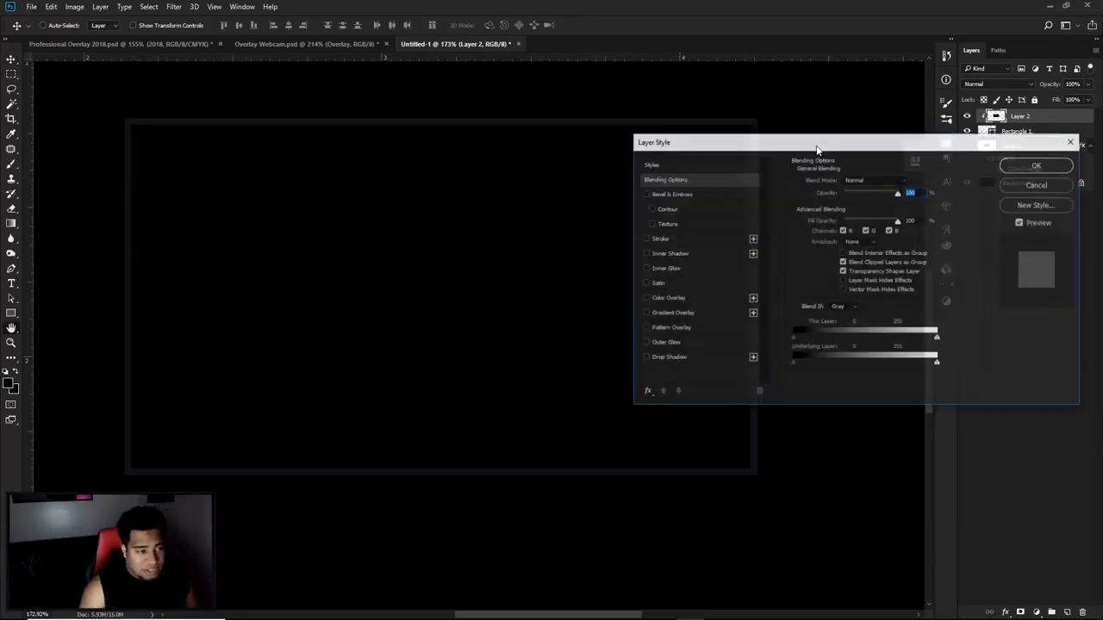
{"action": "left_click", "coordinate": [686, 190]}
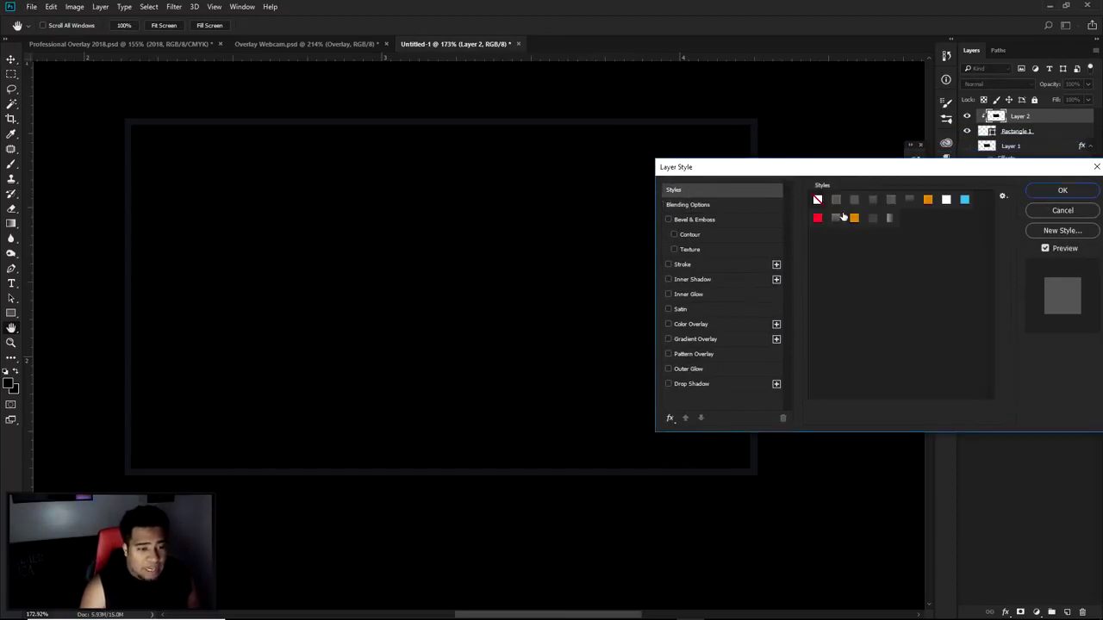
{"action": "left_click", "coordinate": [873, 218]}
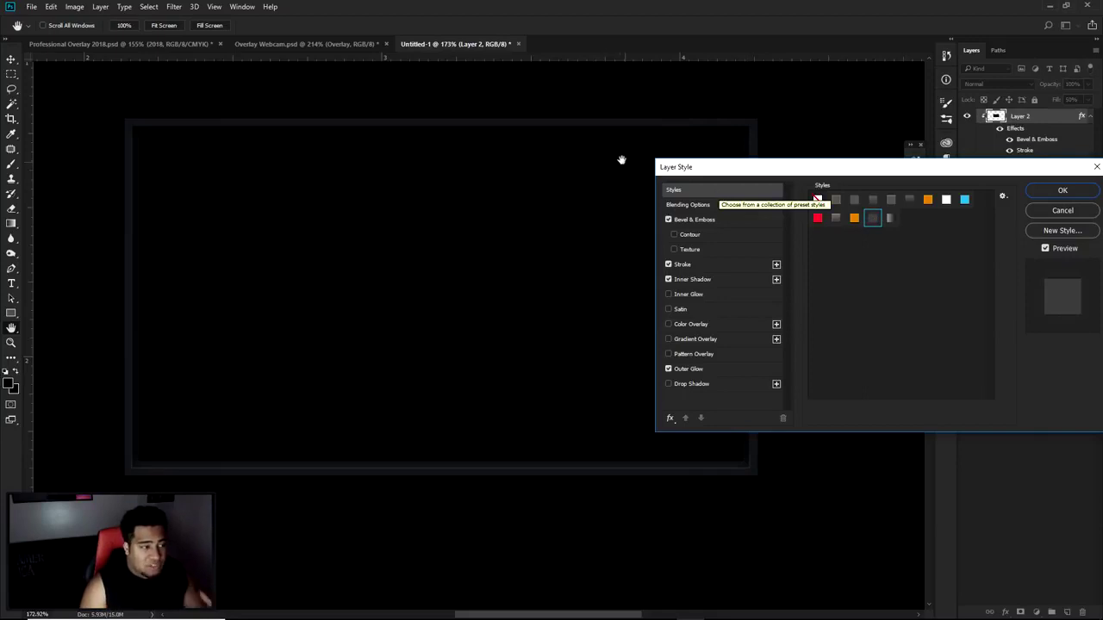
Review the Bevel & Emboss settings and compare the frame's inner edges with the effect on and off
{"action": "left_click", "coordinate": [703, 220]}
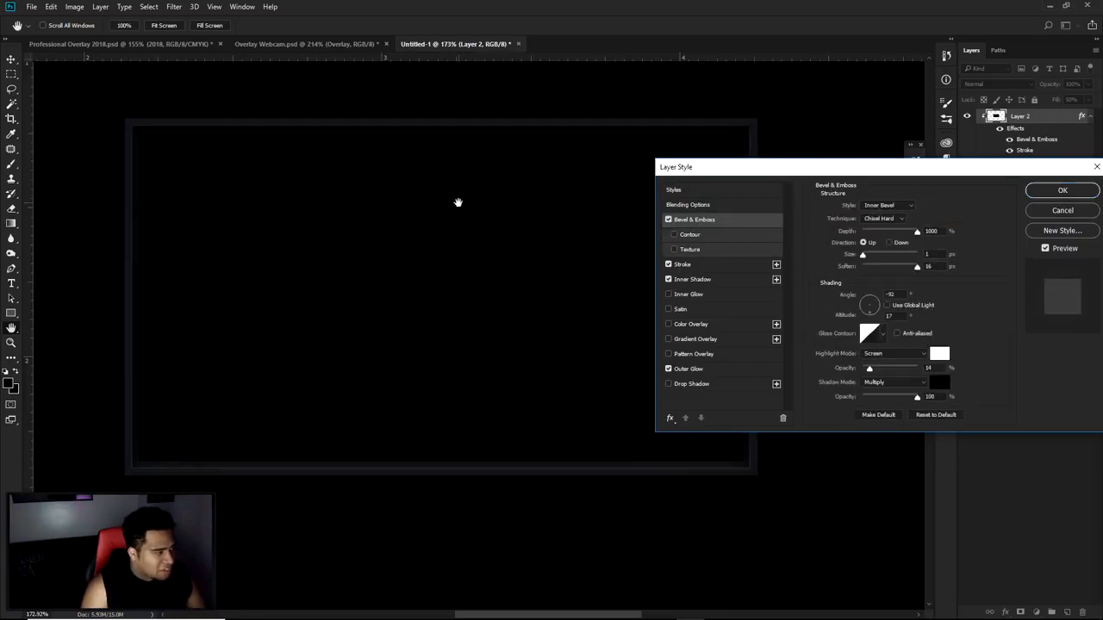
{"action": "left_click", "coordinate": [668, 220]}
{"action": "left_click", "coordinate": [668, 221]}
{"action": "left_click", "coordinate": [668, 221]}
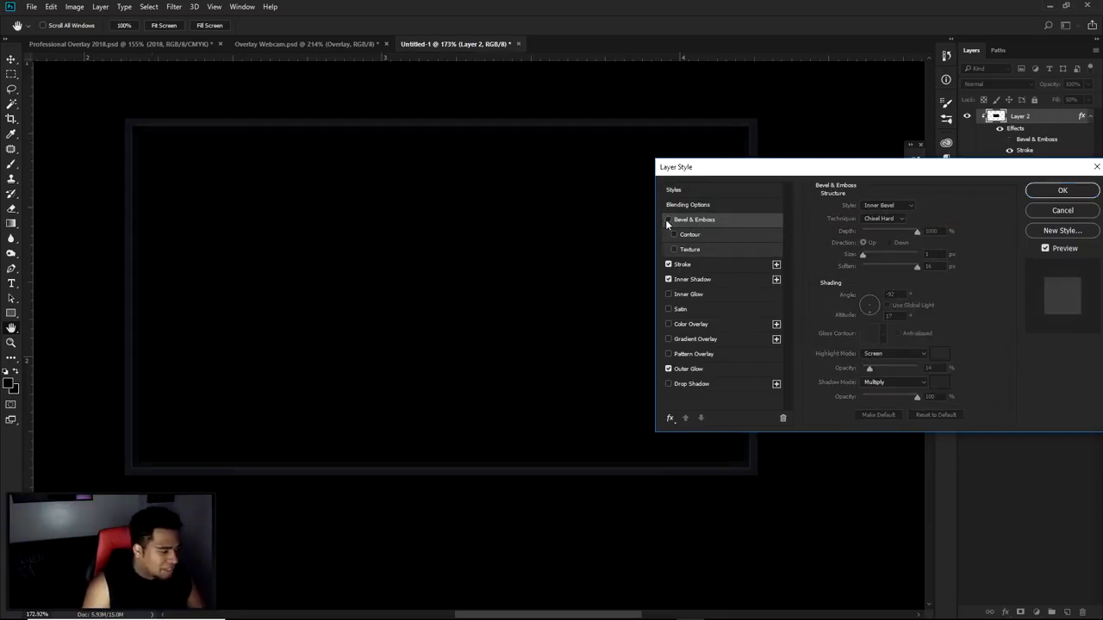
{"action": "left_click", "coordinate": [668, 221]}
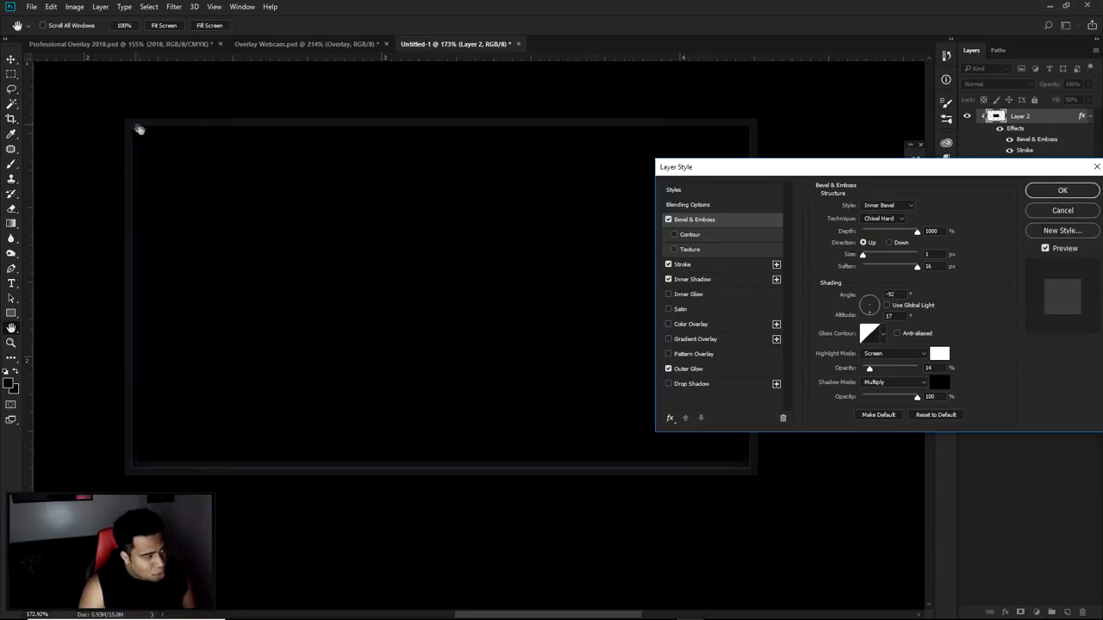
{"action": "left_click", "coordinate": [668, 221]}
{"action": "left_click", "coordinate": [667, 221]}
{"action": "left_click", "coordinate": [668, 220]}
{"action": "left_click", "coordinate": [668, 220]}
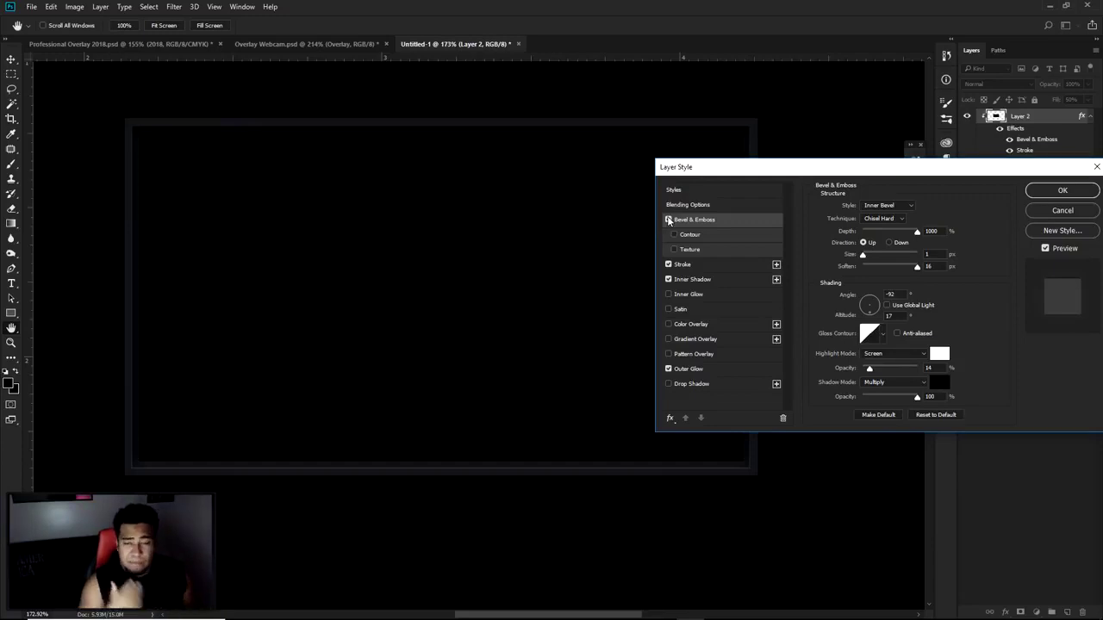
Review the Stroke settings of Layer 2's style and compare the frame with the stroke on and off
{"action": "left_click", "coordinate": [682, 268]}
{"action": "left_click", "coordinate": [666, 265]}
{"action": "left_click", "coordinate": [666, 265]}
{"action": "left_click", "coordinate": [666, 266]}
{"action": "left_click", "coordinate": [667, 265]}
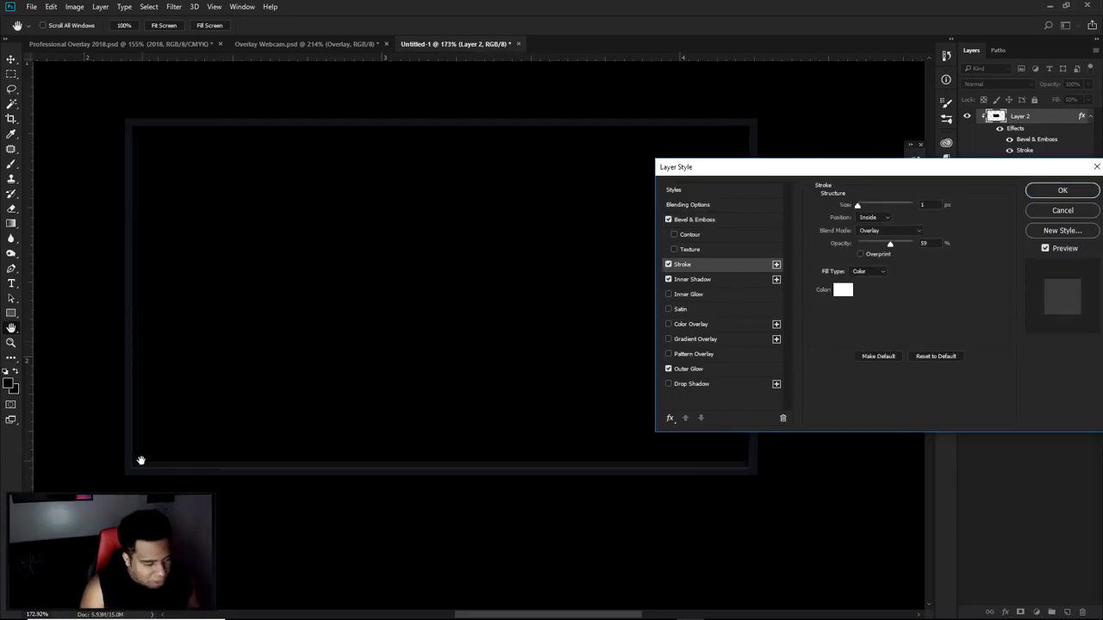
Review the Inner Shadow settings of Layer 2's style and compare the frame with the shadow on and off
{"action": "left_click", "coordinate": [702, 281]}
{"action": "left_click", "coordinate": [667, 280]}
{"action": "left_click", "coordinate": [667, 280]}
{"action": "left_click", "coordinate": [667, 280]}
{"action": "left_click", "coordinate": [667, 280]}
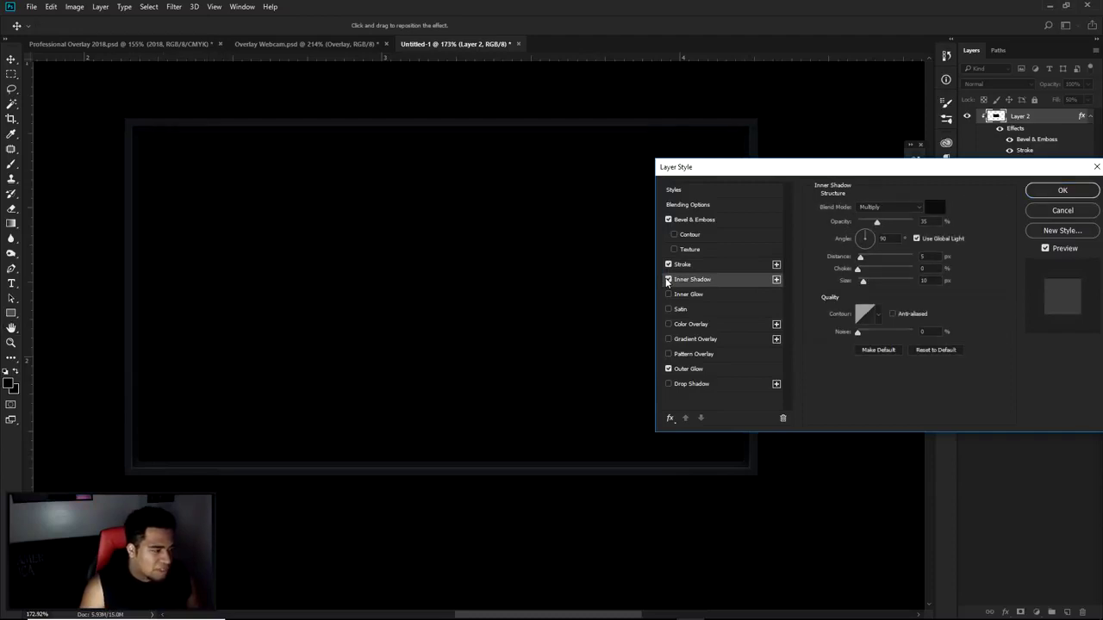
Compare the frame with and without the Outer Glow, keep the glow enabled and accept Layer 2's style
{"action": "left_click", "coordinate": [688, 368]}
{"action": "left_click", "coordinate": [668, 369]}
{"action": "left_click", "coordinate": [668, 369]}
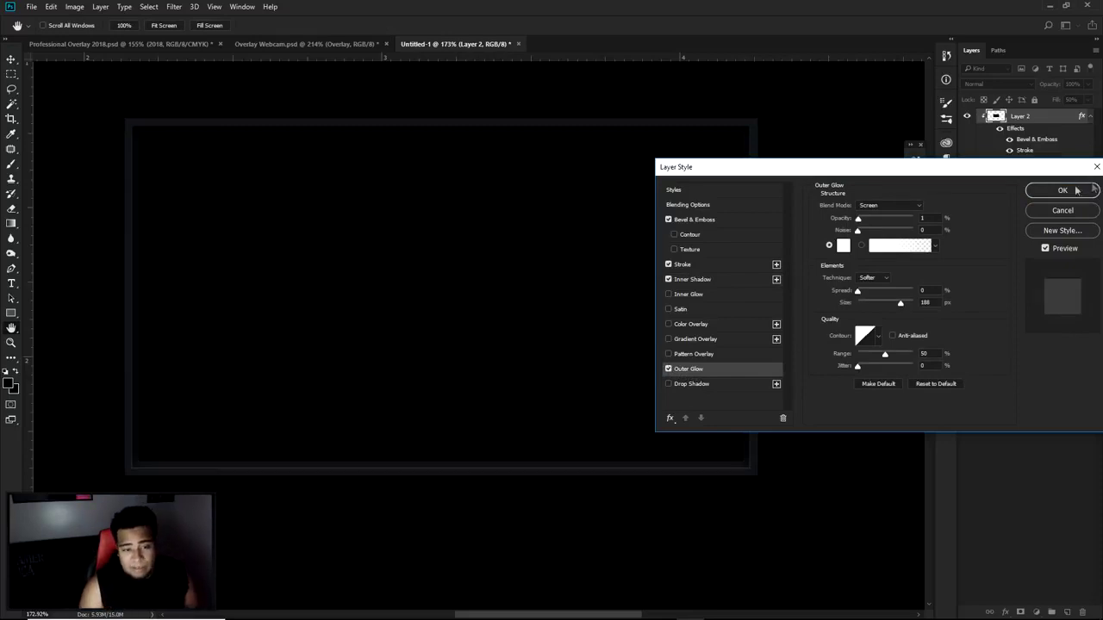
{"action": "left_click", "coordinate": [1062, 190]}
{"action": "right_click", "coordinate": [1047, 121]}
{"action": "left_click", "coordinate": [1062, 122]}
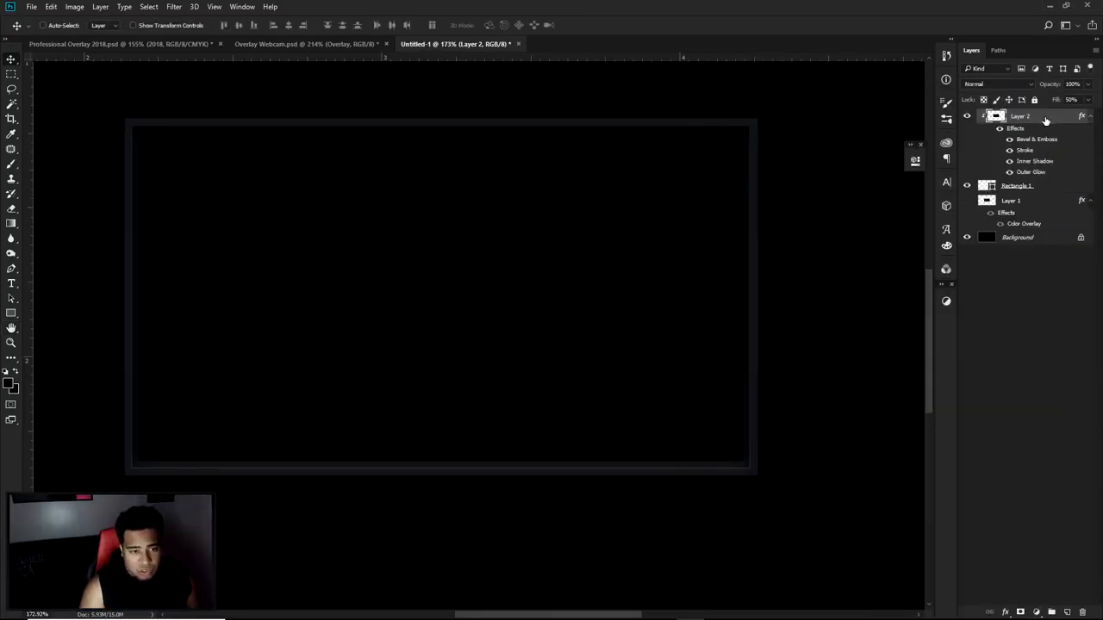
{"action": "double_click", "coordinate": [1046, 119]}
{"action": "left_click", "coordinate": [369, 134]}
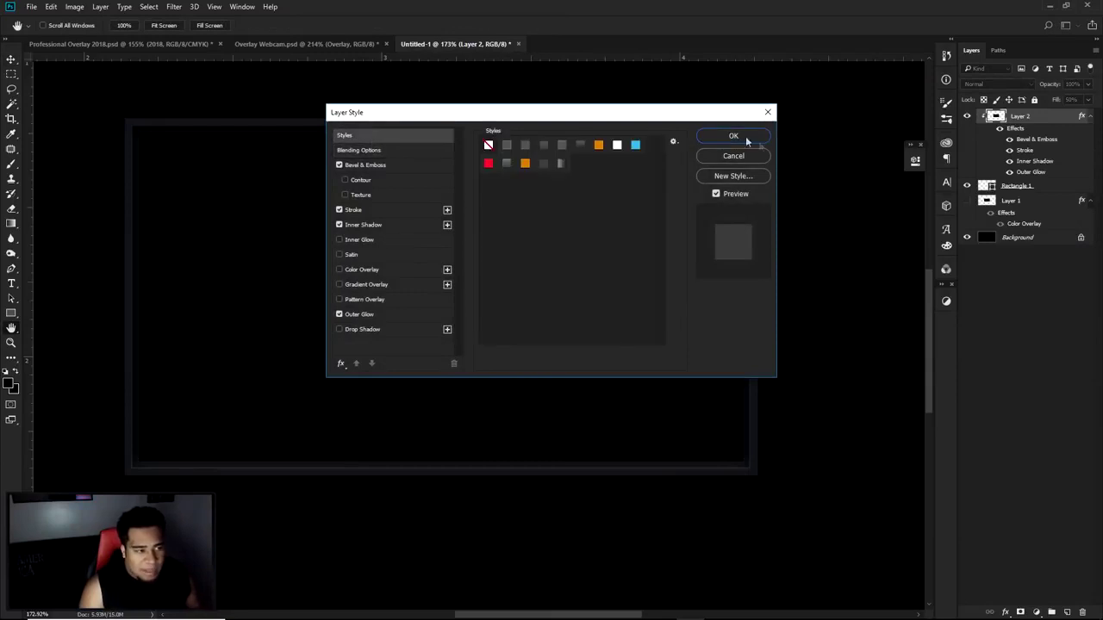
{"action": "left_click", "coordinate": [730, 137]}
Release Layer 2's clipping mask to view the whole frame without it, and clip the layer to Rectangle 1 again
{"action": "right_click", "coordinate": [1047, 118]}
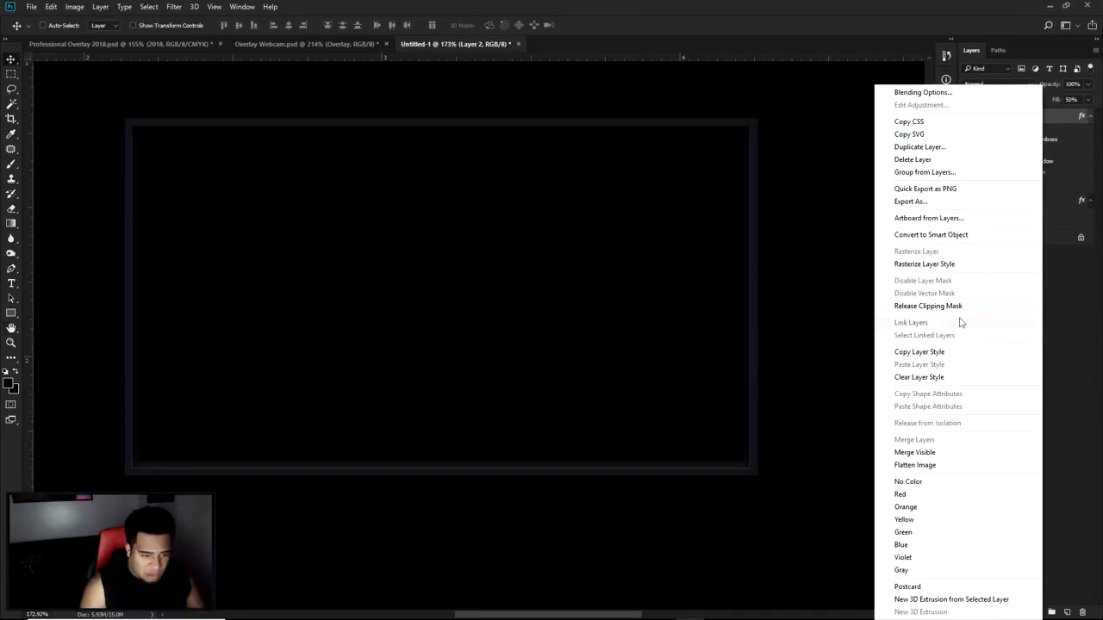
{"action": "left_click", "coordinate": [927, 307]}
{"action": "scroll", "coordinate": [715, 405], "scroll_direction": "down", "scroll_amount": 5}
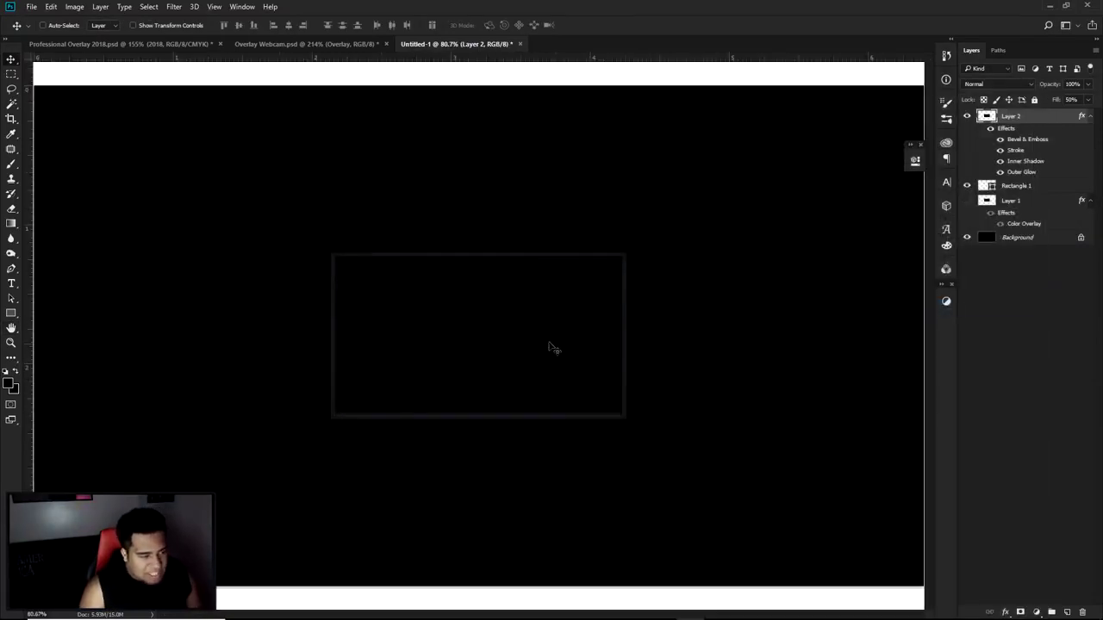
{"action": "scroll", "coordinate": [529, 350], "scroll_direction": "up", "scroll_amount": 2}
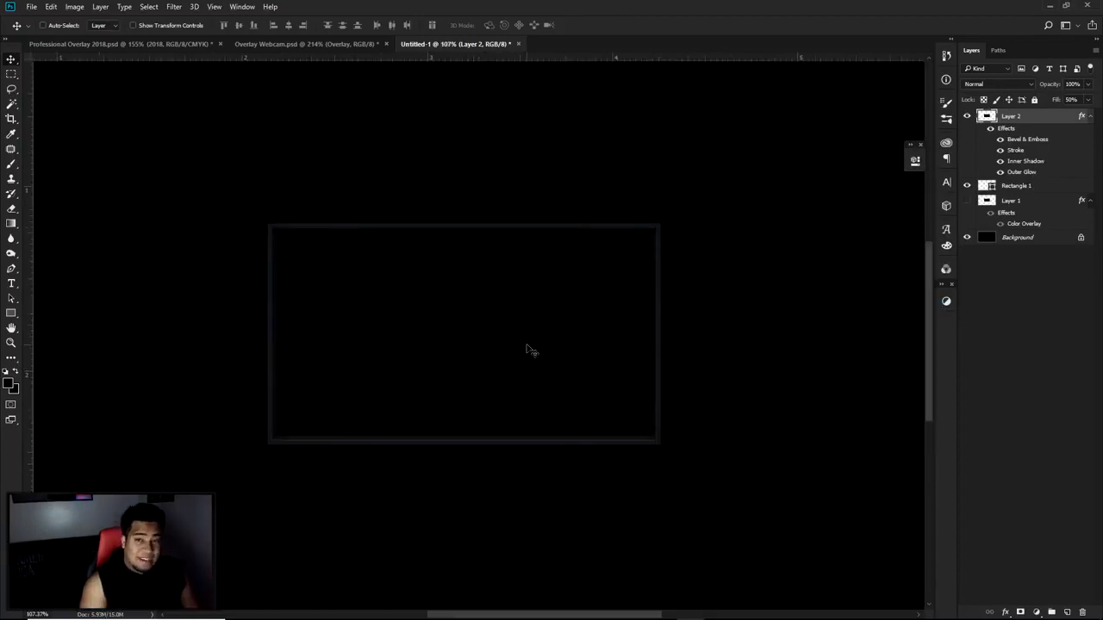
{"action": "right_click", "coordinate": [1038, 117]}
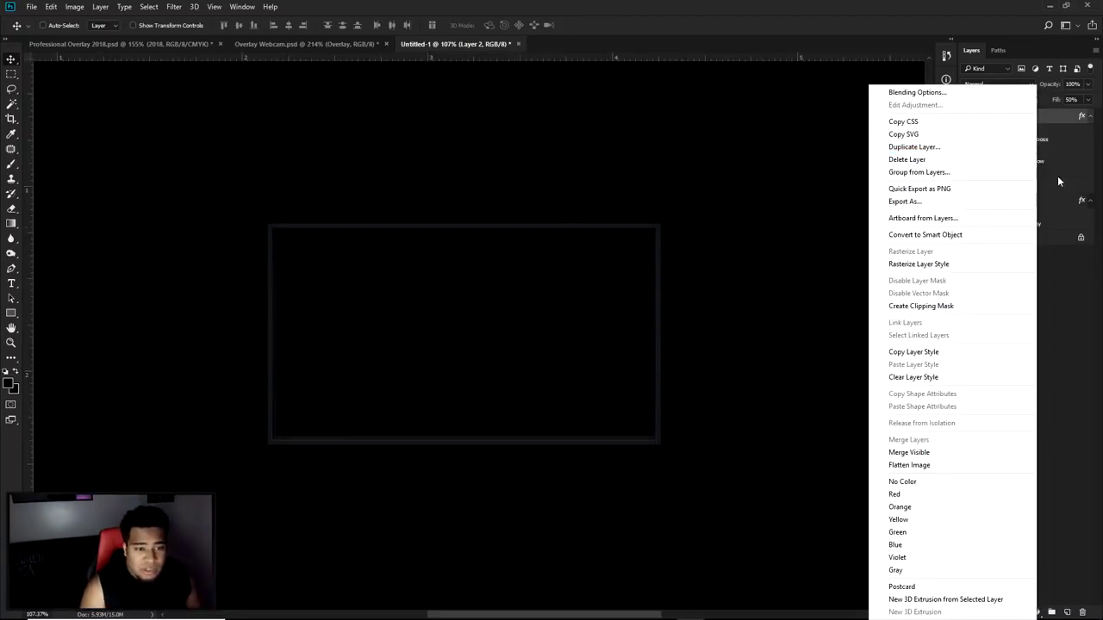
{"action": "left_click", "coordinate": [947, 306]}
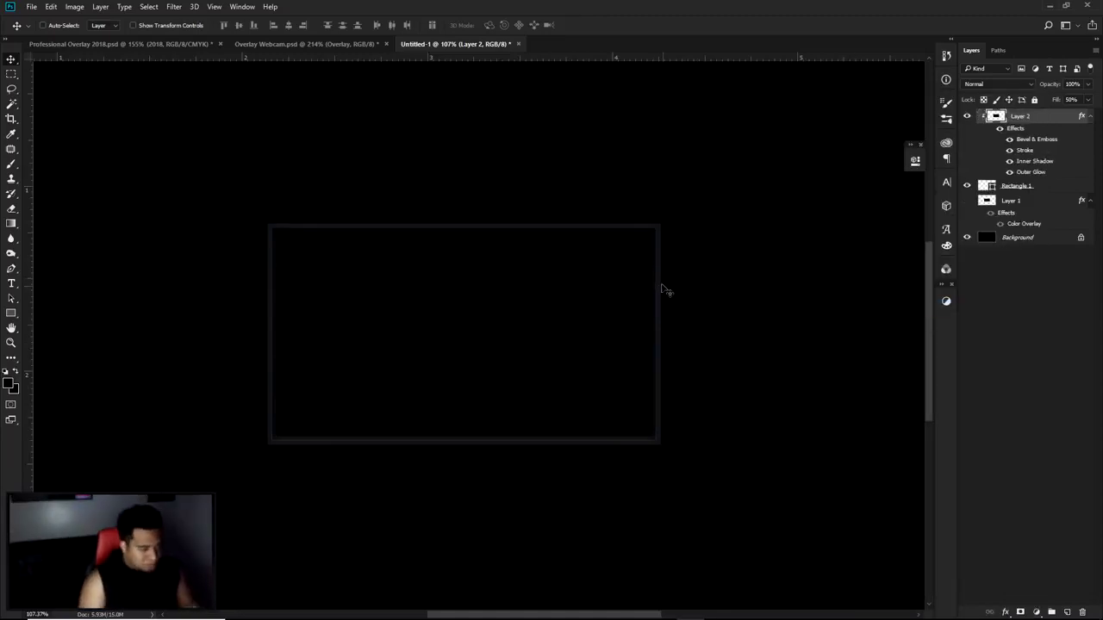
Switch to Professional Overlay 2018.psd and examine the border and accent lines of the finished overlay up close
{"action": "right_click", "coordinate": [441, 213]}
{"action": "left_click", "coordinate": [336, 156]}
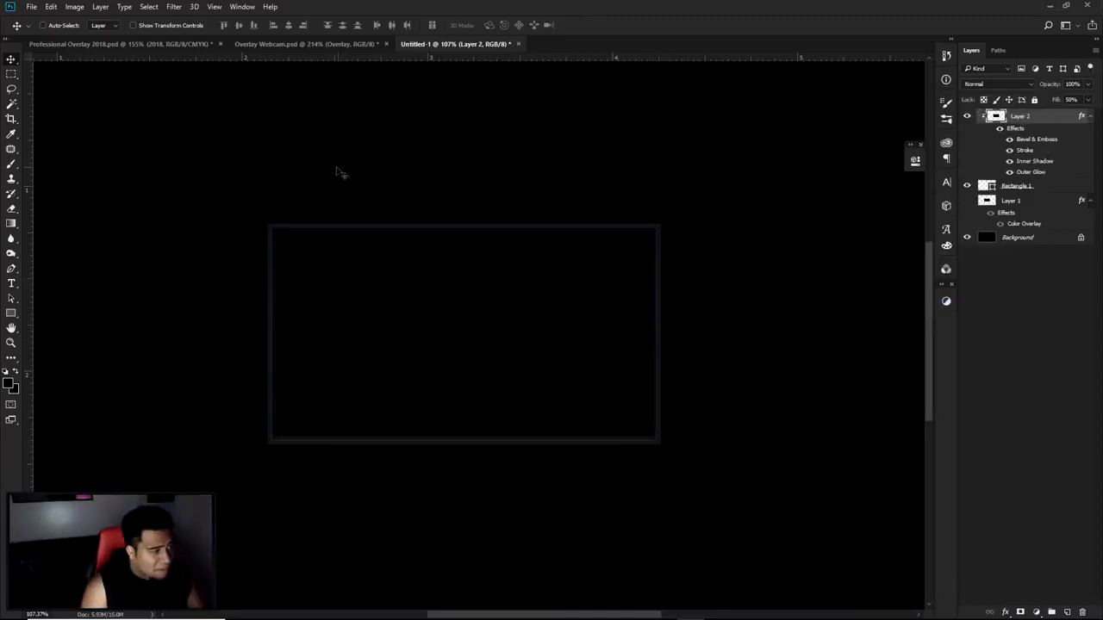
{"action": "left_click", "coordinate": [171, 46]}
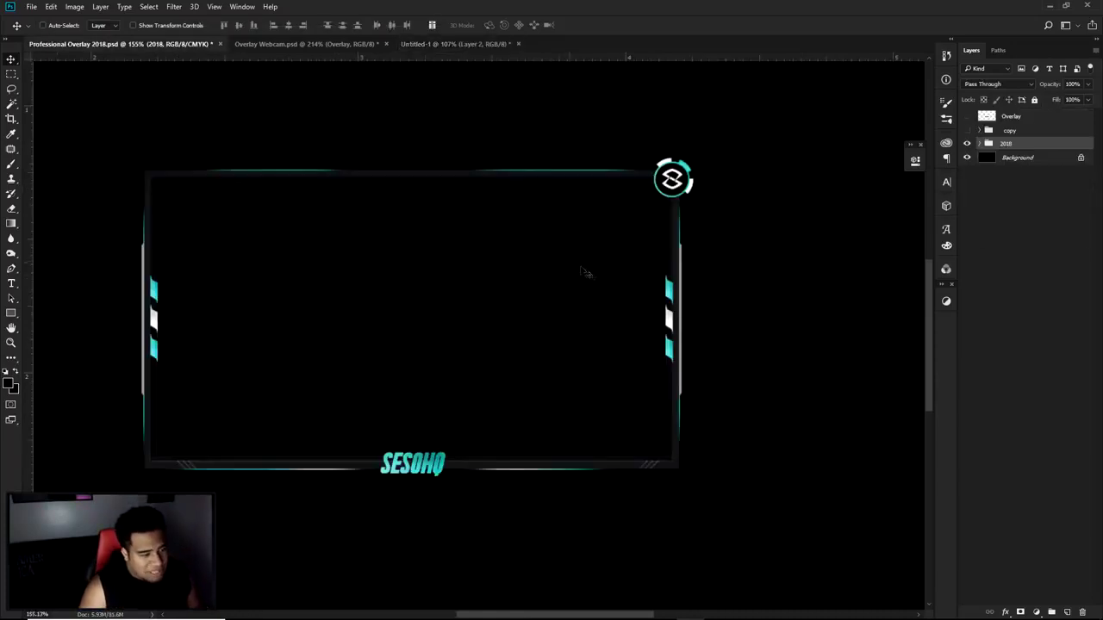
{"action": "scroll", "coordinate": [586, 274], "scroll_direction": "up", "scroll_amount": 3}
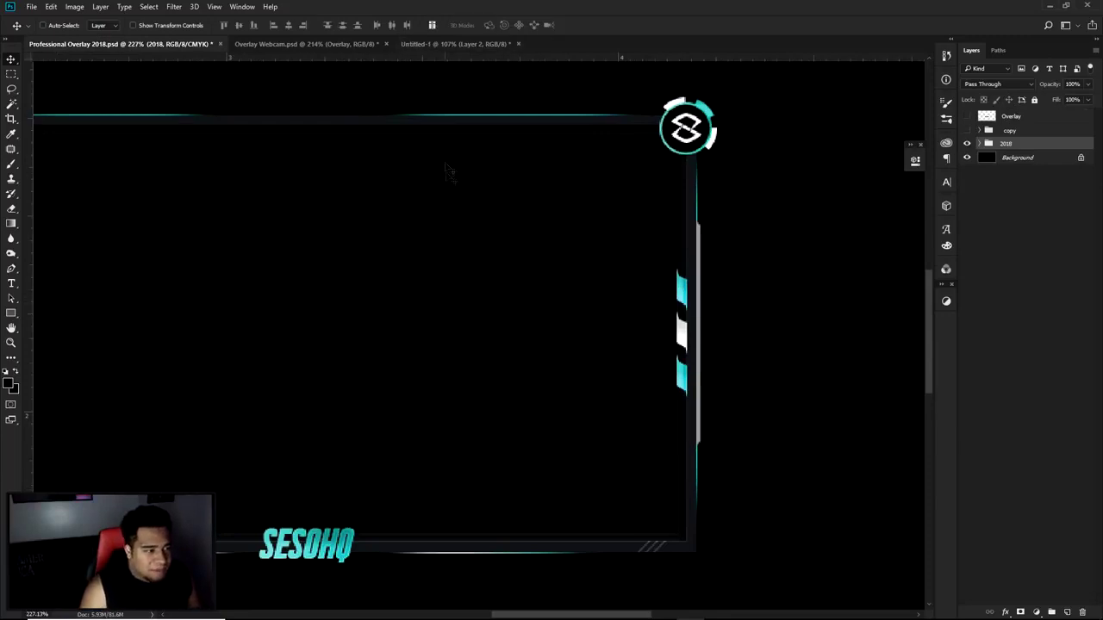
Return to the Untitled-1 document, add a new empty layer above Layer 2 and select the Pen tool
{"action": "scroll", "coordinate": [441, 192], "scroll_direction": "down", "scroll_amount": 3}
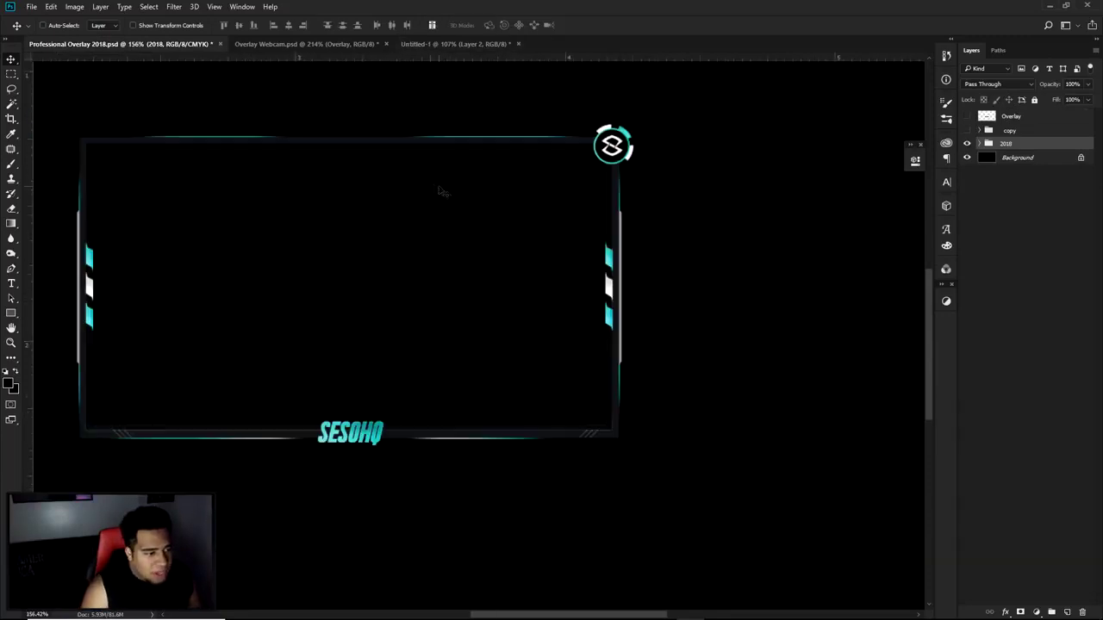
{"action": "left_click", "coordinate": [482, 44]}
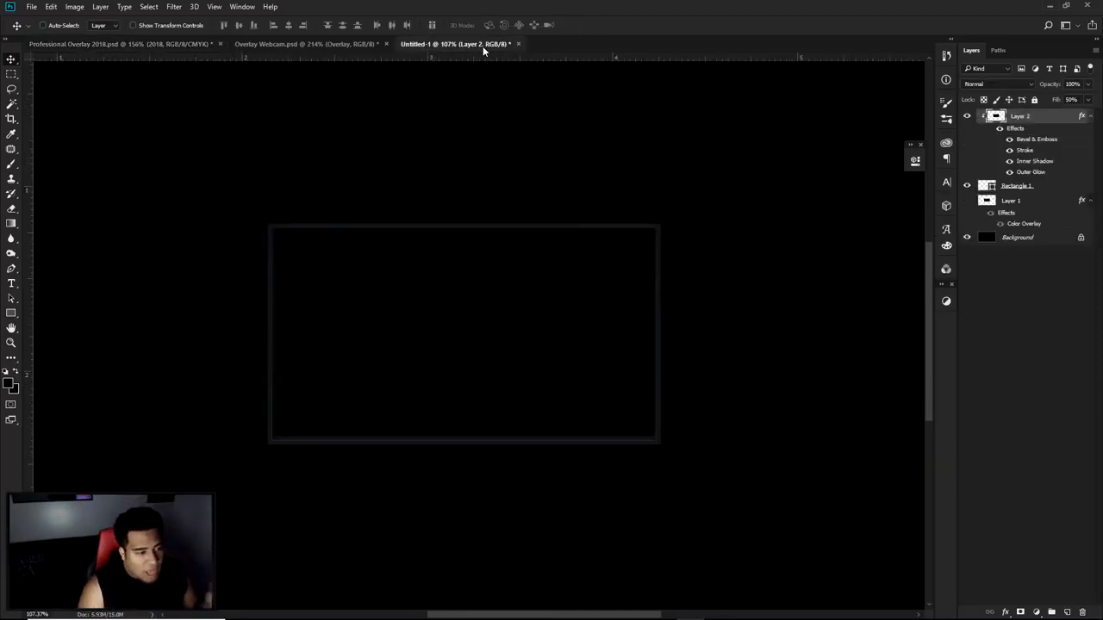
{"action": "left_click", "coordinate": [1065, 612]}
{"action": "key", "text": "p"}
Place a horizontal guide at 1.800 in across the frame's middle and a vertical guide through its centre
{"action": "scroll", "coordinate": [236, 312], "scroll_direction": "up", "scroll_amount": 4}
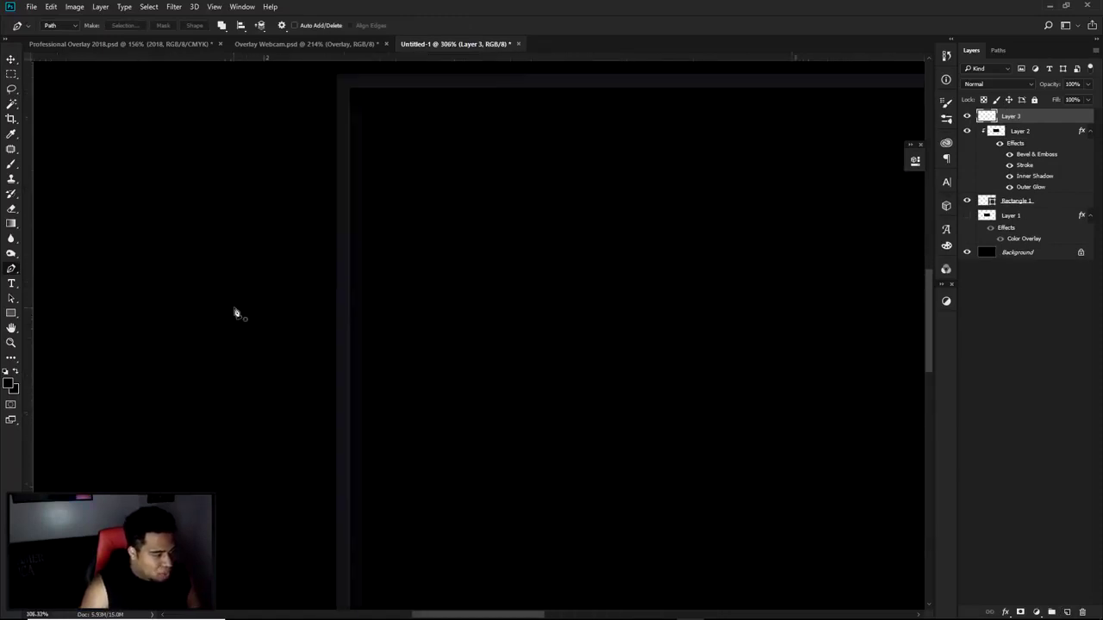
{"action": "scroll", "coordinate": [236, 312], "scroll_direction": "up", "scroll_amount": 5}
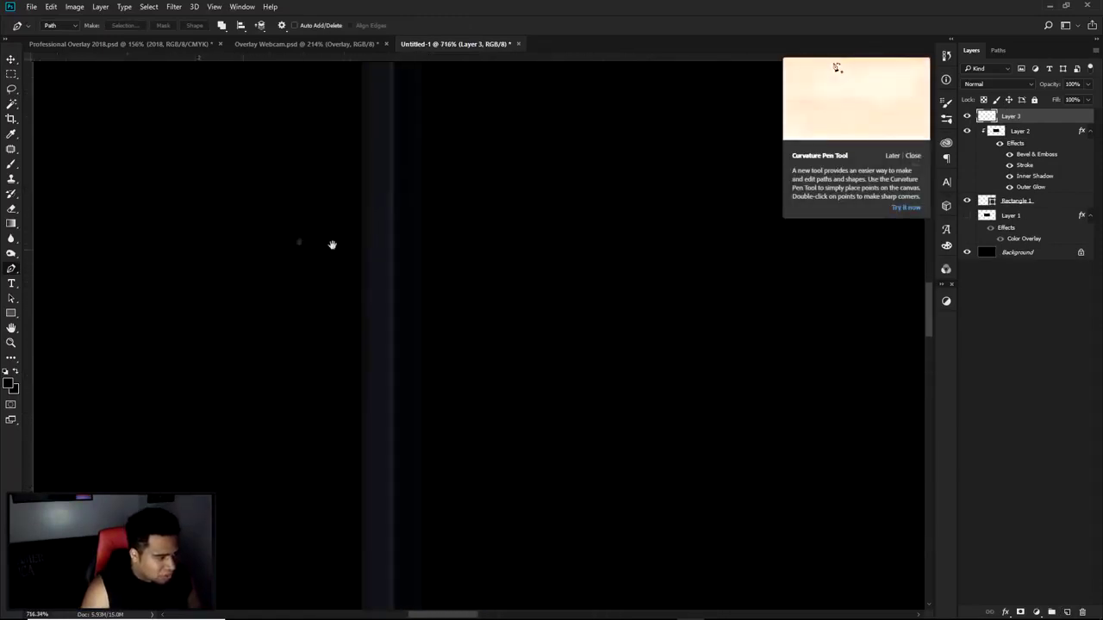
{"action": "scroll", "coordinate": [775, 228], "scroll_direction": "down", "scroll_amount": 6}
{"action": "scroll", "coordinate": [556, 270], "scroll_direction": "down", "scroll_amount": 4}
{"action": "scroll", "coordinate": [775, 251], "scroll_direction": "right", "scroll_amount": 2}
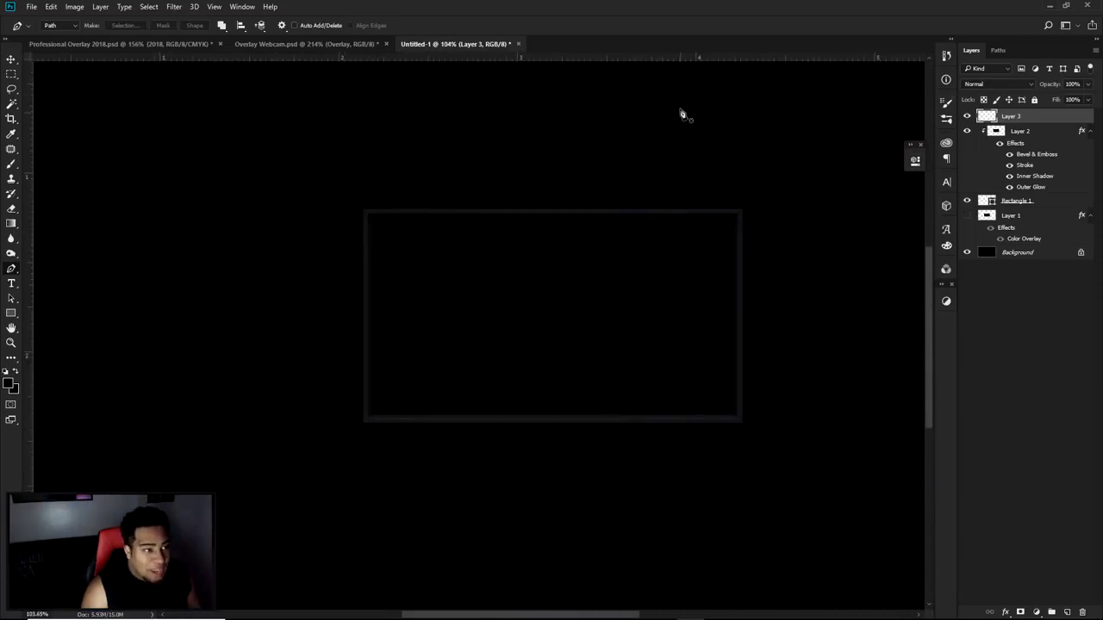
{"action": "left_click_drag", "start_coordinate": [716, 60], "coordinate": [735, 315]}
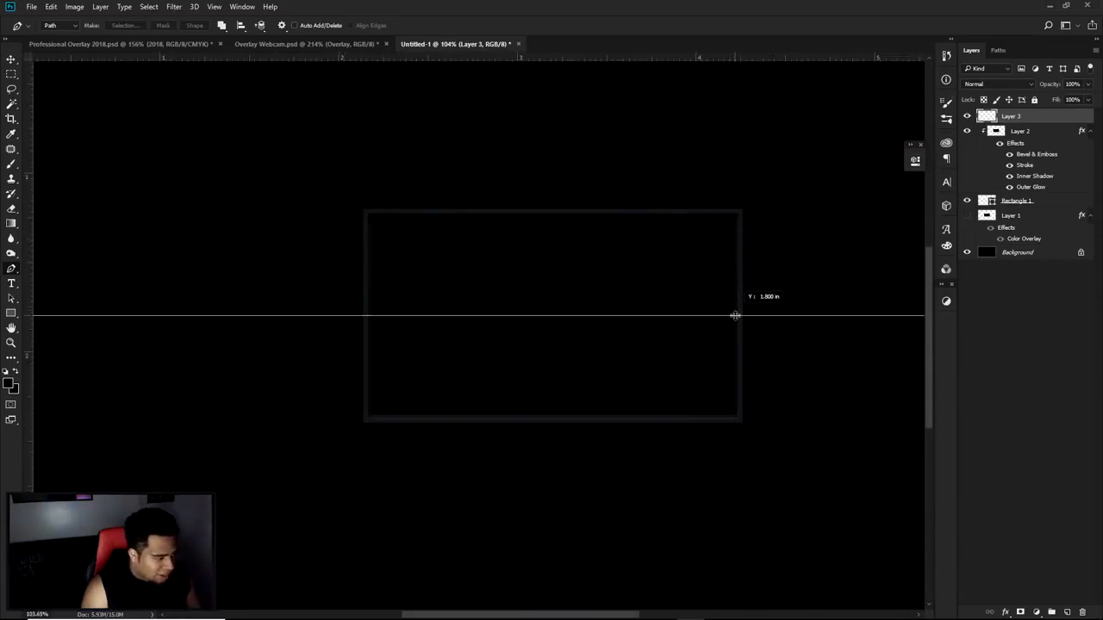
{"action": "left_click_drag", "start_coordinate": [31, 255], "coordinate": [552, 296]}
Start a path above the guide with a vertical segment along the frame's left inner edge and a 45° segment slanting down inward
{"action": "scroll", "coordinate": [344, 297], "scroll_direction": "up", "scroll_amount": 5}
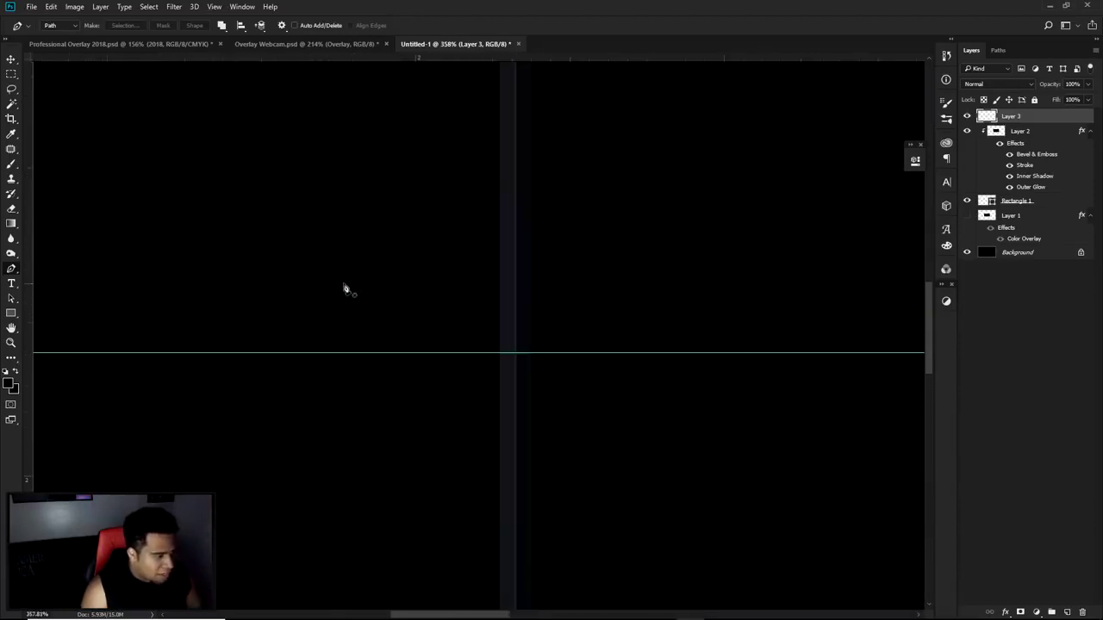
{"action": "scroll", "coordinate": [475, 327], "scroll_direction": "up", "scroll_amount": 3}
{"action": "left_click_drag", "start_coordinate": [563, 249], "coordinate": [493, 228]}
{"action": "scroll", "coordinate": [497, 219], "scroll_direction": "down", "scroll_amount": 1}
{"action": "scroll", "coordinate": [463, 255], "scroll_direction": "up", "scroll_amount": 3}
{"action": "left_click", "coordinate": [461, 281]}
{"action": "left_click", "coordinate": [460, 360]}
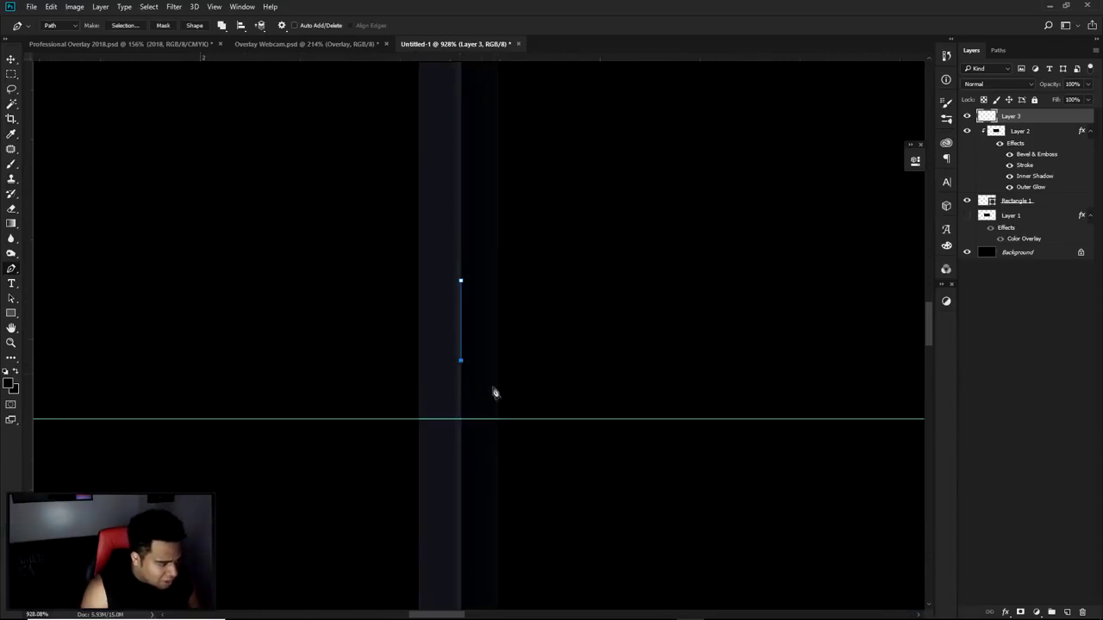
{"action": "left_click", "coordinate": [487, 387]}
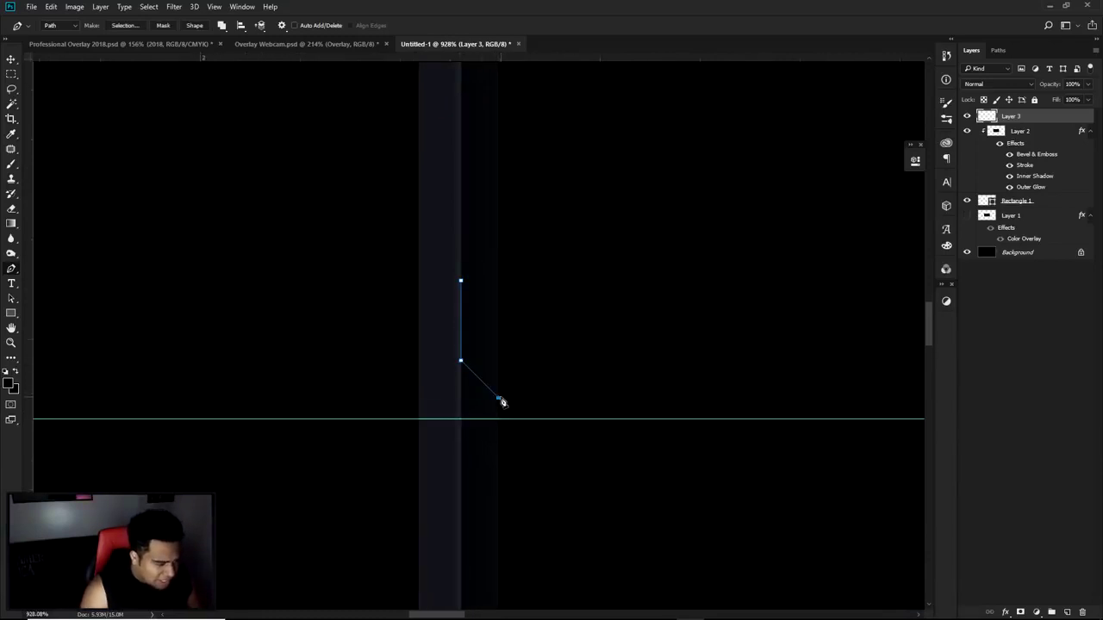
Add the vertical inner side and a parallel slanted upper edge, and close the path into a parallelogram
{"action": "scroll", "coordinate": [504, 406], "scroll_direction": "up", "scroll_amount": 5}
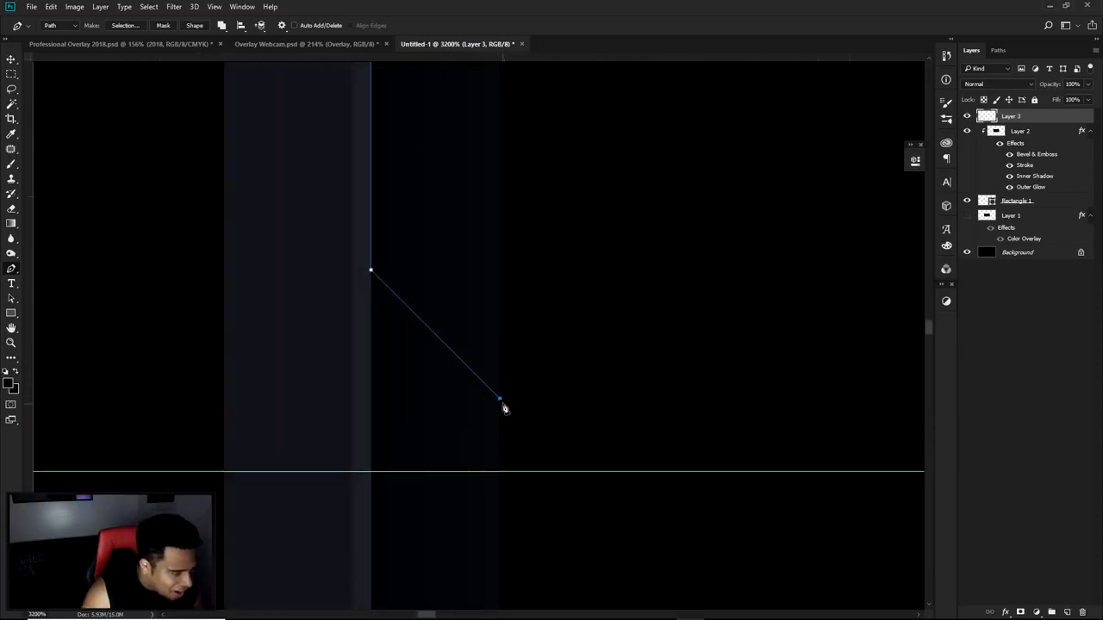
{"action": "scroll", "coordinate": [507, 398], "scroll_direction": "down", "scroll_amount": 3}
{"action": "scroll", "coordinate": [517, 325], "scroll_direction": "up", "scroll_amount": 3}
{"action": "left_click", "coordinate": [501, 336]}
{"action": "left_click", "coordinate": [435, 272]}
{"action": "scroll", "coordinate": [404, 327], "scroll_direction": "up", "scroll_amount": 1}
{"action": "scroll", "coordinate": [420, 265], "scroll_direction": "up", "scroll_amount": 1}
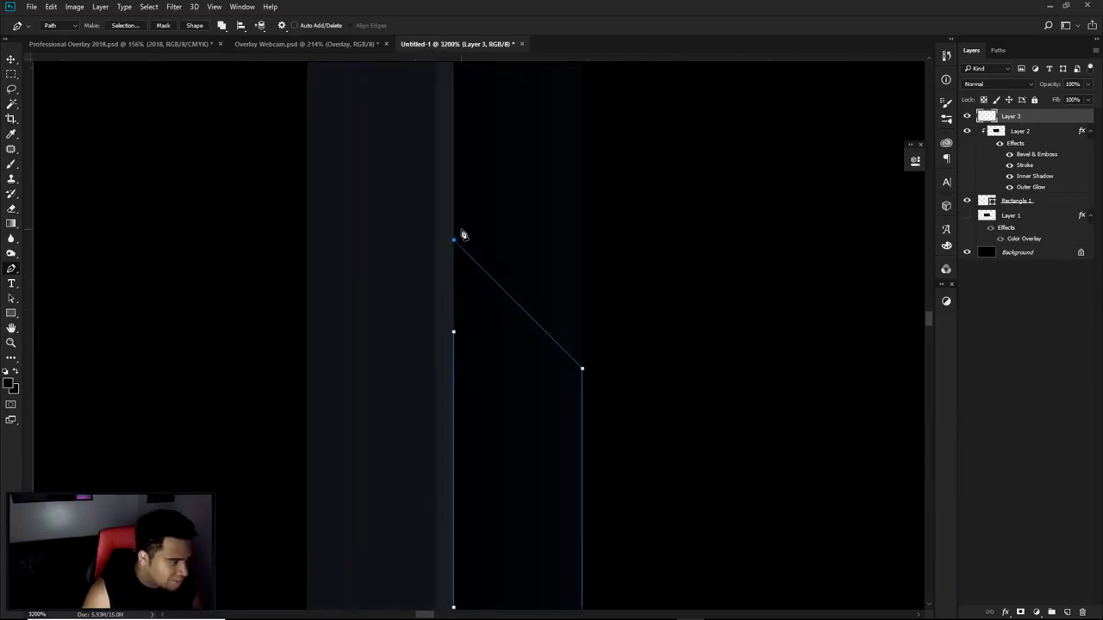
{"action": "left_click", "coordinate": [454, 335]}
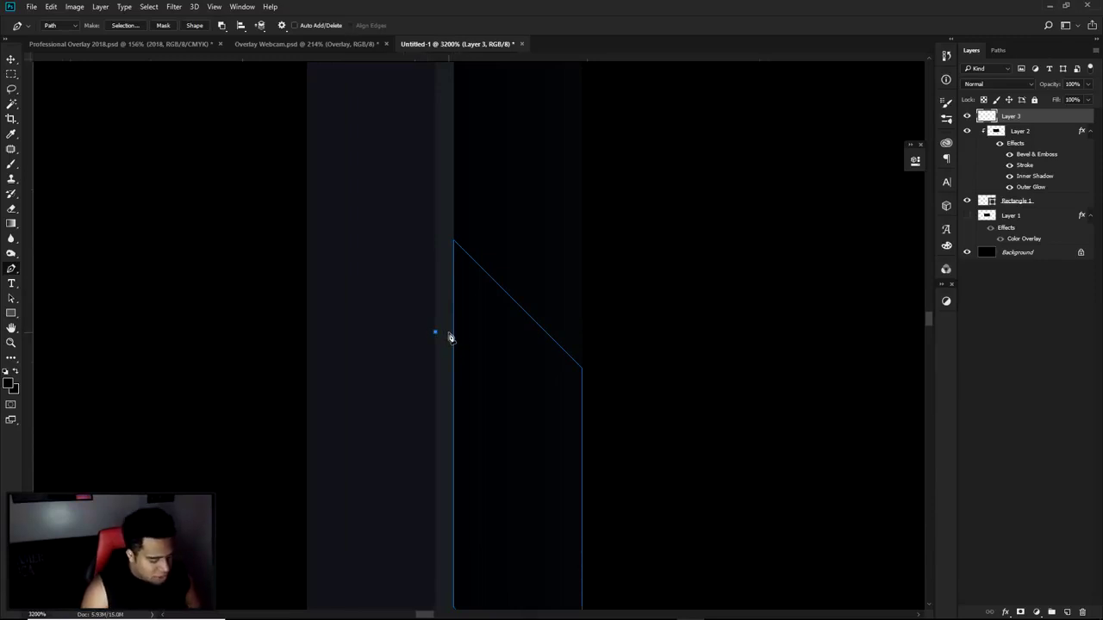
Align the extra anchor point with the parallelogram's left side, remove it with the Delete Anchor Point tool and return to the Pen tool
{"action": "left_click", "coordinate": [454, 336], "text": "ctrl"}
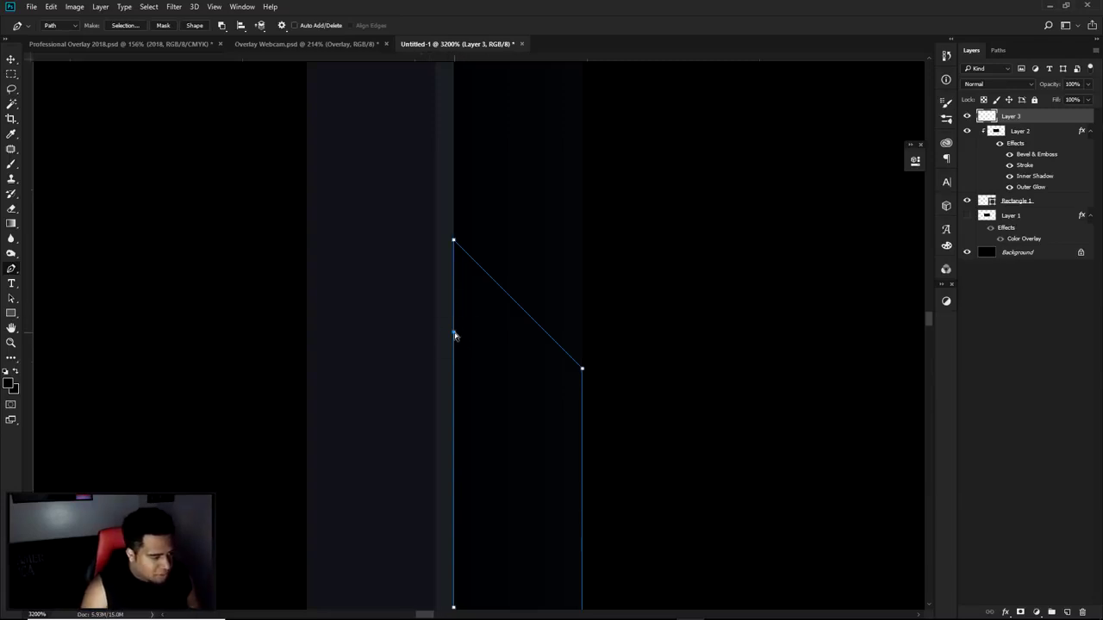
{"action": "right_click", "coordinate": [12, 272]}
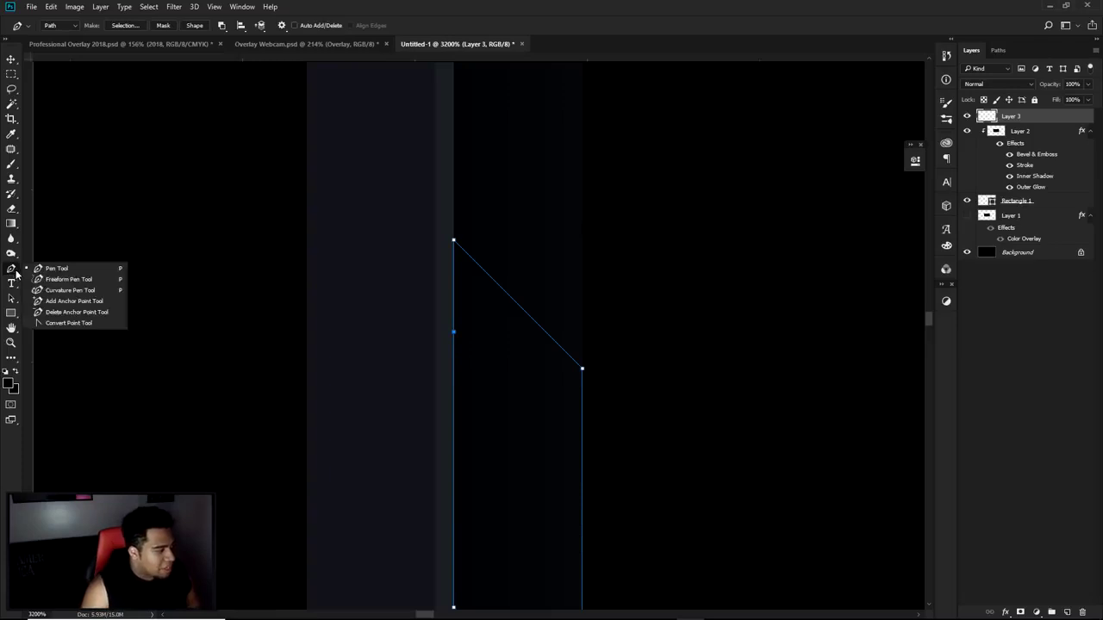
{"action": "left_click", "coordinate": [64, 313]}
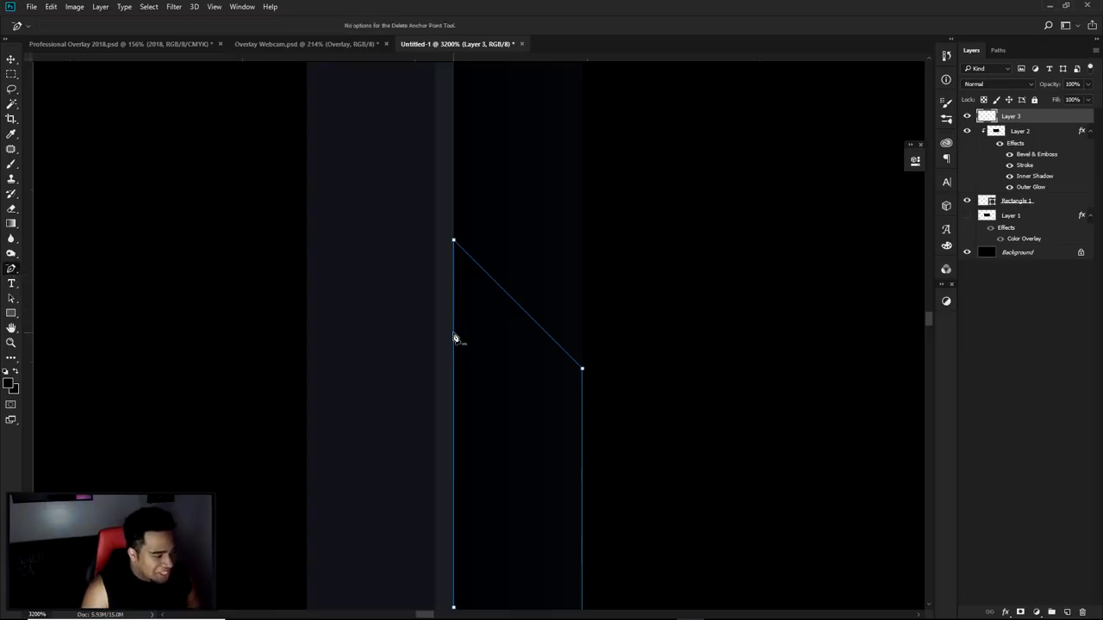
{"action": "right_click", "coordinate": [11, 269]}
{"action": "left_click", "coordinate": [52, 268]}
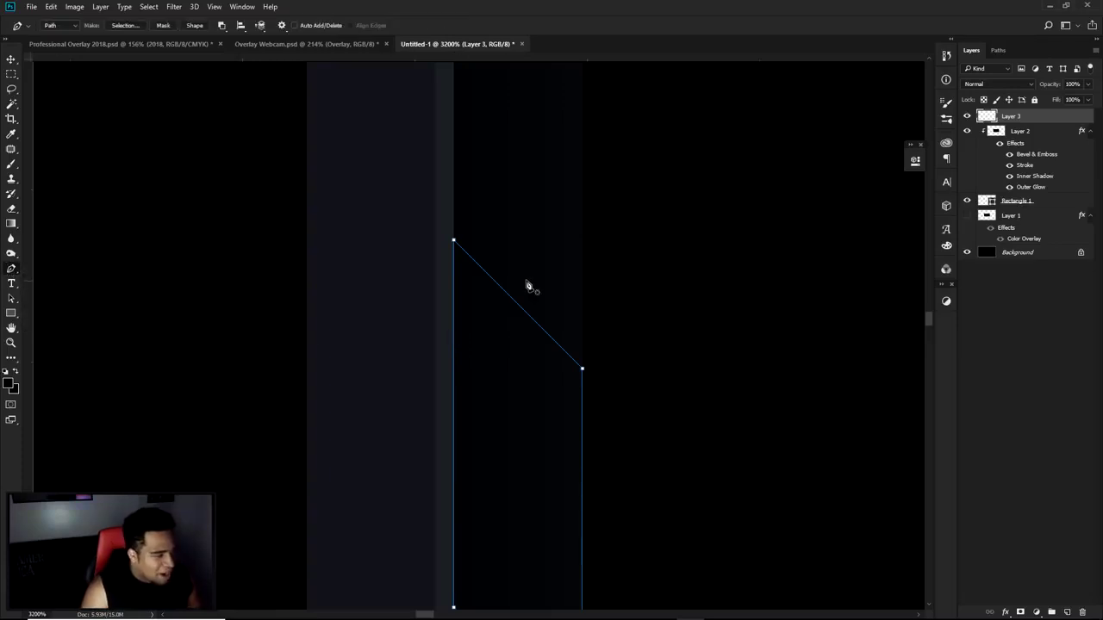
Draw a practice path of straight horizontal and vertical segments in the empty area beside the parallelogram
{"action": "scroll", "coordinate": [524, 262], "scroll_direction": "down", "scroll_amount": 5}
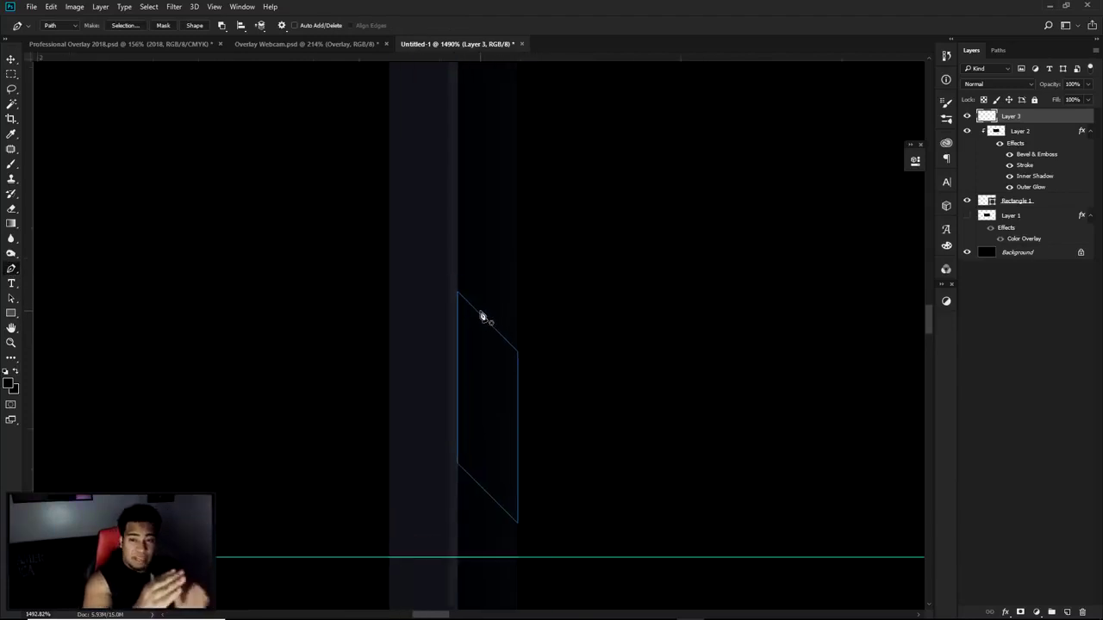
{"action": "left_click_drag", "start_coordinate": [513, 293], "coordinate": [469, 337]}
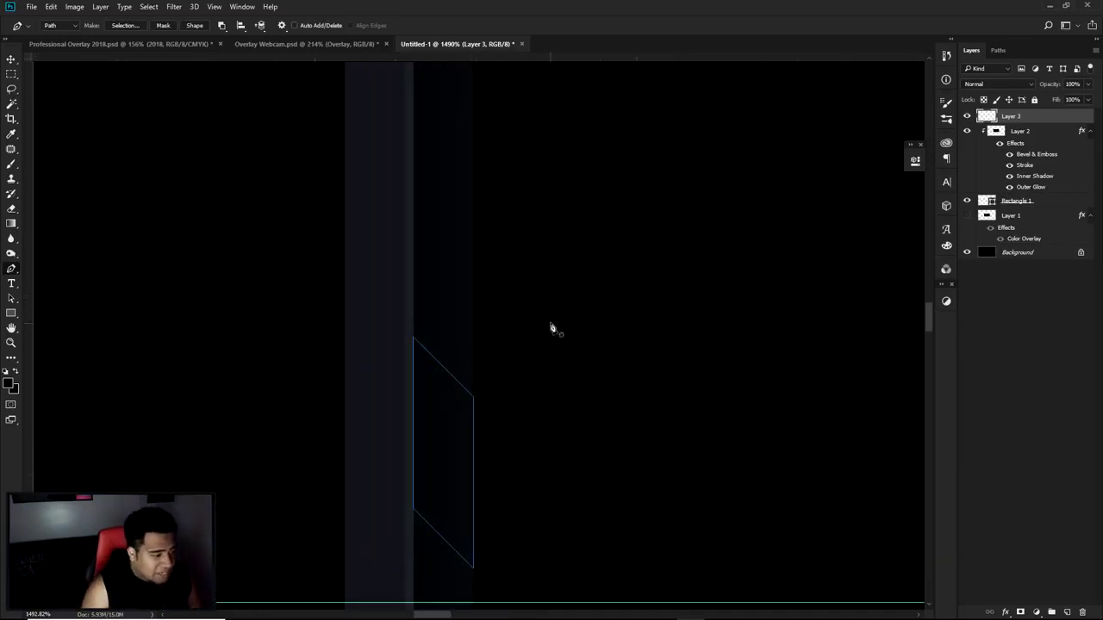
{"action": "left_click", "coordinate": [549, 216]}
{"action": "left_click", "coordinate": [567, 431], "text": "shift"}
{"action": "left_click", "coordinate": [698, 432], "text": "shift"}
{"action": "left_click", "coordinate": [696, 285], "text": "shift"}
{"action": "left_click", "coordinate": [610, 285], "text": "shift"}
{"action": "left_click", "coordinate": [610, 233], "text": "shift"}
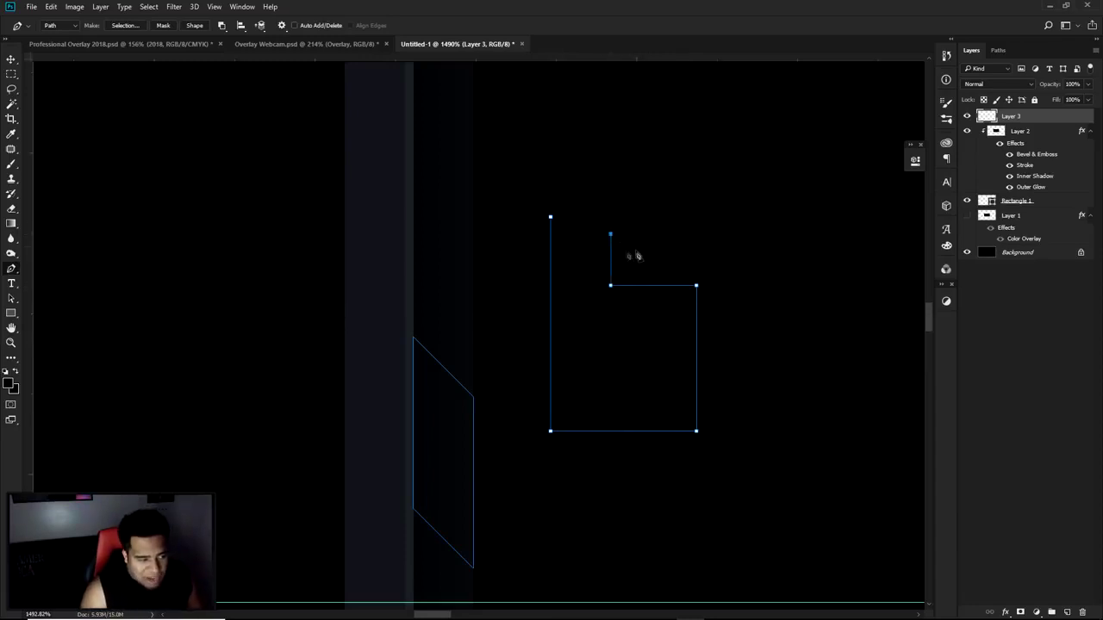
{"action": "left_click", "coordinate": [714, 234], "text": "shift"}
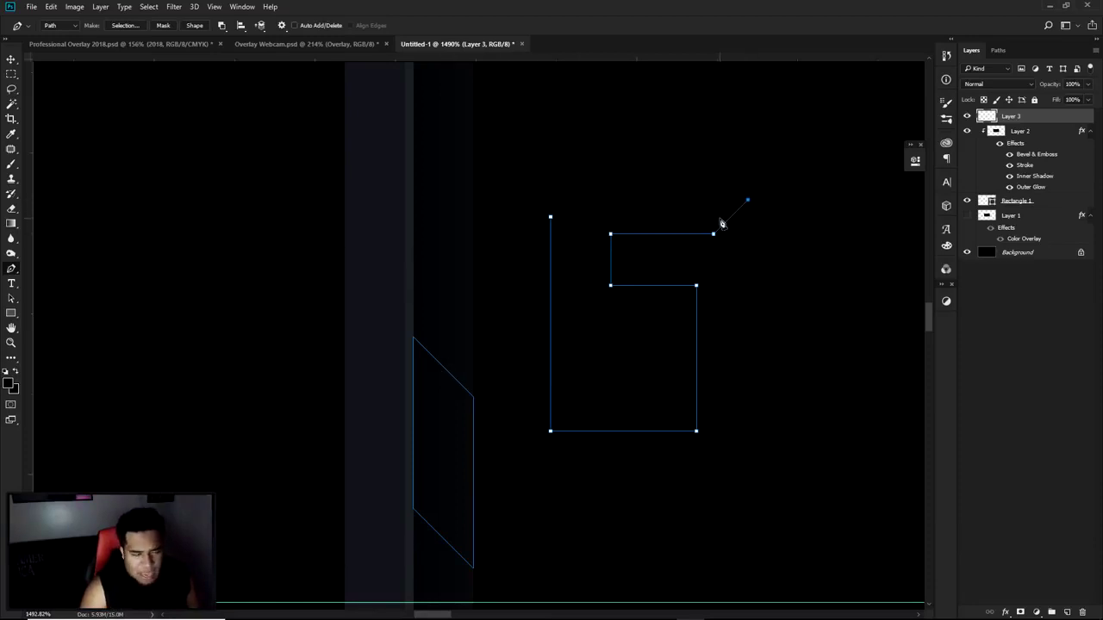
Continue the practice path with a zigzag of 45° segments and a short vertical segment at its end
{"action": "left_click", "coordinate": [784, 252], "text": "shift"}
{"action": "left_click", "coordinate": [817, 201]}
{"action": "left_click", "coordinate": [850, 234]}
{"action": "left_click", "coordinate": [885, 200]}
{"action": "left_click", "coordinate": [894, 249], "text": "shift"}
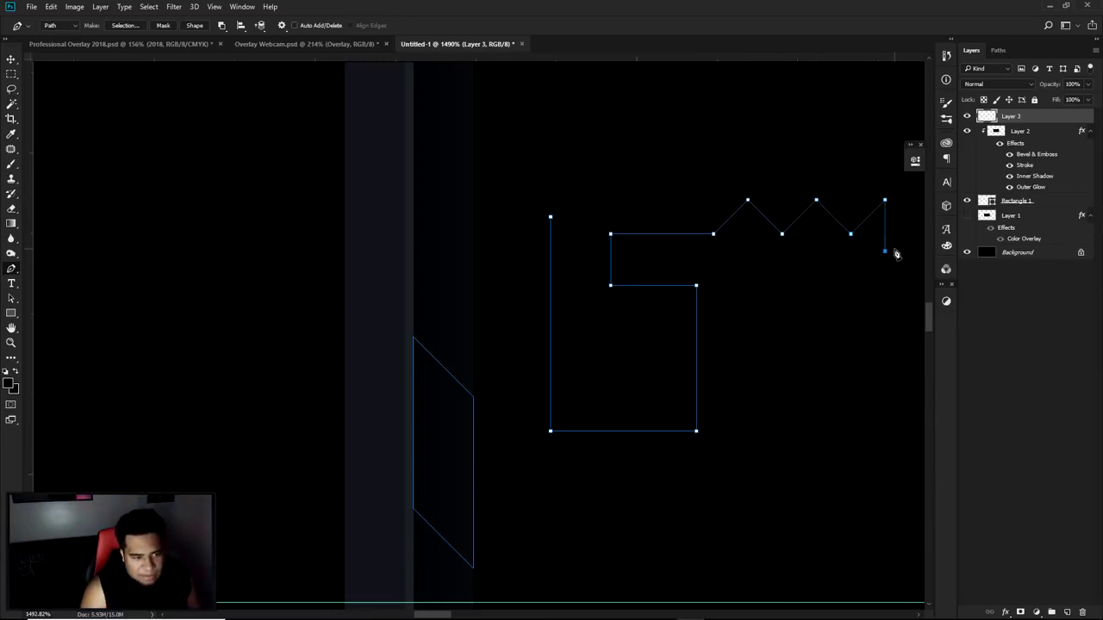
Delete the practice path, leaving only the parallelogram
{"action": "left_click_drag", "start_coordinate": [901, 234], "coordinate": [702, 238]}
{"action": "left_click", "coordinate": [720, 221]}
{"action": "right_click", "coordinate": [739, 229]}
{"action": "left_click", "coordinate": [776, 250]}
{"action": "key", "text": "ctrl+z"}
{"action": "left_click_drag", "start_coordinate": [338, 167], "coordinate": [594, 357]}
{"action": "key", "text": "Delete"}
Try drawing a second slanted path directly above the parallelogram, and delete it
{"action": "left_click_drag", "start_coordinate": [269, 359], "coordinate": [446, 424]}
{"action": "left_click", "coordinate": [450, 443]}
{"action": "left_click", "coordinate": [450, 323]}
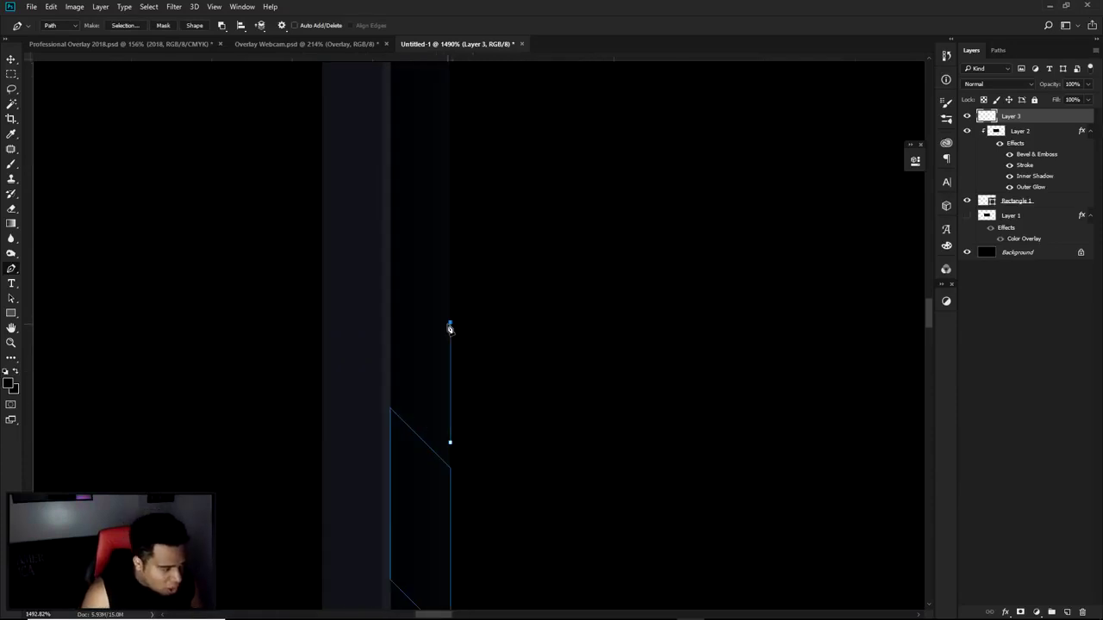
{"action": "left_click", "coordinate": [390, 263]}
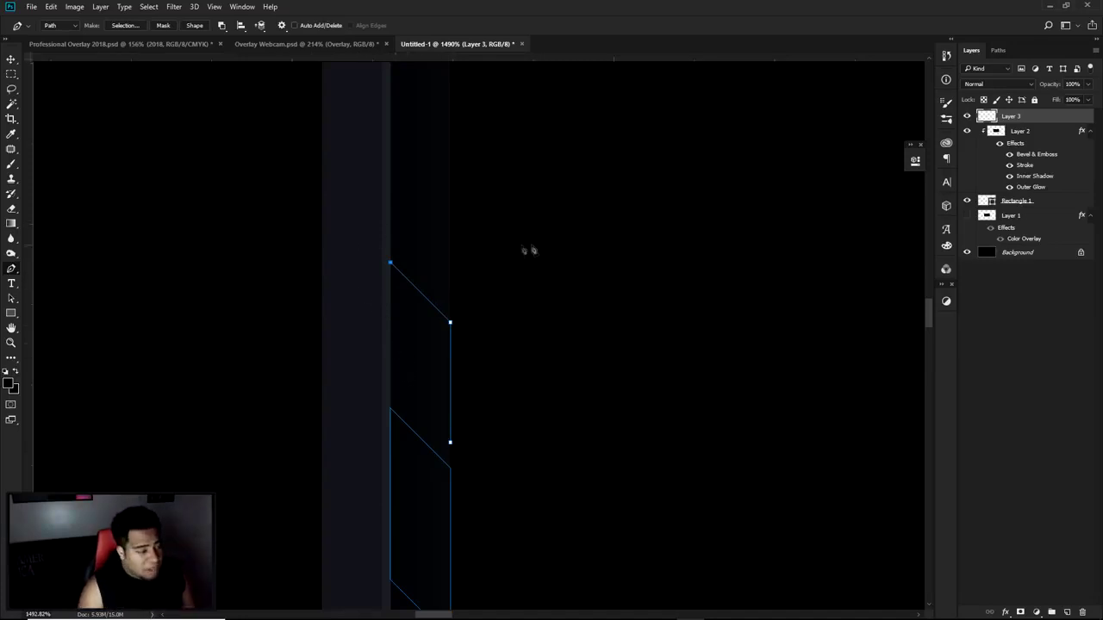
{"action": "key", "text": "Delete"}
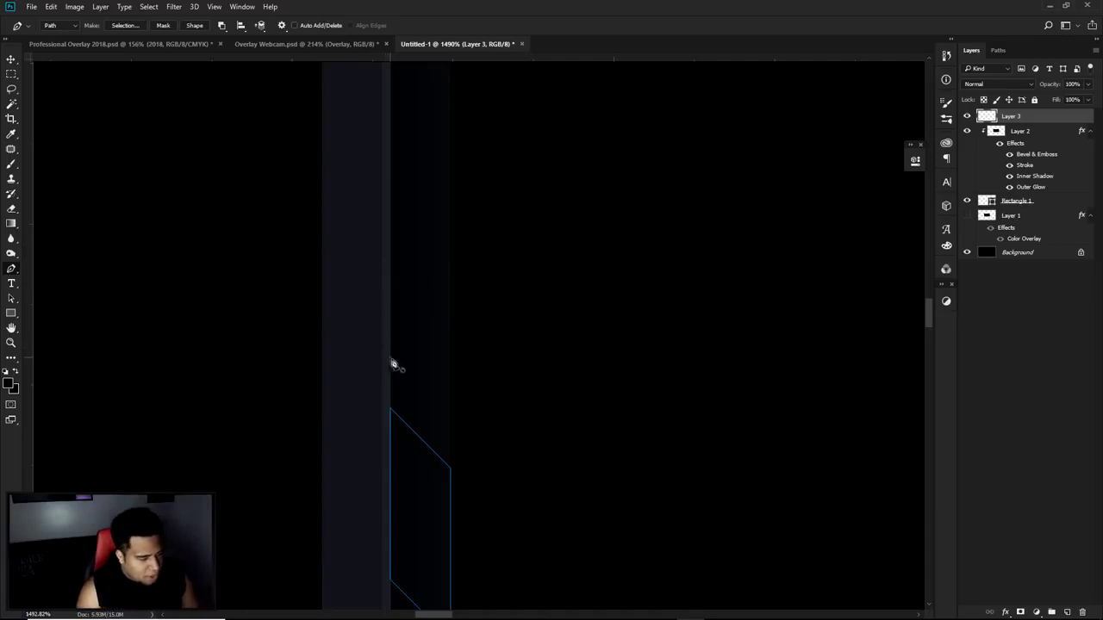
Shorten the parallelogram by moving its two upper anchor points down
{"action": "scroll", "coordinate": [522, 184], "scroll_direction": "down", "scroll_amount": 5}
{"action": "left_click_drag", "start_coordinate": [377, 147], "coordinate": [483, 238]}
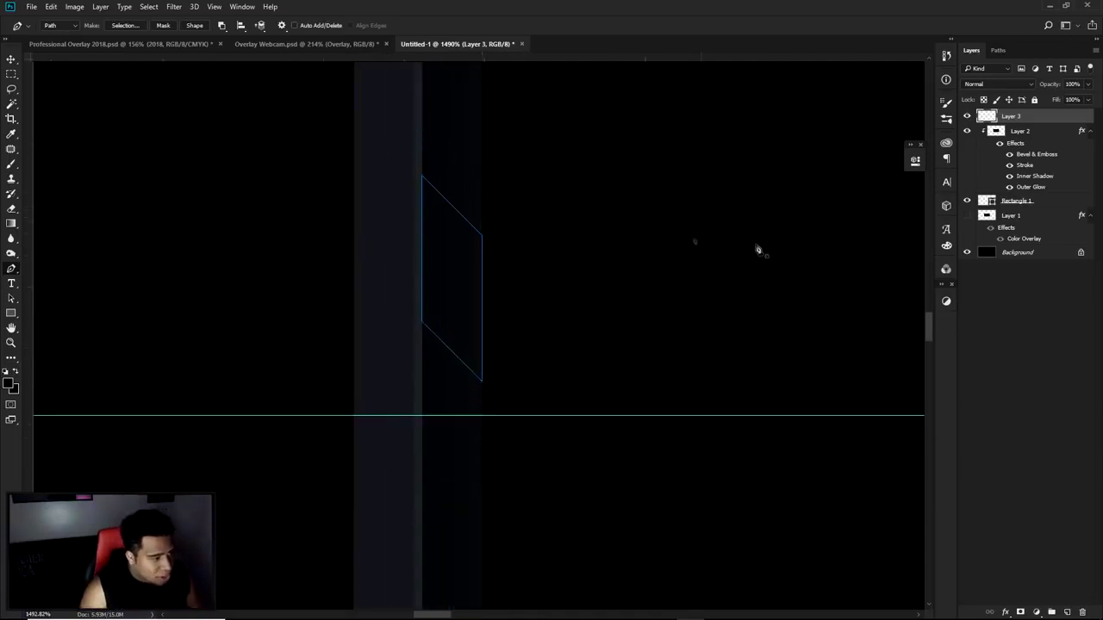
Try the Fill Path command on the shortened parallelogram, and undo it
{"action": "right_click", "coordinate": [560, 227]}
{"action": "left_click", "coordinate": [598, 303]}
{"action": "left_click", "coordinate": [661, 272]}
{"action": "right_click", "coordinate": [566, 241]}
{"action": "left_click", "coordinate": [542, 224]}
{"action": "key", "text": "ctrl+z"}
Try filling the path with white in Normal mode at 100% opacity, and undo the fill
{"action": "right_click", "coordinate": [537, 199]}
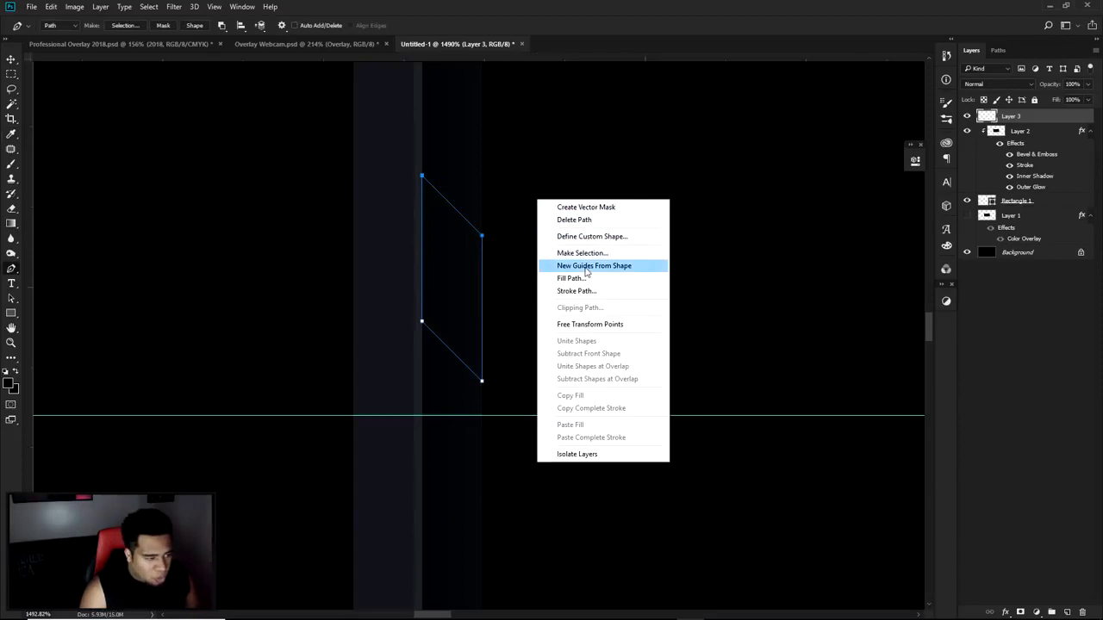
{"action": "left_click", "coordinate": [570, 279]}
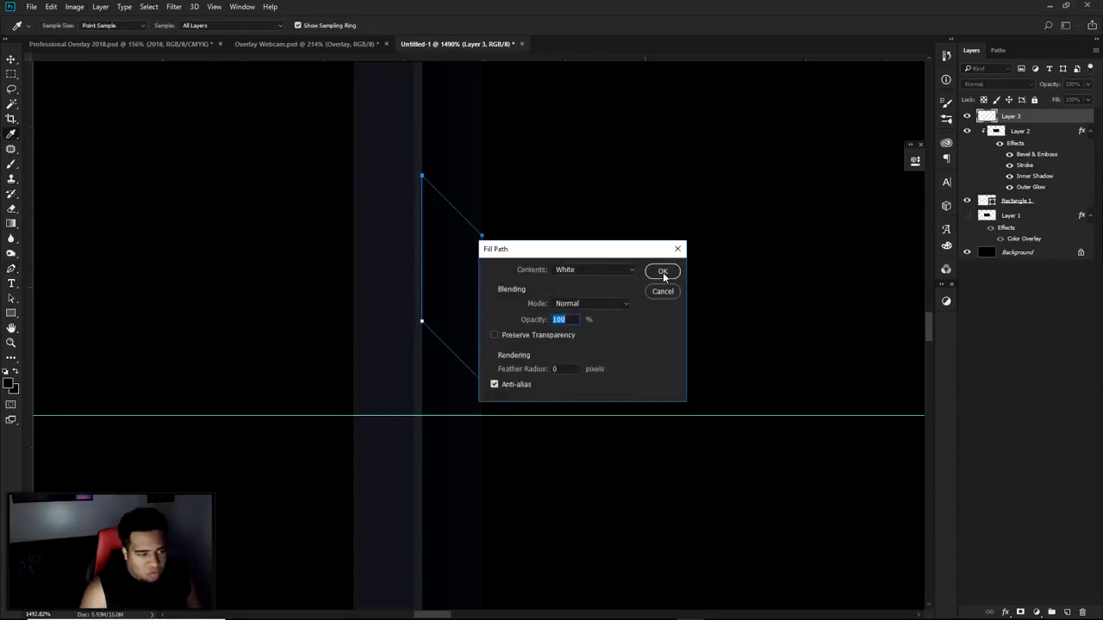
{"action": "left_click", "coordinate": [662, 272]}
{"action": "scroll", "coordinate": [662, 273], "scroll_direction": "down", "scroll_amount": 3}
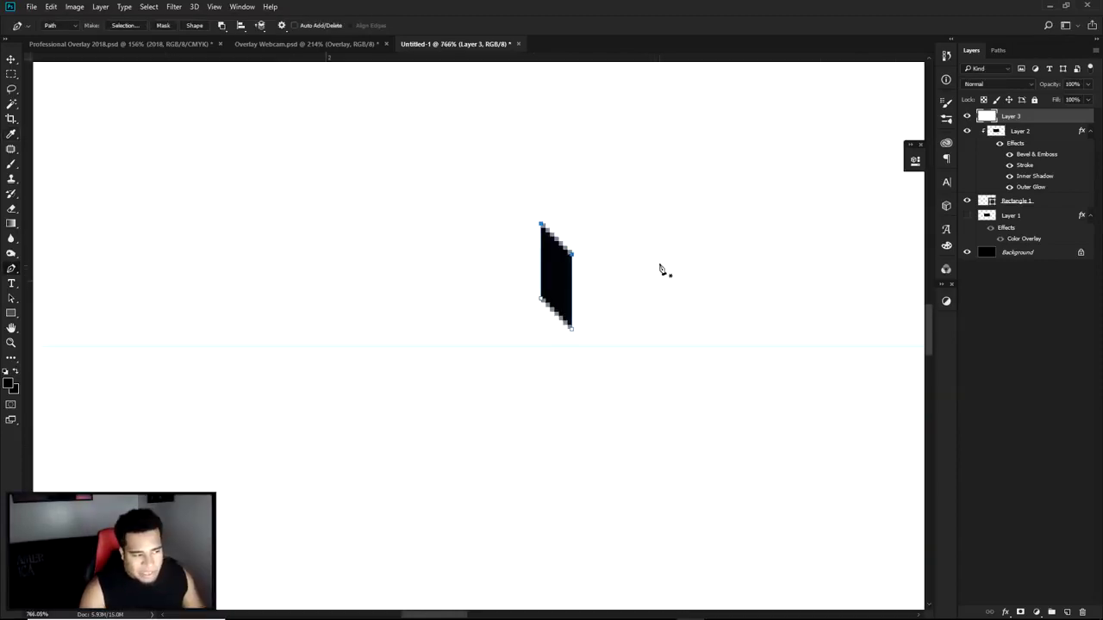
{"action": "left_click_drag", "start_coordinate": [663, 273], "coordinate": [613, 416]}
{"action": "scroll", "coordinate": [503, 247], "scroll_direction": "down", "scroll_amount": 3}
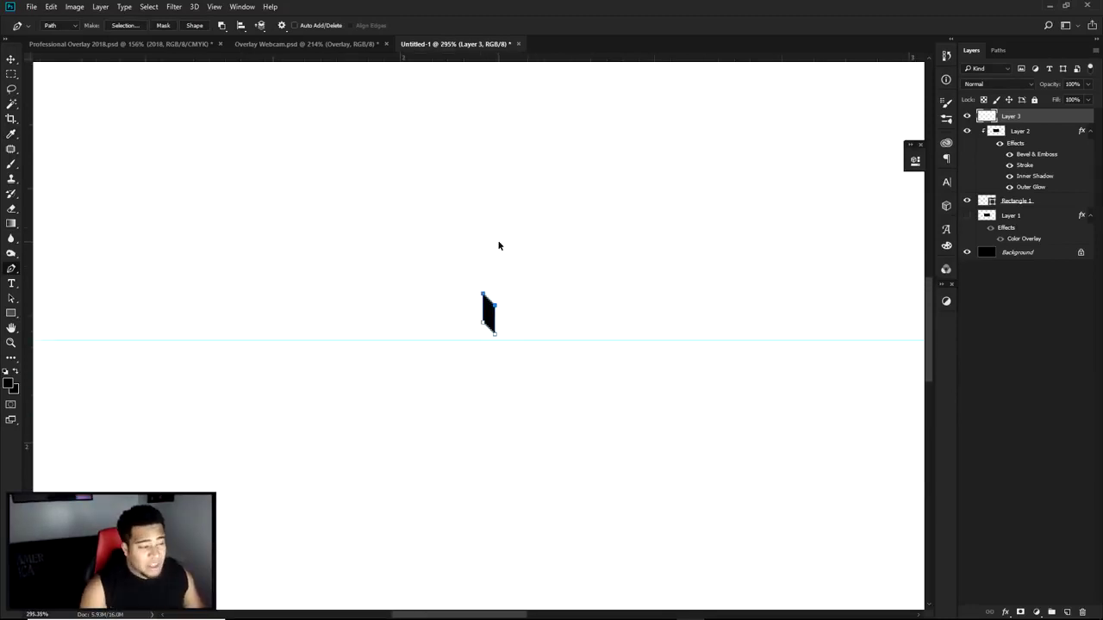
{"action": "key", "text": "ctrl+z"}
Set the parallelogram path's operation to Combine Shapes
{"action": "left_click", "coordinate": [221, 25]}
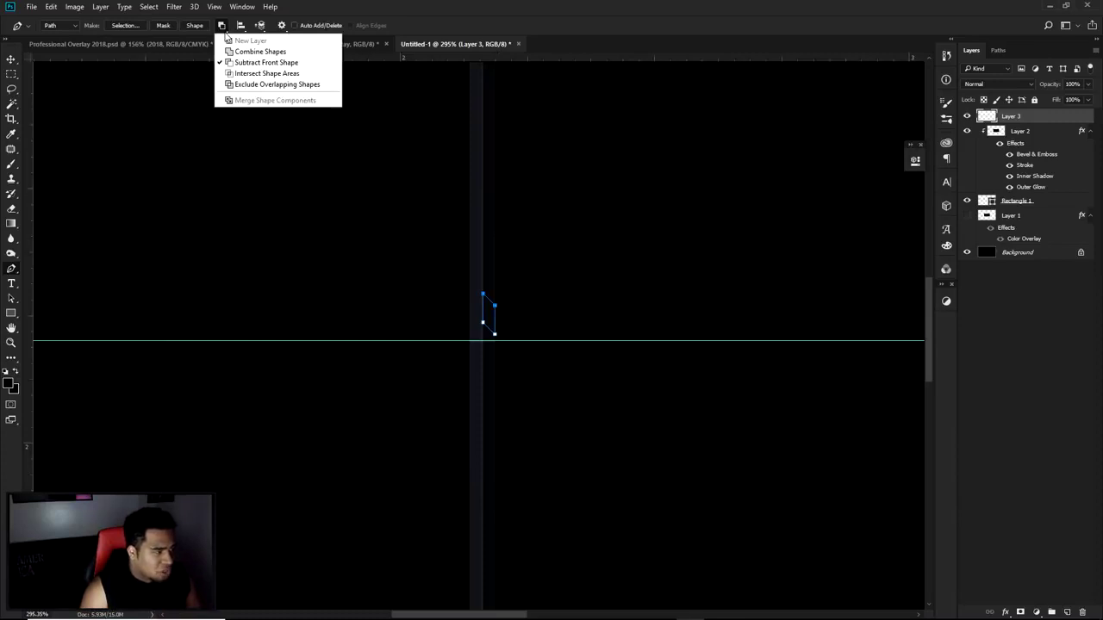
{"action": "left_click", "coordinate": [253, 51]}
{"action": "left_click", "coordinate": [221, 25]}
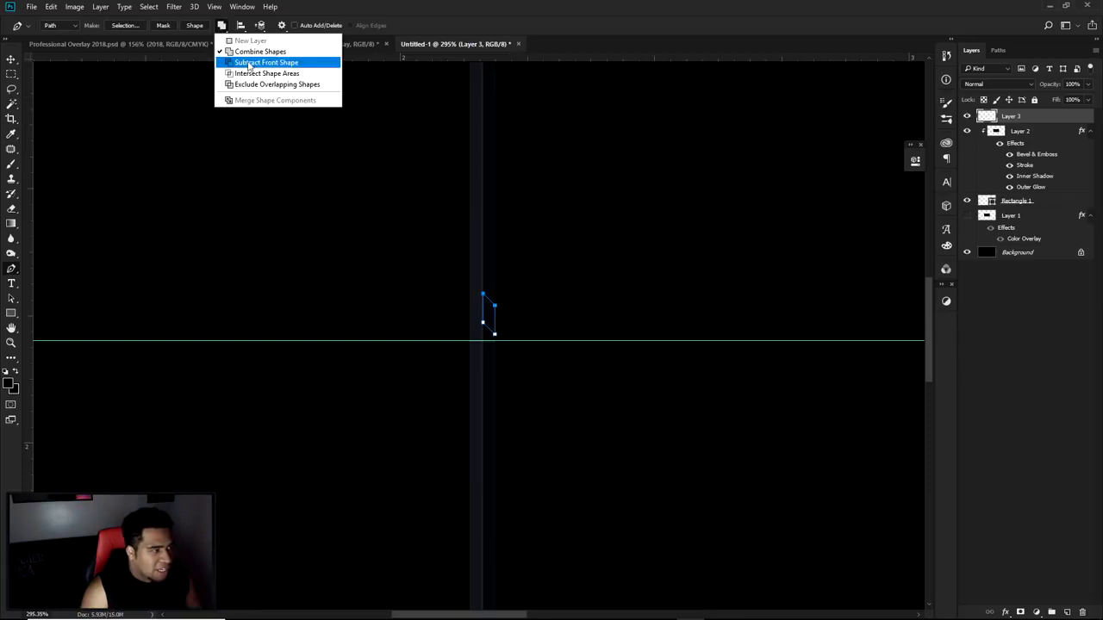
{"action": "left_click", "coordinate": [254, 51]}
Fill the parallelogram path with white on Layer 3 and delete the path
{"action": "right_click", "coordinate": [553, 276]}
{"action": "left_click", "coordinate": [587, 355]}
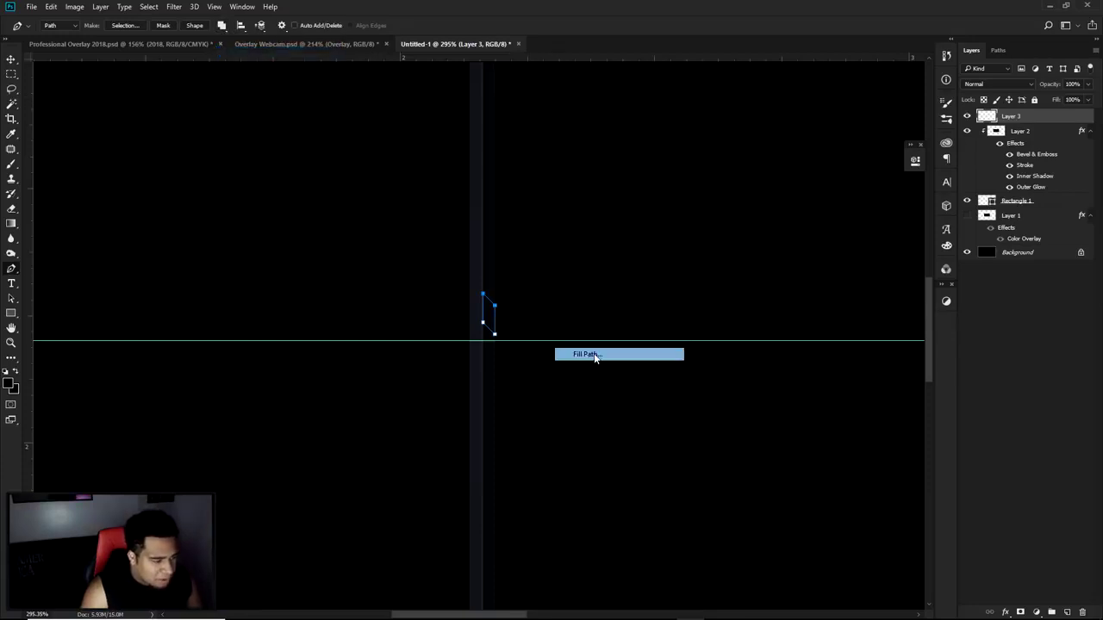
{"action": "left_click", "coordinate": [659, 271]}
{"action": "right_click", "coordinate": [572, 268]}
{"action": "left_click", "coordinate": [598, 287]}
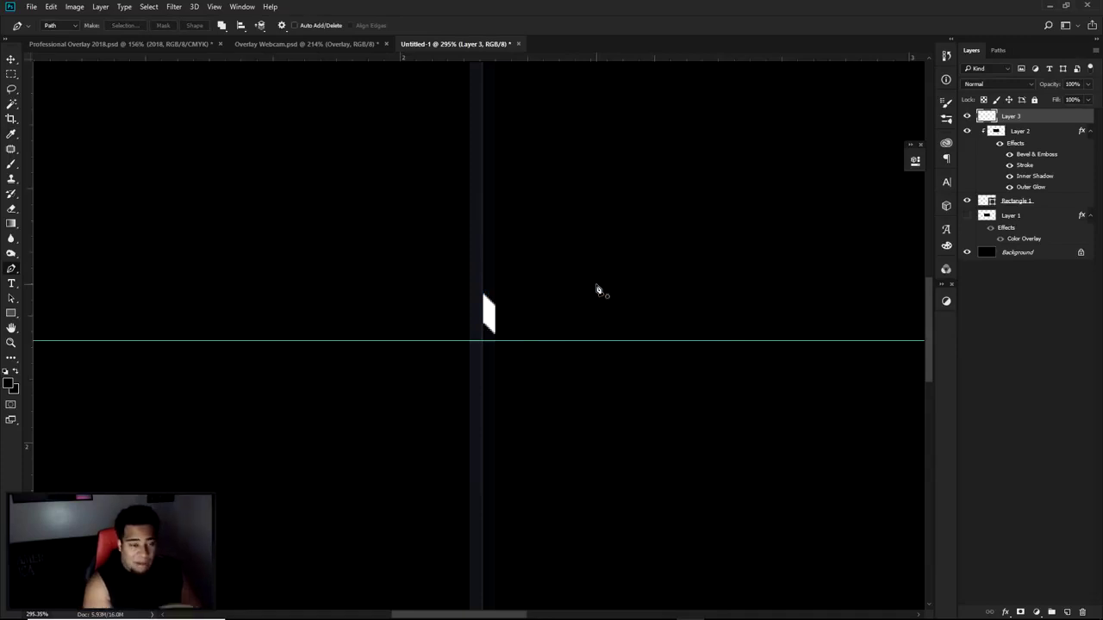
Draw a closed triangular path extending the white parallelogram's upper-left corner upward, and pull its top anchor down slightly
{"action": "scroll", "coordinate": [482, 312], "scroll_direction": "up", "scroll_amount": 6}
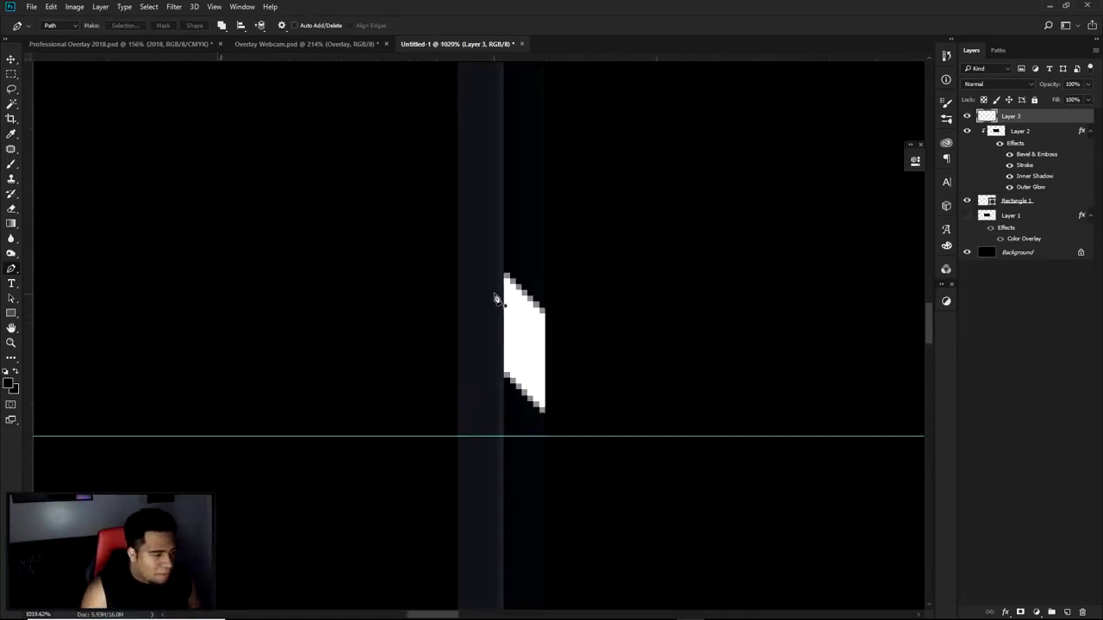
{"action": "left_click", "coordinate": [509, 317]}
{"action": "left_click", "coordinate": [509, 224]}
{"action": "left_click", "coordinate": [539, 331]}
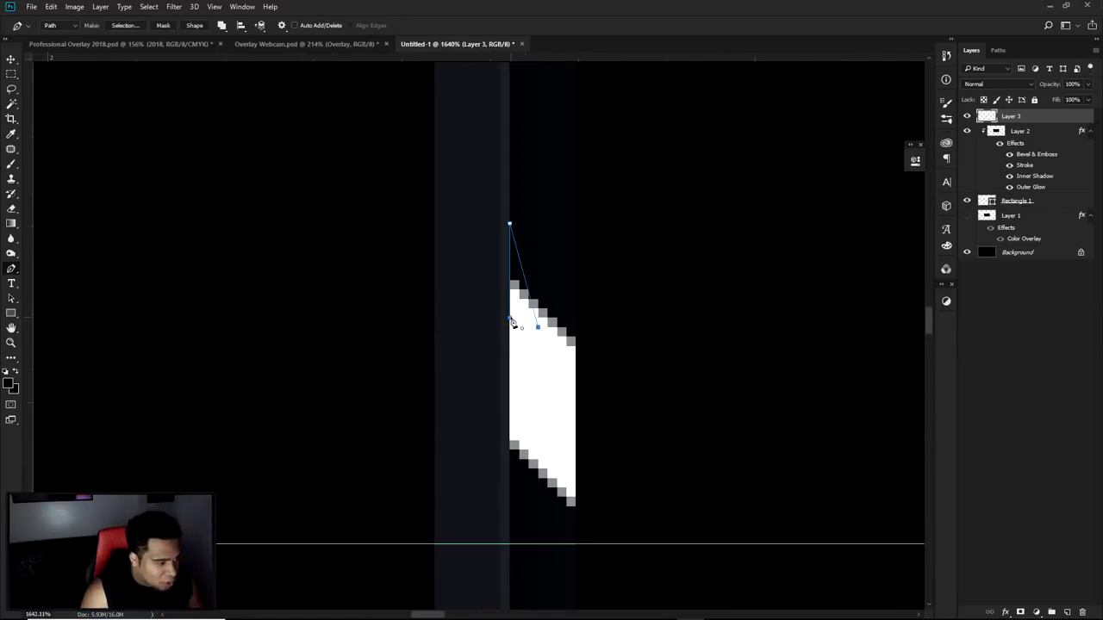
{"action": "left_click_drag", "start_coordinate": [512, 260], "coordinate": [490, 248]}
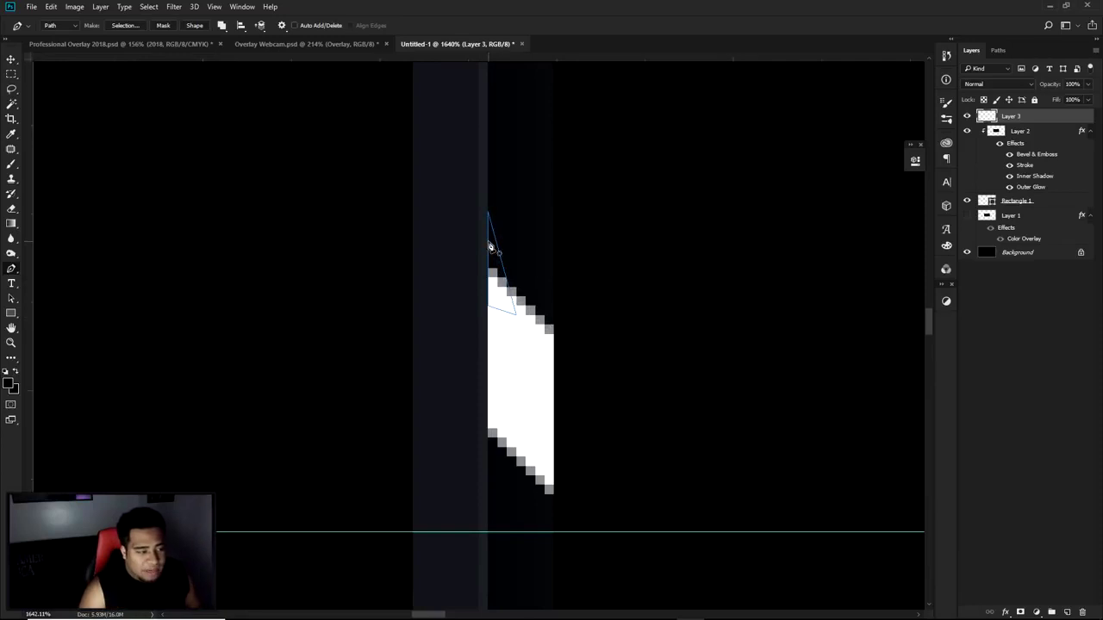
{"action": "left_click_drag", "start_coordinate": [488, 214], "coordinate": [490, 234]}
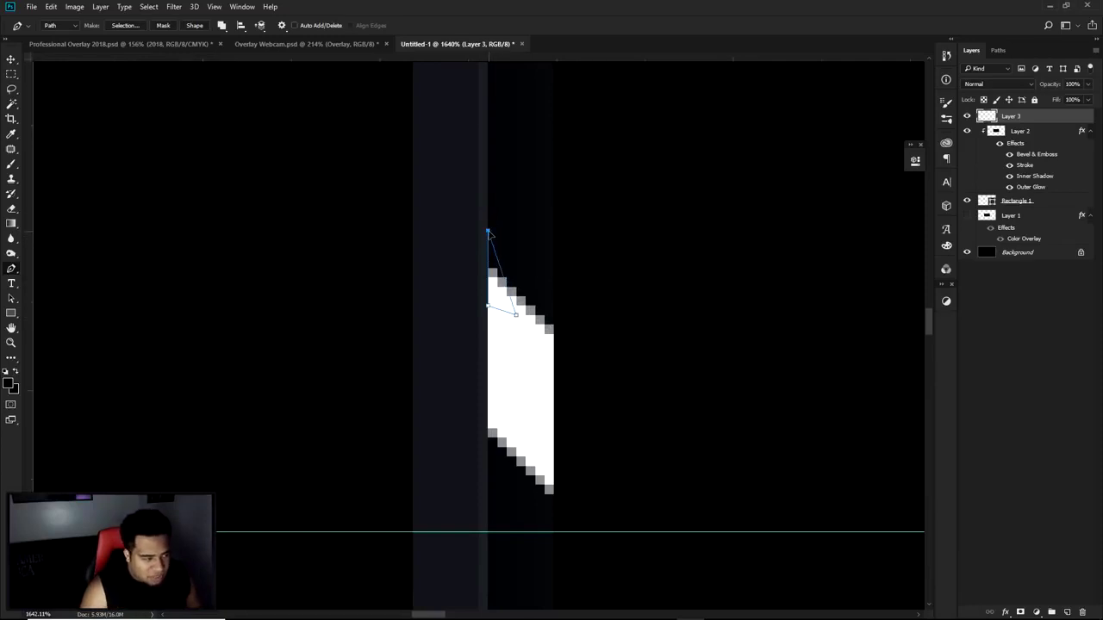
Examine the pointed corners of the slanted shapes on the finished overlay in Professional Overlay 2018.psd
{"action": "left_click", "coordinate": [99, 44]}
{"action": "scroll", "coordinate": [149, 274], "scroll_direction": "up", "scroll_amount": 3}
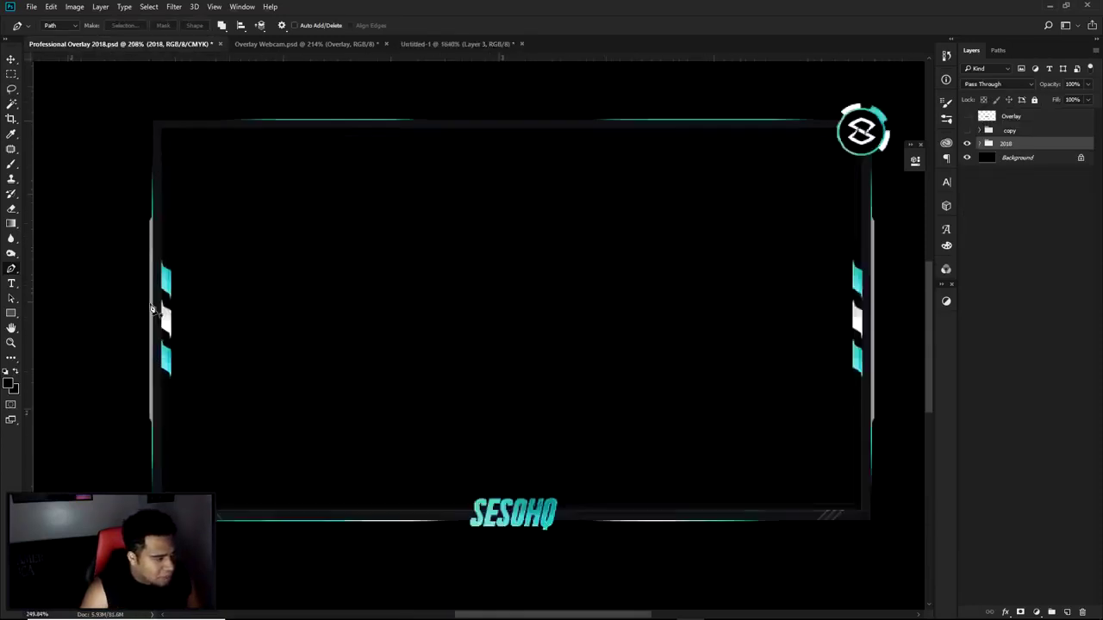
{"action": "scroll", "coordinate": [150, 275], "scroll_direction": "up", "scroll_amount": 2}
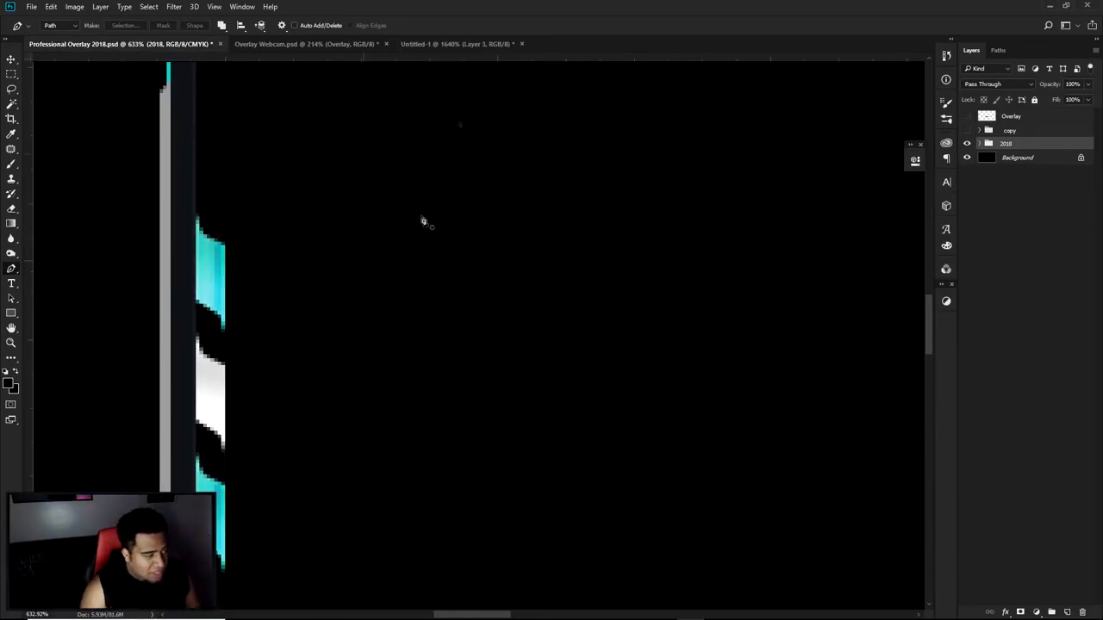
{"action": "left_click", "coordinate": [457, 44]}
Draw a closed triangular path extending the parallelogram's lower-right corner down to the horizontal guide, and adjust its shape
{"action": "scroll", "coordinate": [534, 345], "scroll_direction": "up", "scroll_amount": 2}
{"action": "left_click", "coordinate": [518, 383]}
{"action": "left_click", "coordinate": [518, 471]}
{"action": "left_click", "coordinate": [493, 384]}
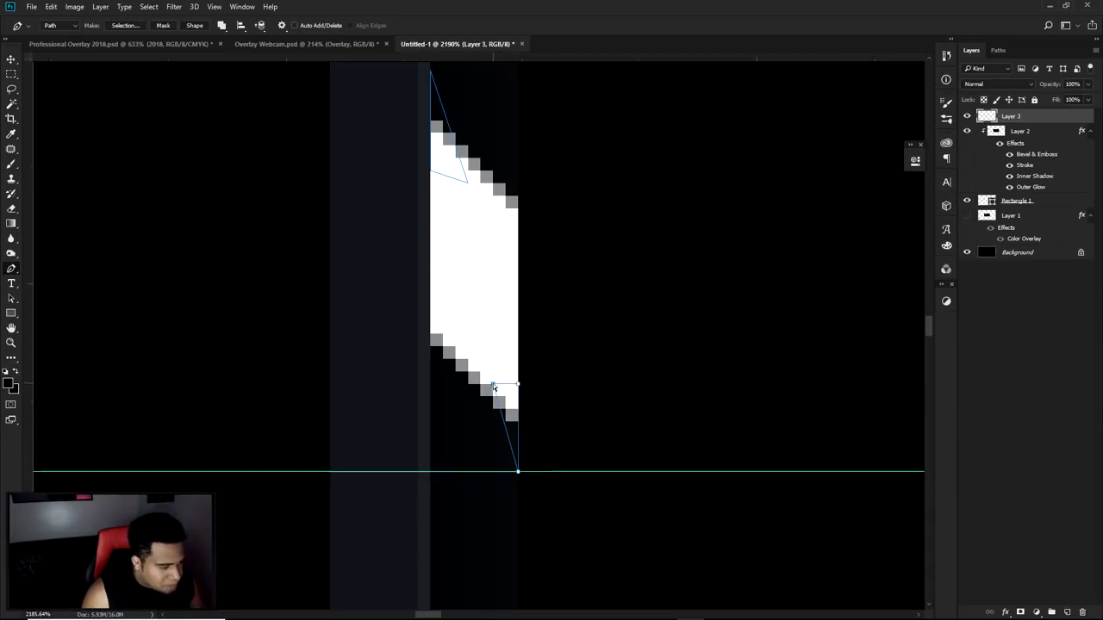
{"action": "scroll", "coordinate": [522, 352], "scroll_direction": "down", "scroll_amount": 3}
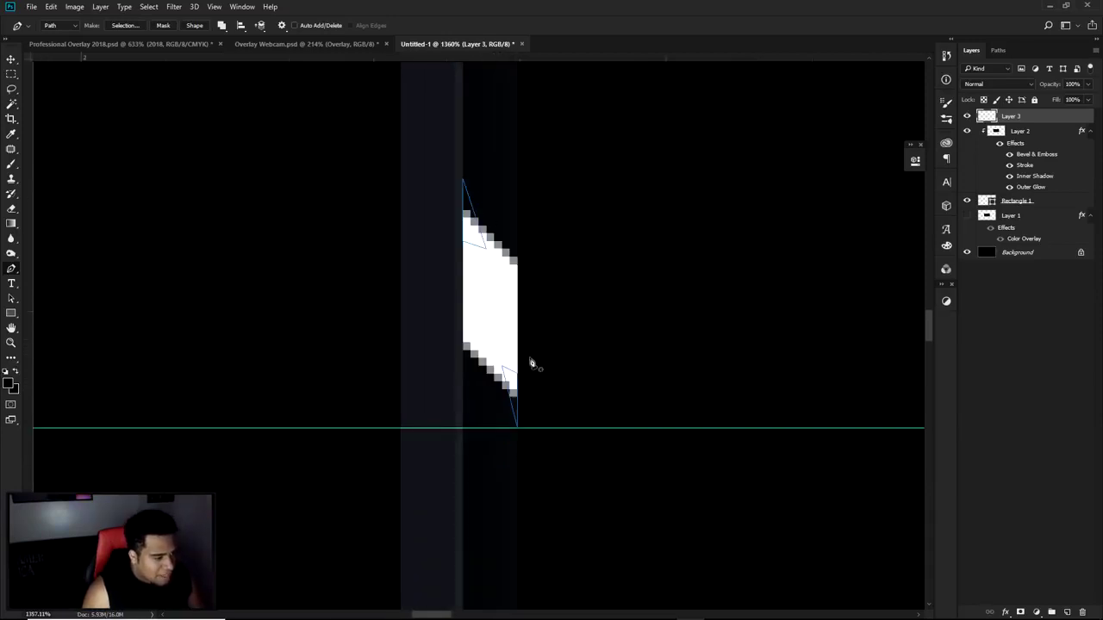
{"action": "scroll", "coordinate": [473, 182], "scroll_direction": "up", "scroll_amount": 3}
{"action": "left_click_drag", "start_coordinate": [491, 300], "coordinate": [493, 303]}
{"action": "scroll", "coordinate": [495, 264], "scroll_direction": "down", "scroll_amount": 4}
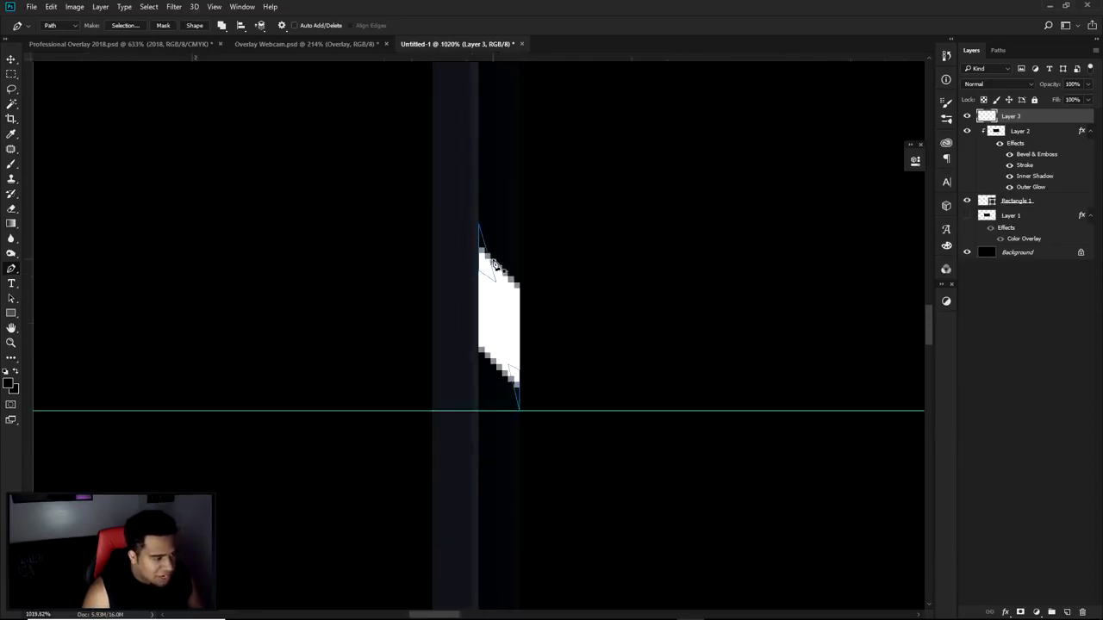
Fill both triangular paths with white on Layer 3 and delete the paths
{"action": "right_click", "coordinate": [594, 187]}
{"action": "left_click", "coordinate": [641, 265]}
{"action": "left_click", "coordinate": [660, 271]}
{"action": "right_click", "coordinate": [618, 255]}
{"action": "left_click", "coordinate": [656, 276]}
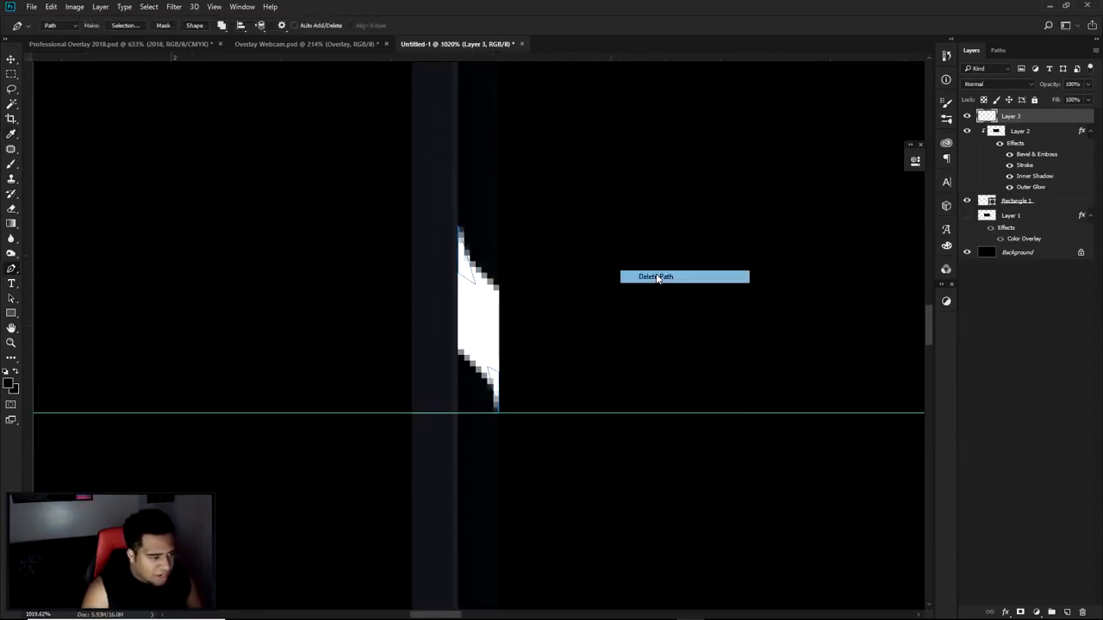
Move the white slanted shape on Layer 3 straight down until it is centred on the horizontal guide
{"action": "scroll", "coordinate": [660, 268], "scroll_direction": "down", "scroll_amount": 3}
{"action": "scroll", "coordinate": [660, 268], "scroll_direction": "down", "scroll_amount": 6}
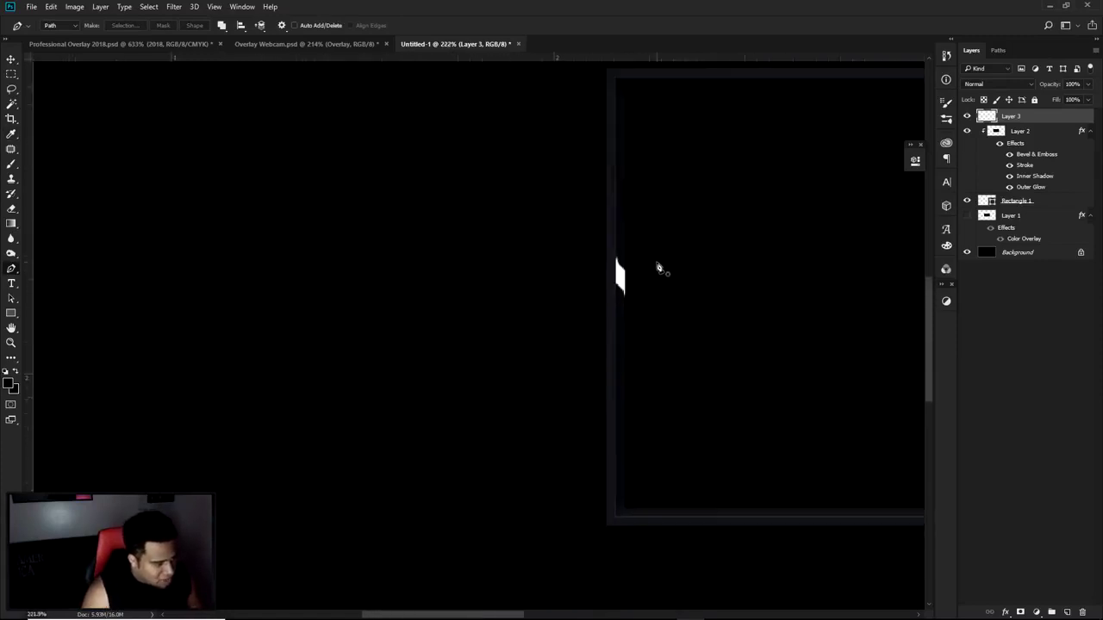
{"action": "scroll", "coordinate": [639, 274], "scroll_direction": "up", "scroll_amount": 5}
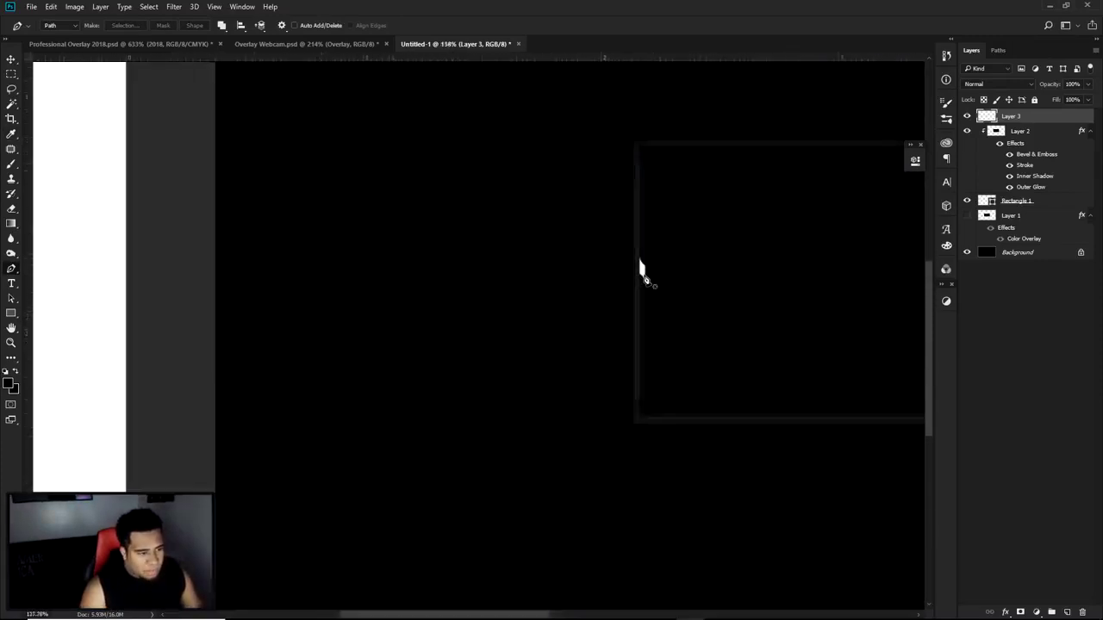
{"action": "key", "text": "v"}
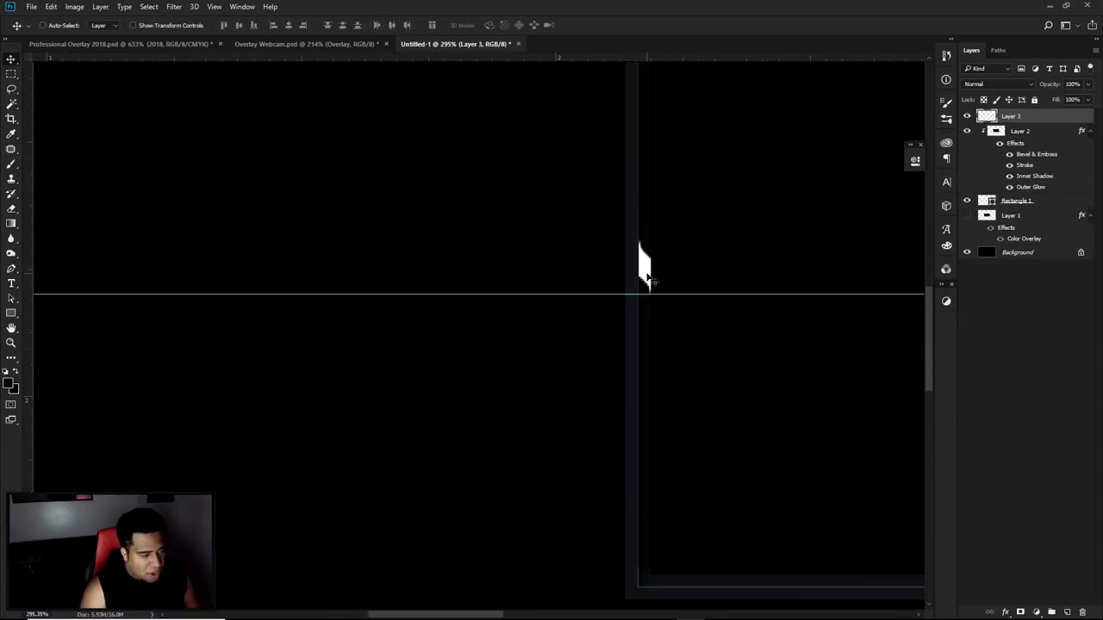
{"action": "scroll", "coordinate": [655, 272], "scroll_direction": "up", "scroll_amount": 2}
{"action": "scroll", "coordinate": [655, 263], "scroll_direction": "right", "scroll_amount": 3}
{"action": "scroll", "coordinate": [607, 256], "scroll_direction": "down", "scroll_amount": 2}
{"action": "scroll", "coordinate": [607, 256], "scroll_direction": "up", "scroll_amount": 2}
{"action": "scroll", "coordinate": [603, 276], "scroll_direction": "right", "scroll_amount": 1}
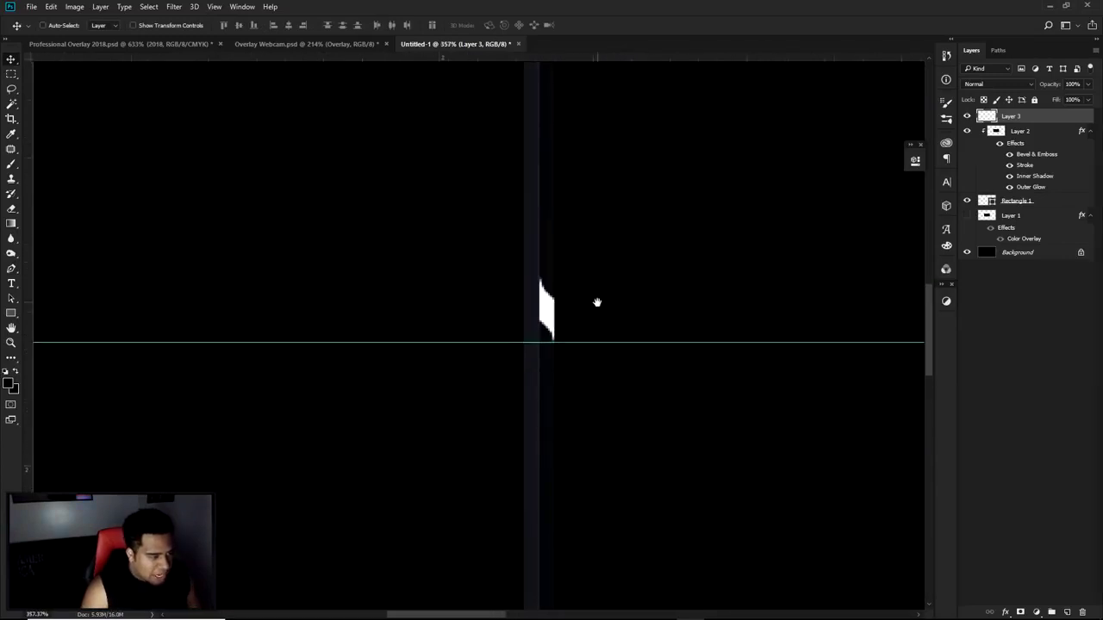
{"action": "left_click_drag", "start_coordinate": [587, 312], "coordinate": [588, 345]}
Duplicate the slanted shape about 0.12 in above the centred one, and place a second copy below it
{"action": "left_click_drag", "start_coordinate": [601, 392], "coordinate": [598, 320]}
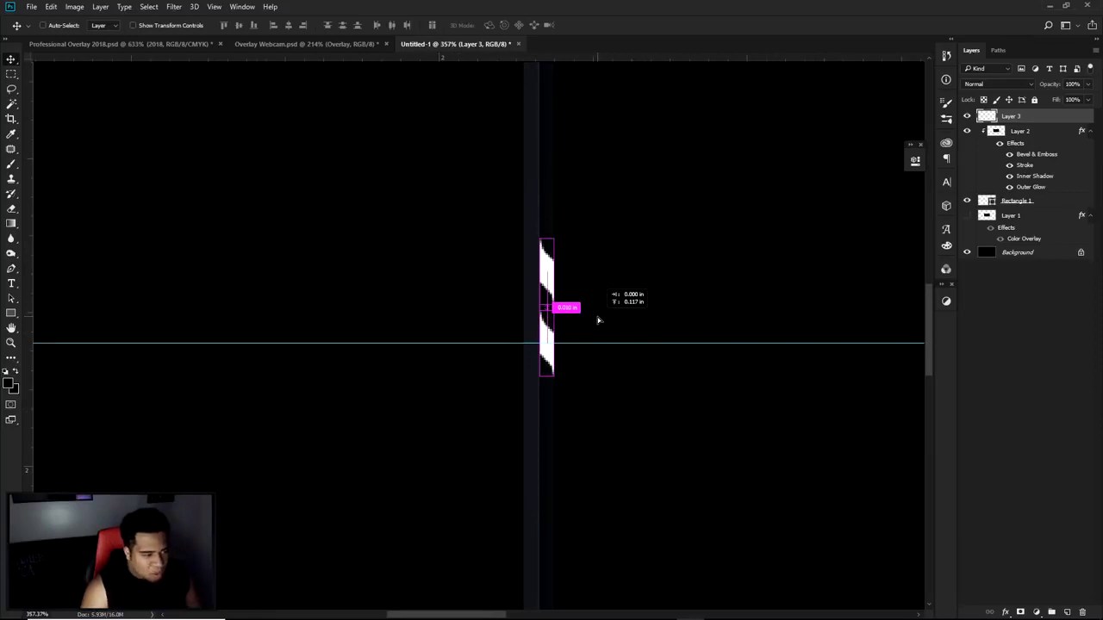
{"action": "left_click_drag", "start_coordinate": [598, 321], "coordinate": [601, 321]}
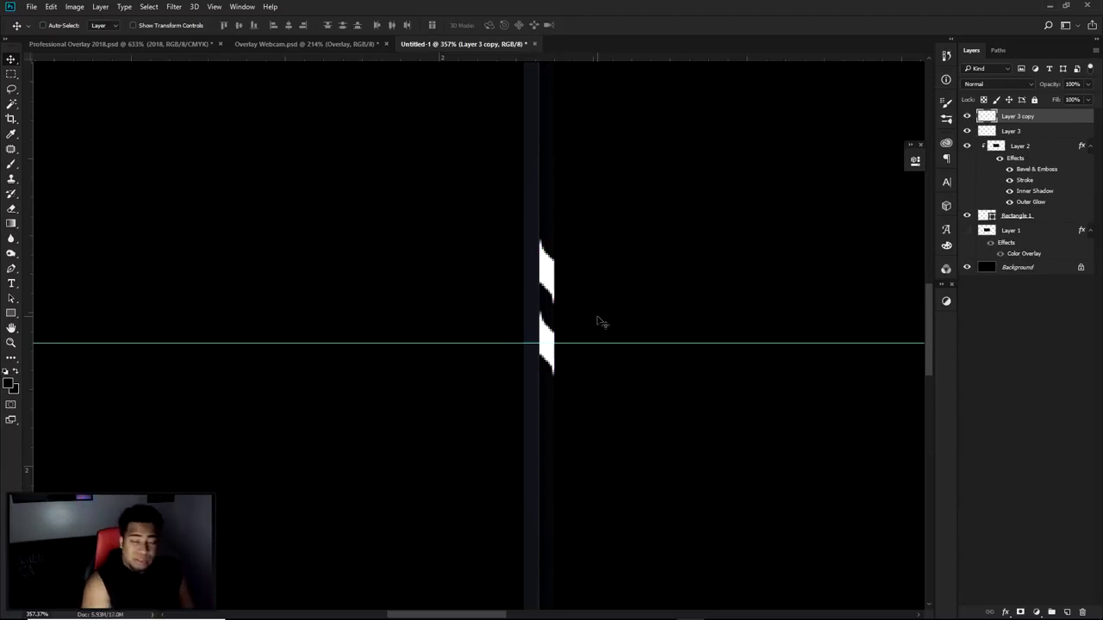
{"action": "left_click_drag", "start_coordinate": [594, 261], "coordinate": [607, 388]}
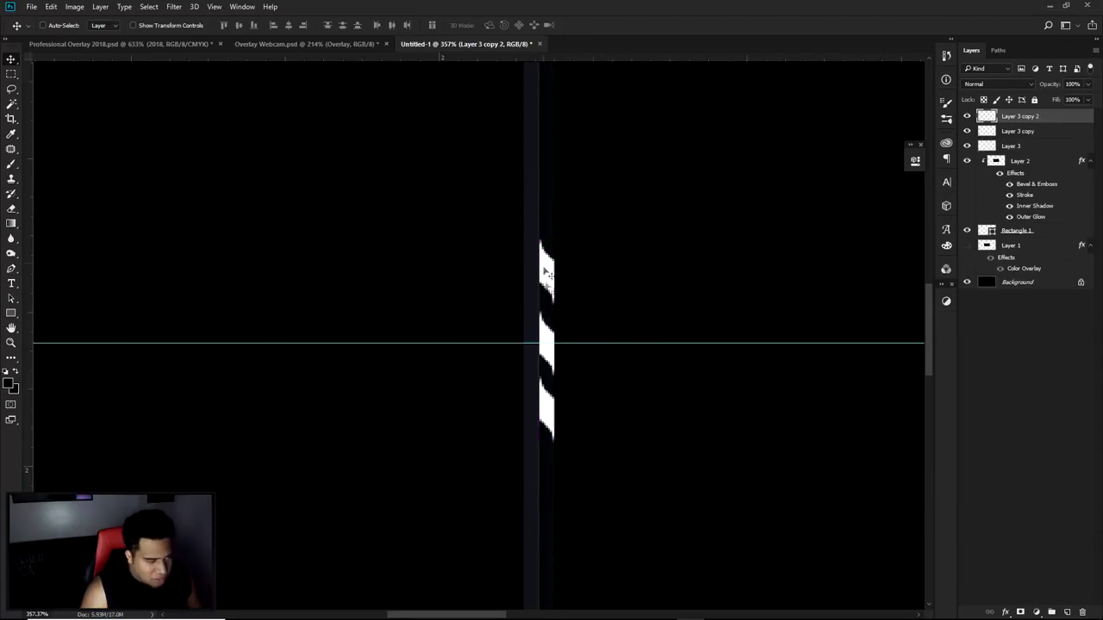
{"action": "key", "text": "ctrl+z"}
{"action": "left_click_drag", "start_coordinate": [575, 292], "coordinate": [580, 417]}
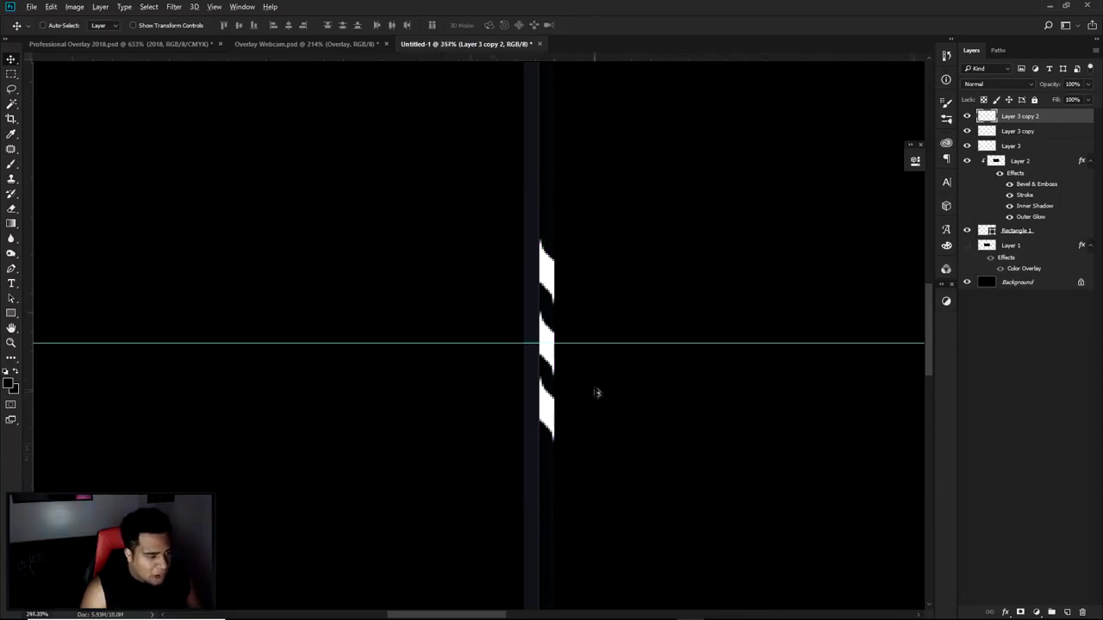
Group the three slanted-shape layers, merge a duplicate of the group into a single layer, and hide Group 1
{"action": "scroll", "coordinate": [596, 387], "scroll_direction": "down", "scroll_amount": 3}
{"action": "left_click_drag", "start_coordinate": [637, 386], "coordinate": [432, 358]}
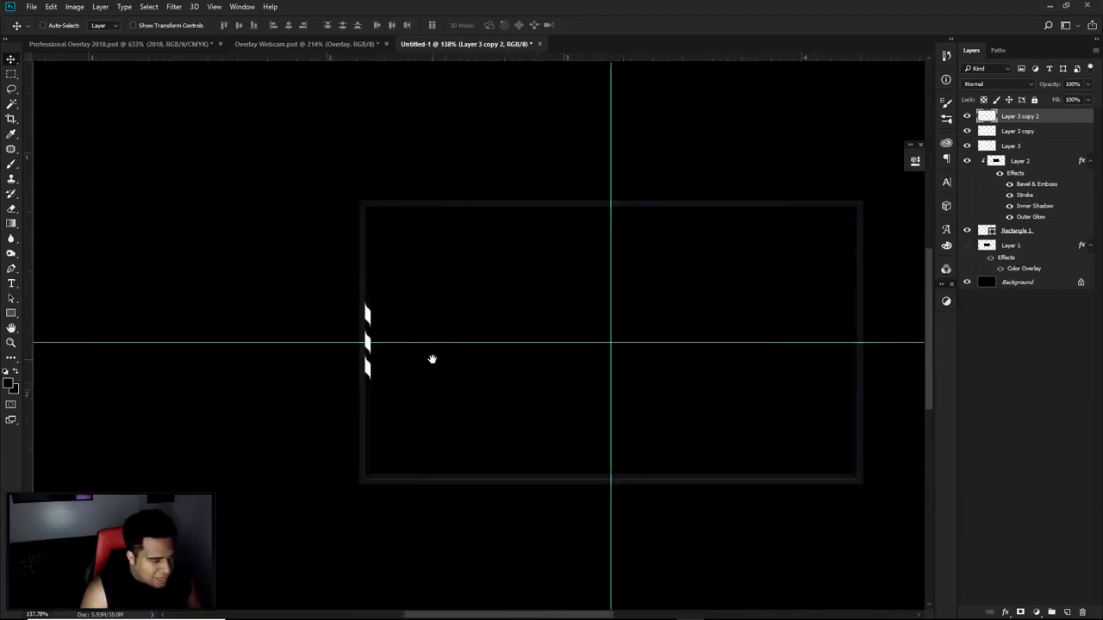
{"action": "left_click", "coordinate": [1017, 146], "text": "shift"}
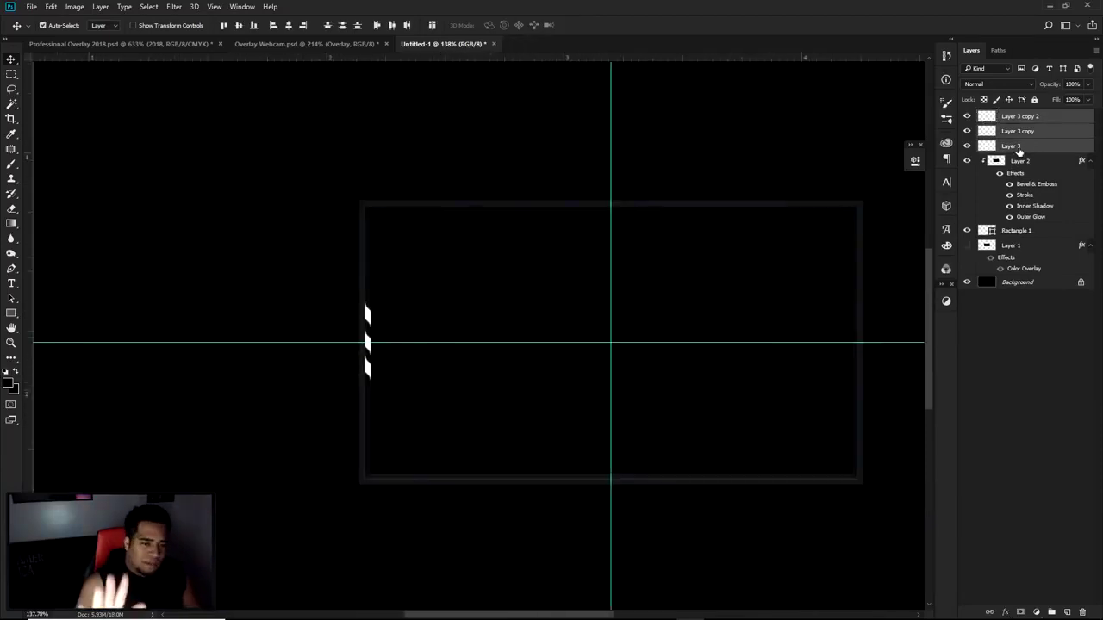
{"action": "key", "text": "ctrl+g"}
{"action": "key", "text": "ctrl+j"}
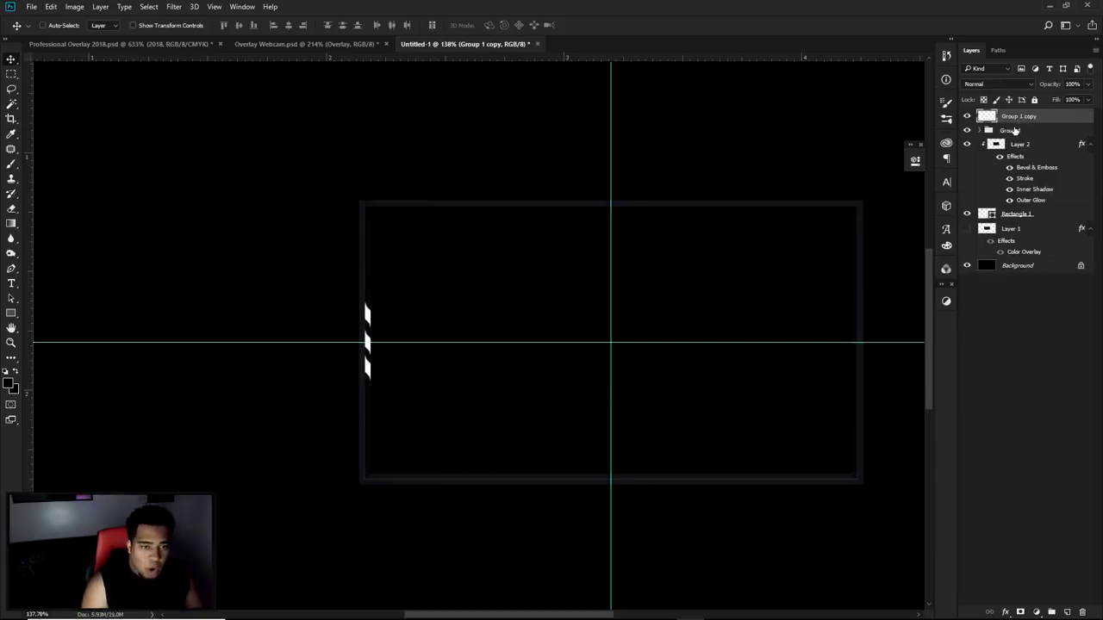
{"action": "right_click", "coordinate": [1019, 116]}
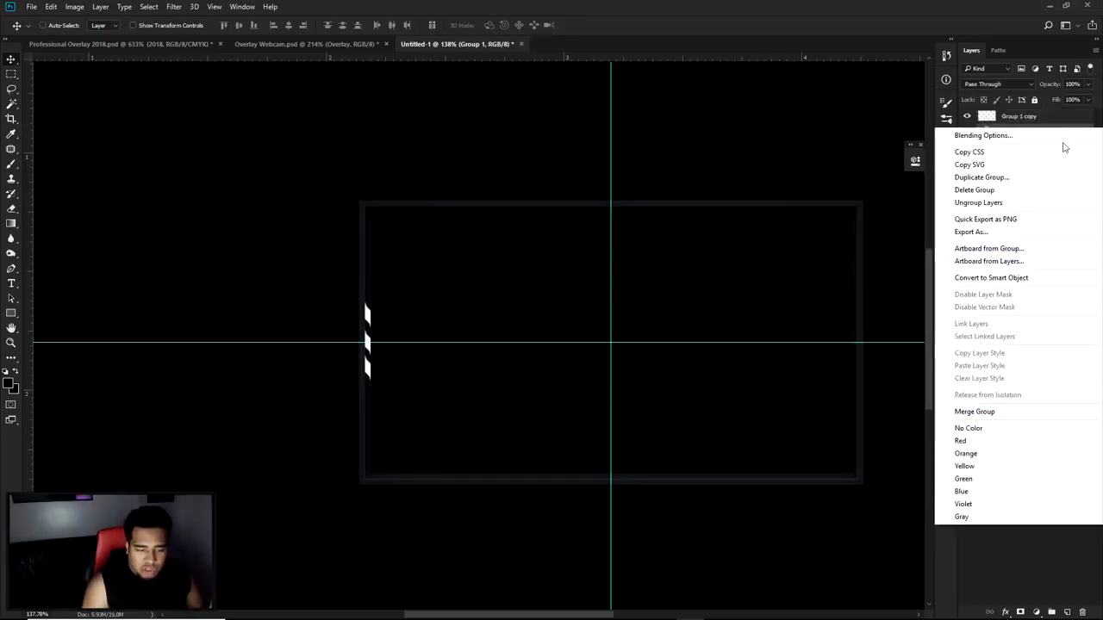
{"action": "left_click", "coordinate": [974, 411]}
{"action": "scroll", "coordinate": [750, 285], "scroll_direction": "right", "scroll_amount": 2}
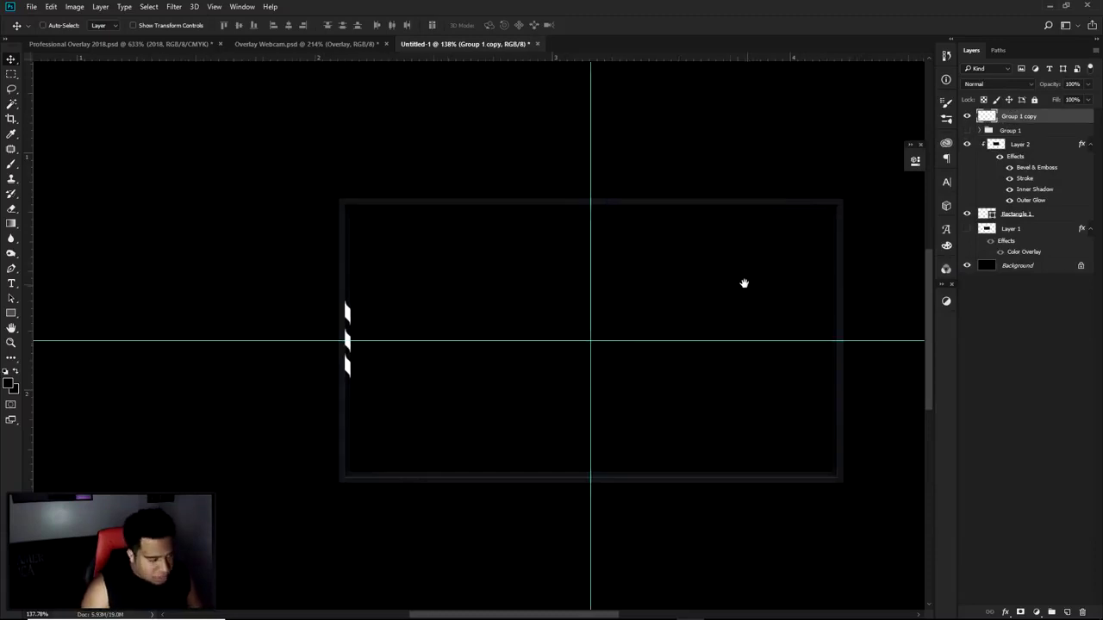
Rename the merged Group 1 copy layer as Left Vent
{"action": "double_click", "coordinate": [1020, 116]}
{"action": "type", "text": "Left Vent"}
{"action": "key", "text": "Return"}
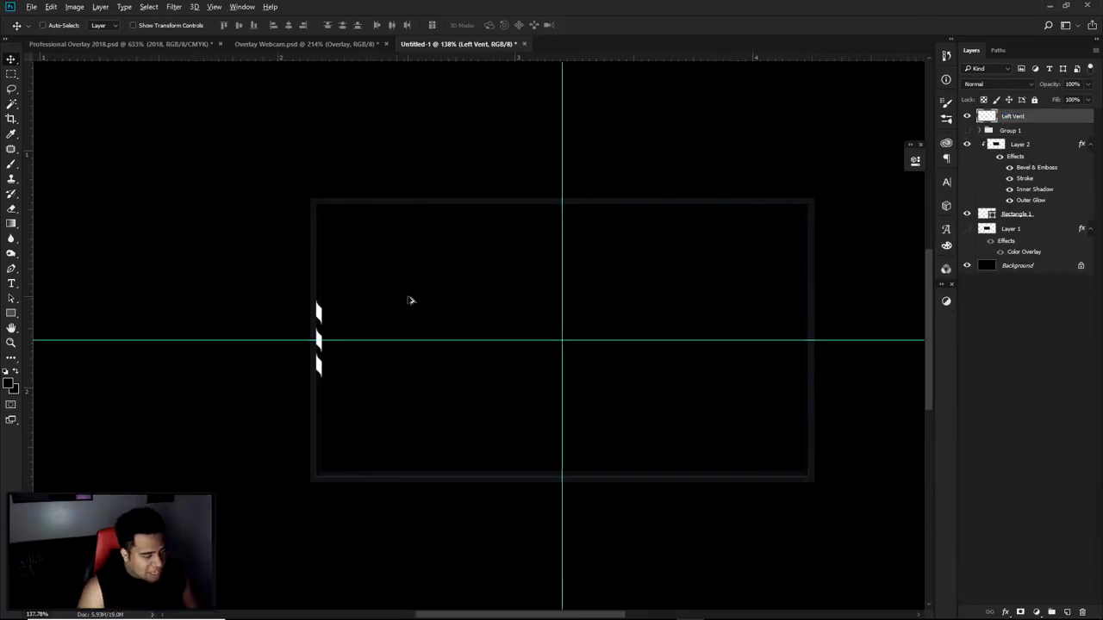
Duplicate Left Vent across to the frame's right inner edge and name the copy Right Vent
{"action": "left_click_drag", "start_coordinate": [343, 321], "coordinate": [823, 338]}
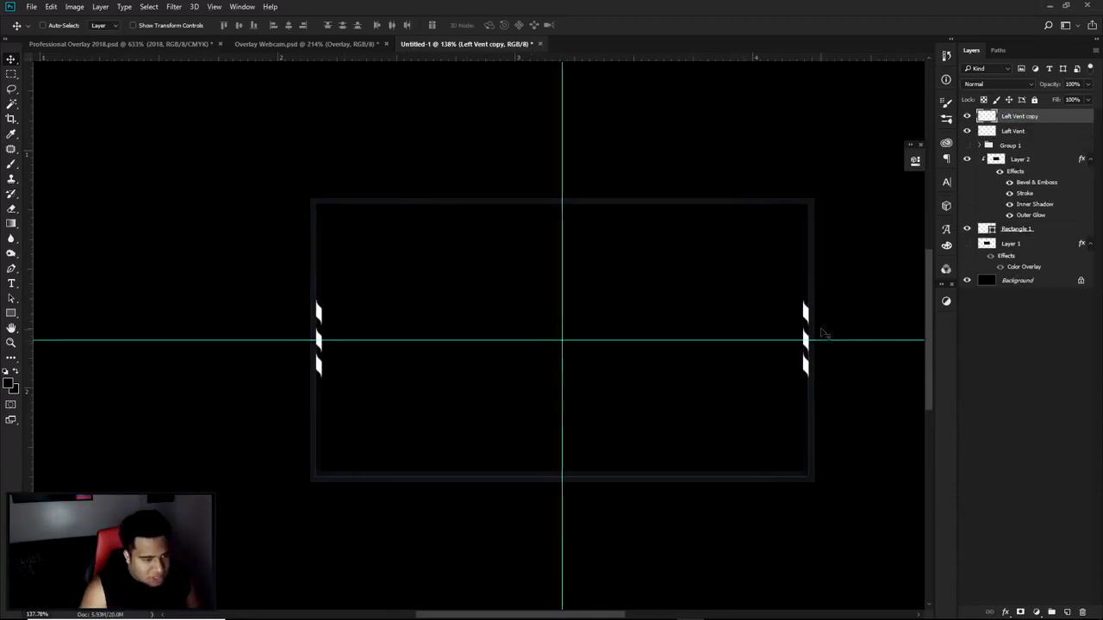
{"action": "double_click", "coordinate": [1010, 118]}
{"action": "type", "text": "Right Vent"}
{"action": "key", "text": "Return"}
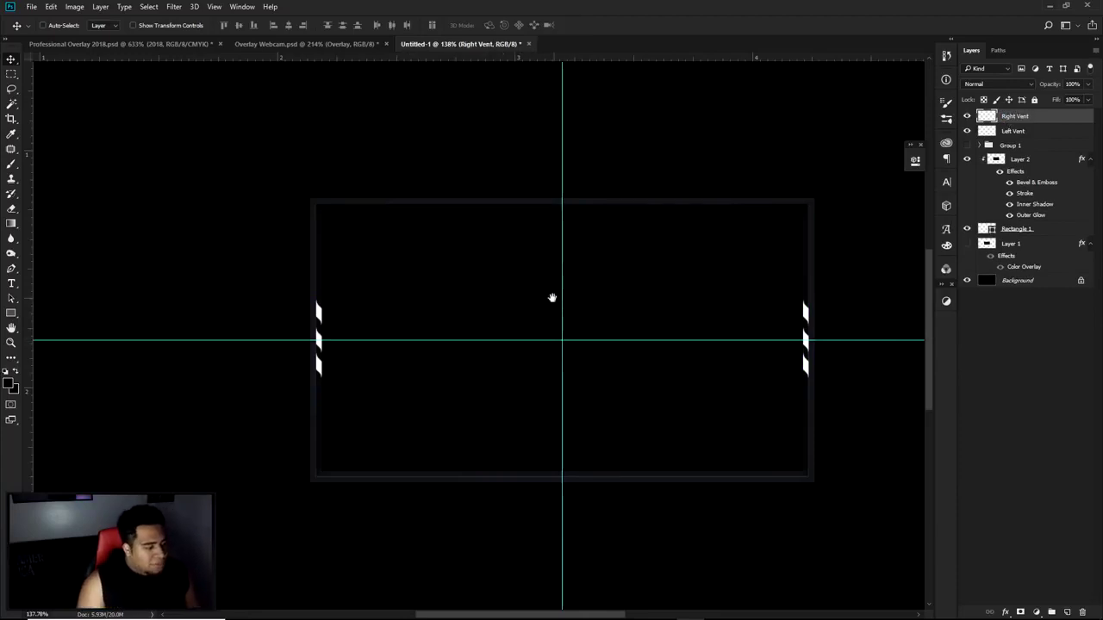
Hide the guides and compare the vents with those in Professional Overlay 2018.psd
{"action": "left_click_drag", "start_coordinate": [552, 299], "coordinate": [520, 298]}
{"action": "key", "text": "ctrl+semicolon"}
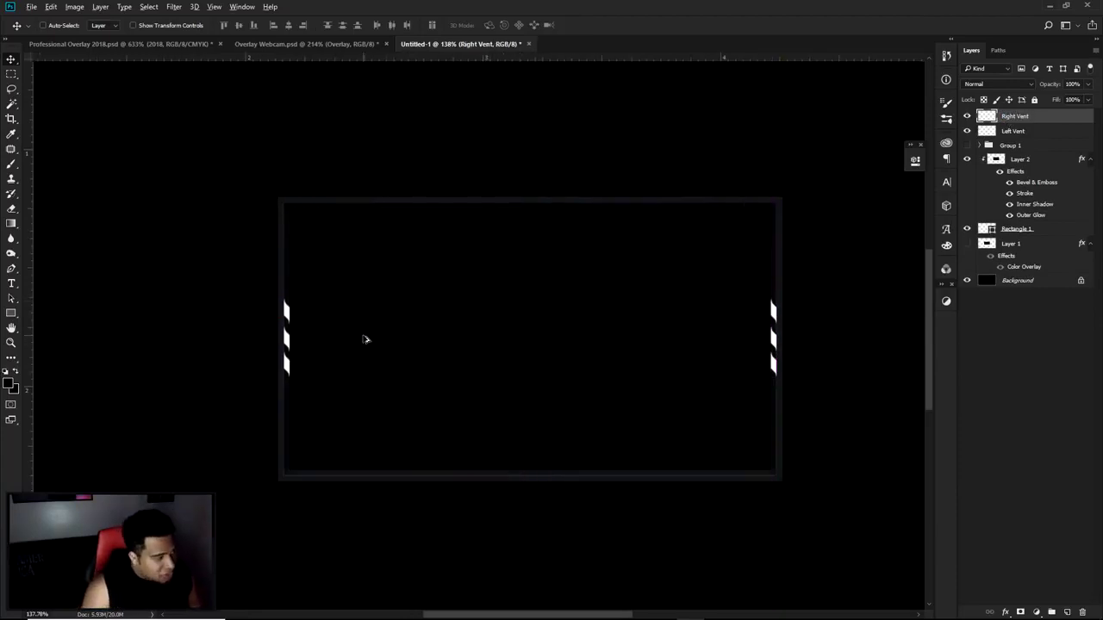
{"action": "left_click", "coordinate": [121, 43]}
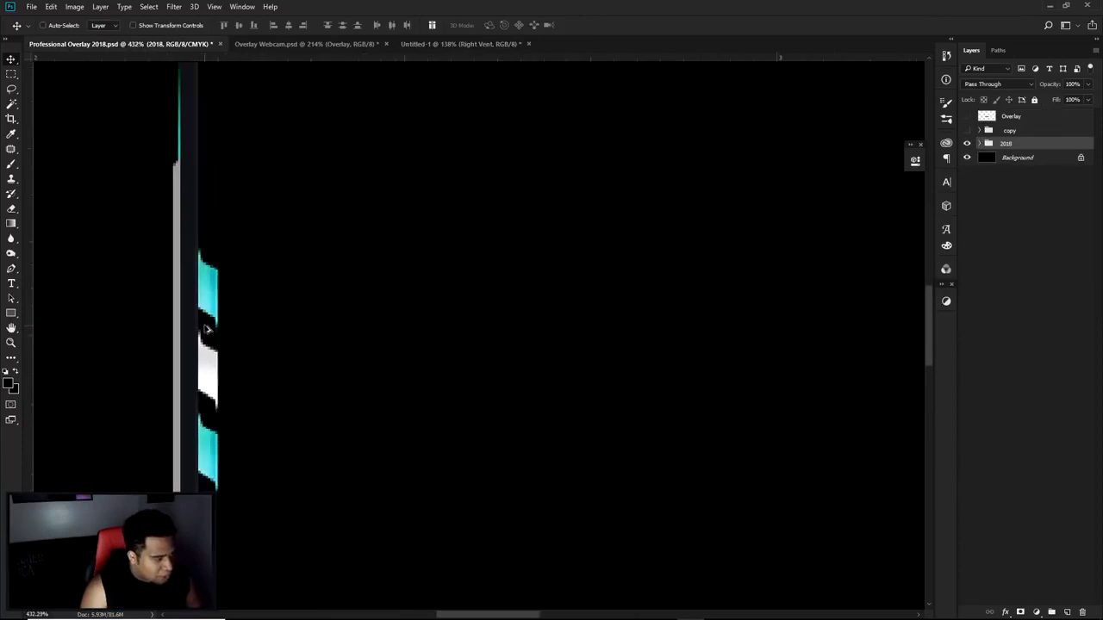
{"action": "left_click", "coordinate": [479, 43]}
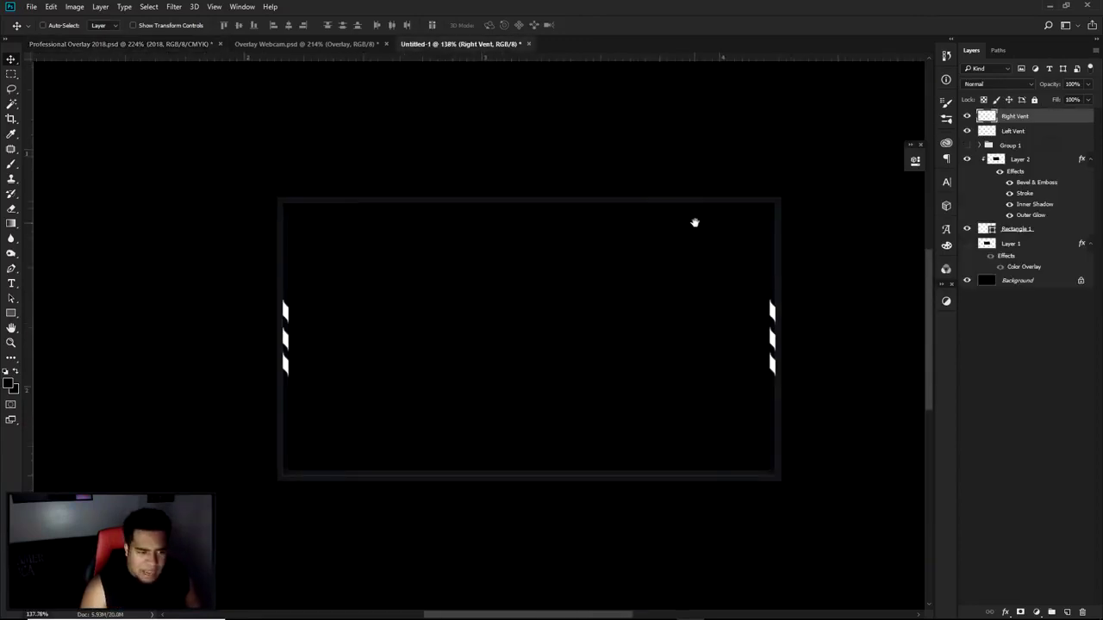
Apply a cyan Color Overlay (#38ddf0) to the Left Vent layer in Normal mode at 100% opacity
{"action": "double_click", "coordinate": [1045, 131]}
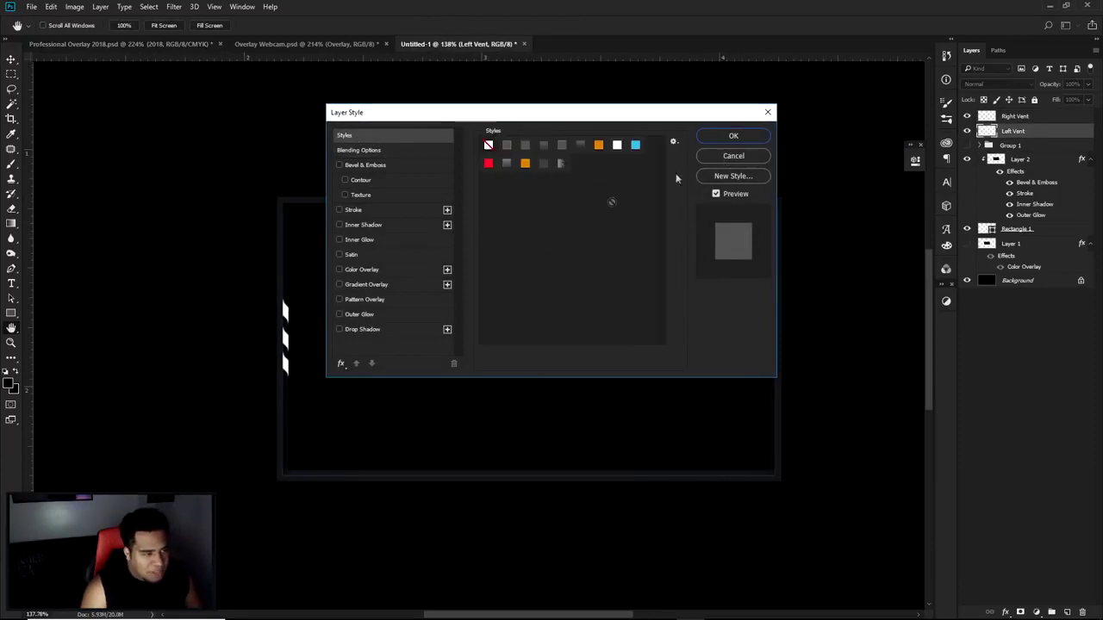
{"action": "left_click", "coordinate": [357, 269]}
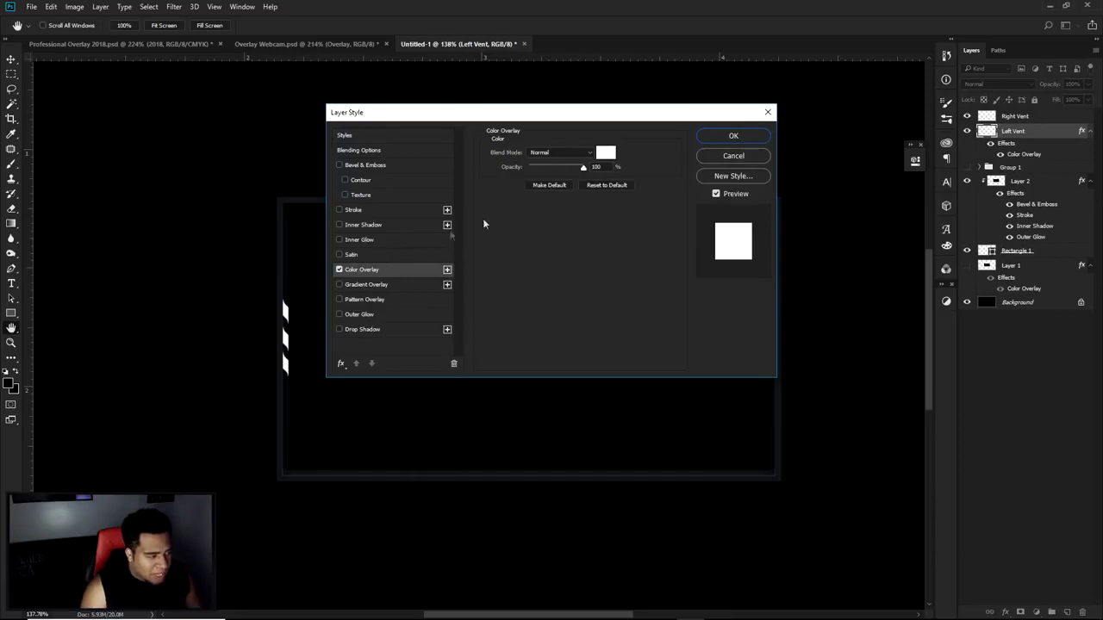
{"action": "left_click", "coordinate": [605, 153]}
{"action": "left_click_drag", "start_coordinate": [682, 428], "coordinate": [683, 409]}
{"action": "left_click_drag", "start_coordinate": [648, 355], "coordinate": [642, 348]}
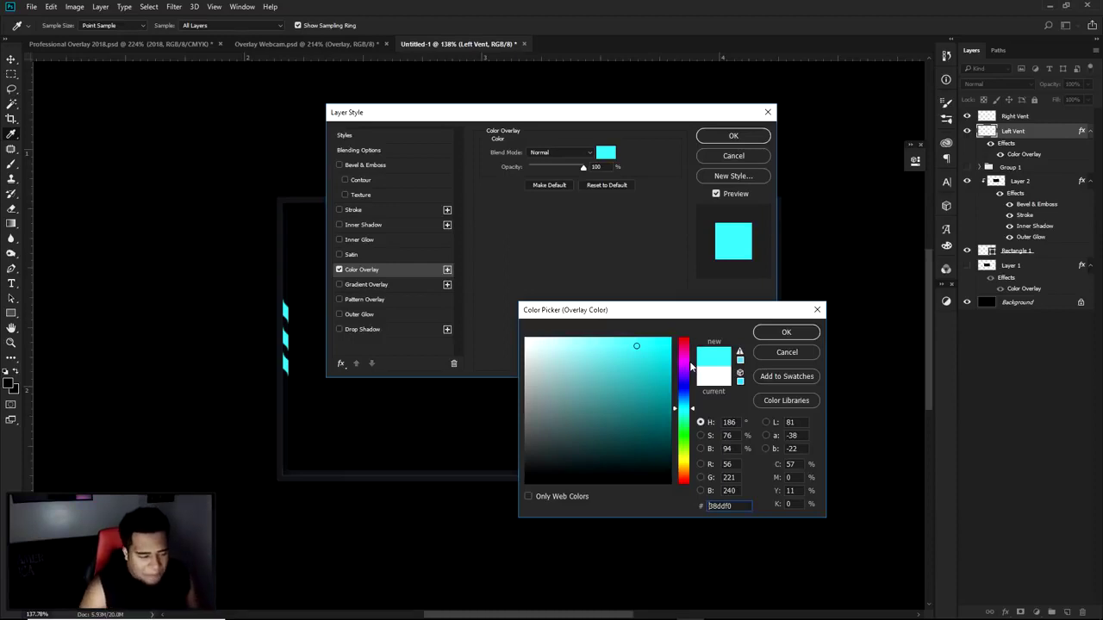
{"action": "left_click_drag", "start_coordinate": [735, 507], "coordinate": [700, 509]}
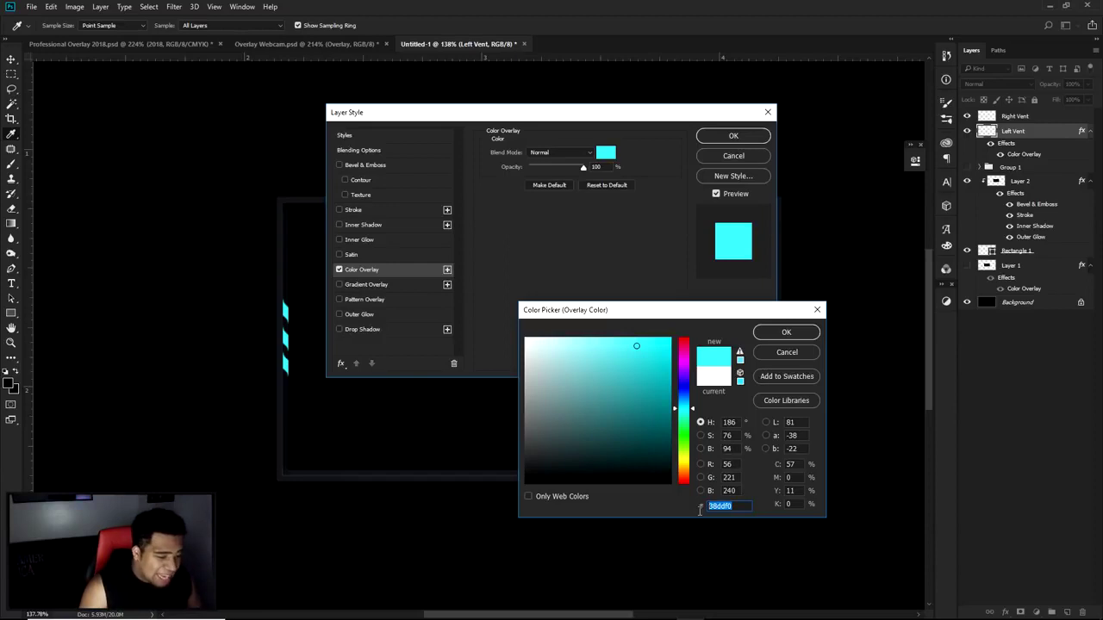
{"action": "left_click", "coordinate": [786, 333]}
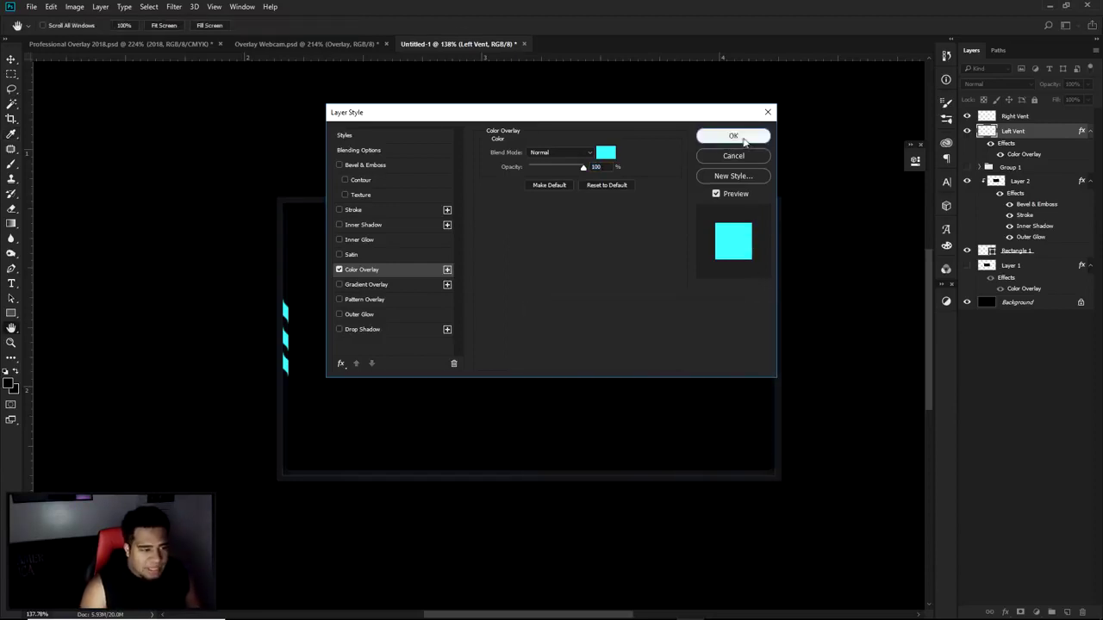
{"action": "left_click", "coordinate": [733, 136]}
Copy the cyan Color Overlay style from the Left Vent layer to the Right Vent layer
{"action": "right_click", "coordinate": [1031, 135]}
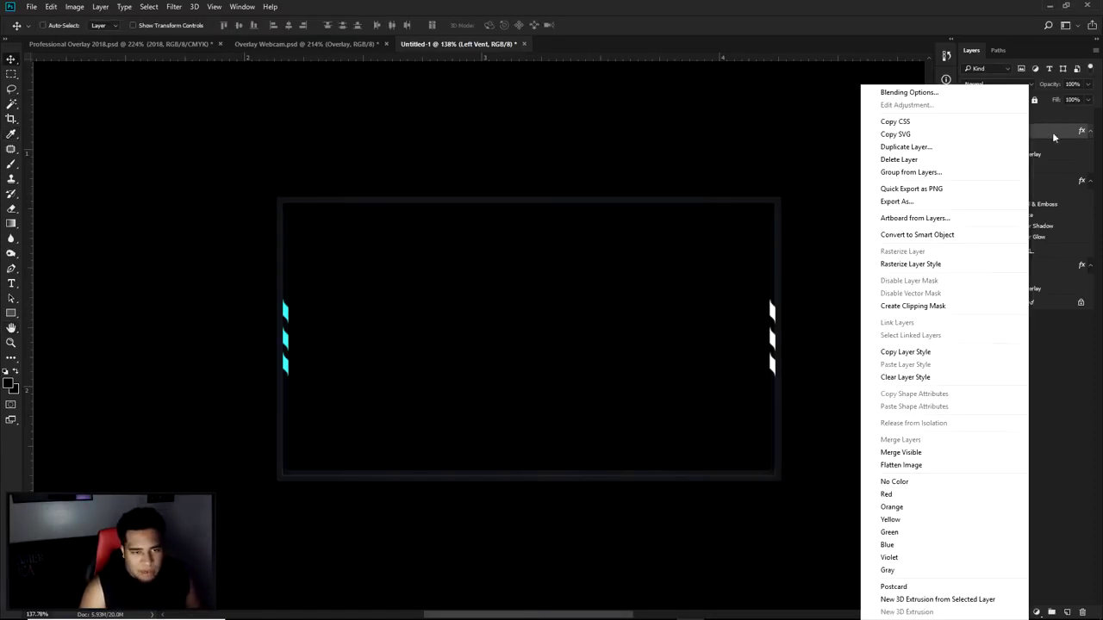
{"action": "left_click", "coordinate": [943, 358]}
{"action": "right_click", "coordinate": [1033, 150]}
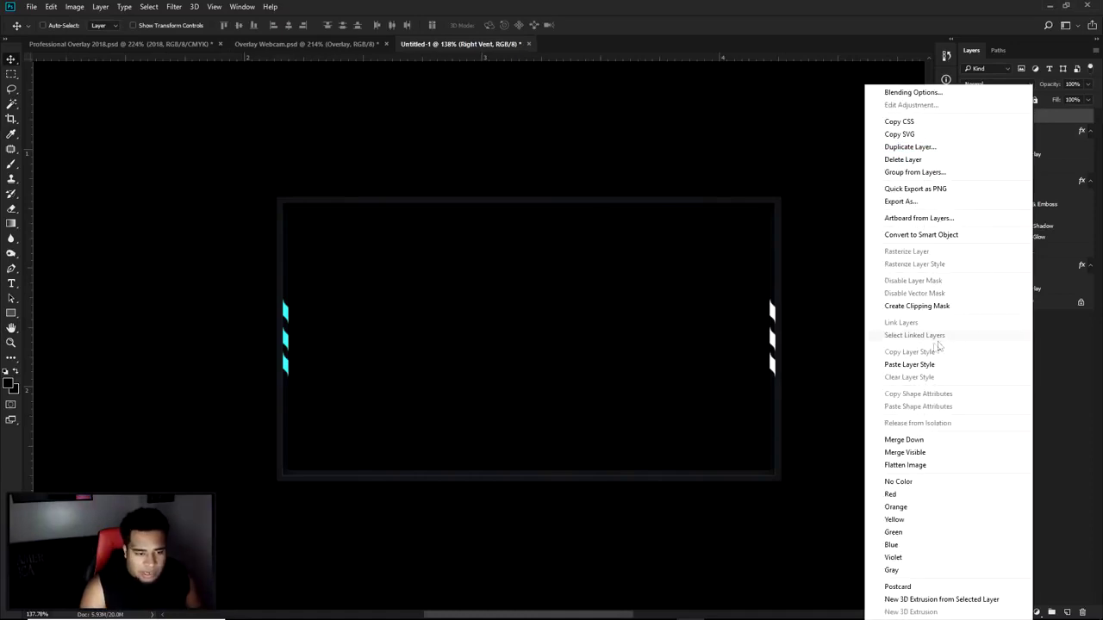
{"action": "left_click", "coordinate": [927, 366]}
Rasterize the layer styles of the Left Vent and Right Vent layers
{"action": "left_click", "coordinate": [1026, 153], "text": "ctrl"}
{"action": "right_click", "coordinate": [1025, 153]}
{"action": "left_click", "coordinate": [929, 263]}
Apply the saved grey-gradient style with Bevel & Emboss, Inner Glow and Gradient Overlay to the Left Vent layer
{"action": "left_click", "coordinate": [1040, 134]}
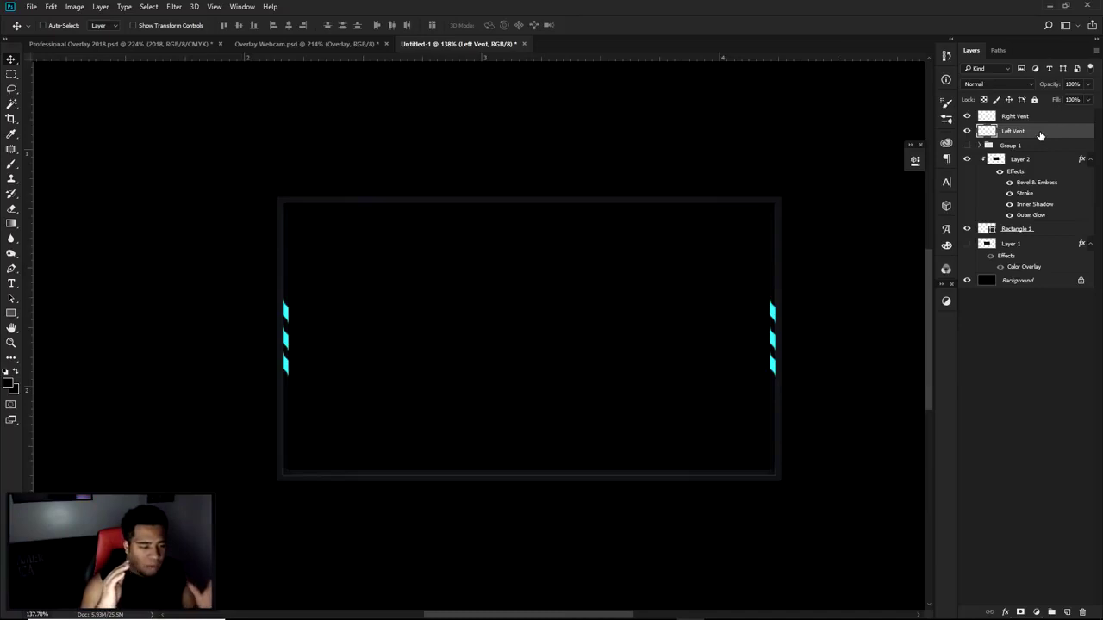
{"action": "double_click", "coordinate": [1040, 134]}
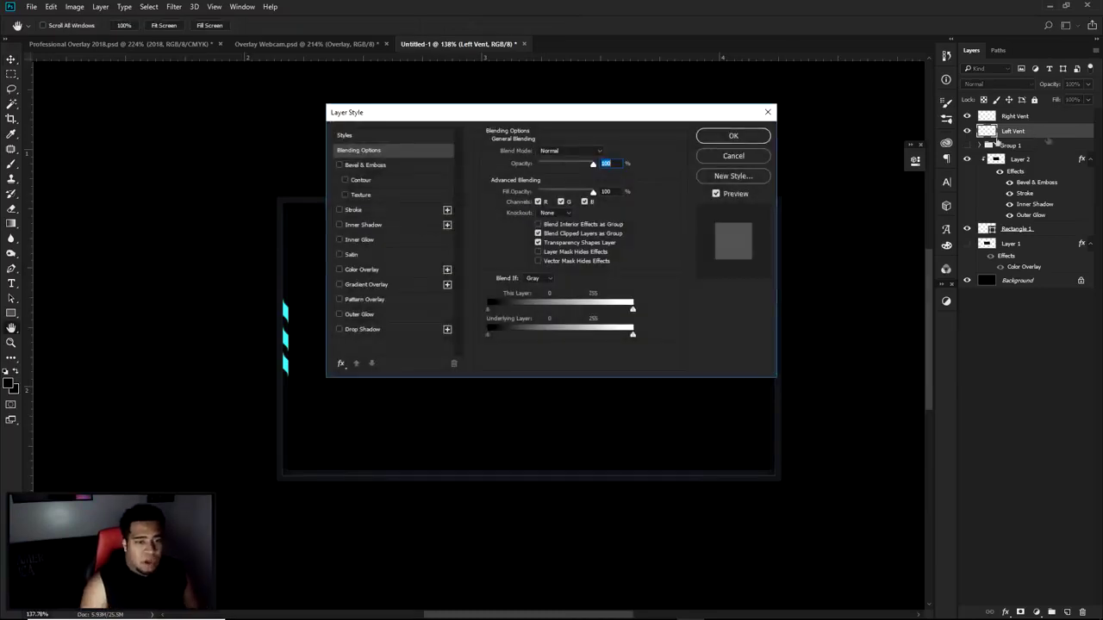
{"action": "left_click", "coordinate": [375, 135]}
{"action": "left_click", "coordinate": [561, 163]}
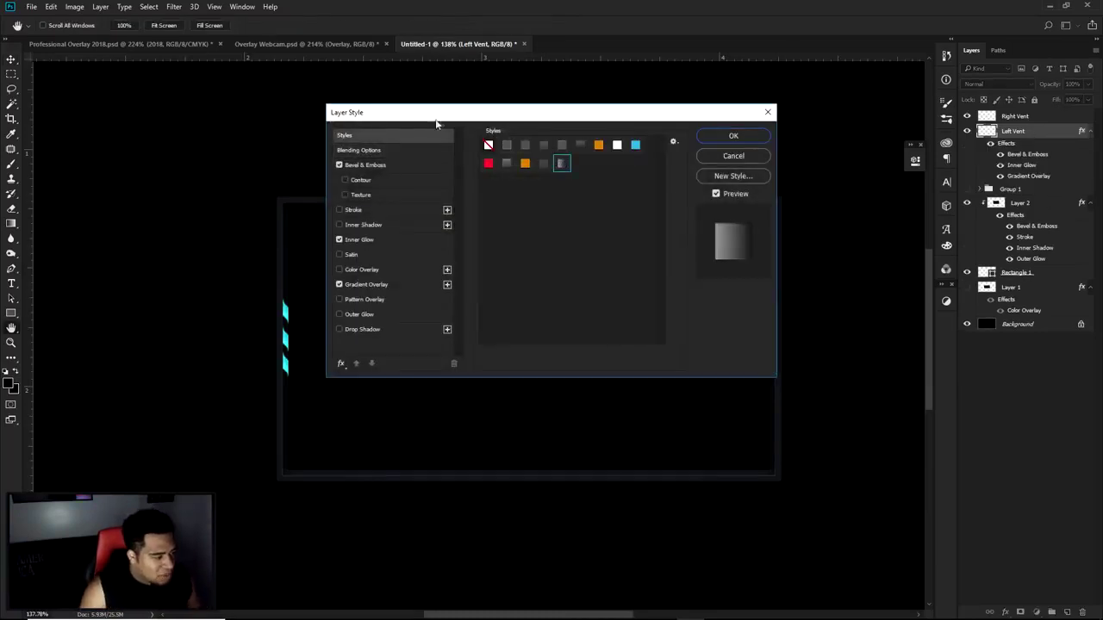
{"action": "left_click", "coordinate": [367, 284]}
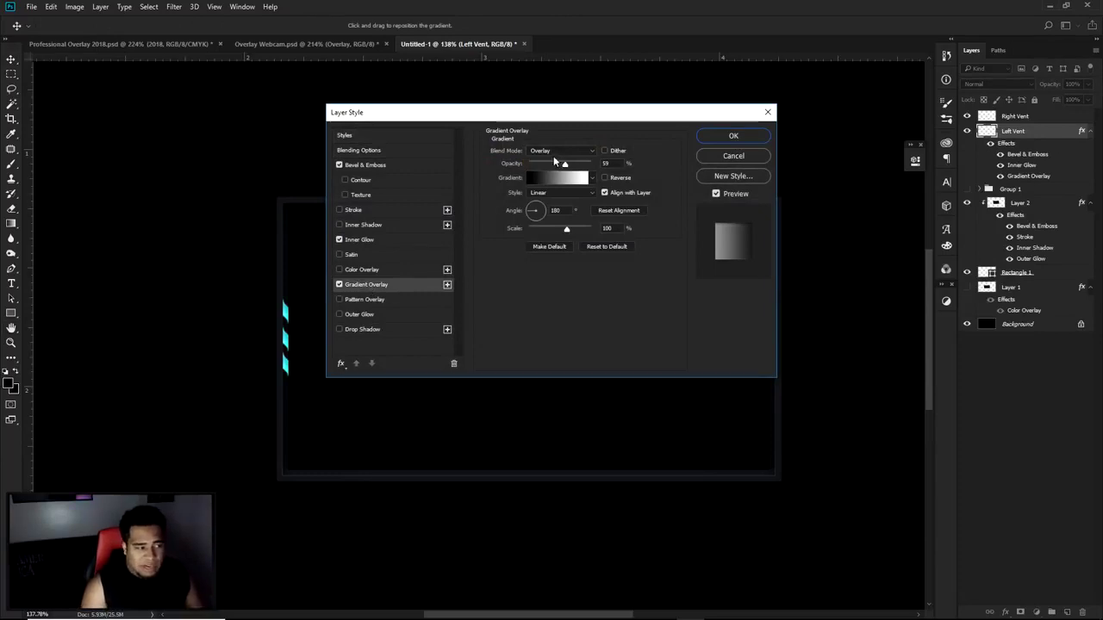
Set Left Vent's Bevel & Emboss highlight opacity to 15% and shadow opacity to 70%, and apply the style
{"action": "left_click", "coordinate": [339, 165]}
{"action": "left_click", "coordinate": [339, 166]}
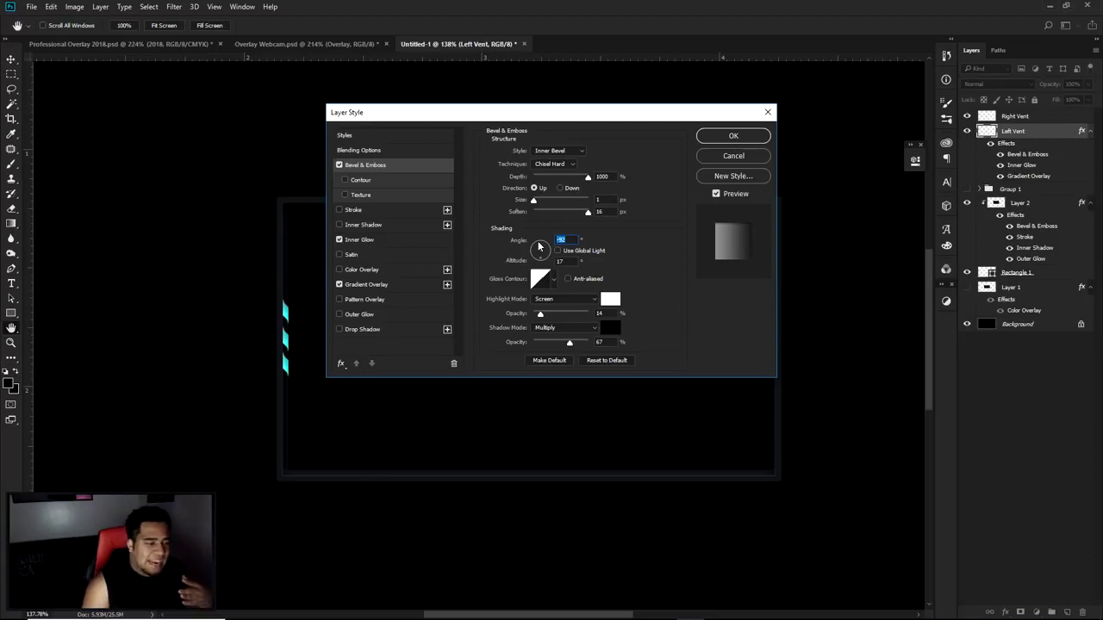
{"action": "key", "text": "Tab"}
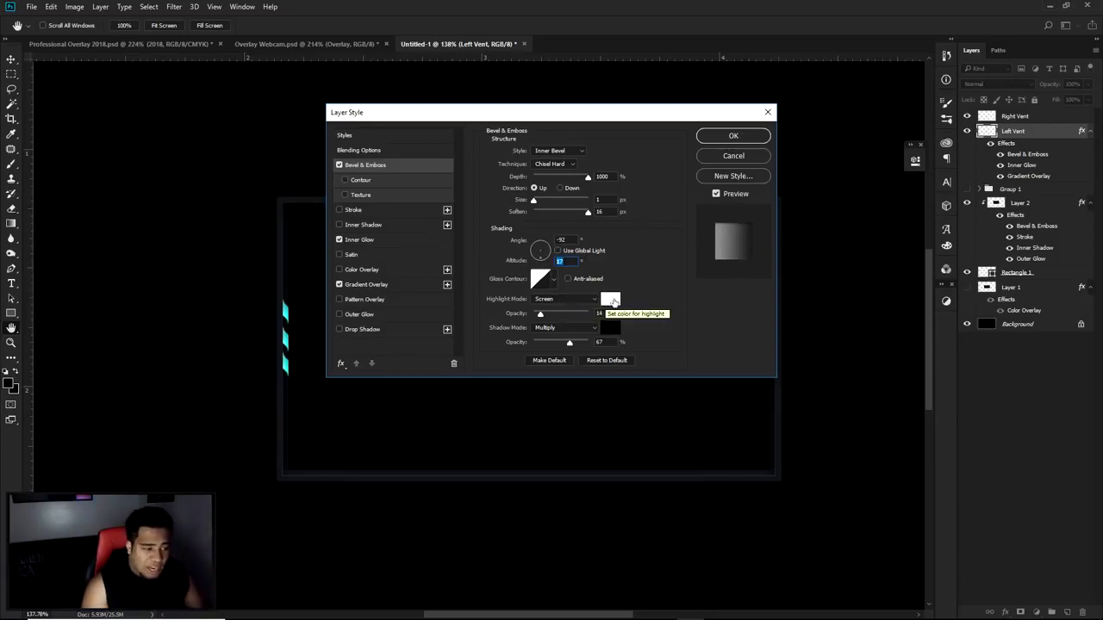
{"action": "left_click", "coordinate": [570, 342]}
{"action": "left_click_drag", "start_coordinate": [572, 342], "coordinate": [541, 314]}
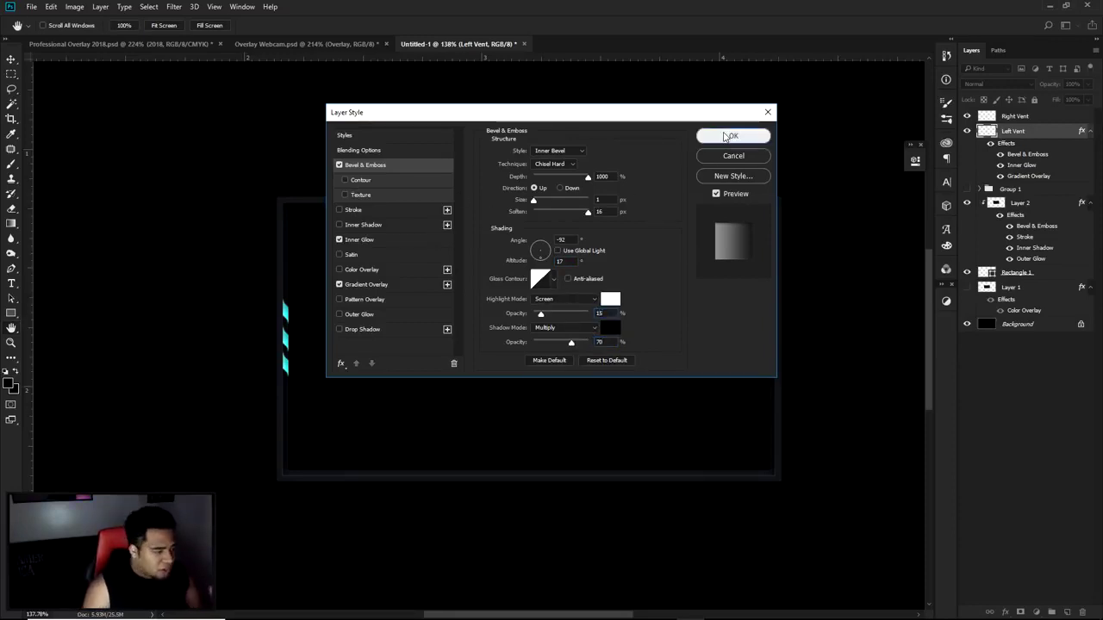
{"action": "left_click", "coordinate": [729, 136]}
Copy the bevel, glow and gradient style from the Left Vent layer to the Right Vent layer
{"action": "right_click", "coordinate": [1048, 128]}
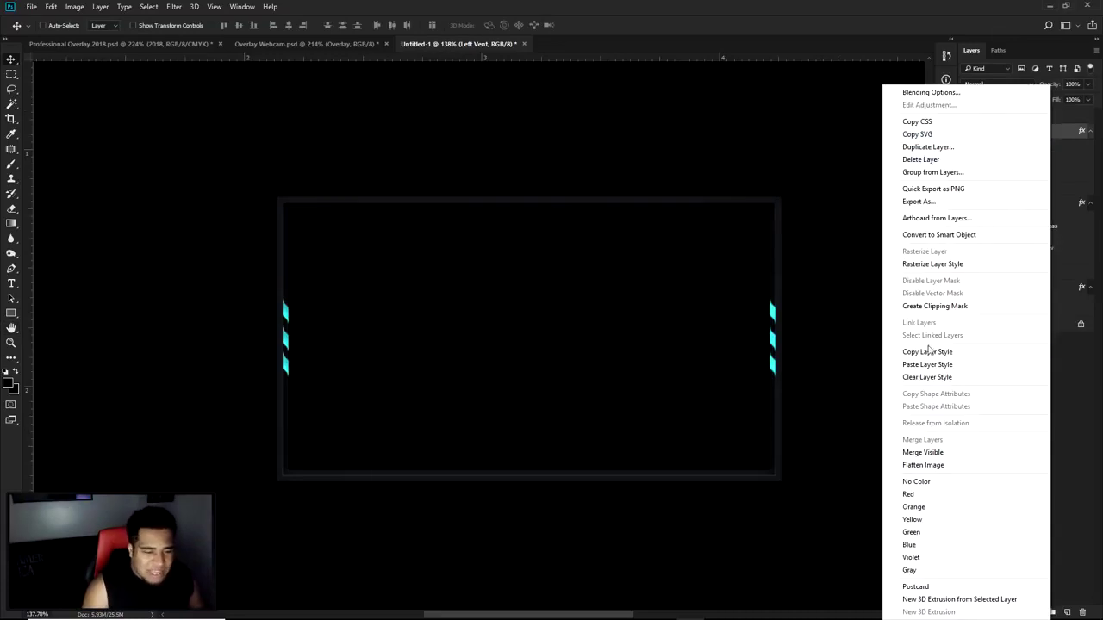
{"action": "left_click", "coordinate": [1017, 350]}
{"action": "right_click", "coordinate": [1027, 118]}
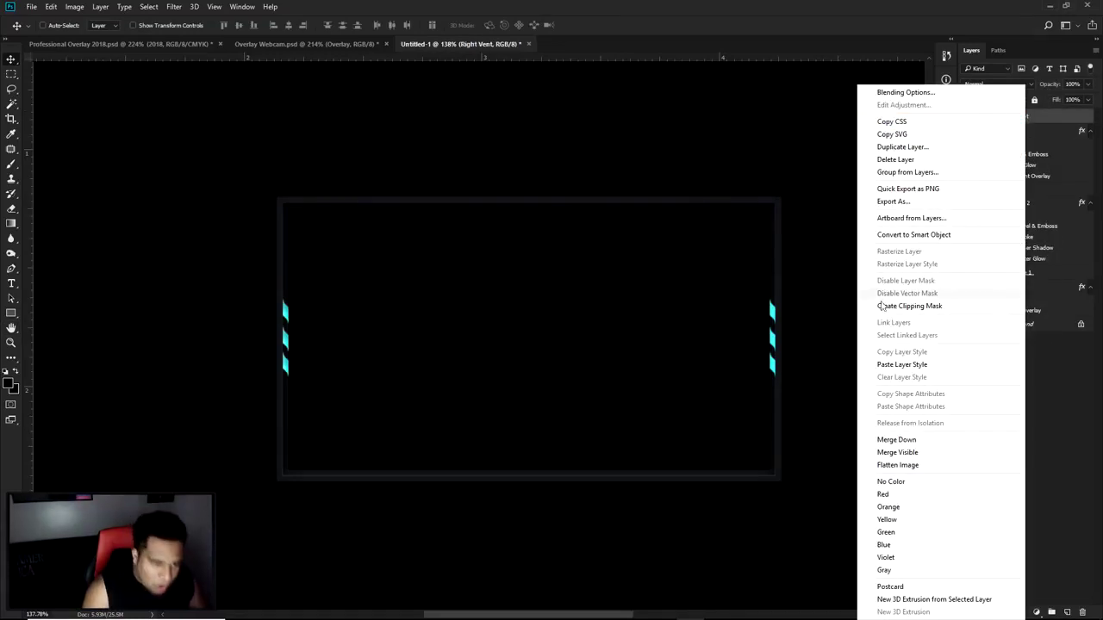
{"action": "left_click", "coordinate": [922, 362]}
Compare the styled vents with the finished frame in Professional Overlay 2018.psd
{"action": "scroll", "coordinate": [578, 316], "scroll_direction": "left", "scroll_amount": 1}
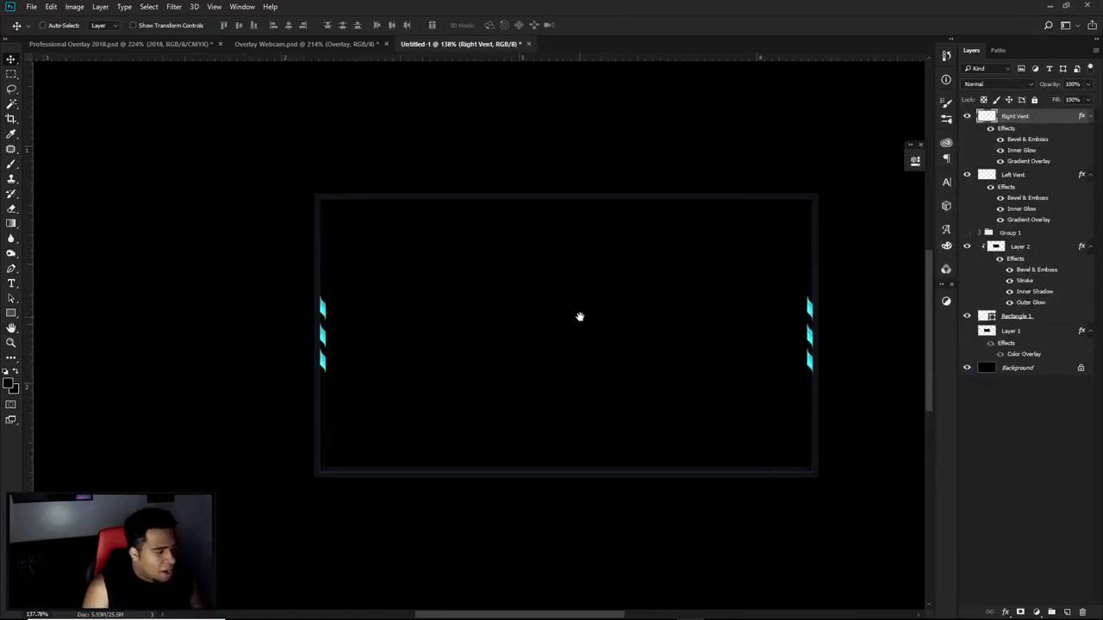
{"action": "scroll", "coordinate": [624, 281], "scroll_direction": "down", "scroll_amount": 2}
{"action": "scroll", "coordinate": [678, 285], "scroll_direction": "down", "scroll_amount": 2}
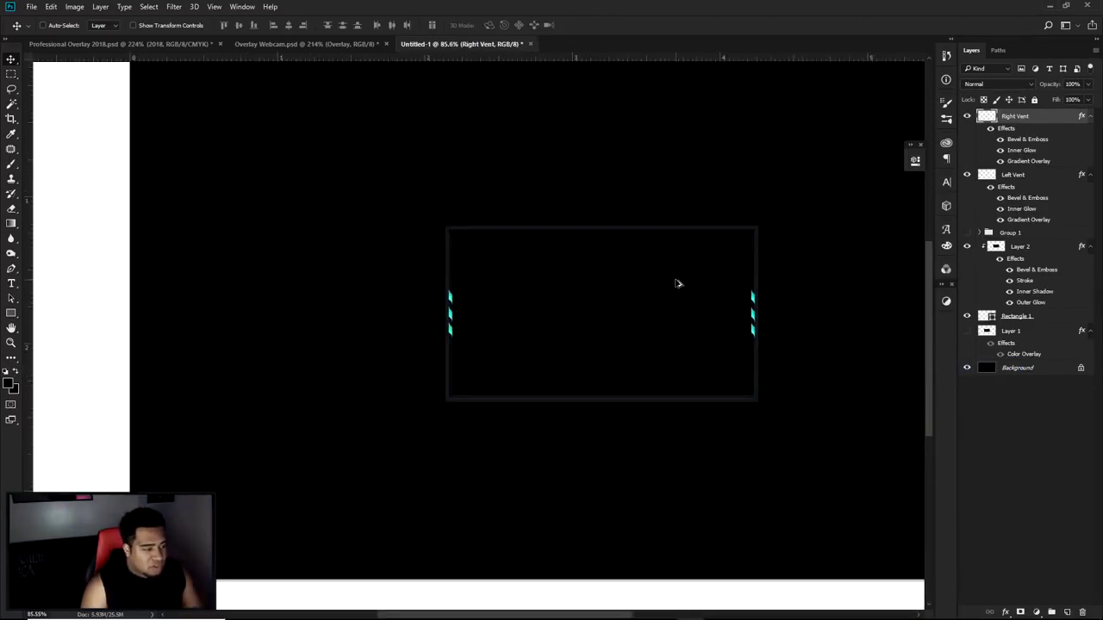
{"action": "scroll", "coordinate": [672, 284], "scroll_direction": "right", "scroll_amount": 1}
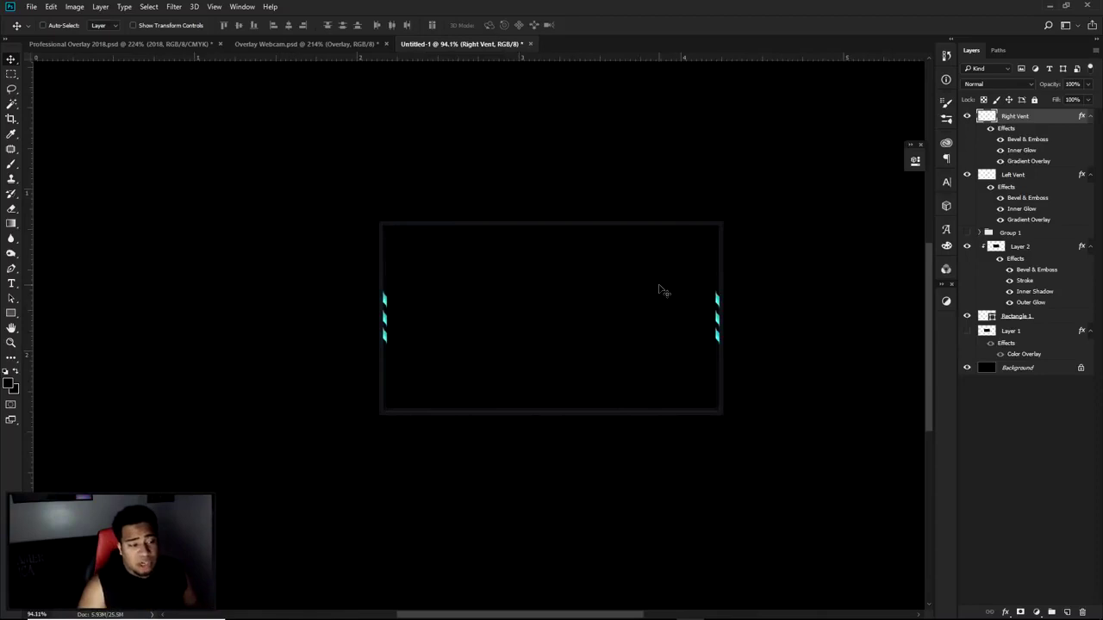
{"action": "left_click", "coordinate": [183, 44]}
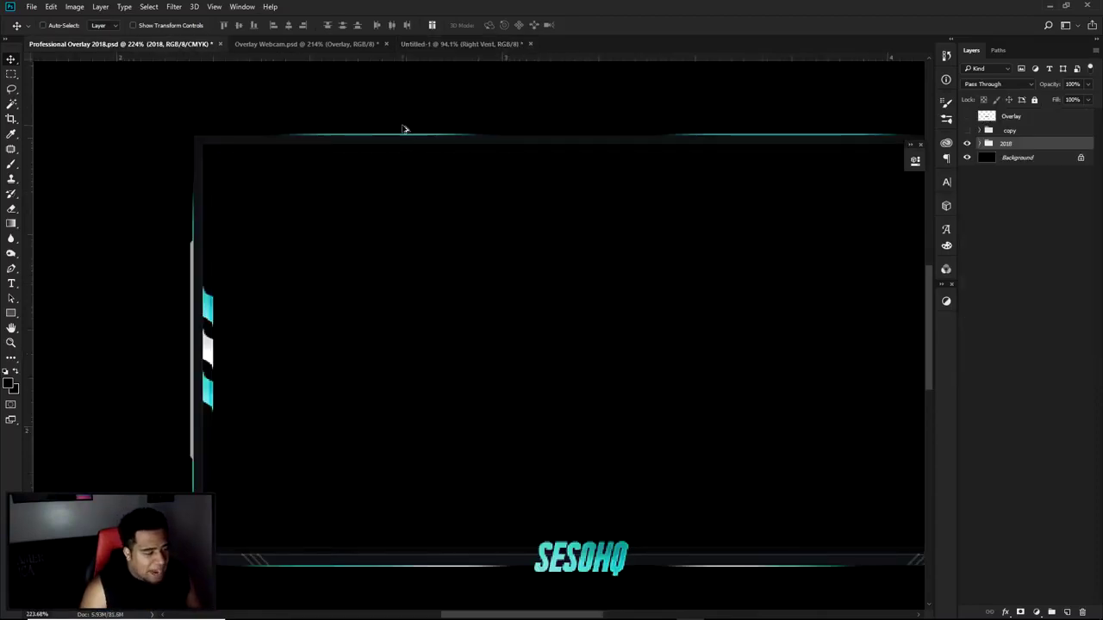
{"action": "scroll", "coordinate": [422, 151], "scroll_direction": "down", "scroll_amount": 4}
{"action": "scroll", "coordinate": [466, 186], "scroll_direction": "right", "scroll_amount": 1}
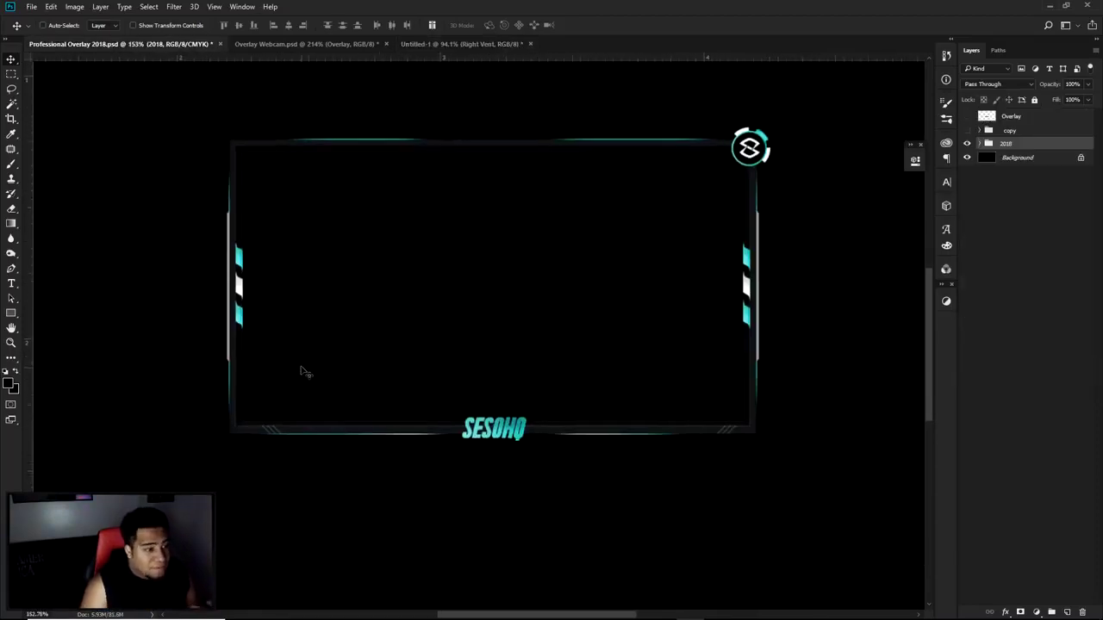
Show the guides in Untitled-1 and examine the grey outer side bar in Professional Overlay 2018.psd
{"action": "left_click", "coordinate": [468, 45]}
{"action": "key", "text": "ctrl+semicolon"}
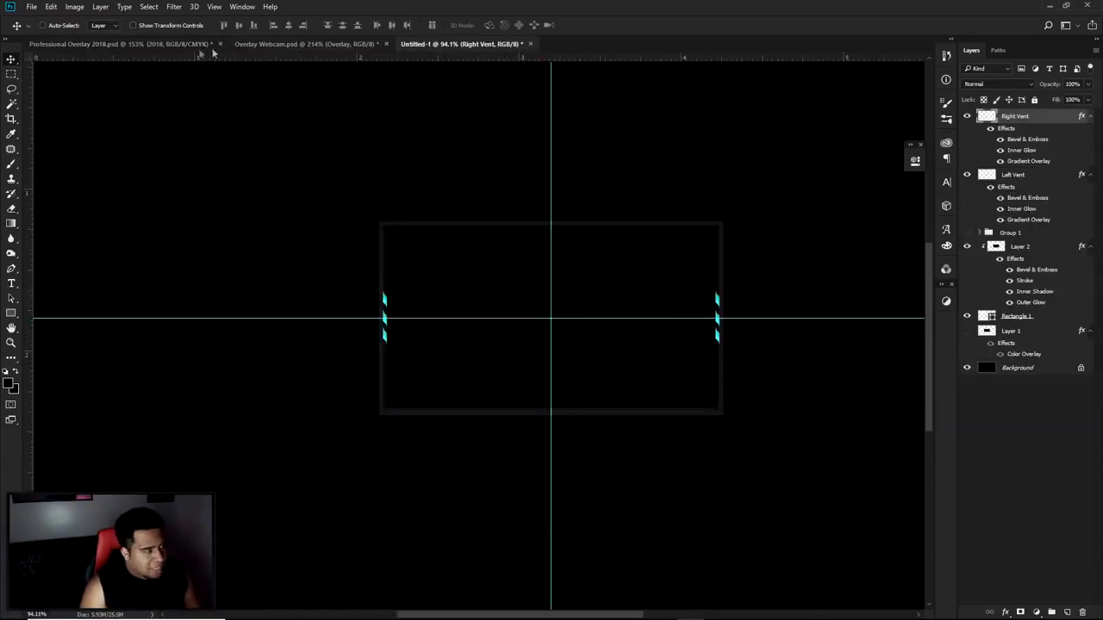
{"action": "left_click", "coordinate": [207, 45]}
{"action": "scroll", "coordinate": [198, 302], "scroll_direction": "up", "scroll_amount": 5}
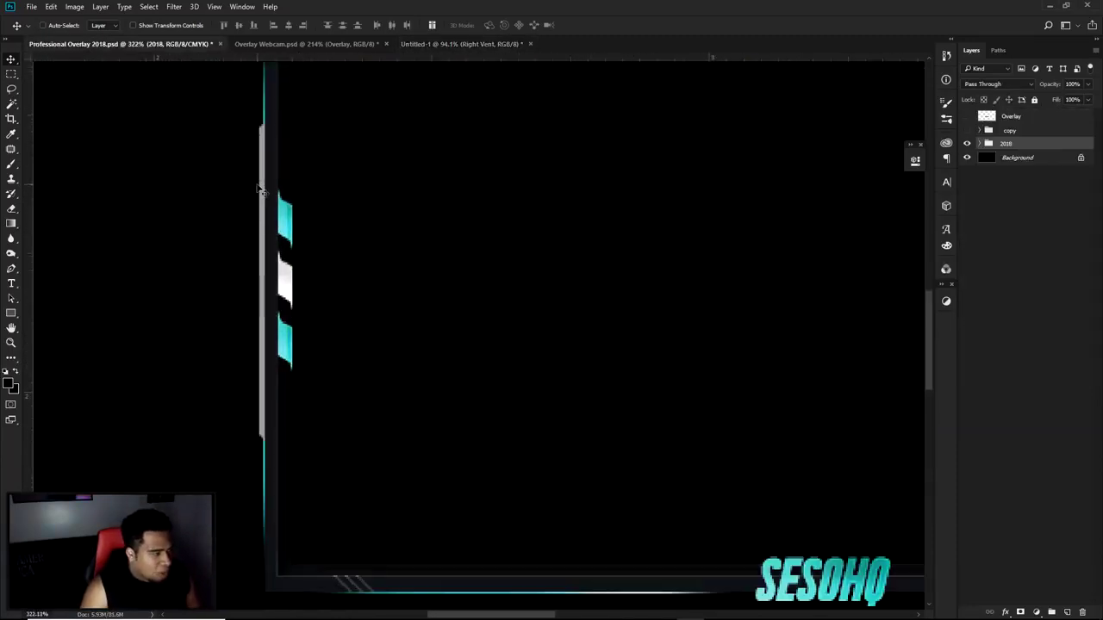
{"action": "left_click", "coordinate": [261, 190]}
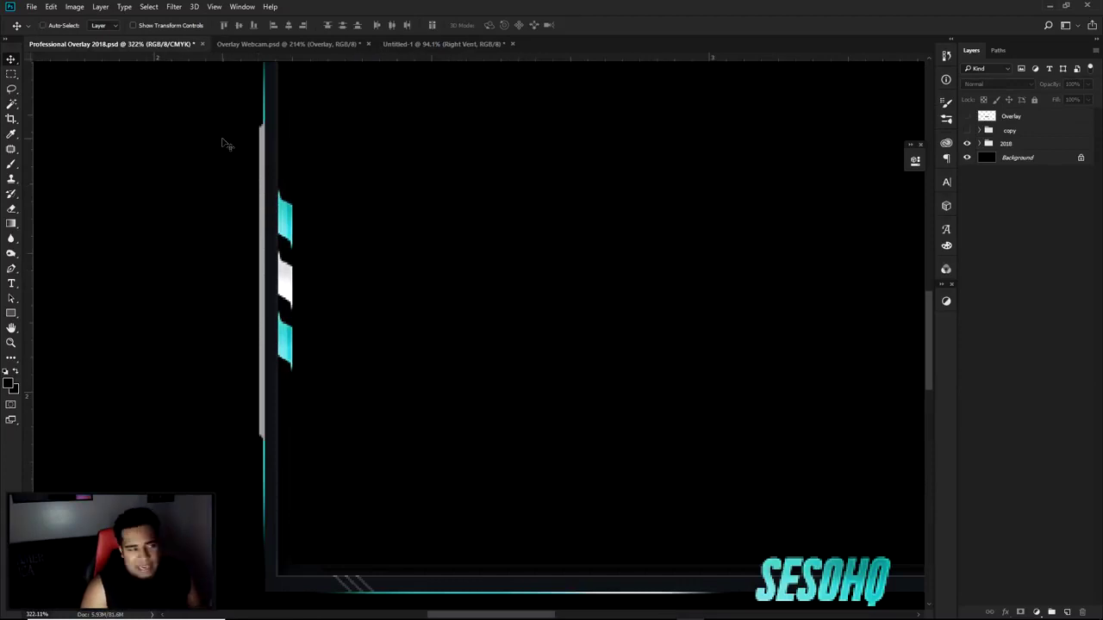
Add a new empty layer directly above Layer 1 in Untitled-1
{"action": "left_click", "coordinate": [435, 44]}
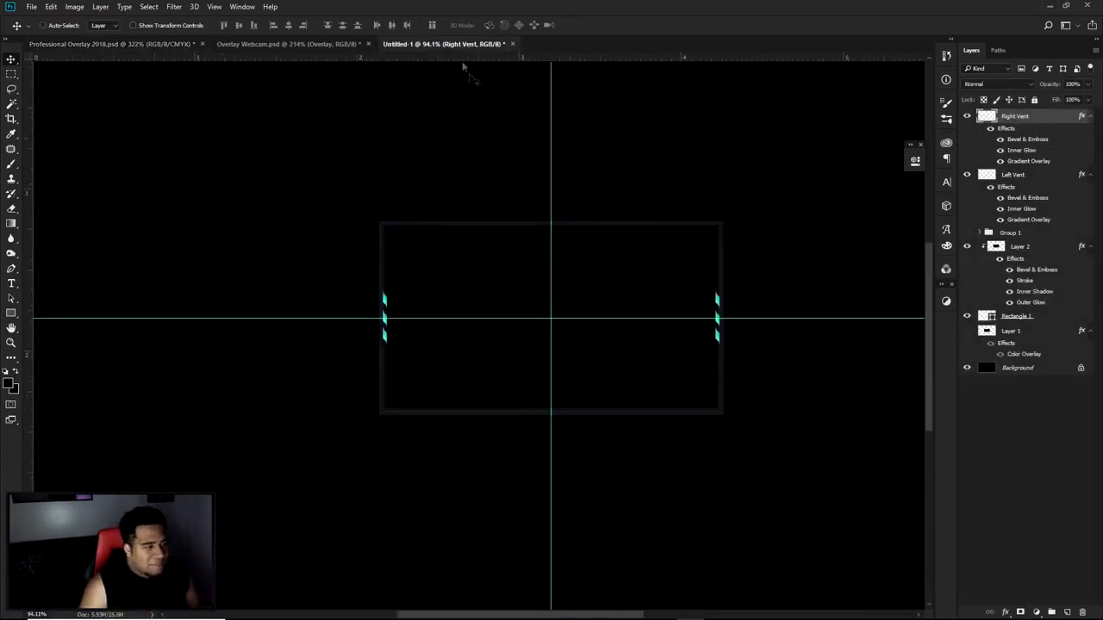
{"action": "left_click", "coordinate": [1018, 333]}
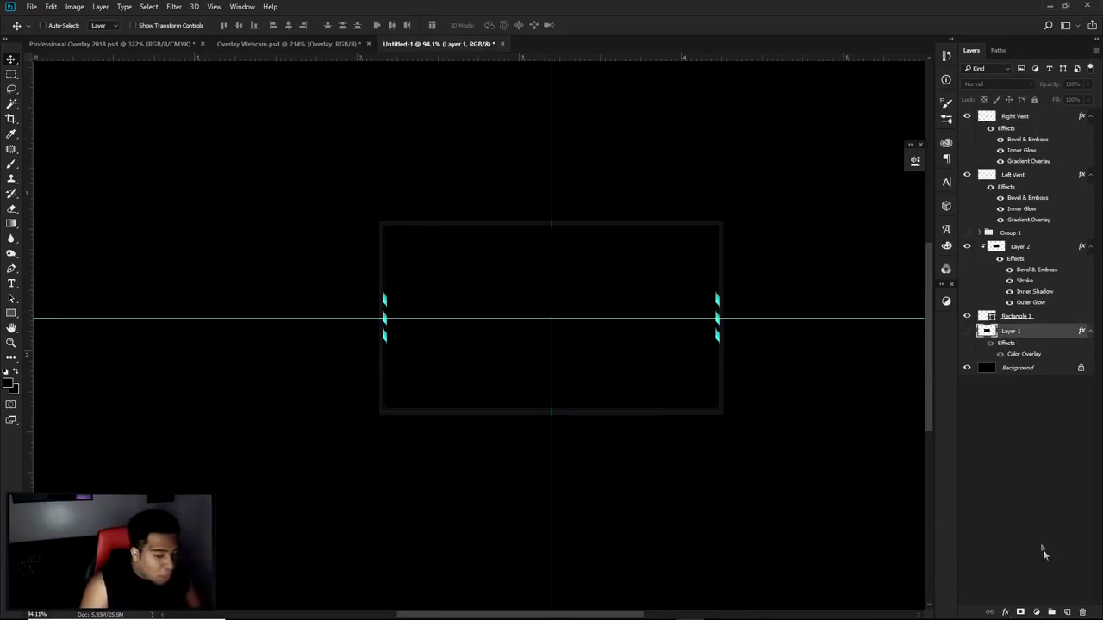
{"action": "left_click", "coordinate": [1066, 610]}
Sketch a rough three-point Pen path along the left side of the Professional Overlay 2018.psd frame and delete it
{"action": "left_click", "coordinate": [122, 46]}
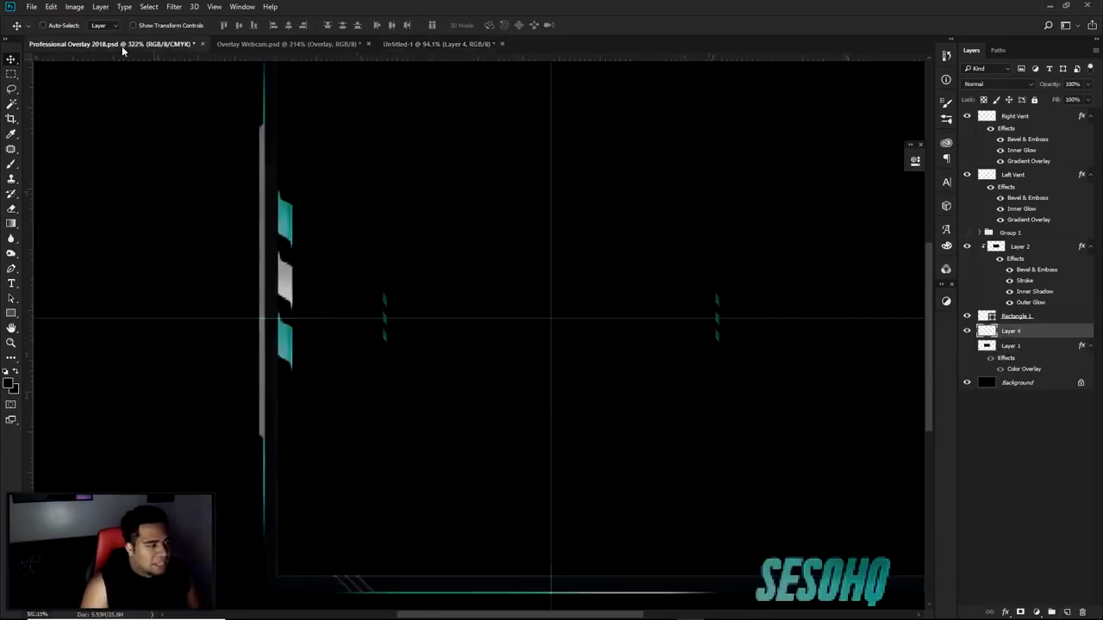
{"action": "scroll", "coordinate": [315, 207], "scroll_direction": "down", "scroll_amount": 5}
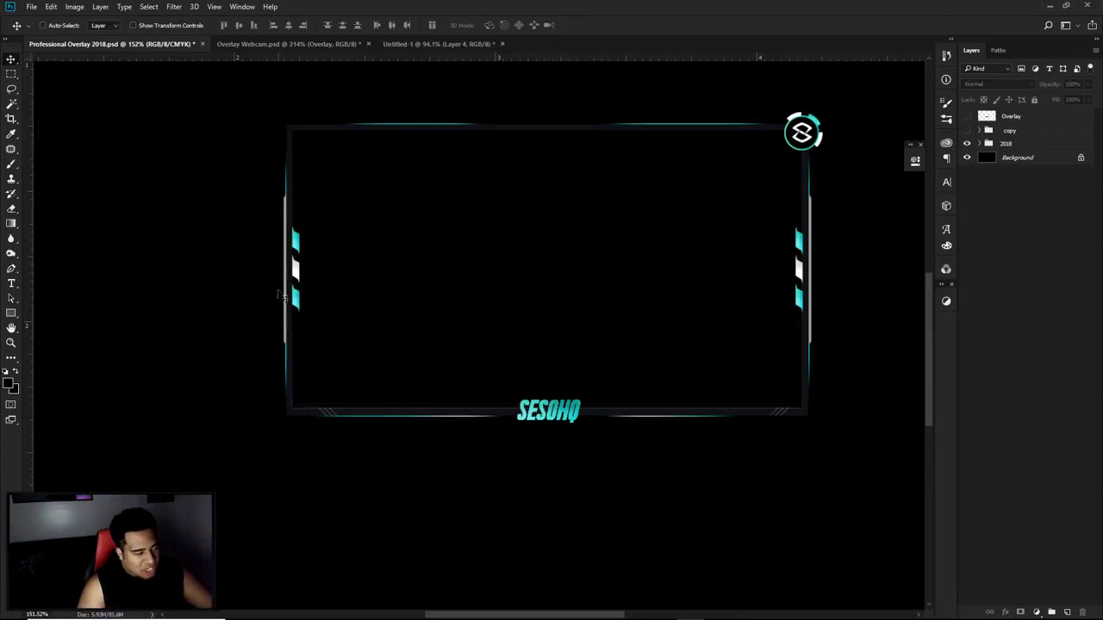
{"action": "key", "text": "p"}
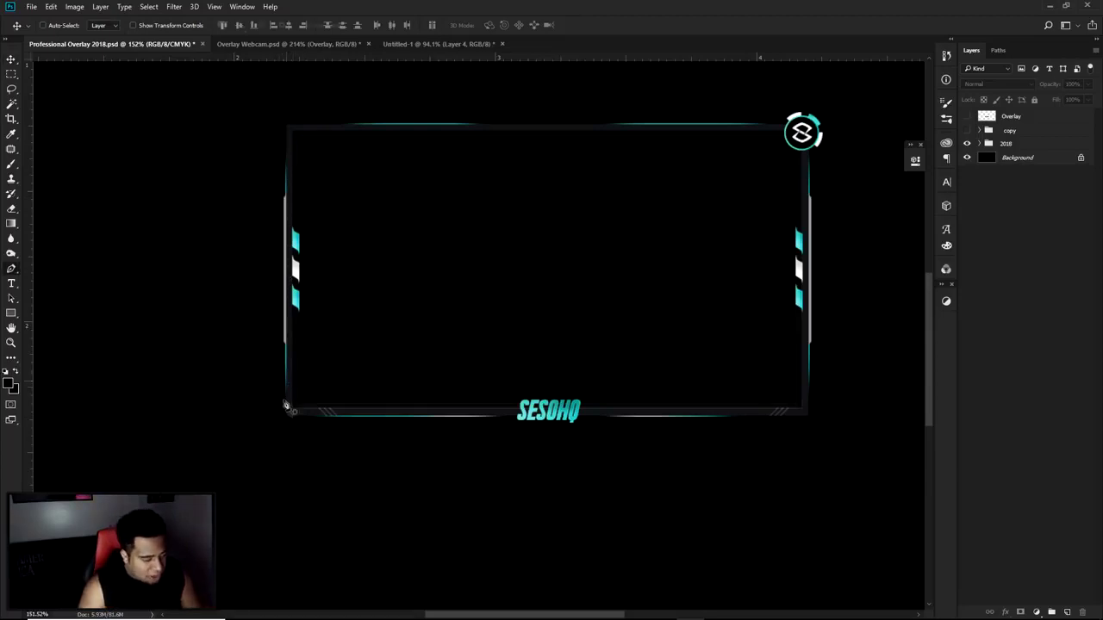
{"action": "left_click", "coordinate": [292, 415]}
{"action": "left_click", "coordinate": [282, 273]}
{"action": "left_click", "coordinate": [297, 128]}
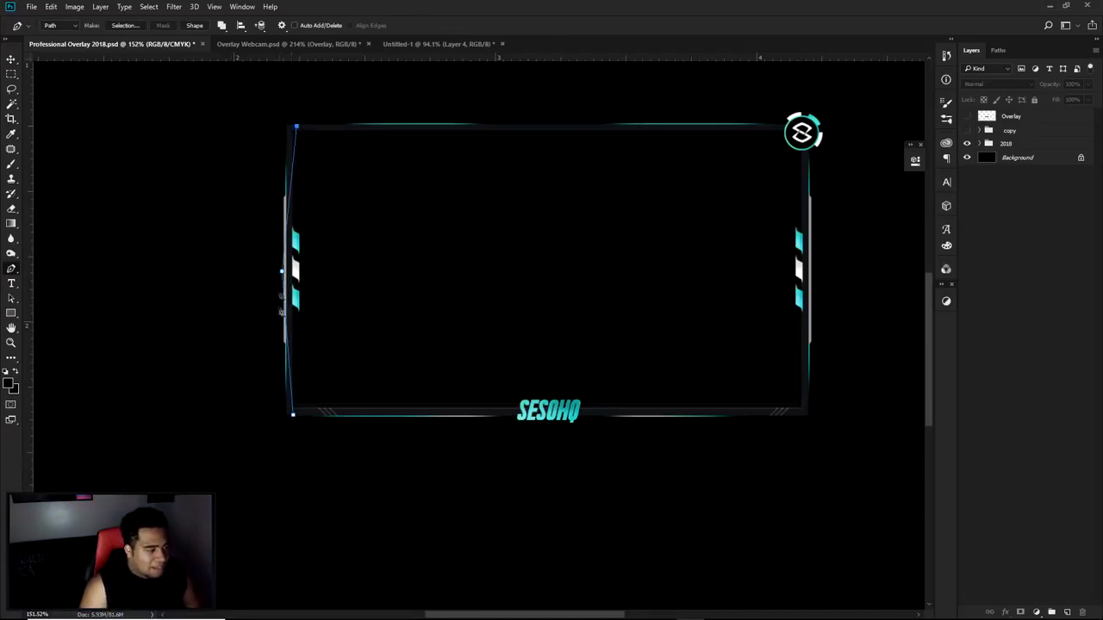
{"action": "right_click", "coordinate": [318, 241]}
{"action": "left_click", "coordinate": [355, 257]}
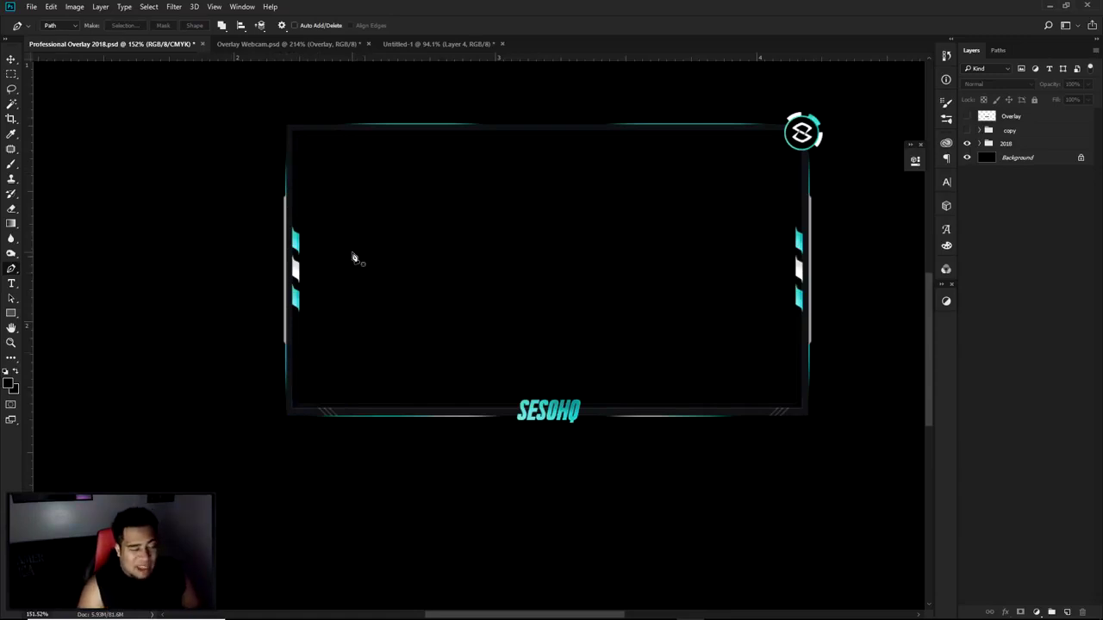
Draw a closed Pen path in Untitled-1 from the horizontal guide up the frame's left outer edge, with a slanted upper end
{"action": "left_click", "coordinate": [414, 43]}
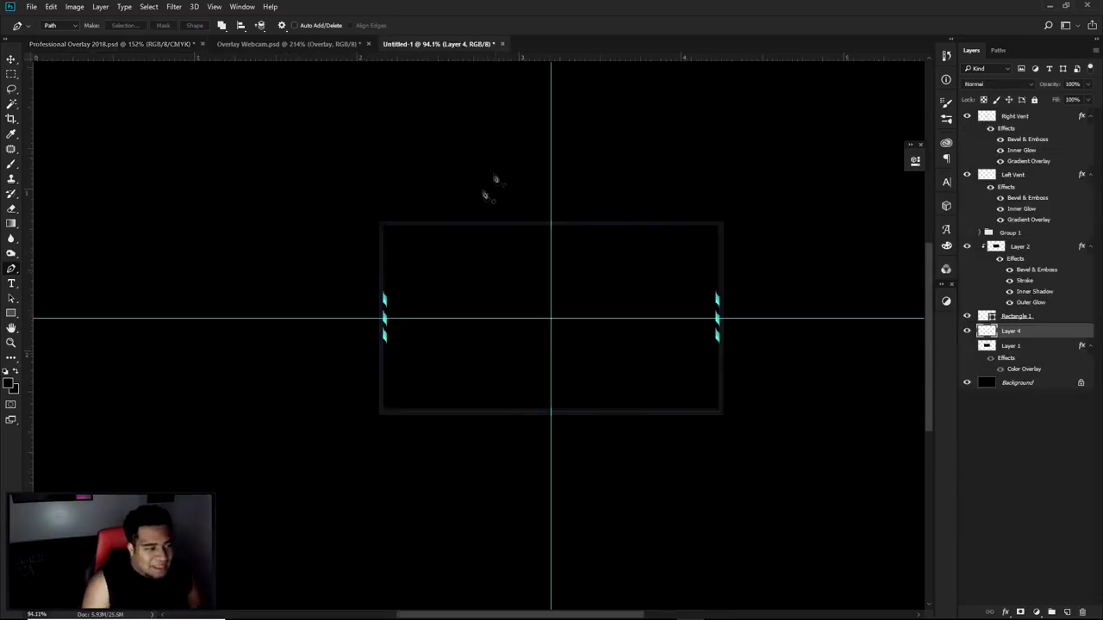
{"action": "scroll", "coordinate": [387, 290], "scroll_direction": "up", "scroll_amount": 5}
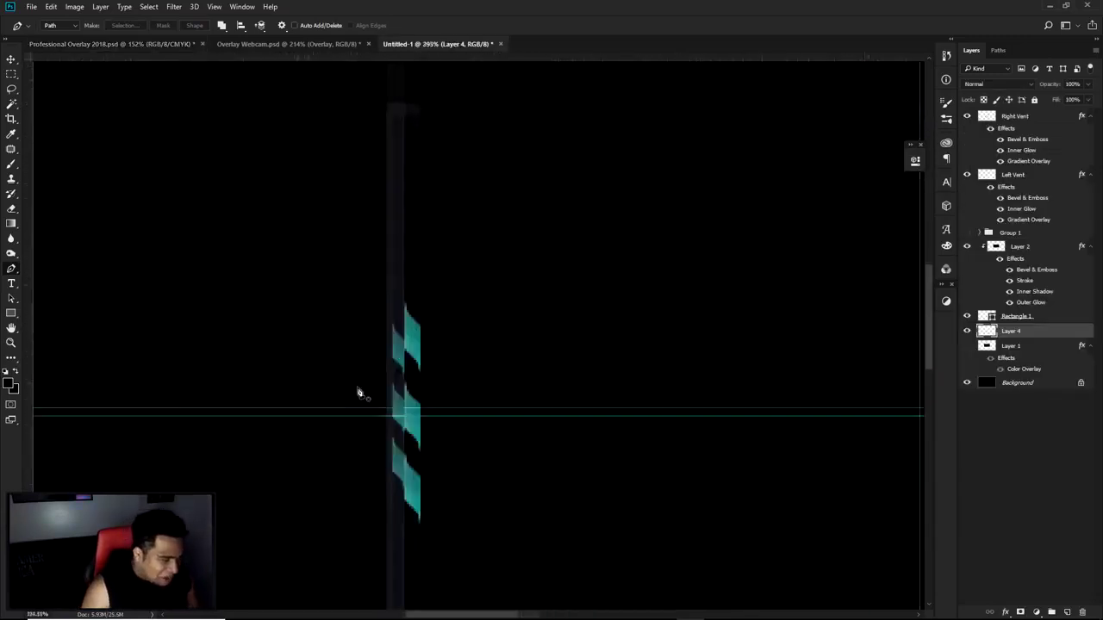
{"action": "left_click", "coordinate": [450, 399]}
{"action": "left_click", "coordinate": [429, 399]}
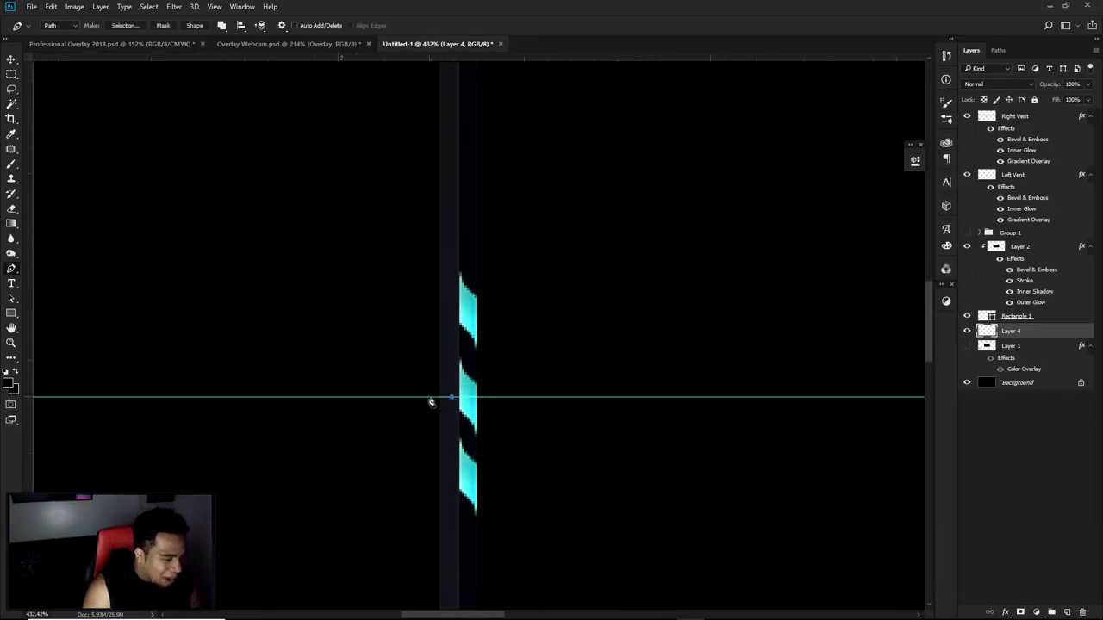
{"action": "scroll", "coordinate": [436, 388], "scroll_direction": "up", "scroll_amount": 1}
{"action": "scroll", "coordinate": [437, 388], "scroll_direction": "up", "scroll_amount": 1}
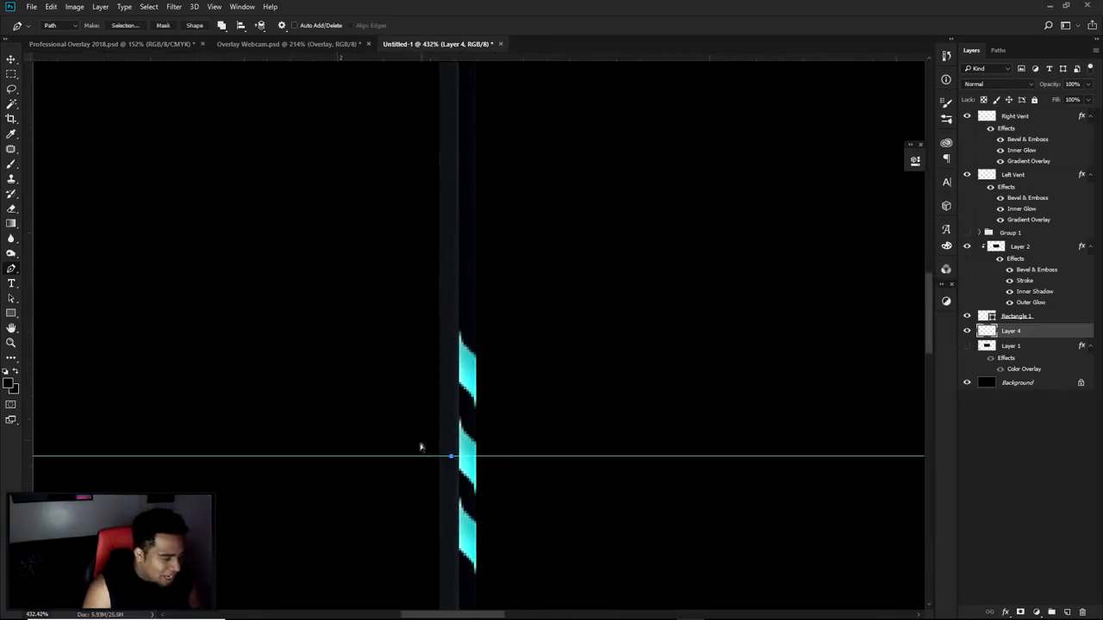
{"action": "scroll", "coordinate": [431, 320], "scroll_direction": "up", "scroll_amount": 2}
{"action": "left_click", "coordinate": [418, 307]}
{"action": "left_click", "coordinate": [445, 280]}
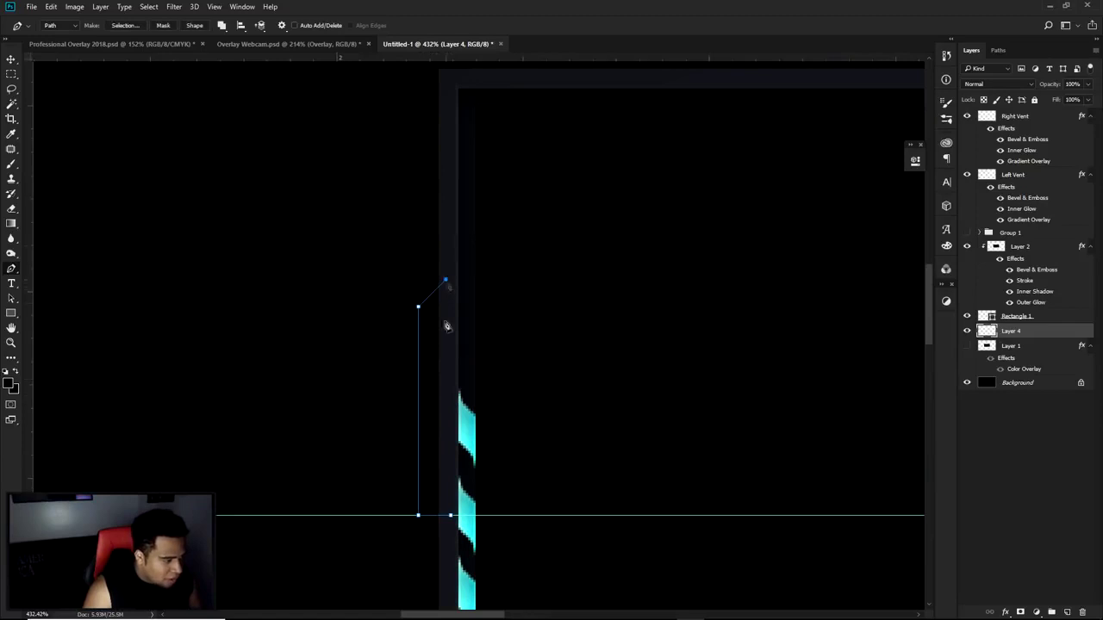
{"action": "left_click", "coordinate": [449, 516]}
Nudge the two outer anchor points of the side-bar path slightly right, towards the frame
{"action": "scroll", "coordinate": [452, 512], "scroll_direction": "down", "scroll_amount": 3}
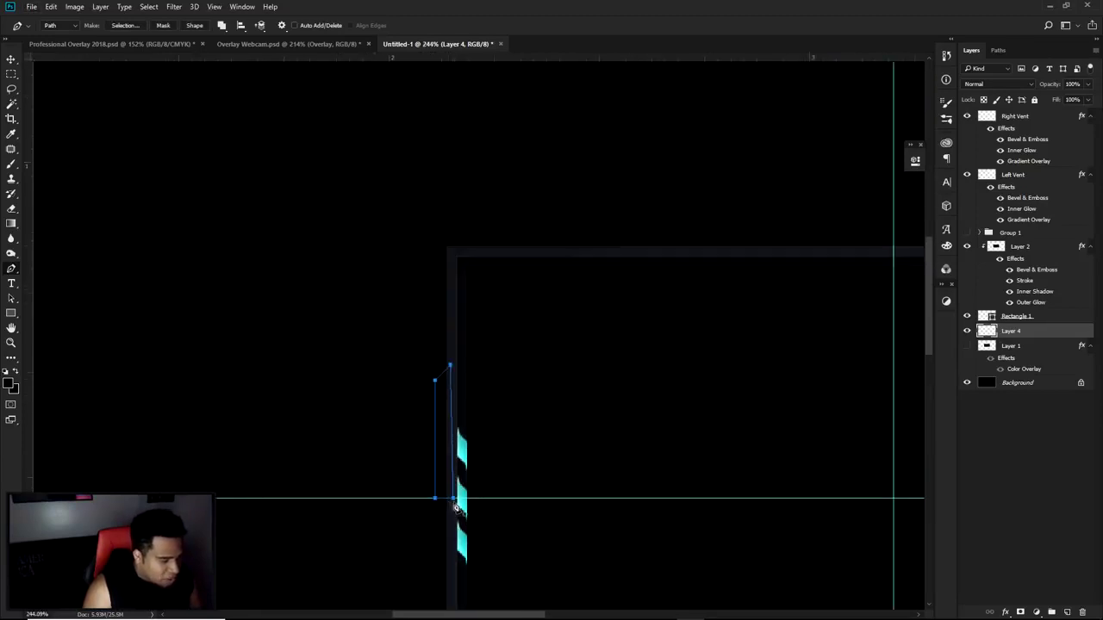
{"action": "left_click_drag", "start_coordinate": [454, 506], "coordinate": [397, 311]}
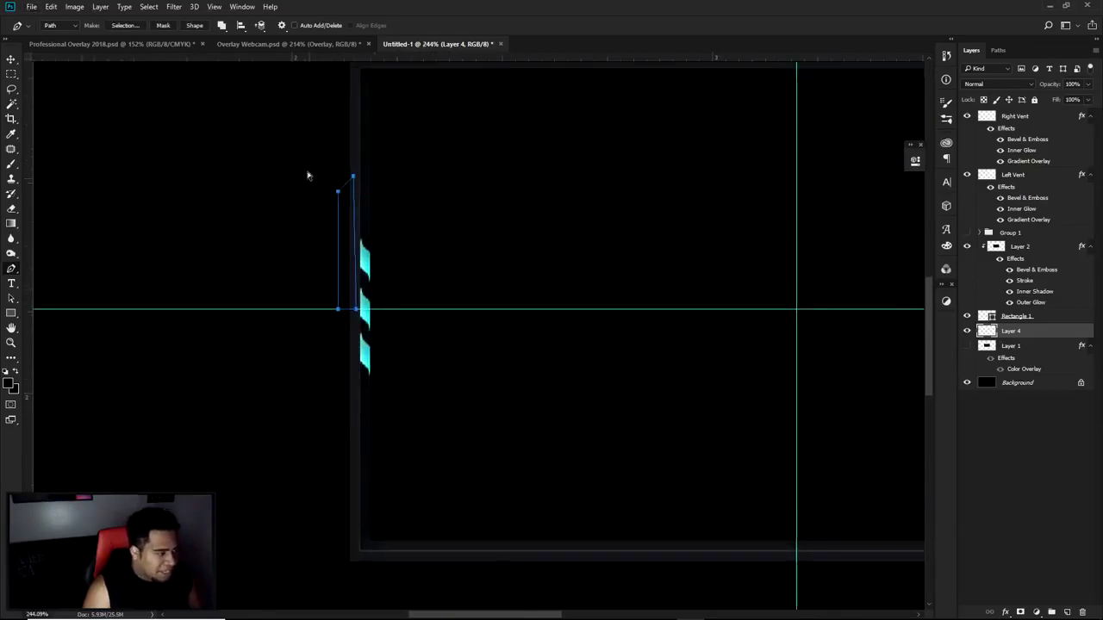
{"action": "key", "text": "Right"}
{"action": "key", "text": "Right"}
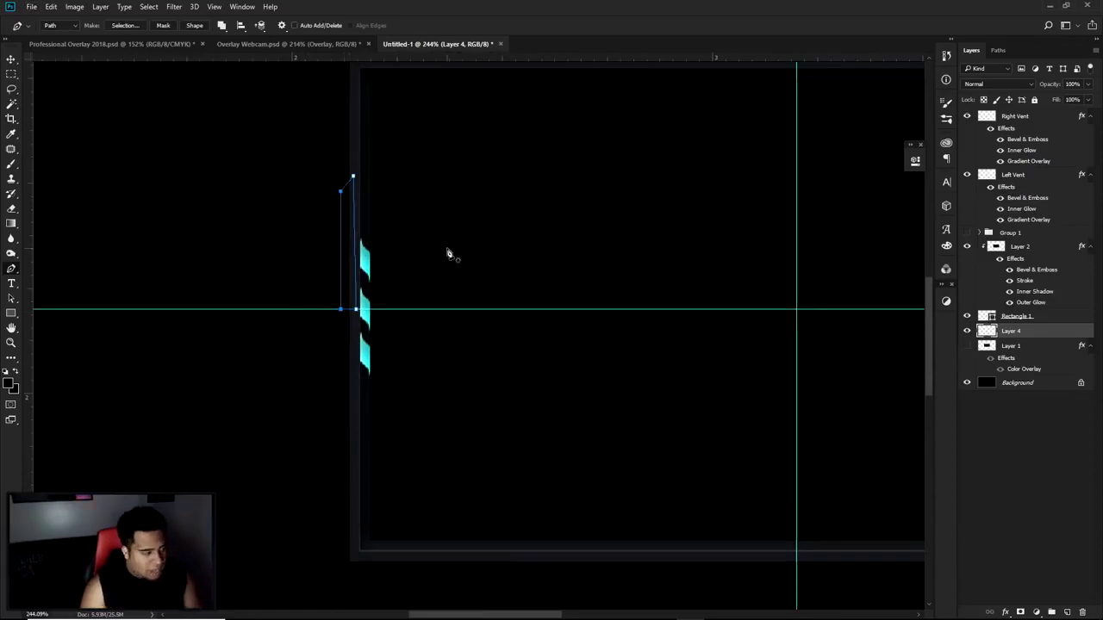
Fill the side-bar path with white on Layer 4, delete the path and hide the guides
{"action": "right_click", "coordinate": [591, 190]}
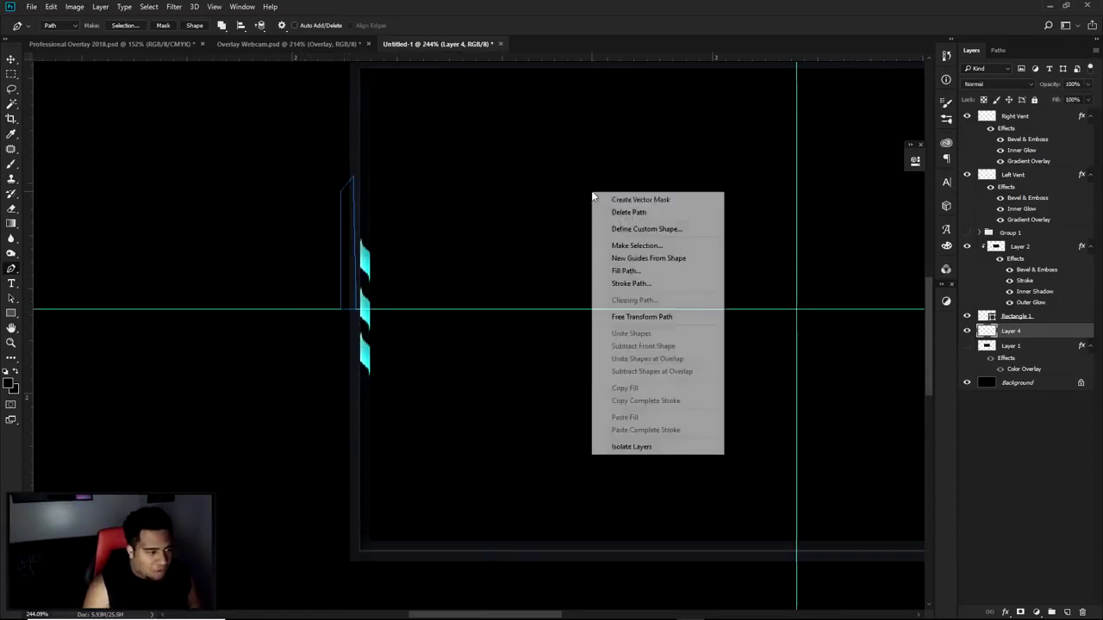
{"action": "left_click", "coordinate": [599, 270]}
{"action": "left_click", "coordinate": [648, 272]}
{"action": "right_click", "coordinate": [574, 209]}
{"action": "left_click", "coordinate": [609, 230]}
{"action": "key", "text": "ctrl+semicolon"}
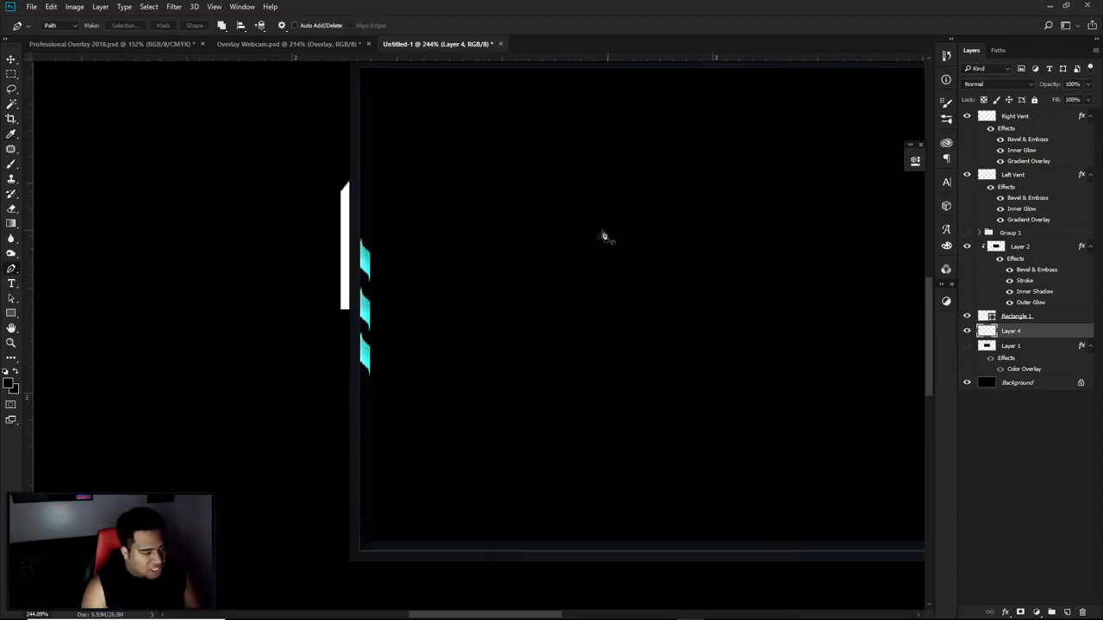
Duplicate the white half bar below the original, flip the copy vertically and join both halves end to end
{"action": "key", "text": "v"}
{"action": "left_click_drag", "start_coordinate": [479, 180], "coordinate": [489, 336]}
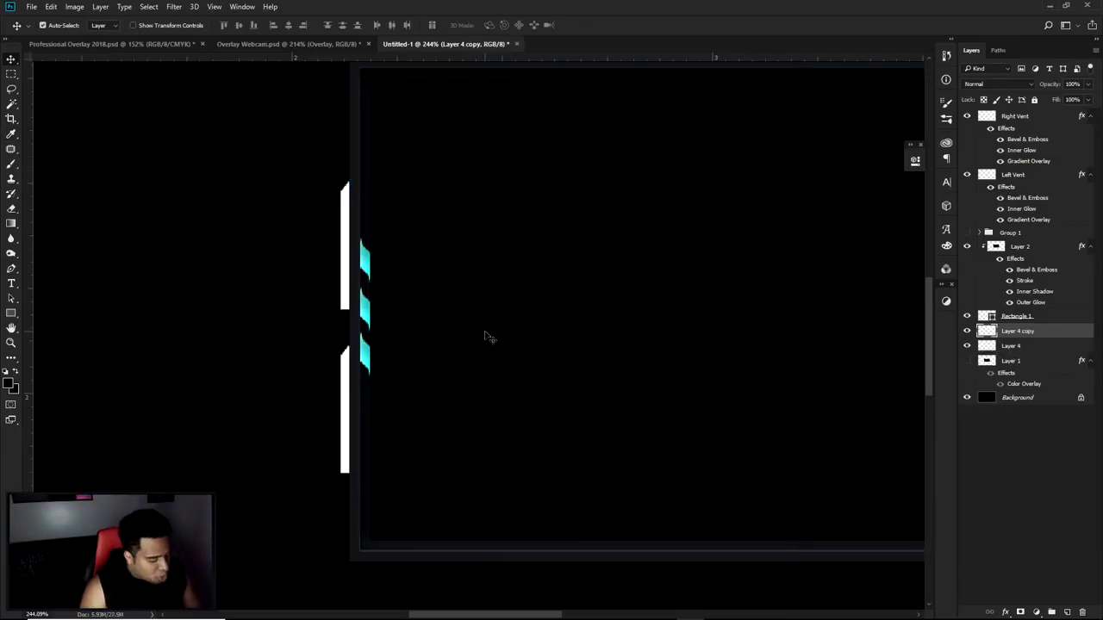
{"action": "key", "text": "ctrl+t"}
{"action": "right_click", "coordinate": [485, 337]}
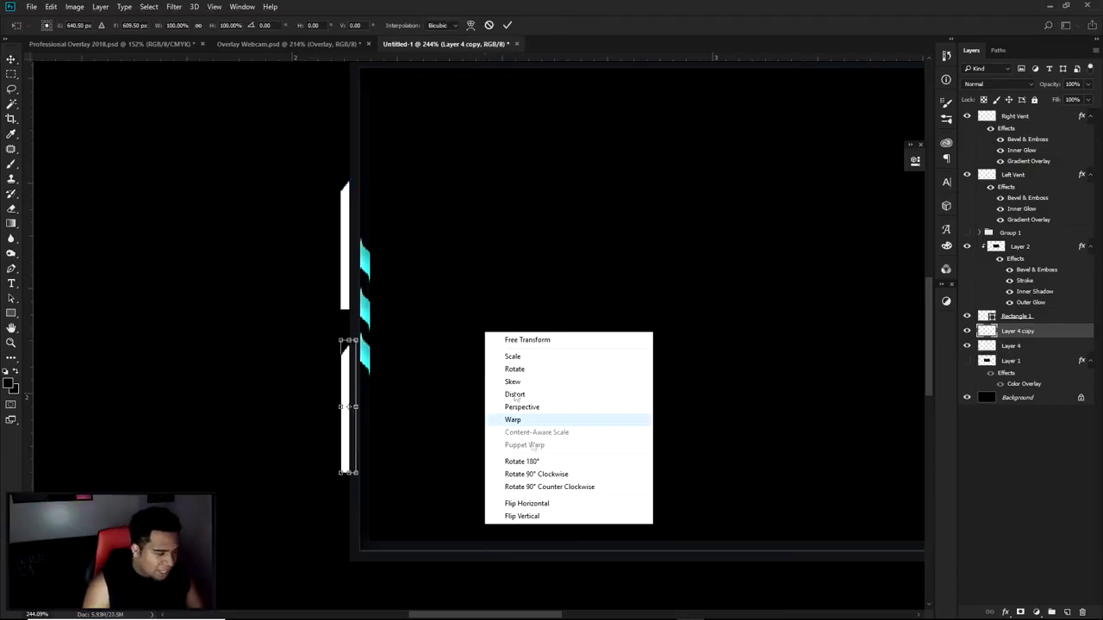
{"action": "left_click", "coordinate": [538, 515]}
{"action": "left_click_drag", "start_coordinate": [348, 380], "coordinate": [347, 351]}
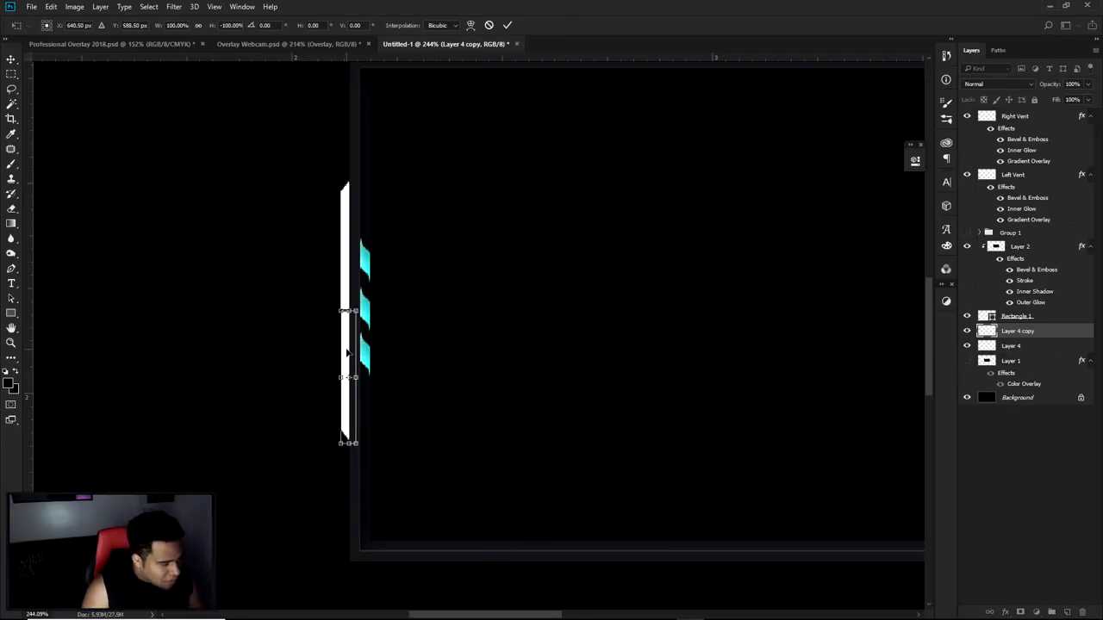
{"action": "key", "text": "Return"}
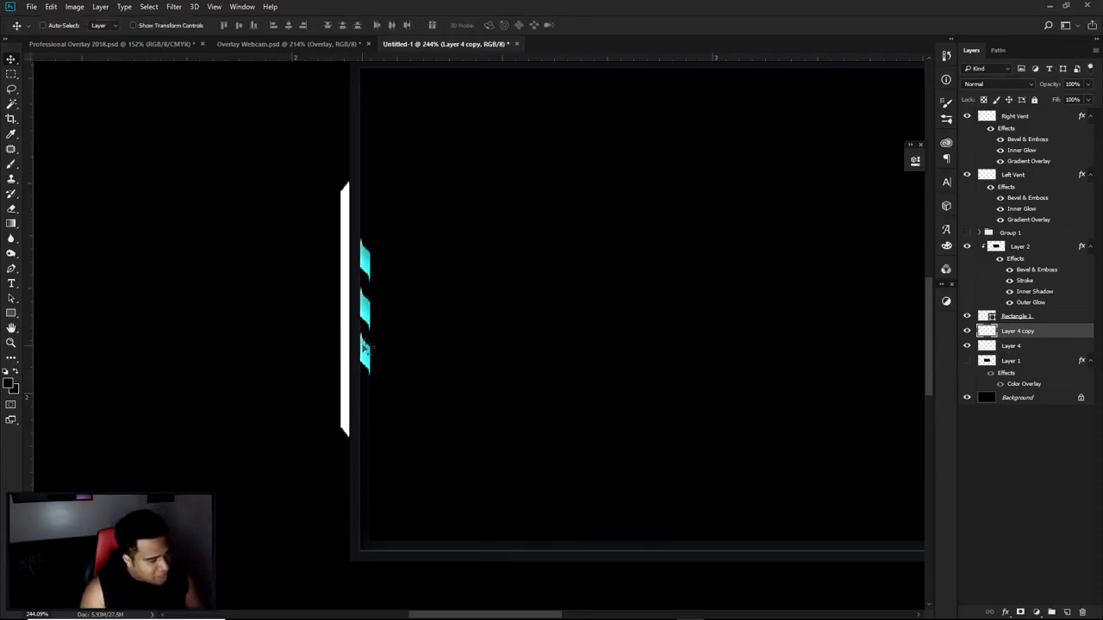
Merge the two half-bar layers into one and nudge the bar right, partly behind the frame's left edge
{"action": "scroll", "coordinate": [362, 349], "scroll_direction": "down", "scroll_amount": 5}
{"action": "scroll", "coordinate": [352, 308], "scroll_direction": "up", "scroll_amount": 4}
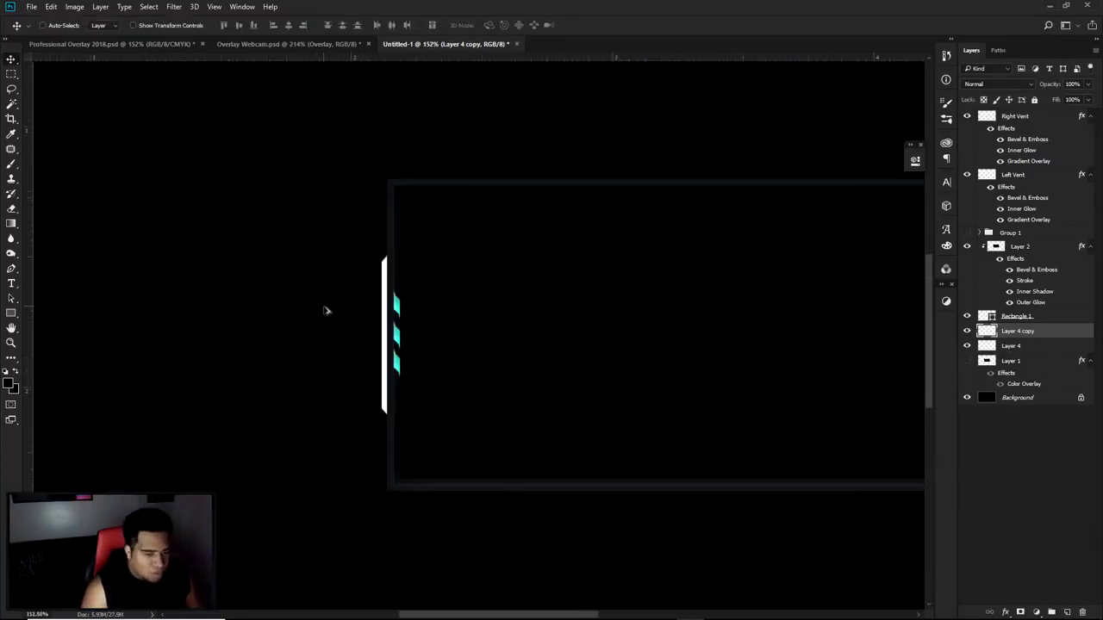
{"action": "left_click", "coordinate": [1013, 345], "text": "shift"}
{"action": "key", "text": "ctrl+e"}
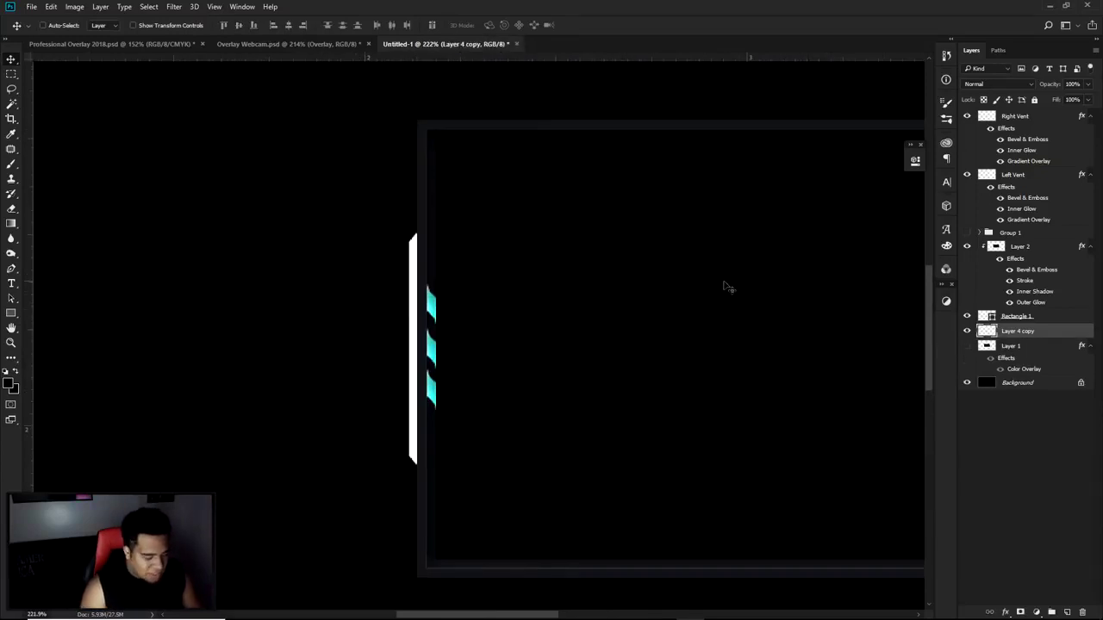
{"action": "key", "text": "Right"}
{"action": "key", "text": "Right"}
{"action": "key", "text": "Right"}
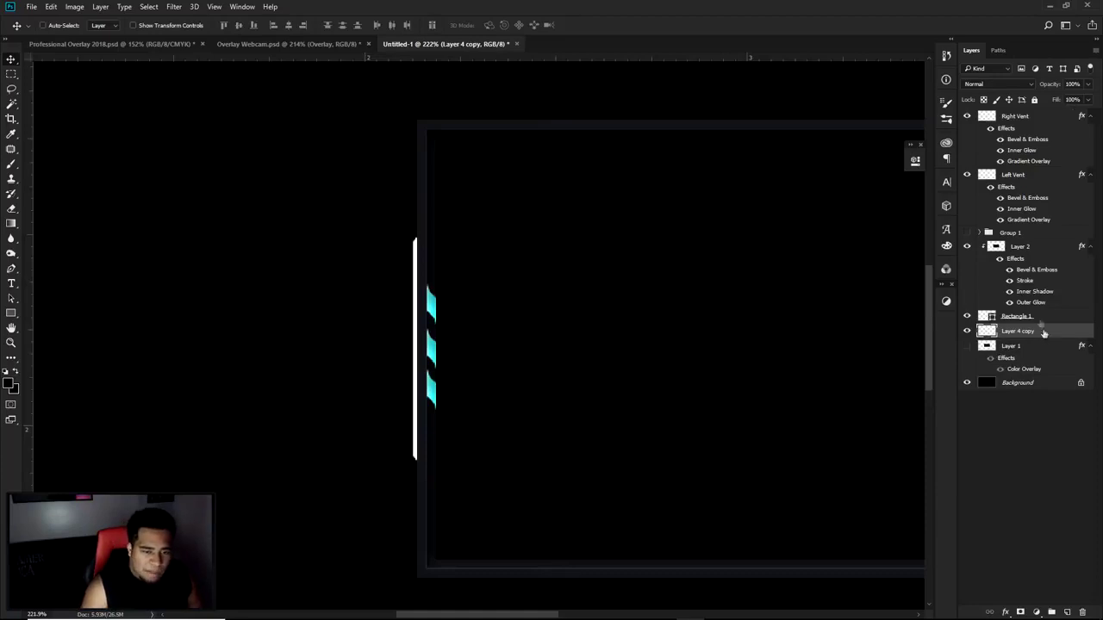
Darken the white left side bar to grey with a Hue/Saturation Lightness of -45
{"action": "double_click", "coordinate": [1051, 336]}
{"action": "left_click", "coordinate": [744, 157]}
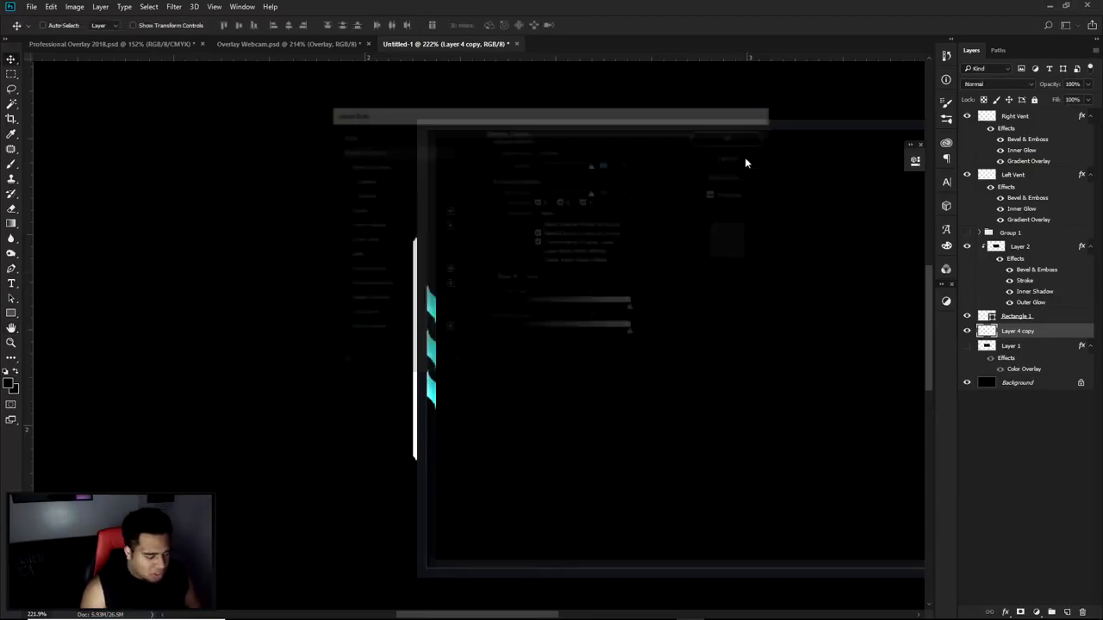
{"action": "key", "text": "ctrl+u"}
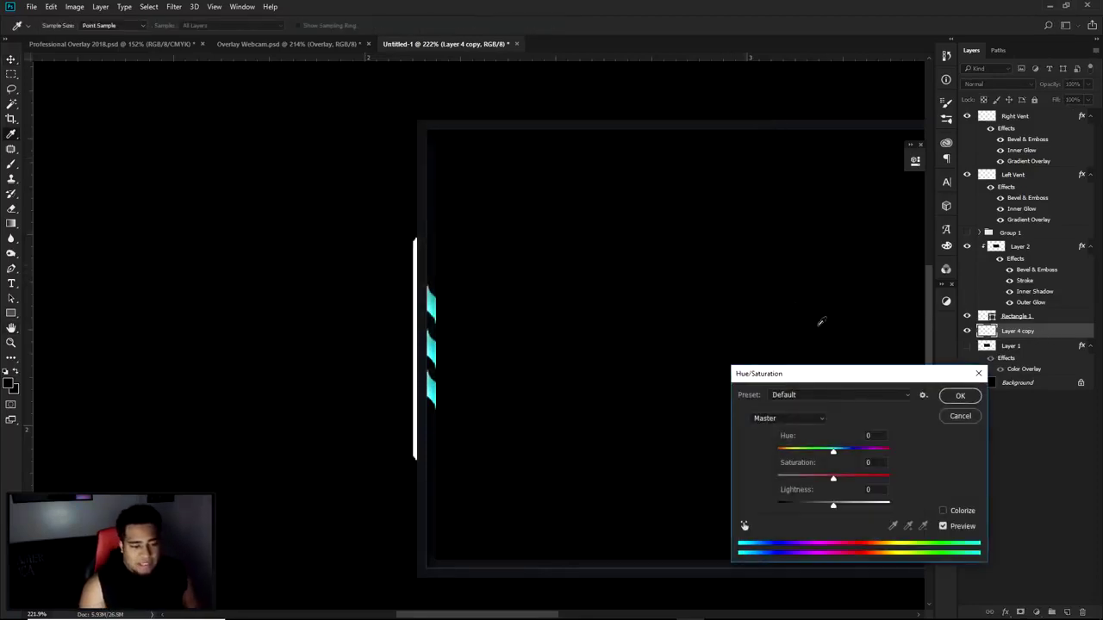
{"action": "left_click_drag", "start_coordinate": [834, 377], "coordinate": [713, 287]}
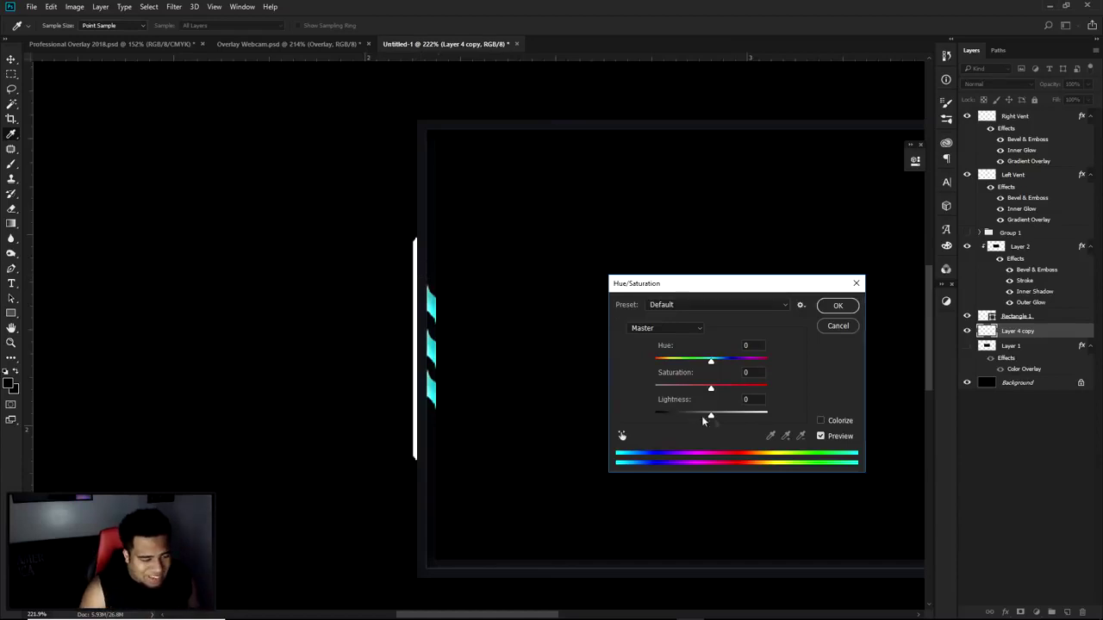
{"action": "left_click_drag", "start_coordinate": [711, 417], "coordinate": [686, 418]}
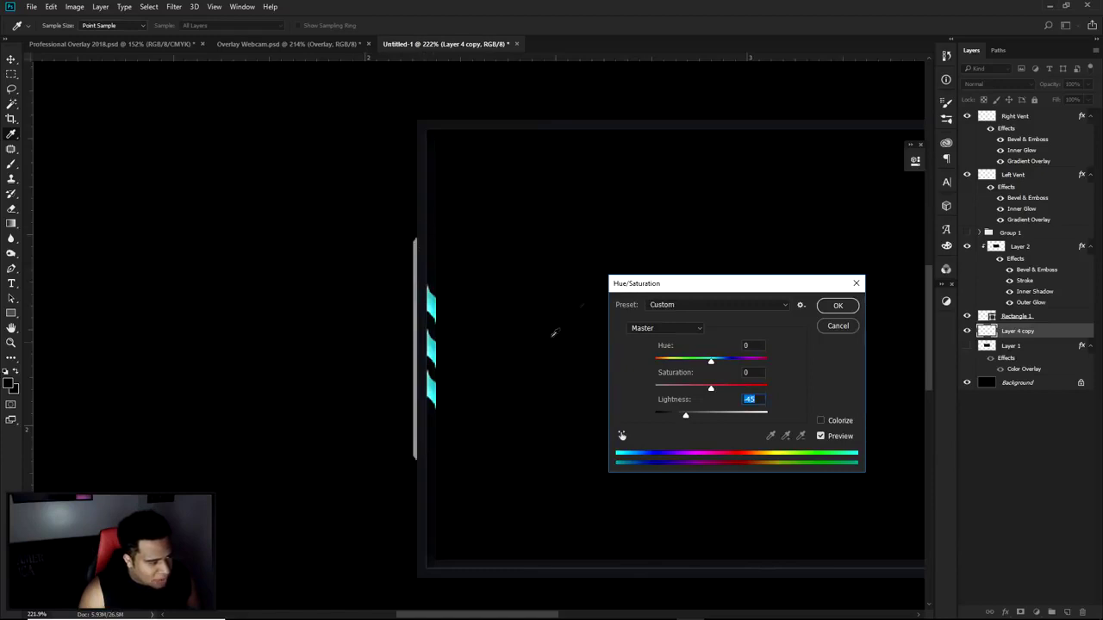
{"action": "left_click", "coordinate": [832, 306]}
{"action": "key", "text": "v"}
Duplicate the grey side bar to the frame's right side, flip the copy horizontally and place it along the outer edge
{"action": "key", "text": "ctrl+0"}
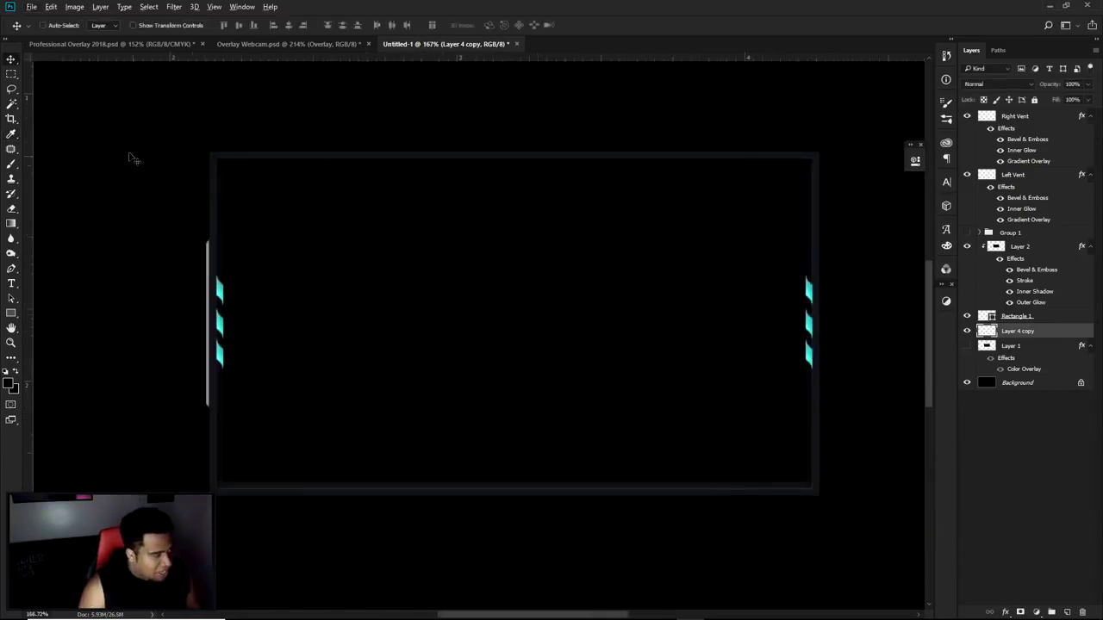
{"action": "left_click_drag", "start_coordinate": [215, 342], "coordinate": [803, 336]}
{"action": "left_click_drag", "start_coordinate": [695, 345], "coordinate": [623, 345]}
{"action": "key", "text": "ctrl+t"}
{"action": "right_click", "coordinate": [694, 349]}
{"action": "left_click", "coordinate": [735, 519]}
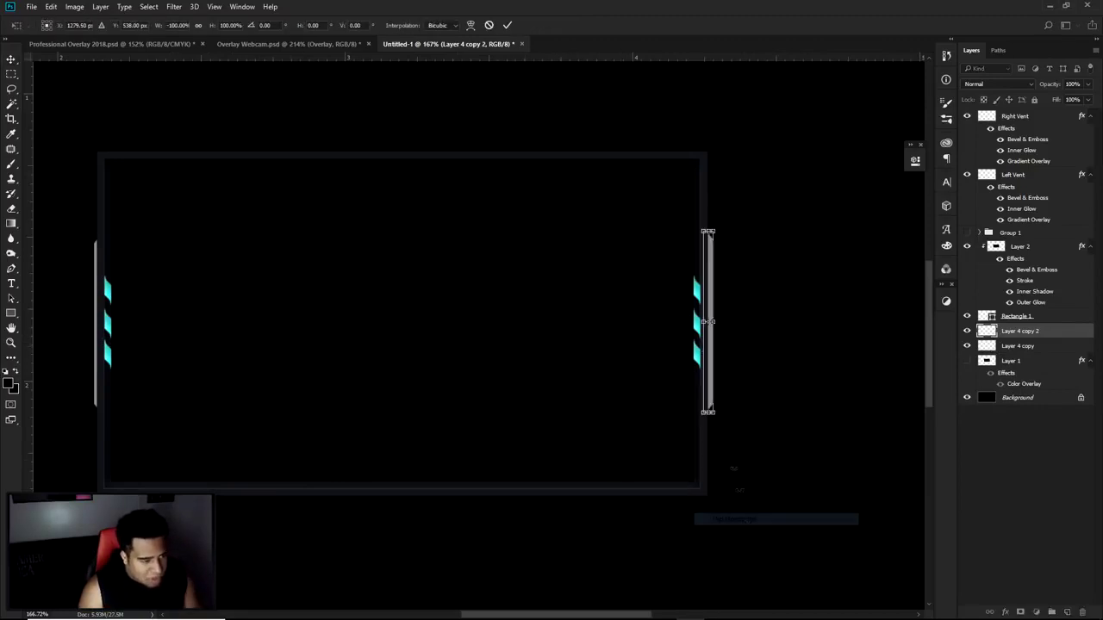
{"action": "key", "text": "Return"}
{"action": "scroll", "coordinate": [709, 317], "scroll_direction": "up", "scroll_amount": 2}
{"action": "scroll", "coordinate": [709, 317], "scroll_direction": "down", "scroll_amount": 2}
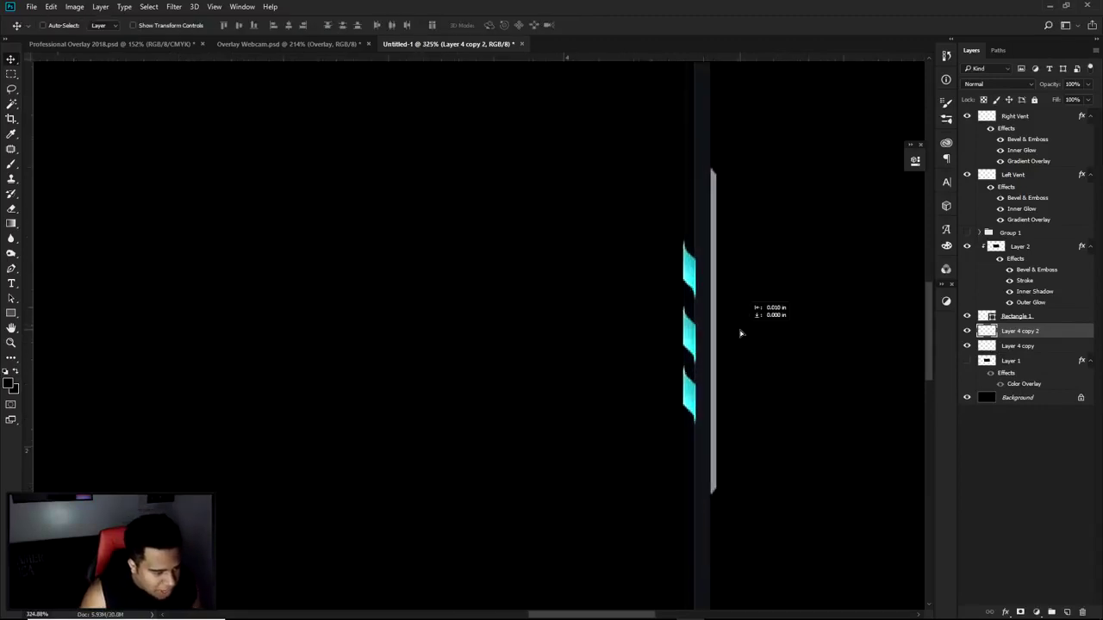
{"action": "scroll", "coordinate": [737, 297], "scroll_direction": "down", "scroll_amount": 3}
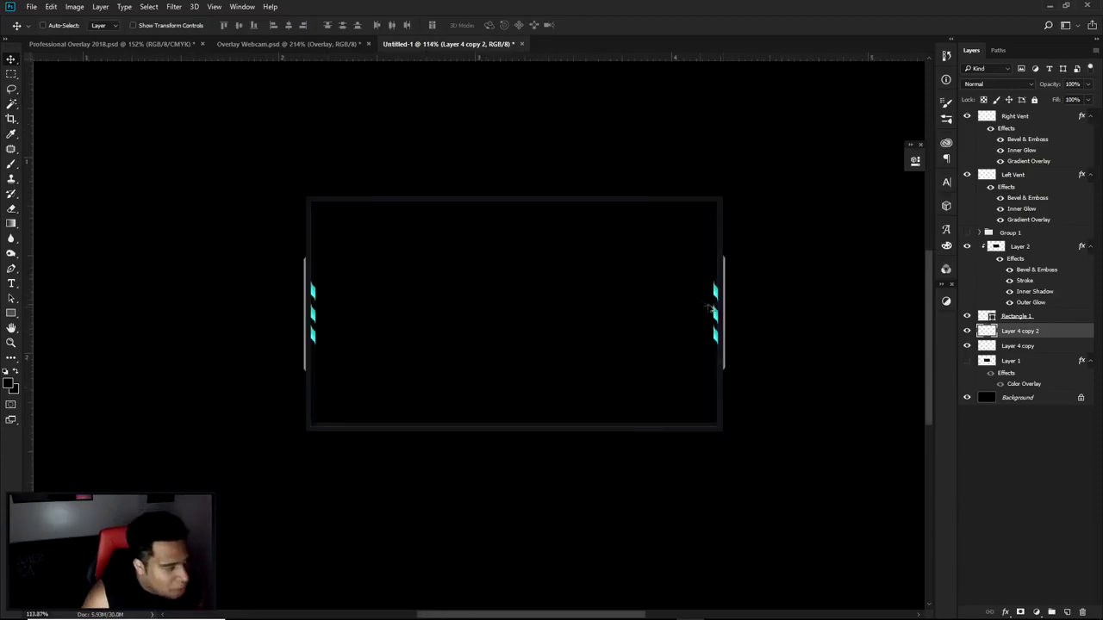
{"action": "left_click_drag", "start_coordinate": [728, 308], "coordinate": [723, 290]}
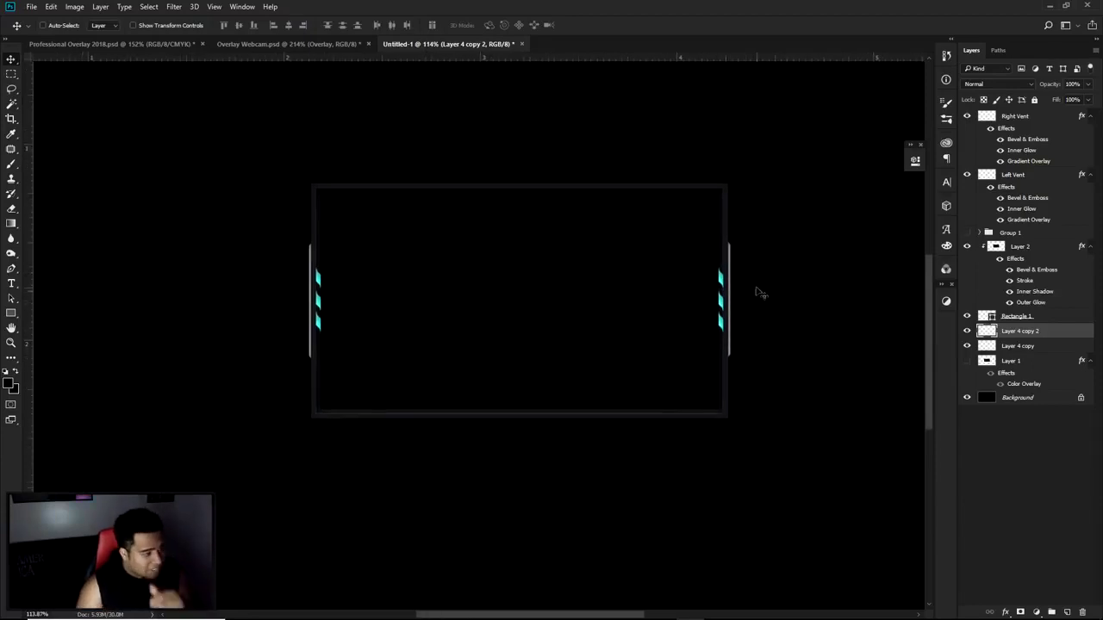
After checking the reference overlay, add a new layer above Left Vent and clip it to the vents
{"action": "left_click", "coordinate": [146, 45]}
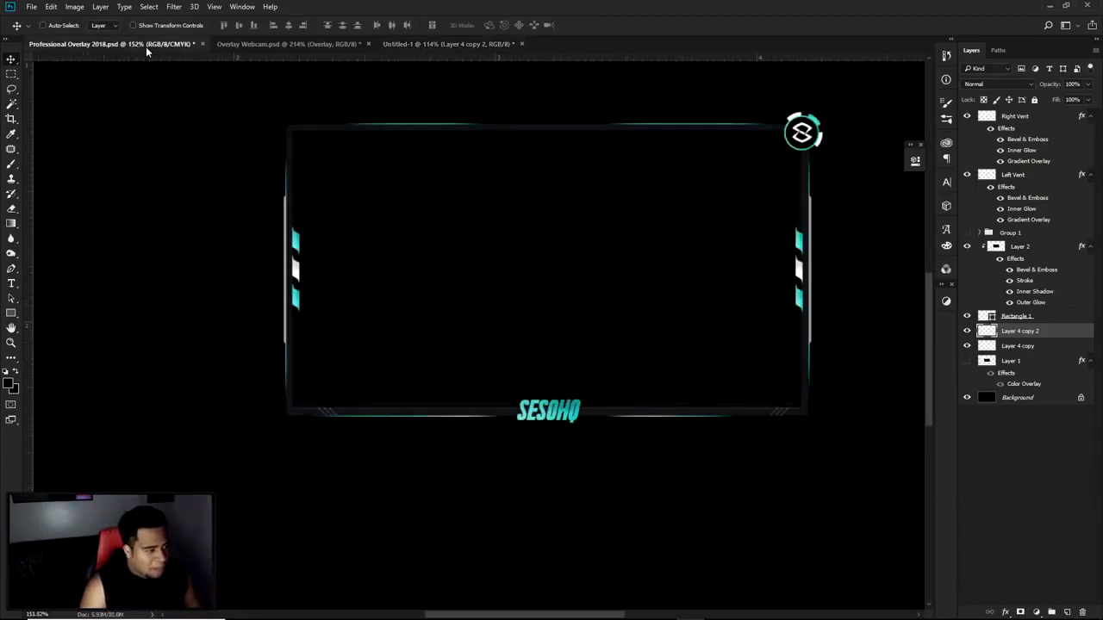
{"action": "left_click", "coordinate": [441, 43]}
{"action": "scroll", "coordinate": [316, 296], "scroll_direction": "up", "scroll_amount": 5}
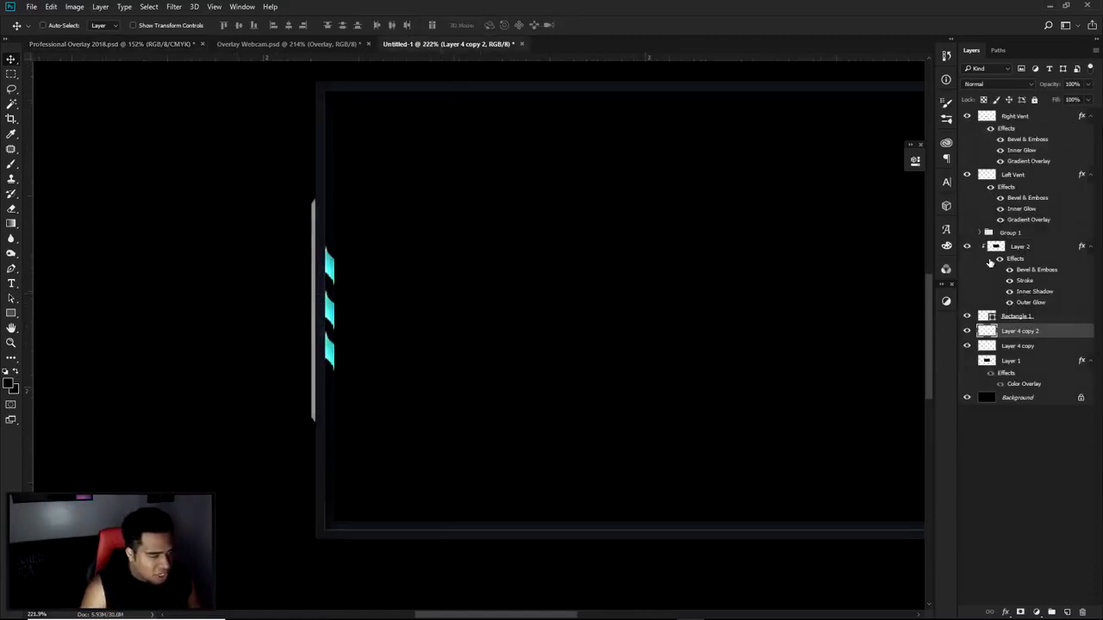
{"action": "left_click_drag", "start_coordinate": [721, 277], "coordinate": [677, 273]}
{"action": "left_click", "coordinate": [293, 308]}
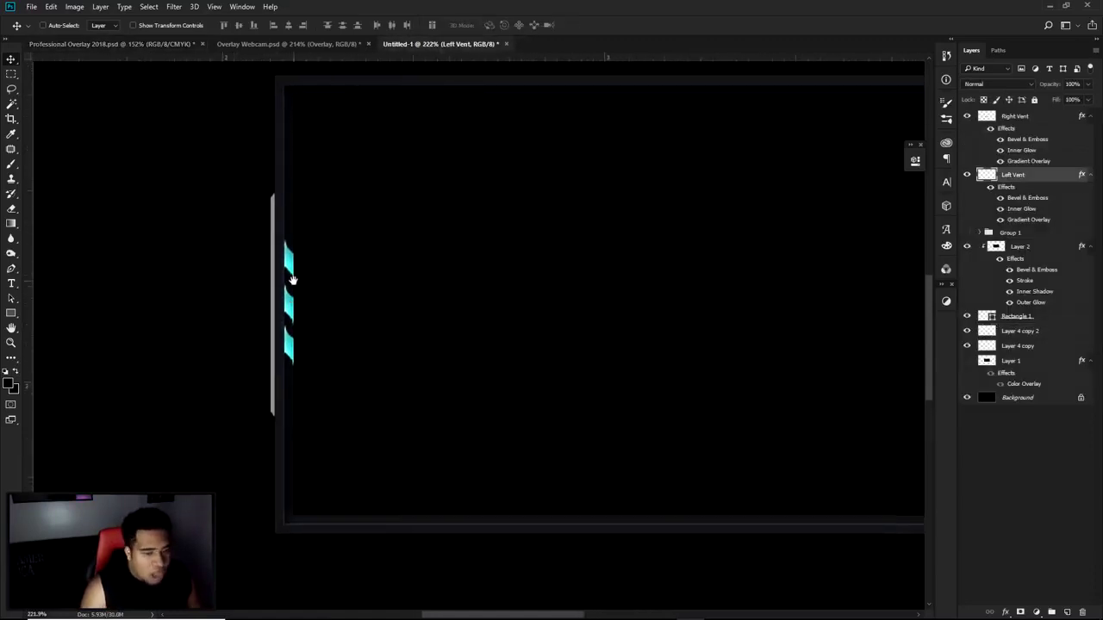
{"action": "left_click_drag", "start_coordinate": [293, 309], "coordinate": [320, 271]}
{"action": "left_click", "coordinate": [1068, 612]}
{"action": "right_click", "coordinate": [1017, 172]}
{"action": "left_click", "coordinate": [900, 306]}
{"action": "key", "text": "p"}
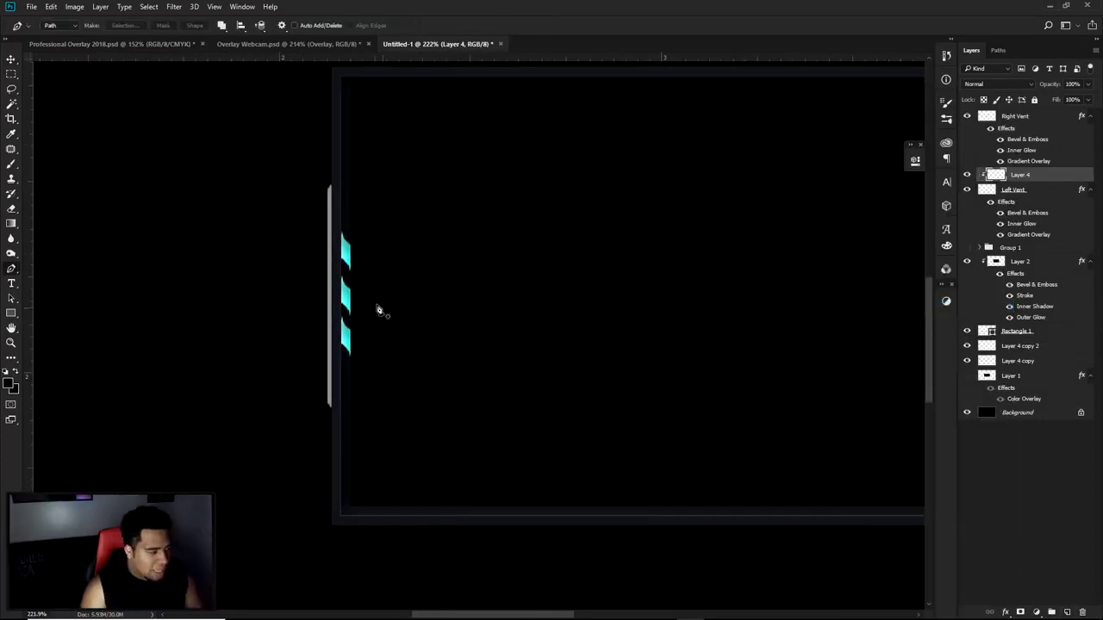
Draw a closed Pen path around the middle left vent stripe, fill it with white and delete the path
{"action": "scroll", "coordinate": [293, 298], "scroll_direction": "up", "scroll_amount": 5}
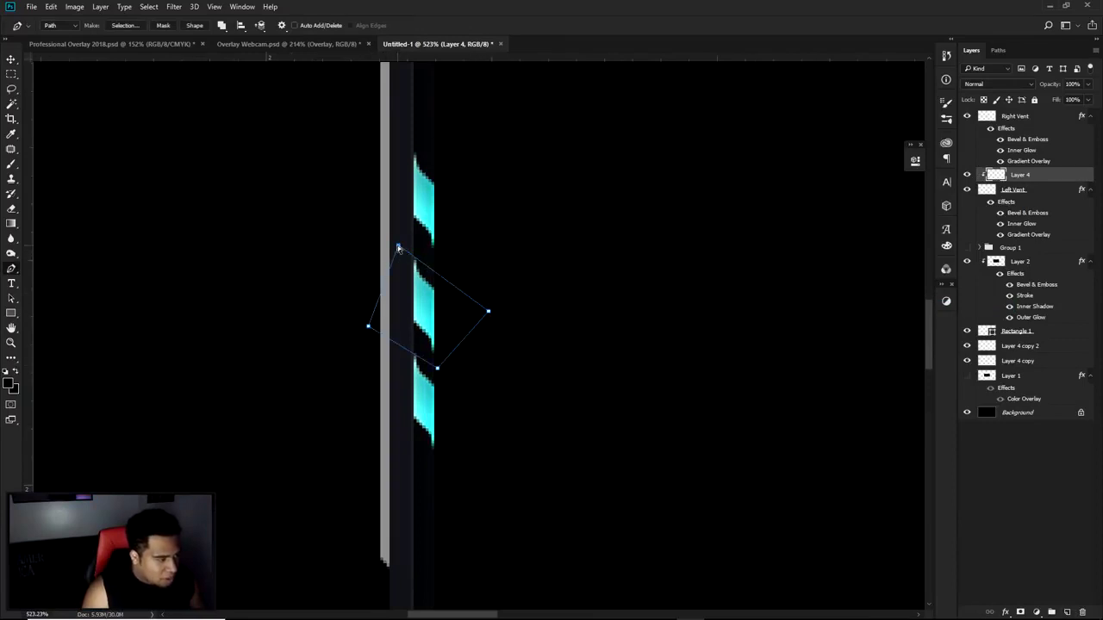
{"action": "right_click", "coordinate": [479, 249]}
{"action": "left_click", "coordinate": [500, 322]}
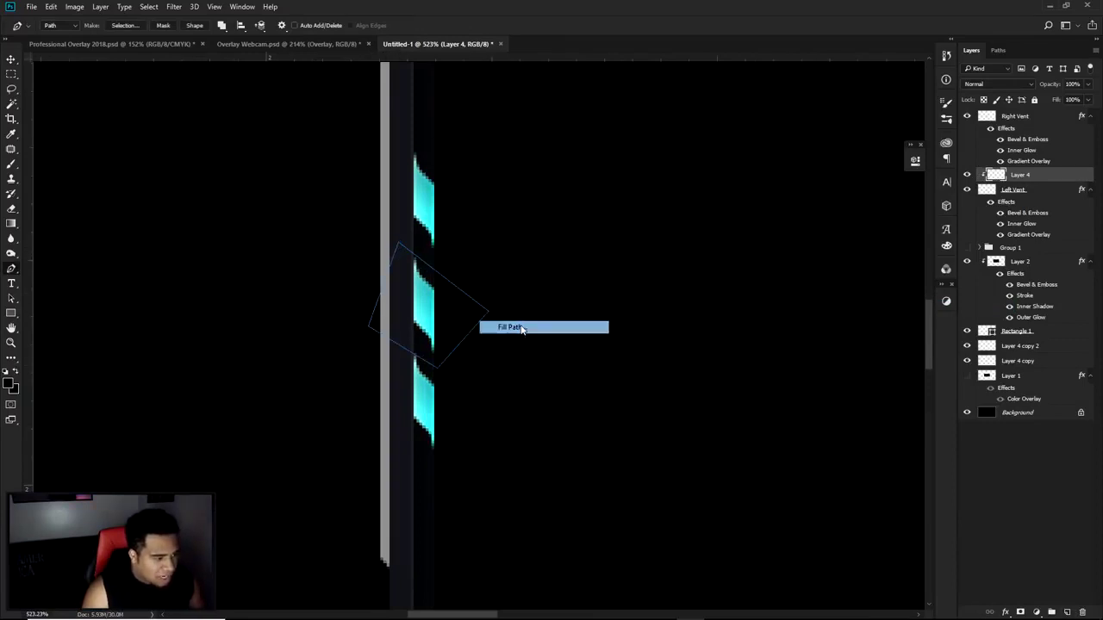
{"action": "left_click", "coordinate": [662, 272]}
{"action": "right_click", "coordinate": [607, 264]}
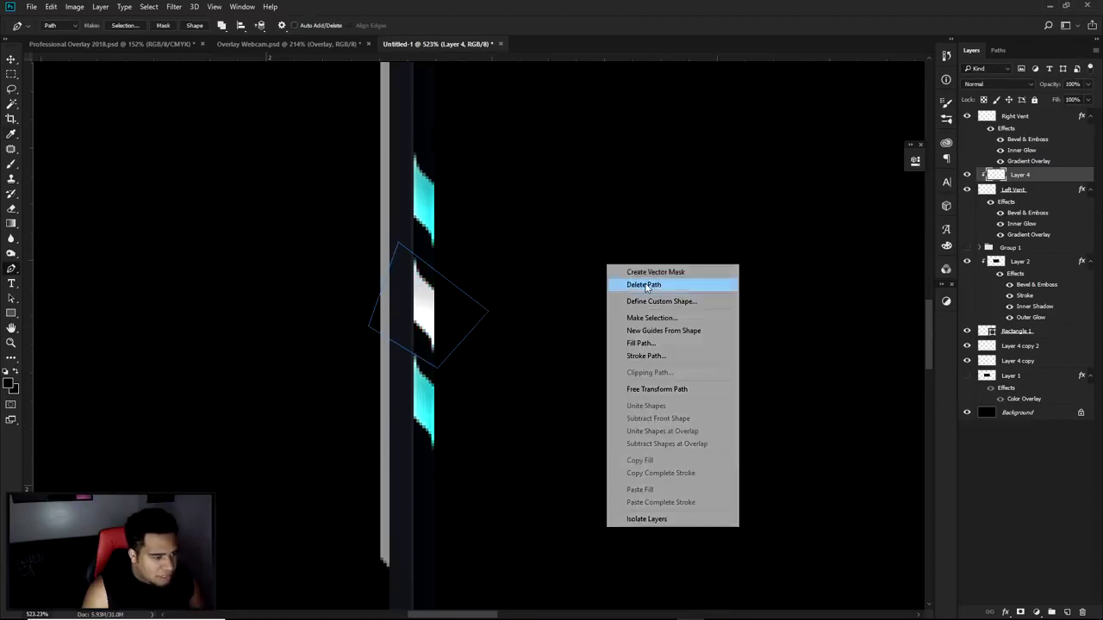
{"action": "left_click", "coordinate": [625, 282]}
Duplicate the white stripe layer, clip the copy to Right Vent and move it over the middle right stripe
{"action": "scroll", "coordinate": [647, 288], "scroll_direction": "down", "scroll_amount": 4}
{"action": "left_click_drag", "start_coordinate": [720, 309], "coordinate": [291, 320]}
{"action": "key", "text": "v"}
{"action": "scroll", "coordinate": [337, 319], "scroll_direction": "down", "scroll_amount": 3}
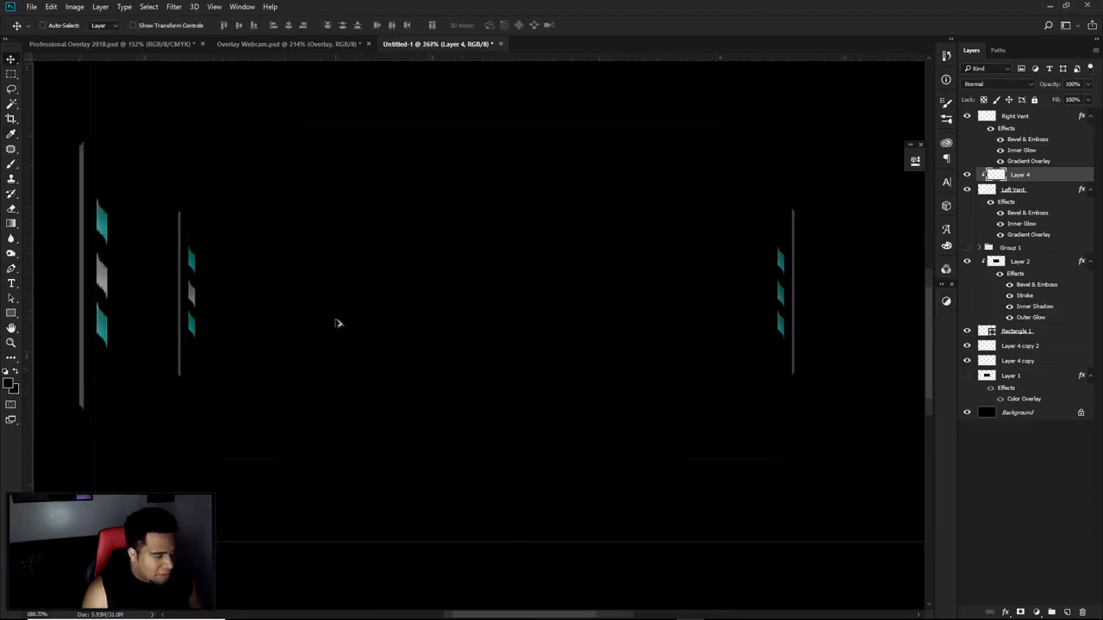
{"action": "key", "text": "ctrl+j"}
{"action": "left_click_drag", "start_coordinate": [1017, 175], "coordinate": [1026, 116]}
{"action": "right_click", "coordinate": [1025, 116]}
{"action": "left_click", "coordinate": [939, 308]}
{"action": "left_click_drag", "start_coordinate": [805, 288], "coordinate": [799, 285]}
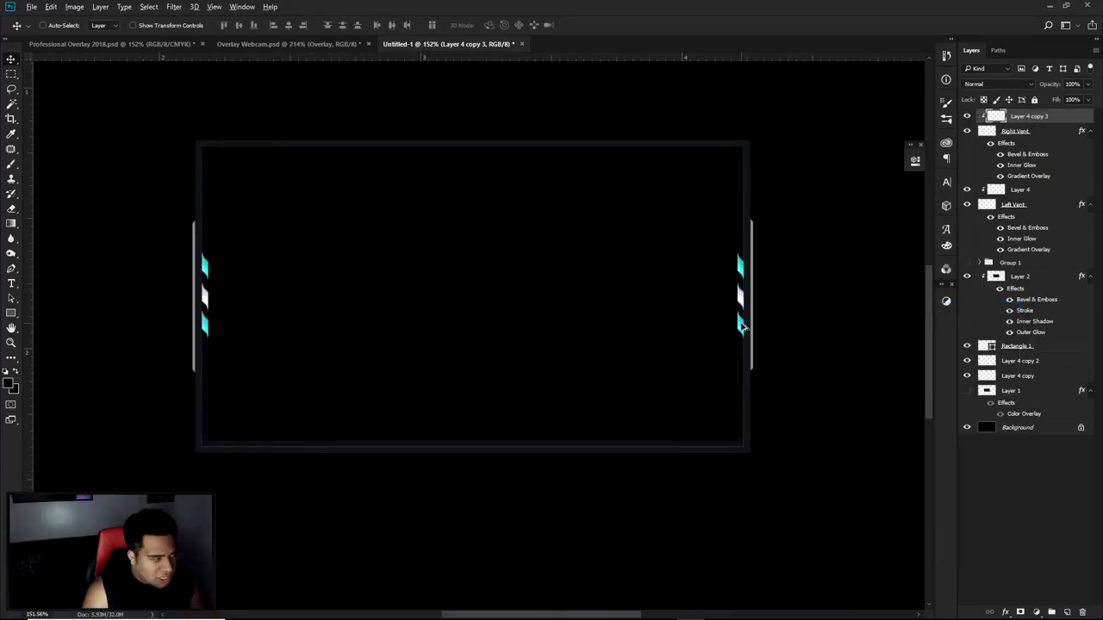
Check the reference overlay's thin edge lines and add a new empty layer directly above Layer 1 in Untitled-1
{"action": "scroll", "coordinate": [741, 326], "scroll_direction": "down", "scroll_amount": 2}
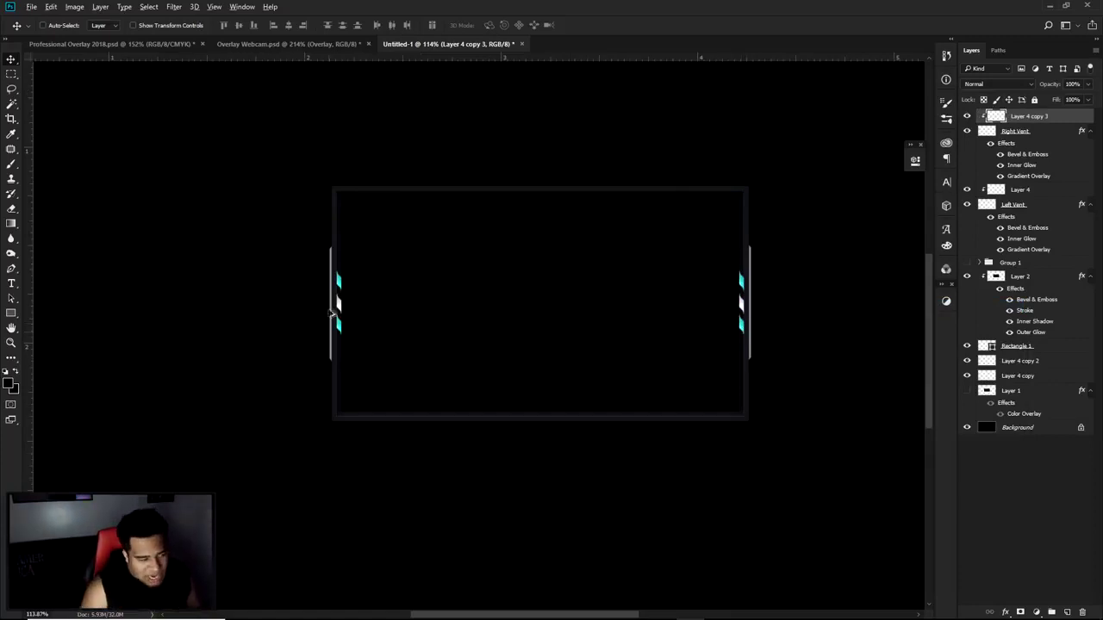
{"action": "scroll", "coordinate": [334, 312], "scroll_direction": "up", "scroll_amount": 2}
{"action": "scroll", "coordinate": [497, 313], "scroll_direction": "down", "scroll_amount": 2}
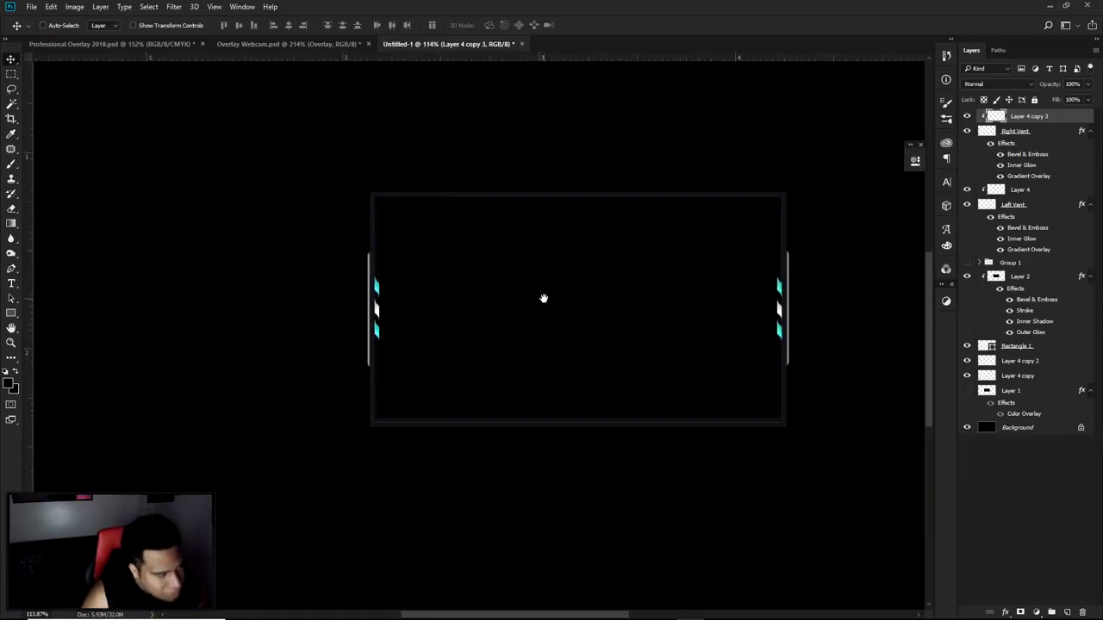
{"action": "left_click_drag", "start_coordinate": [543, 298], "coordinate": [537, 290]}
{"action": "left_click", "coordinate": [178, 46]}
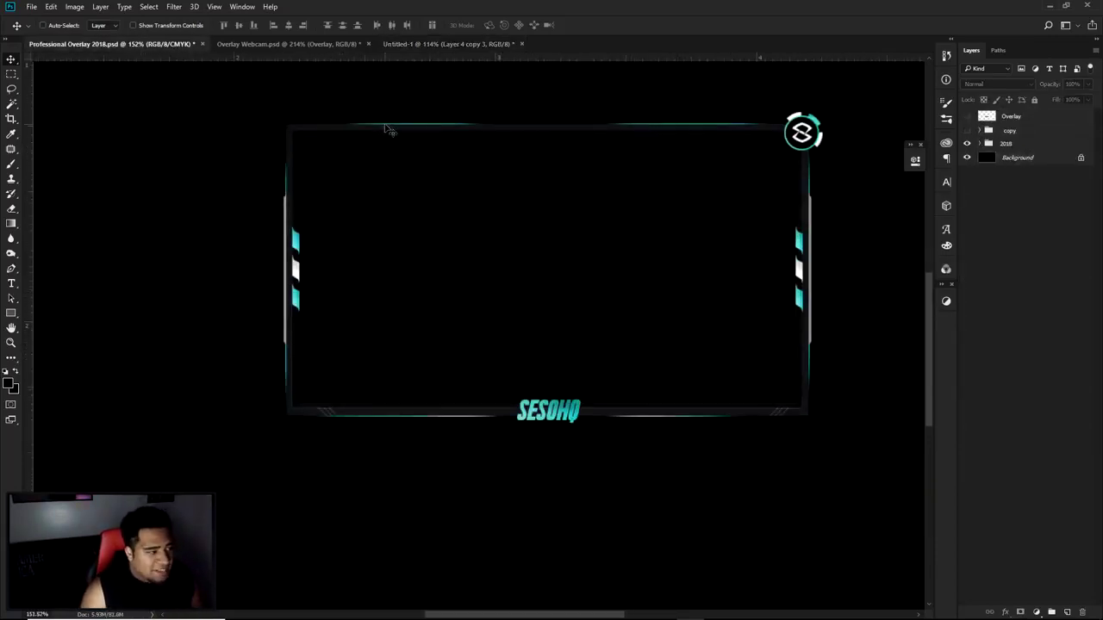
{"action": "left_click", "coordinate": [404, 45]}
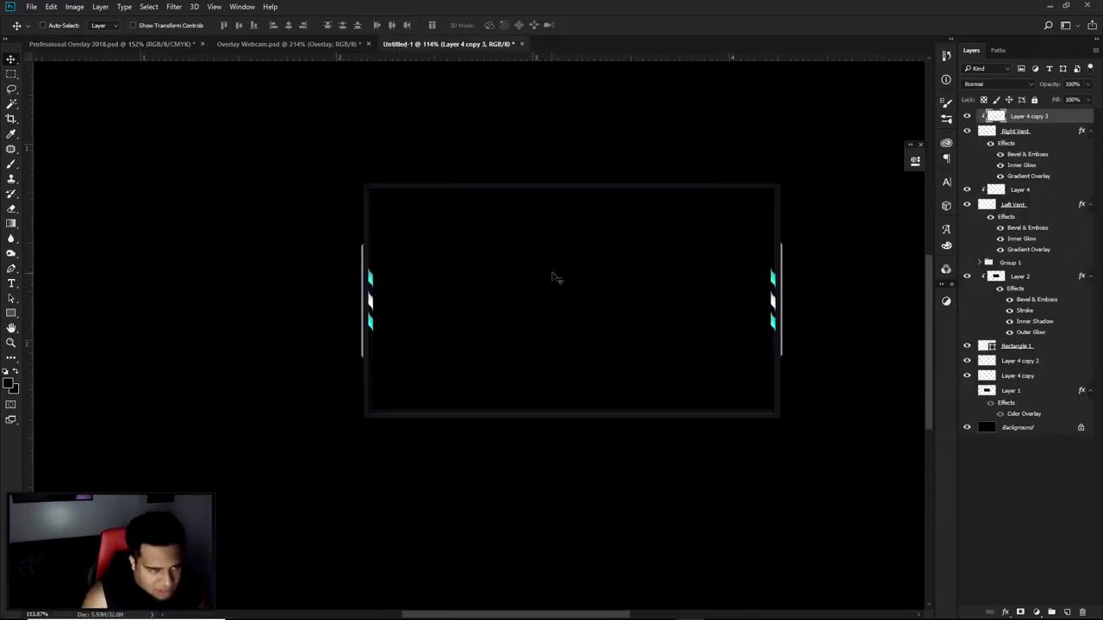
{"action": "left_click_drag", "start_coordinate": [1008, 392], "coordinate": [1012, 434]}
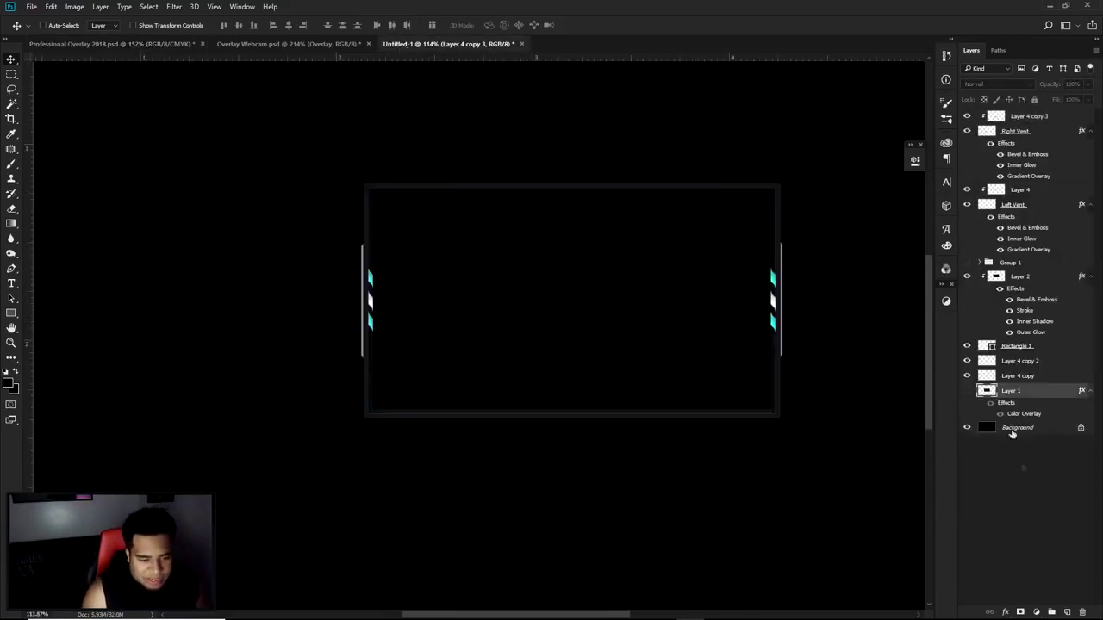
{"action": "left_click", "coordinate": [1069, 612]}
Draw a rectangular selection of about 2.15 × 1.22 in around the outside of the whole webcam frame on Layer 5
{"action": "key", "text": "m"}
{"action": "scroll", "coordinate": [374, 223], "scroll_direction": "up", "scroll_amount": 2}
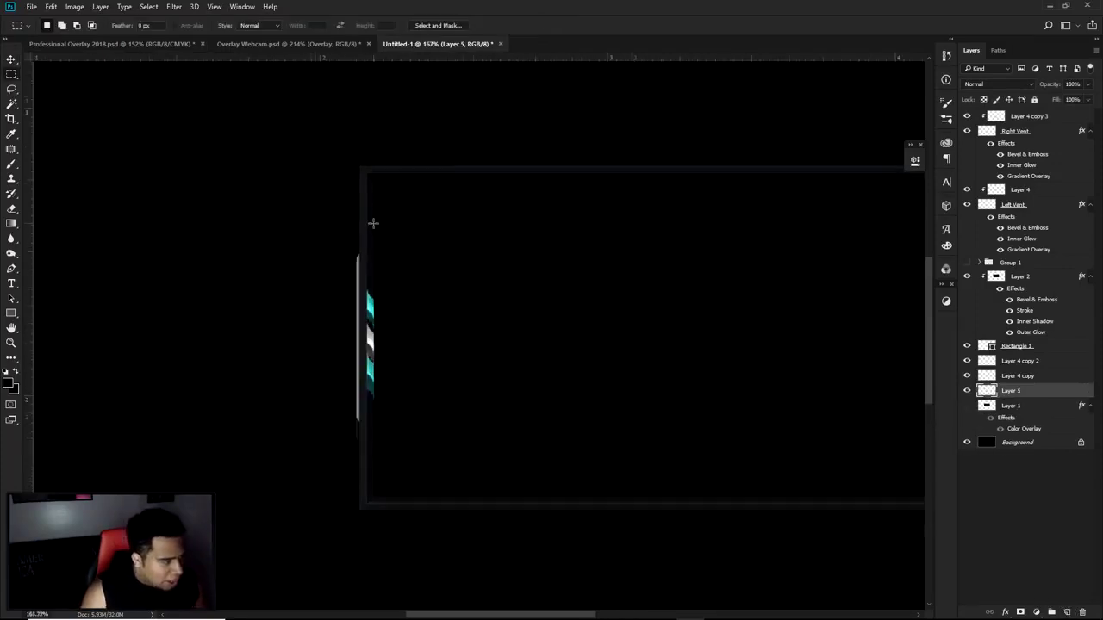
{"action": "scroll", "coordinate": [373, 223], "scroll_direction": "up", "scroll_amount": 8}
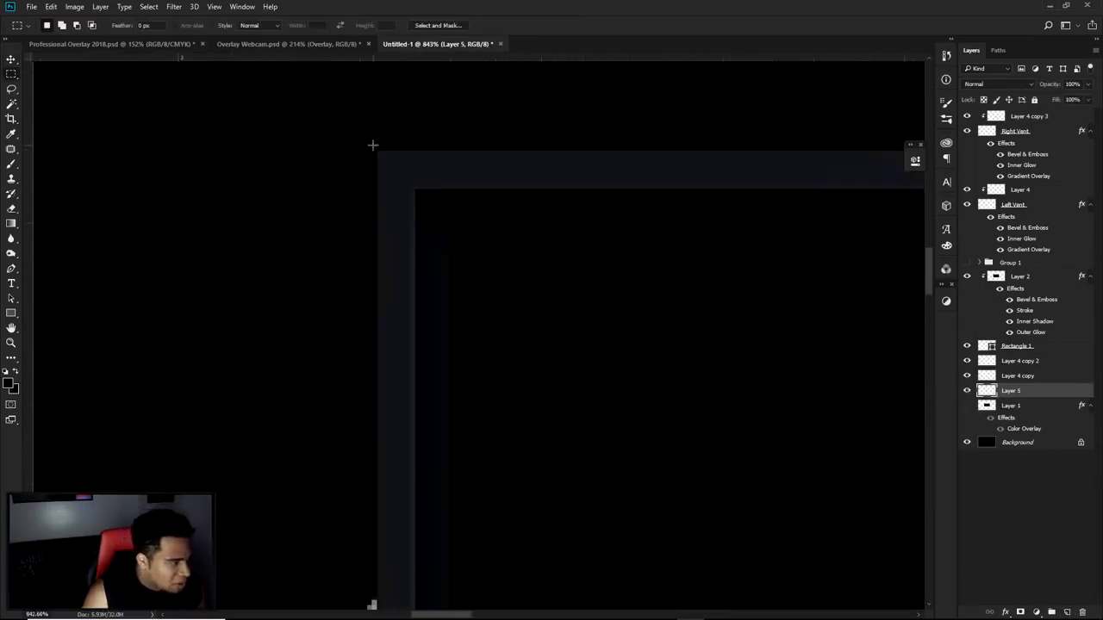
{"action": "left_click_drag", "start_coordinate": [368, 142], "coordinate": [374, 461]}
{"action": "left_click_drag", "start_coordinate": [445, 567], "coordinate": [488, 607]}
{"action": "scroll", "coordinate": [486, 525], "scroll_direction": "down", "scroll_amount": 5}
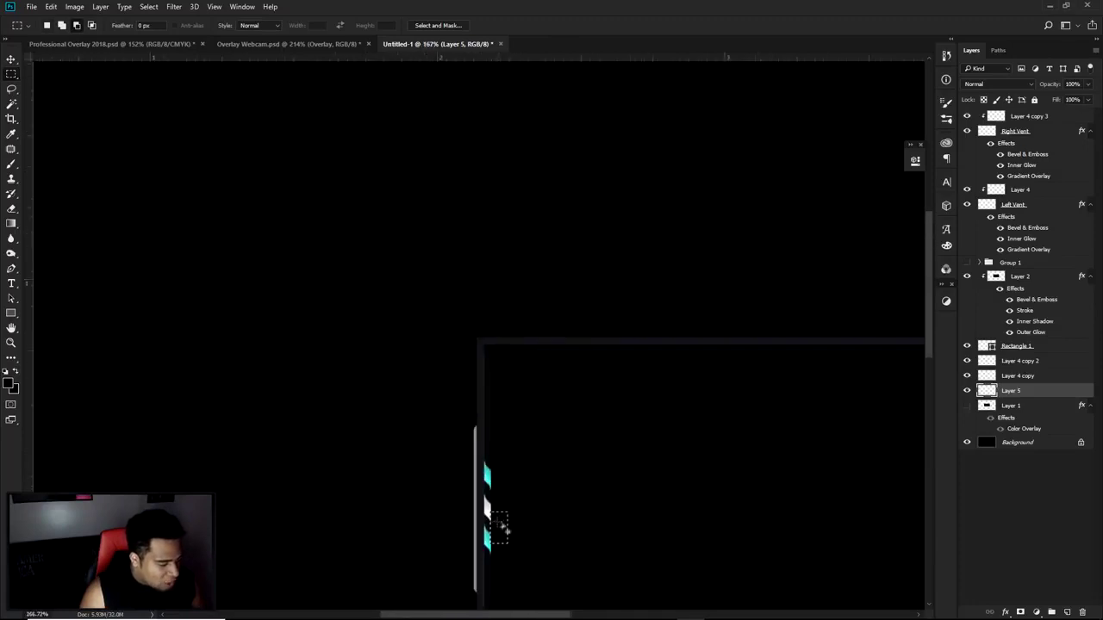
{"action": "left_click_drag", "start_coordinate": [571, 512], "coordinate": [360, 297]}
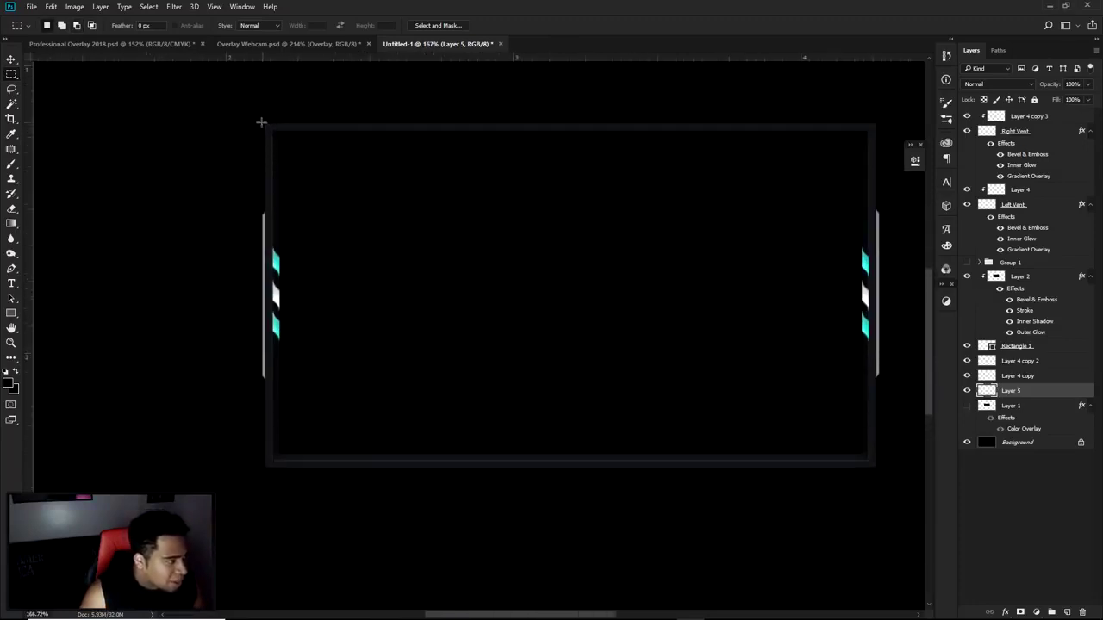
{"action": "left_click_drag", "start_coordinate": [276, 148], "coordinate": [878, 470]}
Start transforming the selection and pull its upper-left edges closer to the frame, reaching 99.85% width and 99.73% height
{"action": "scroll", "coordinate": [878, 470], "scroll_direction": "up", "scroll_amount": 4}
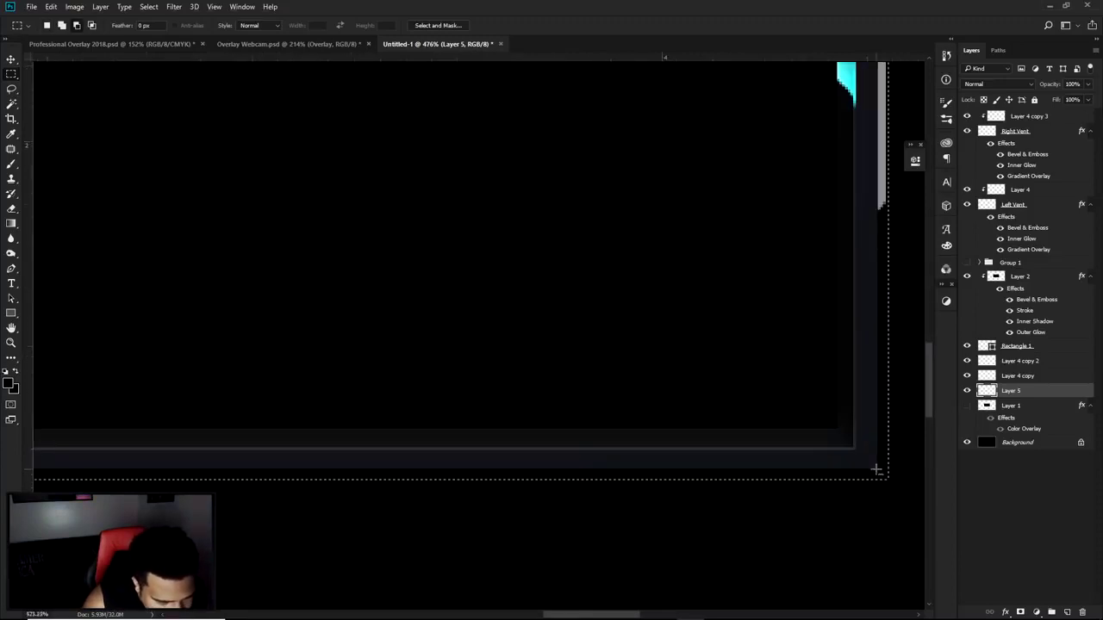
{"action": "left_click_drag", "start_coordinate": [486, 237], "coordinate": [546, 320]}
{"action": "scroll", "coordinate": [365, 333], "scroll_direction": "up", "scroll_amount": 6}
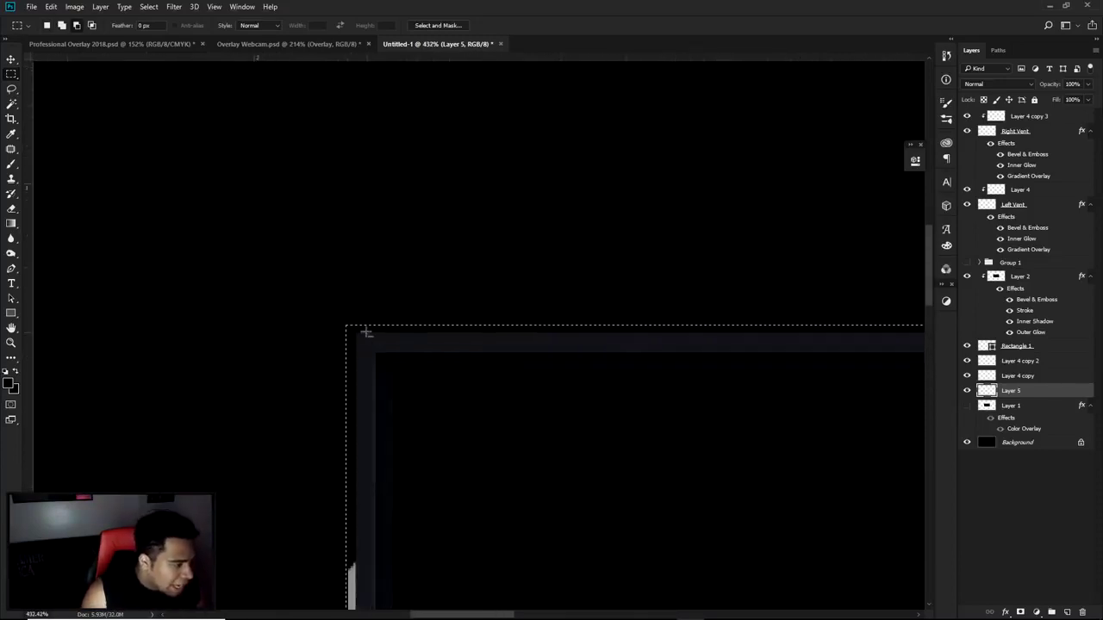
{"action": "scroll", "coordinate": [377, 336], "scroll_direction": "up", "scroll_amount": 2}
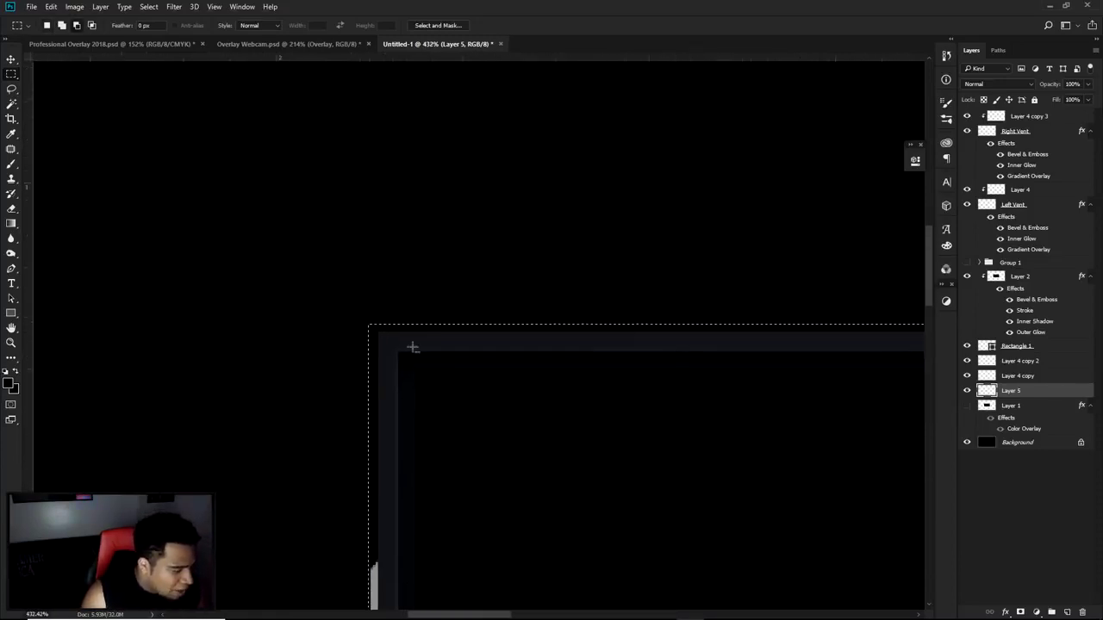
{"action": "scroll", "coordinate": [376, 343], "scroll_direction": "up", "scroll_amount": 1}
{"action": "scroll", "coordinate": [378, 342], "scroll_direction": "down", "scroll_amount": 2}
{"action": "right_click", "coordinate": [379, 341]}
{"action": "left_click", "coordinate": [414, 484]}
{"action": "scroll", "coordinate": [378, 345], "scroll_direction": "down", "scroll_amount": 1}
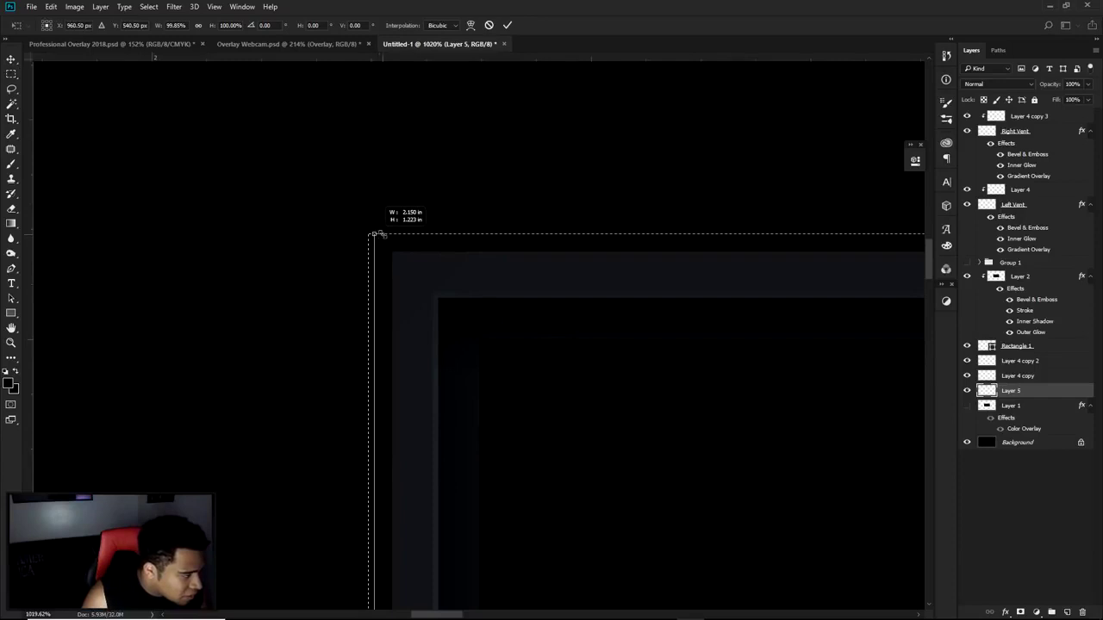
{"action": "left_click_drag", "start_coordinate": [375, 236], "coordinate": [392, 240]}
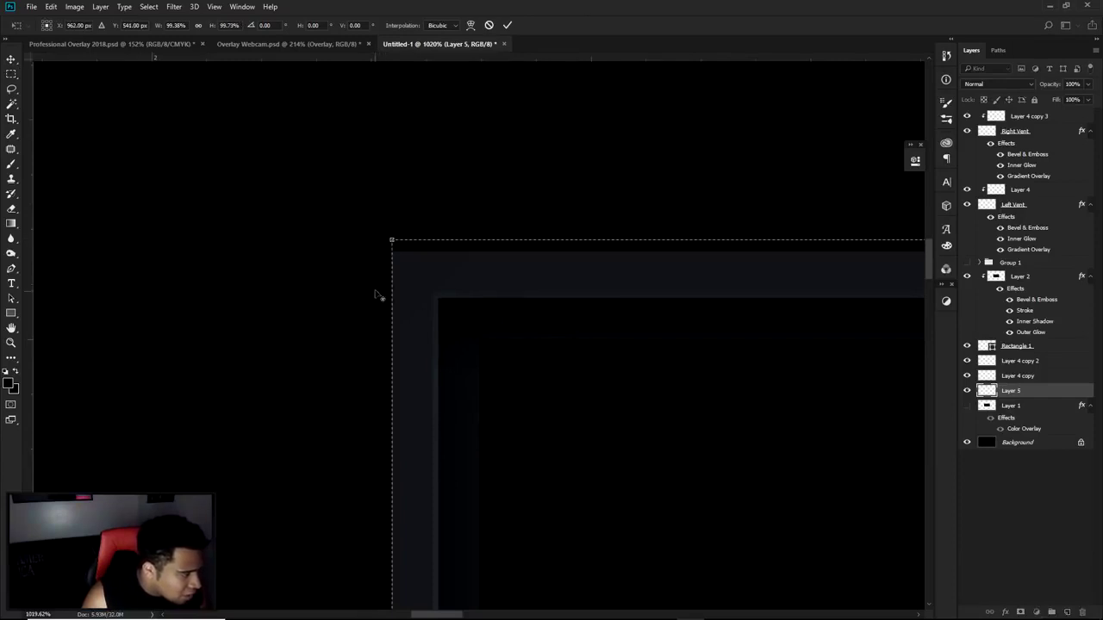
{"action": "key", "text": "ctrl+z"}
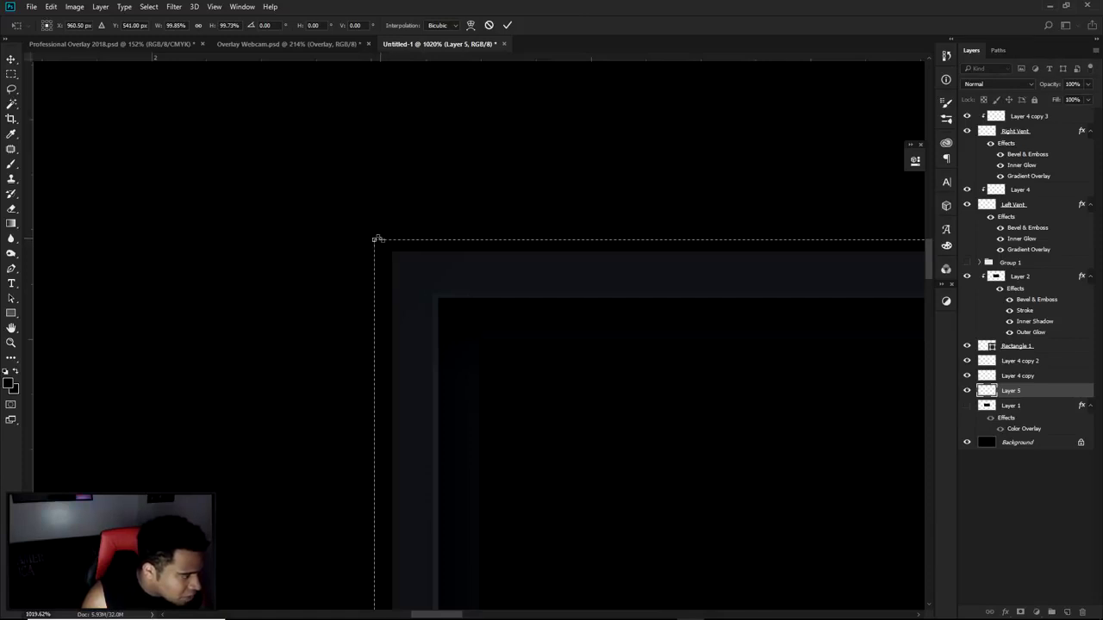
Move the selection's left edge slightly inward along the left grey bar, to 99.69% width
{"action": "scroll", "coordinate": [399, 312], "scroll_direction": "up", "scroll_amount": 3}
{"action": "scroll", "coordinate": [399, 312], "scroll_direction": "down", "scroll_amount": 2}
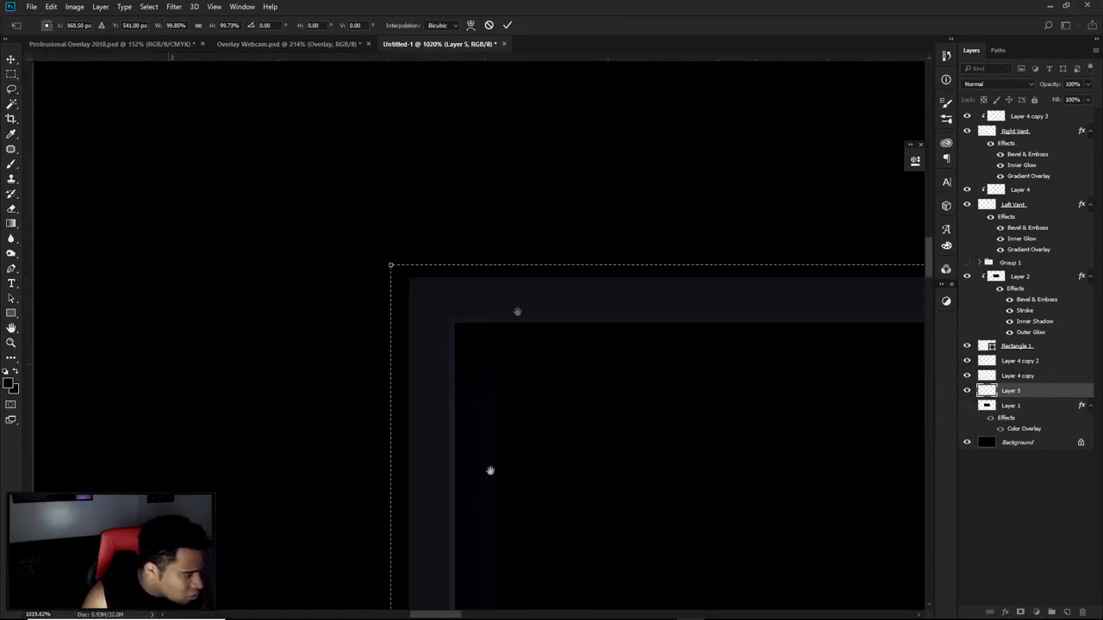
{"action": "scroll", "coordinate": [485, 249], "scroll_direction": "up", "scroll_amount": 5}
{"action": "scroll", "coordinate": [560, 105], "scroll_direction": "down", "scroll_amount": 5}
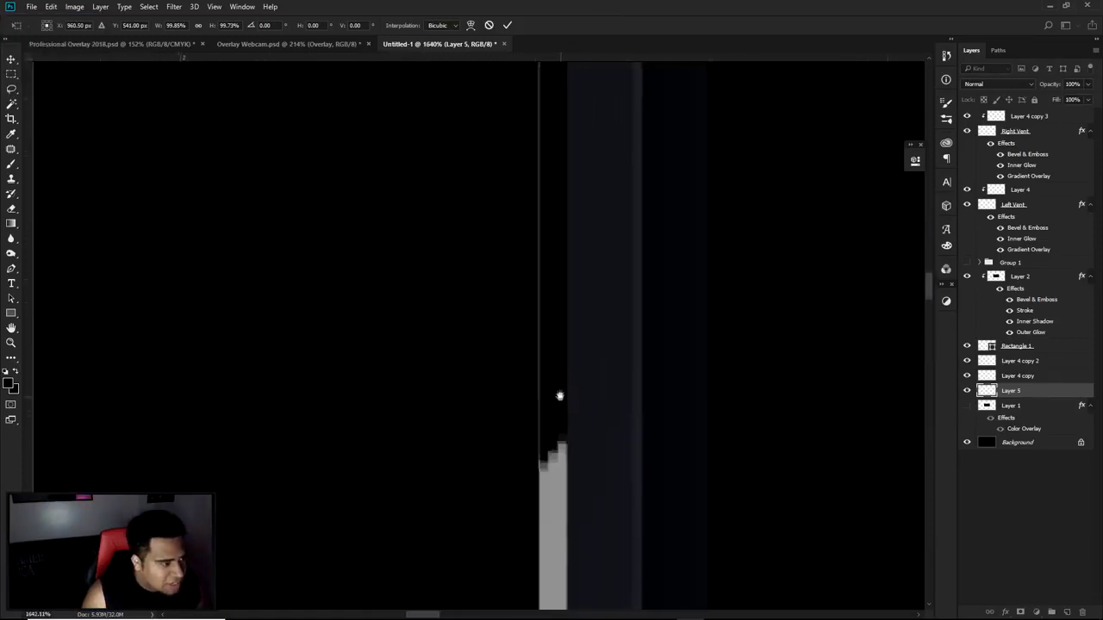
{"action": "scroll", "coordinate": [510, 451], "scroll_direction": "up", "scroll_amount": 6}
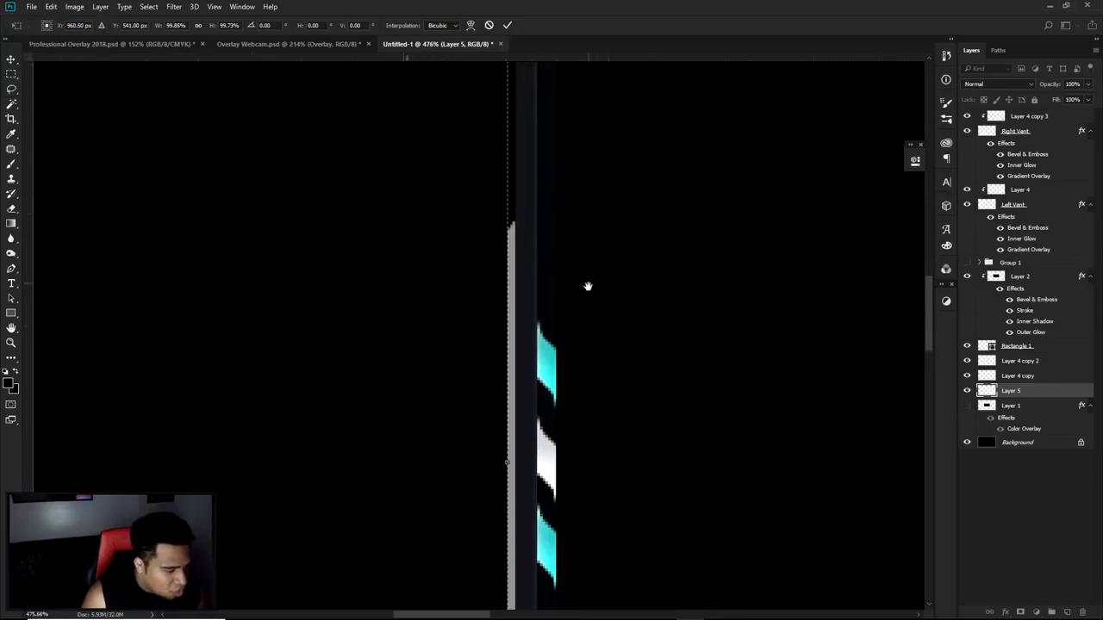
{"action": "mouse_move", "coordinate": [510, 452]}
{"action": "left_mouse_down"}
{"action": "mouse_move", "coordinate": [518, 442]}
{"action": "mouse_move", "coordinate": [522, 450]}
{"action": "left_mouse_up"}
{"action": "scroll", "coordinate": [522, 448], "scroll_direction": "down", "scroll_amount": 4}
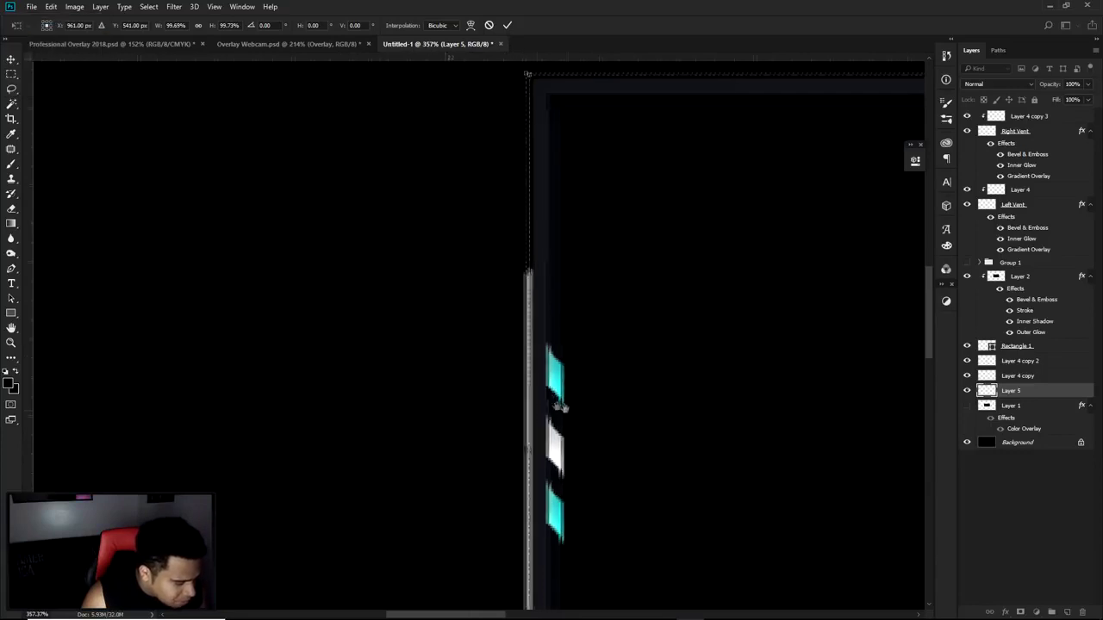
Raise the selection's bottom edge closer to the lower frame border, to 99.46% height
{"action": "left_click_drag", "start_coordinate": [857, 526], "coordinate": [529, 320]}
{"action": "scroll", "coordinate": [518, 305], "scroll_direction": "down", "scroll_amount": 4}
{"action": "scroll", "coordinate": [710, 404], "scroll_direction": "up", "scroll_amount": 7}
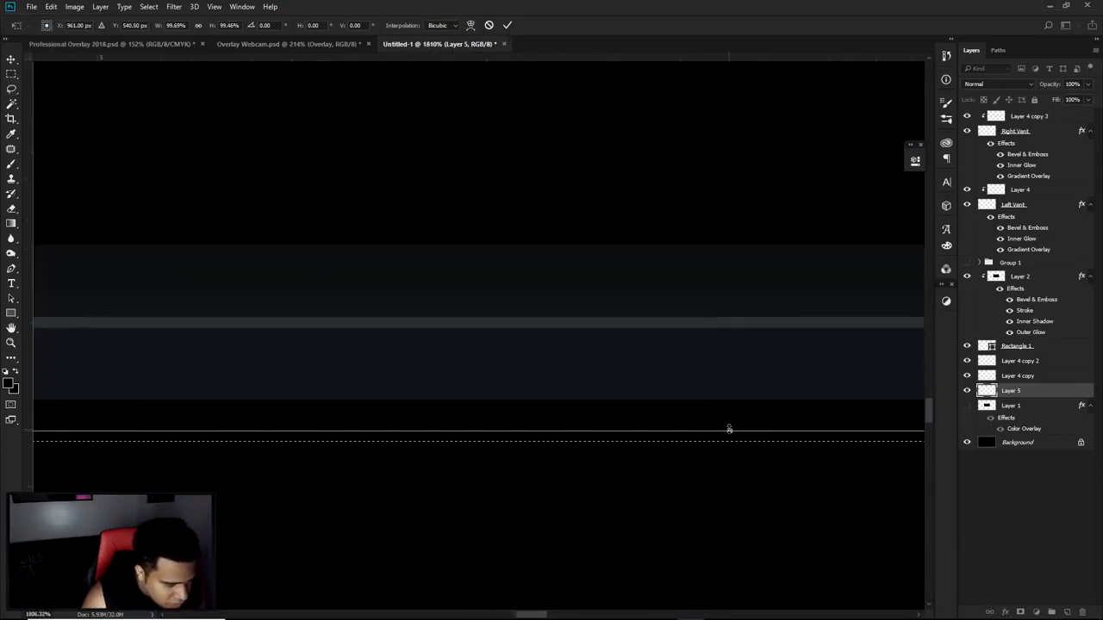
{"action": "scroll", "coordinate": [728, 430], "scroll_direction": "down", "scroll_amount": 6}
{"action": "key", "text": "alt+space"}
{"action": "key", "text": "Escape"}
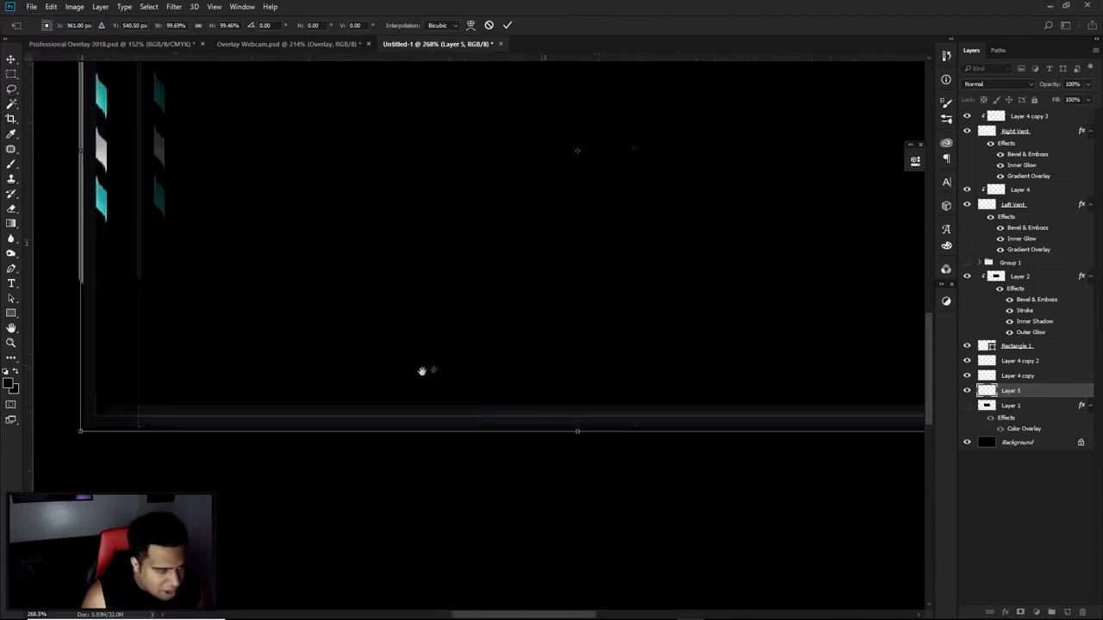
Pull the selection's right edge in to the outer side of the right grey bar, to 99.54% width
{"action": "scroll", "coordinate": [529, 374], "scroll_direction": "right", "scroll_amount": 10}
{"action": "scroll", "coordinate": [793, 249], "scroll_direction": "up", "scroll_amount": 3}
{"action": "scroll", "coordinate": [749, 394], "scroll_direction": "up", "scroll_amount": 3}
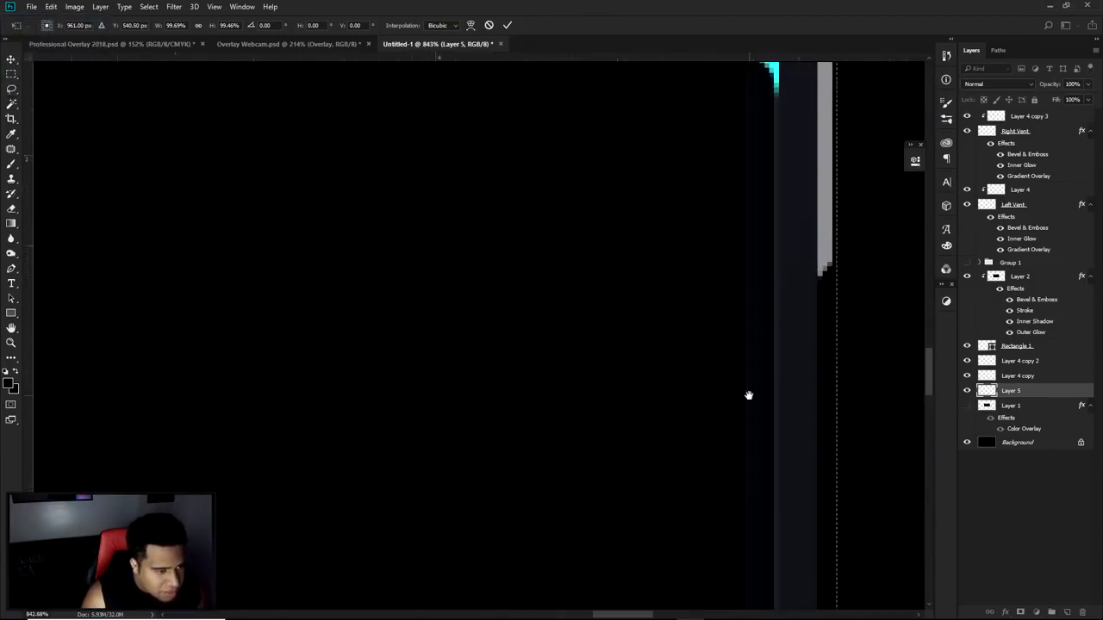
{"action": "left_click_drag", "start_coordinate": [703, 194], "coordinate": [696, 198]}
{"action": "scroll", "coordinate": [706, 246], "scroll_direction": "down", "scroll_amount": 3}
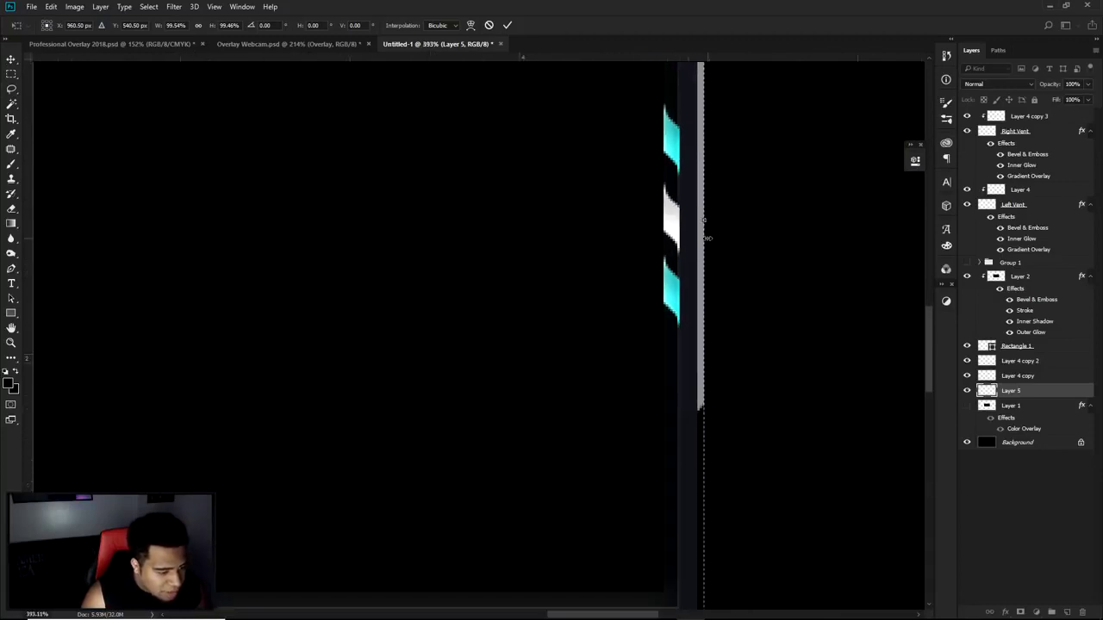
Commit the transformed selection, fill it with black on Layer 5 and deselect
{"action": "scroll", "coordinate": [707, 238], "scroll_direction": "down", "scroll_amount": 2}
{"action": "scroll", "coordinate": [397, 298], "scroll_direction": "down", "scroll_amount": 1}
{"action": "scroll", "coordinate": [679, 311], "scroll_direction": "right", "scroll_amount": 8}
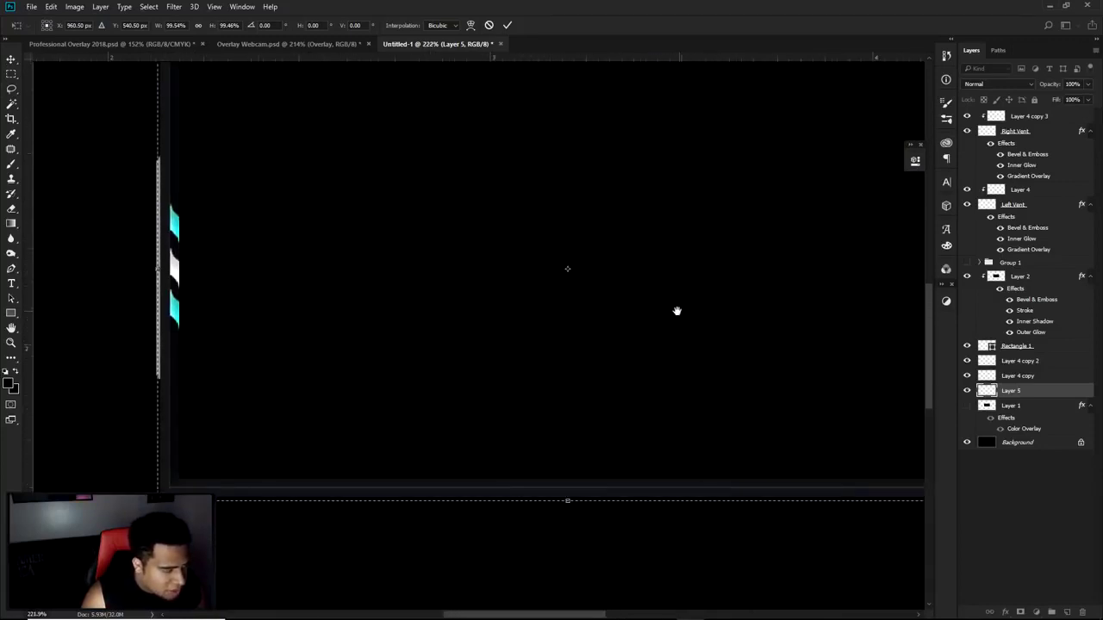
{"action": "scroll", "coordinate": [682, 309], "scroll_direction": "right", "scroll_amount": 5}
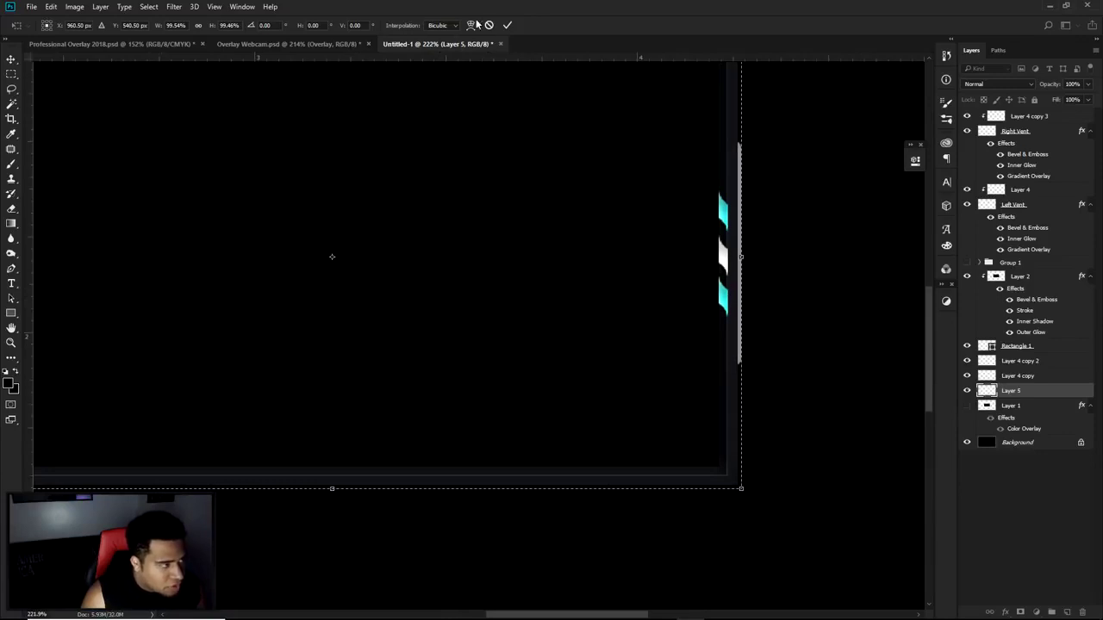
{"action": "left_click", "coordinate": [508, 25]}
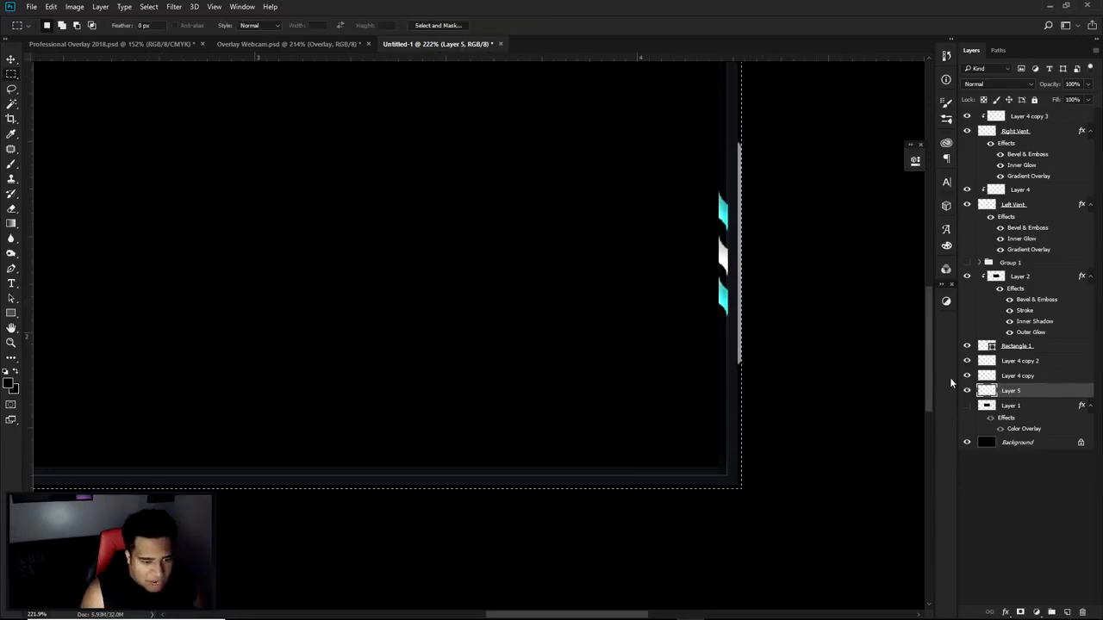
{"action": "left_click", "coordinate": [111, 366]}
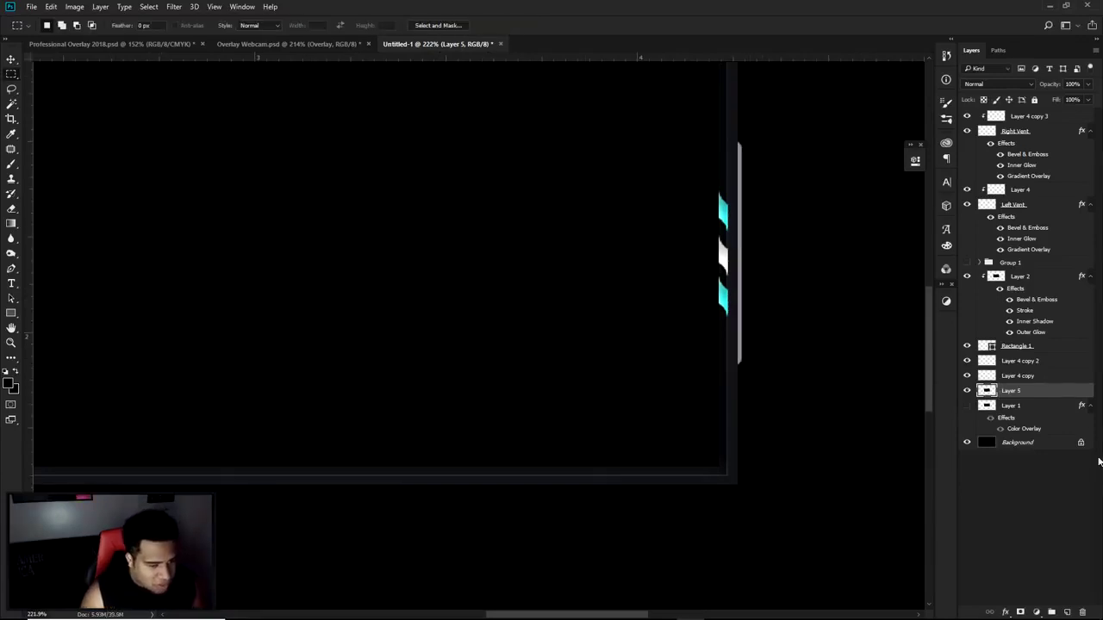
Examine the ends of the left and right grey side bars and how they sit against the frame
{"action": "scroll", "coordinate": [720, 307], "scroll_direction": "up", "scroll_amount": 2}
{"action": "key", "text": "b"}
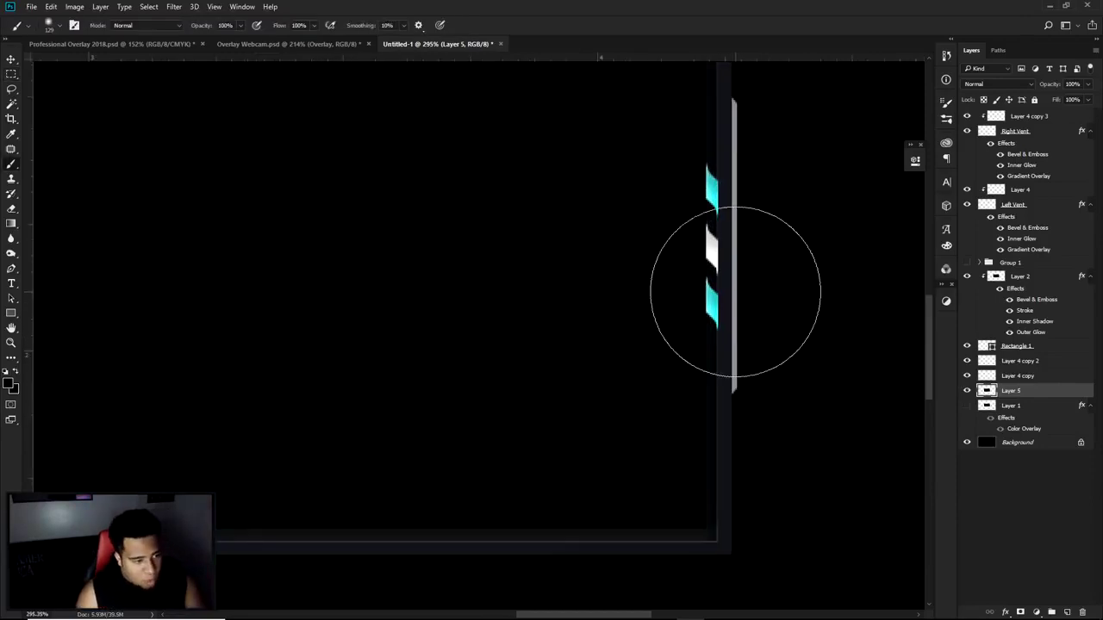
{"action": "key", "text": "v"}
{"action": "left_click", "coordinate": [737, 302], "text": "ctrl"}
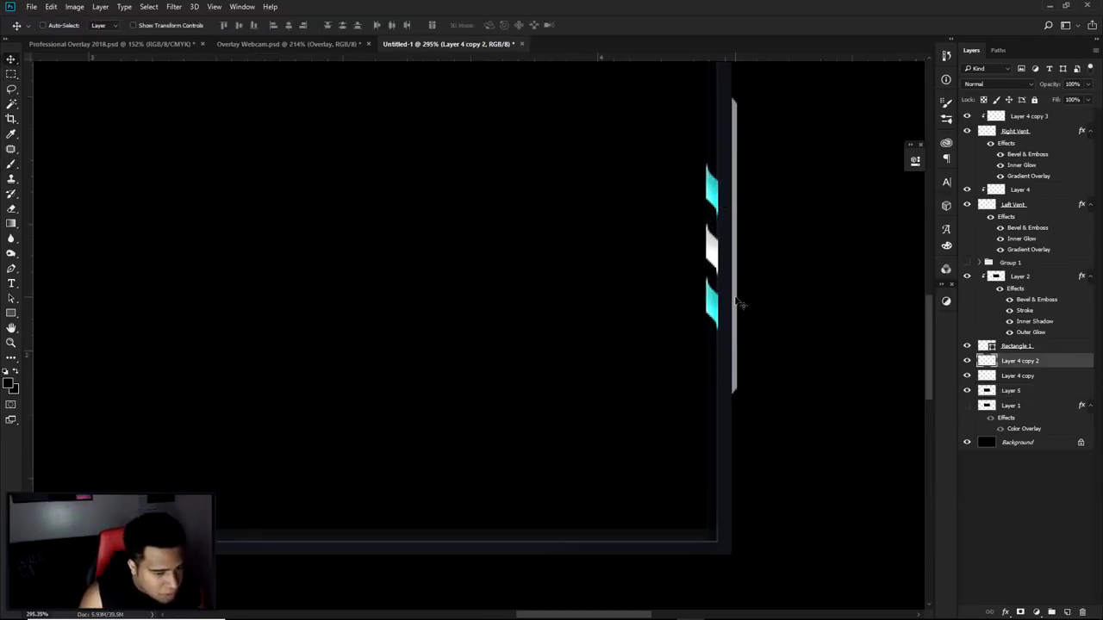
{"action": "scroll", "coordinate": [737, 301], "scroll_direction": "down", "scroll_amount": 5}
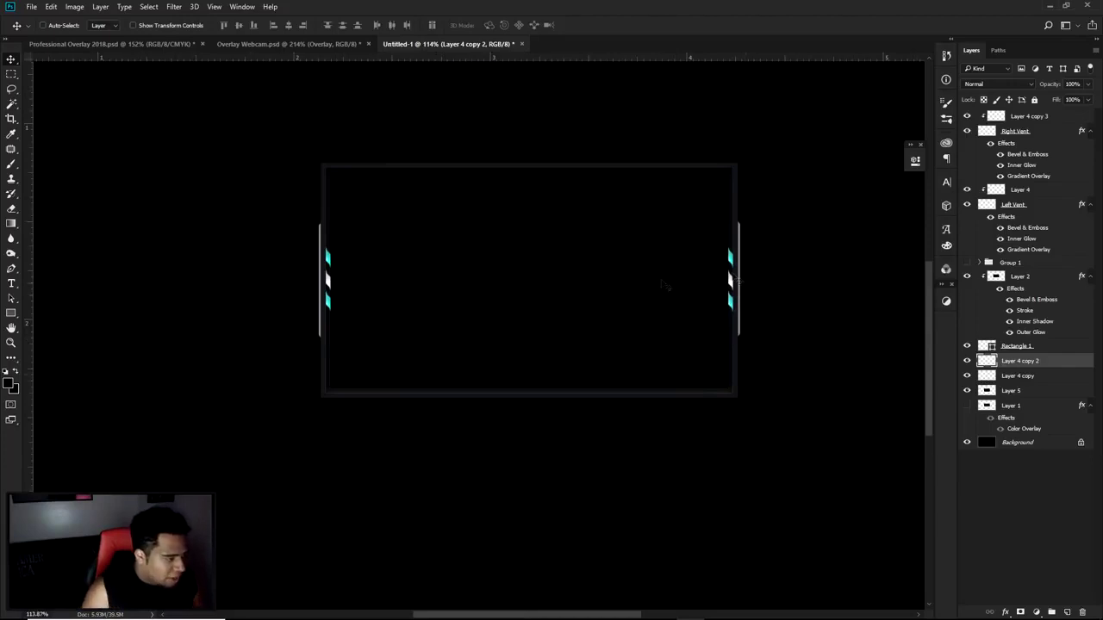
{"action": "scroll", "coordinate": [314, 323], "scroll_direction": "up", "scroll_amount": 10}
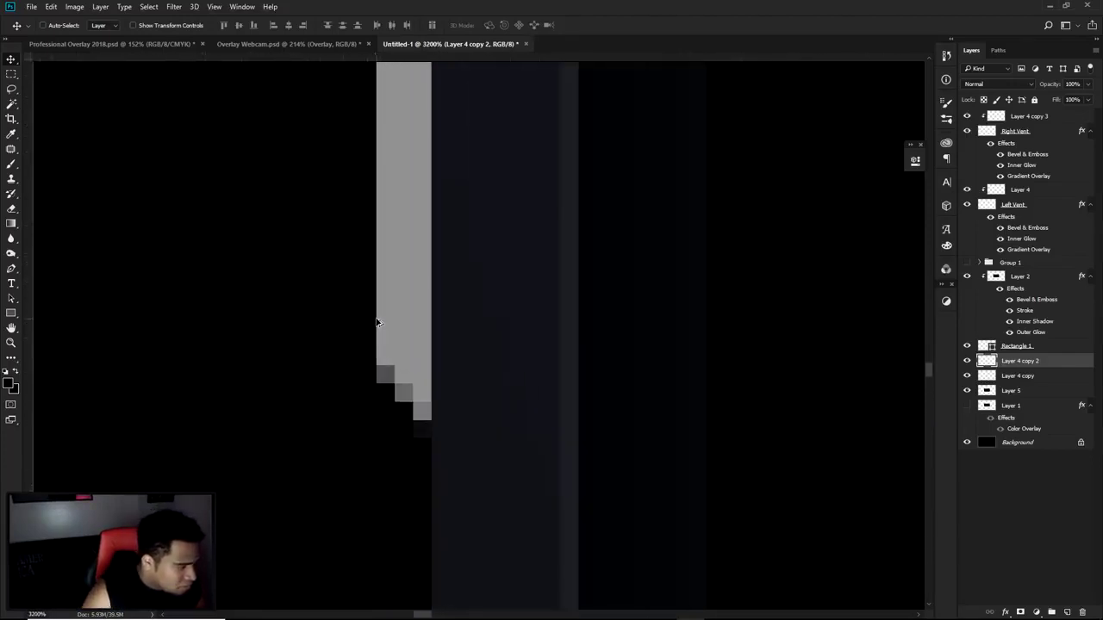
{"action": "scroll", "coordinate": [397, 366], "scroll_direction": "down", "scroll_amount": 7}
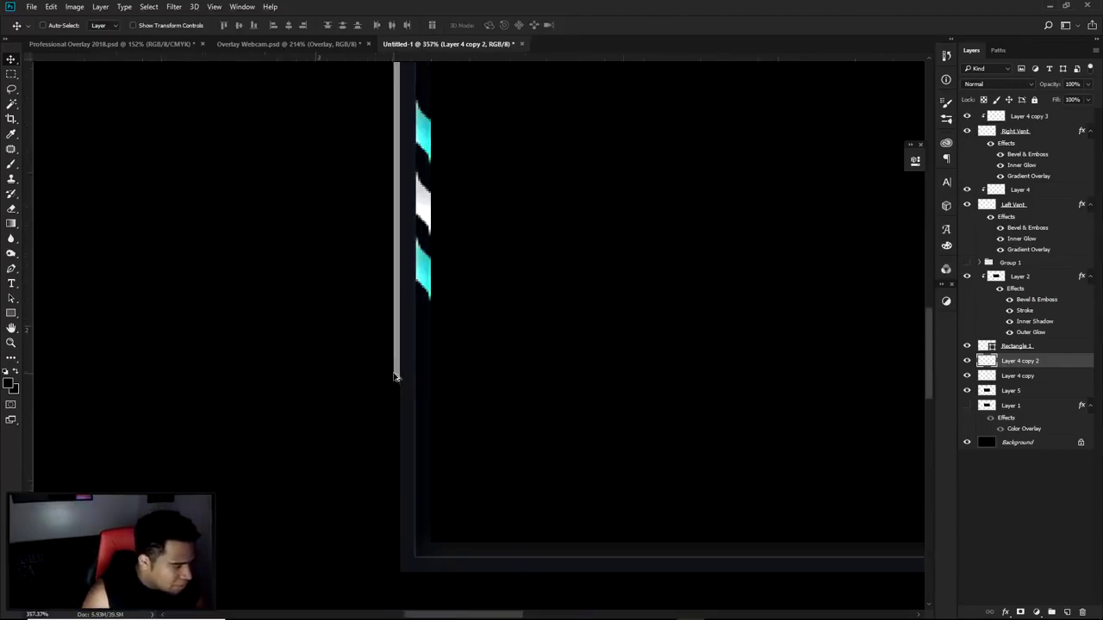
{"action": "scroll", "coordinate": [628, 374], "scroll_direction": "down", "scroll_amount": 3}
{"action": "scroll", "coordinate": [609, 387], "scroll_direction": "up", "scroll_amount": 8}
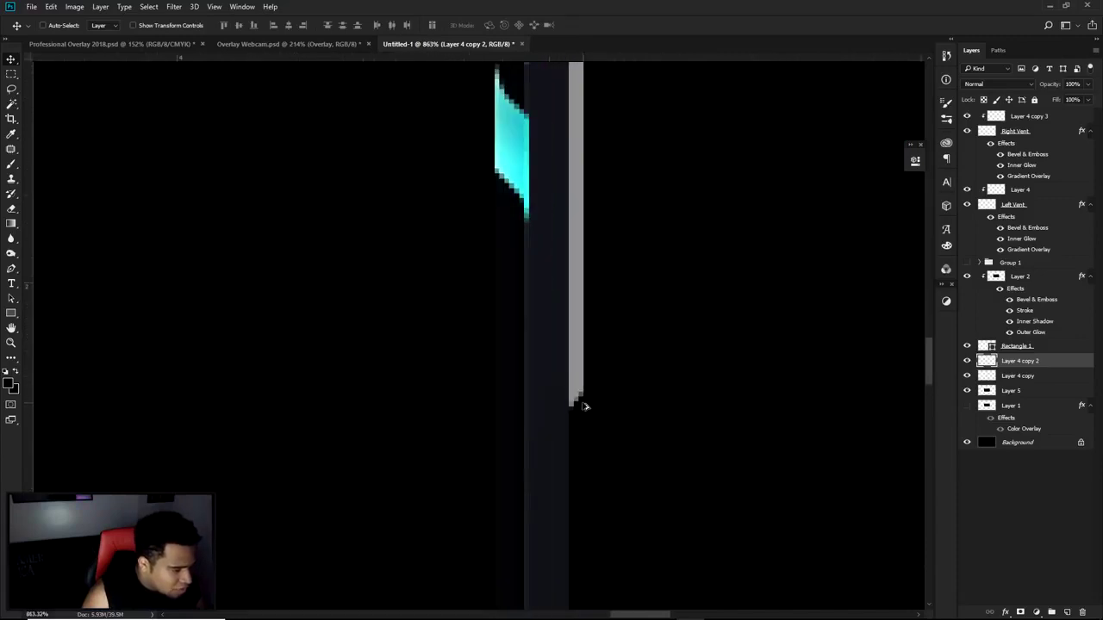
{"action": "scroll", "coordinate": [584, 405], "scroll_direction": "down", "scroll_amount": 8}
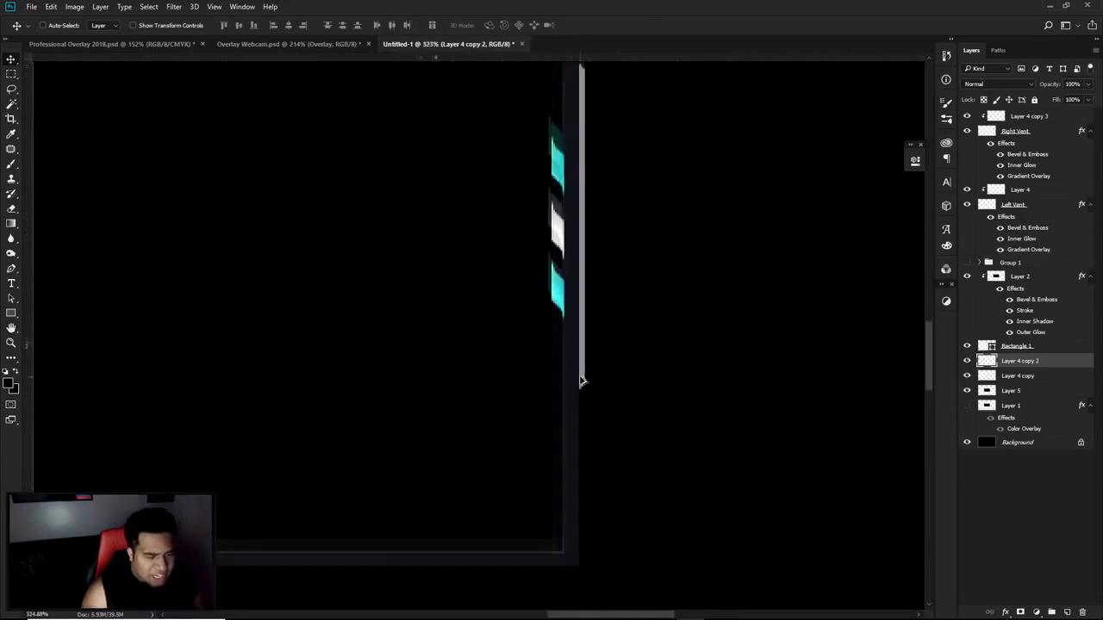
{"action": "scroll", "coordinate": [579, 380], "scroll_direction": "down", "scroll_amount": 1}
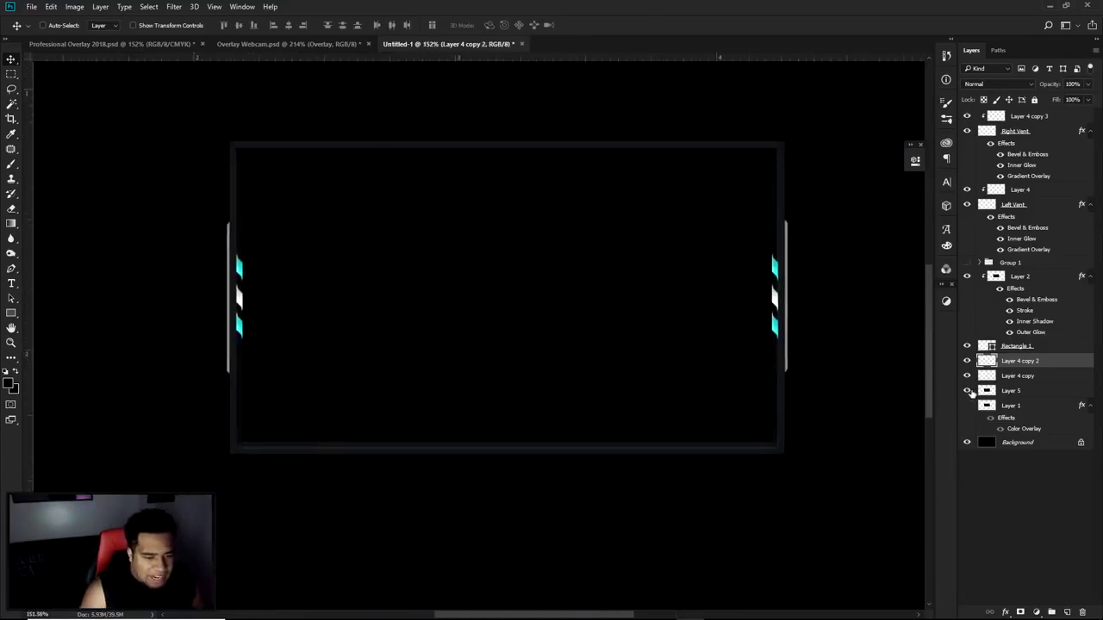
Apply a cyan Color Overlay layer style to Layer 5
{"action": "left_click", "coordinate": [1022, 391]}
{"action": "double_click", "coordinate": [1044, 394]}
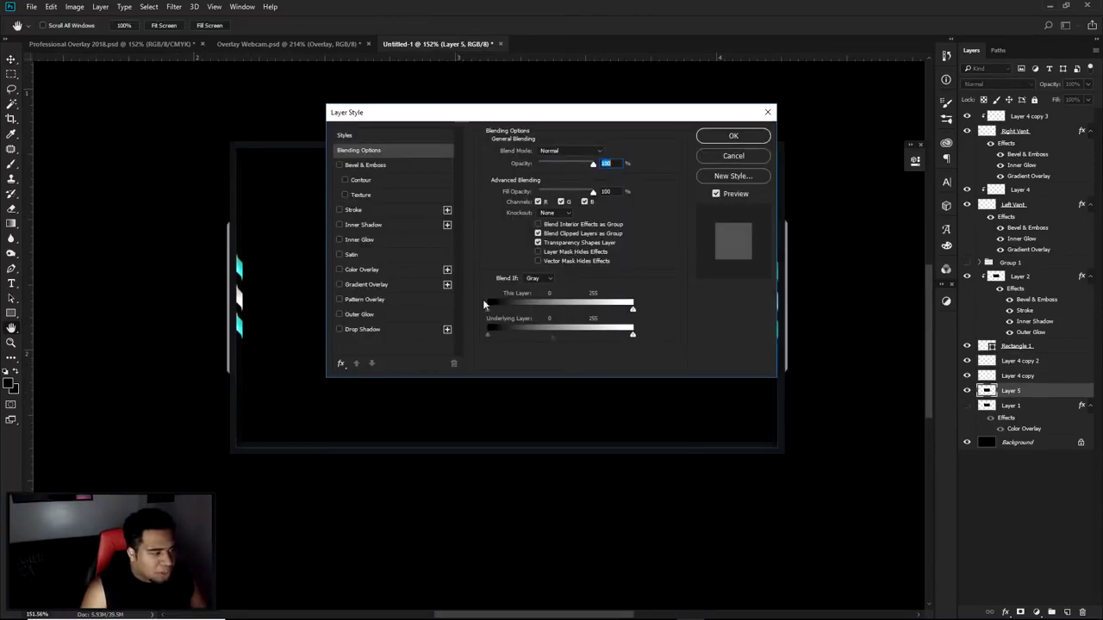
{"action": "left_click", "coordinate": [373, 271]}
{"action": "left_click", "coordinate": [728, 138]}
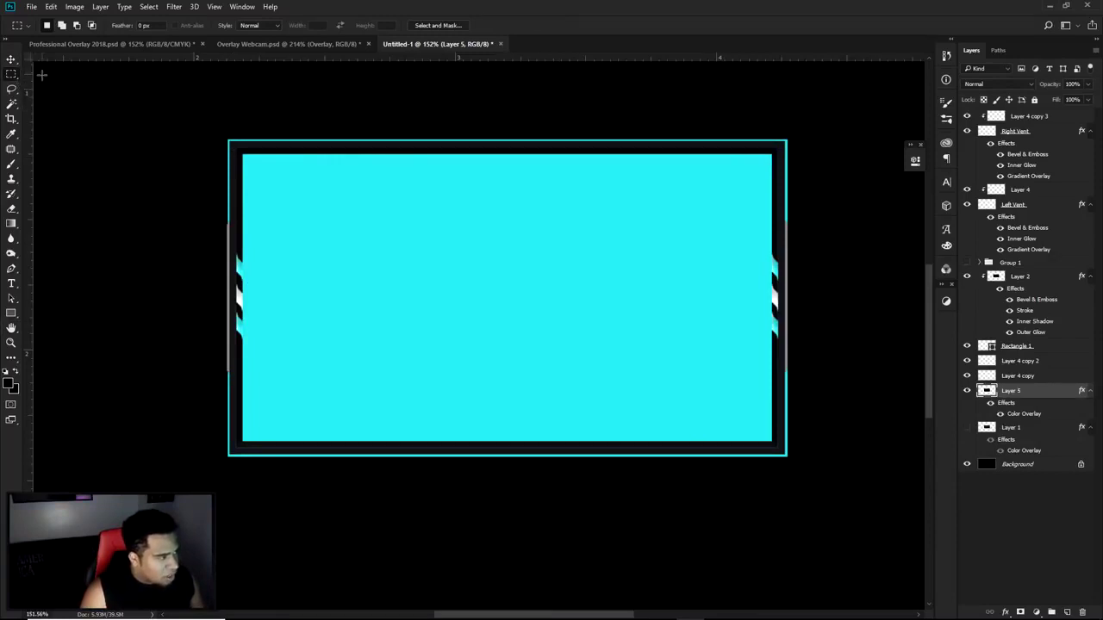
Select an area of about 2.09 × 1.14 in inside the frame, delete Layer 5's fill there and deselect
{"action": "left_click_drag", "start_coordinate": [235, 151], "coordinate": [780, 447]}
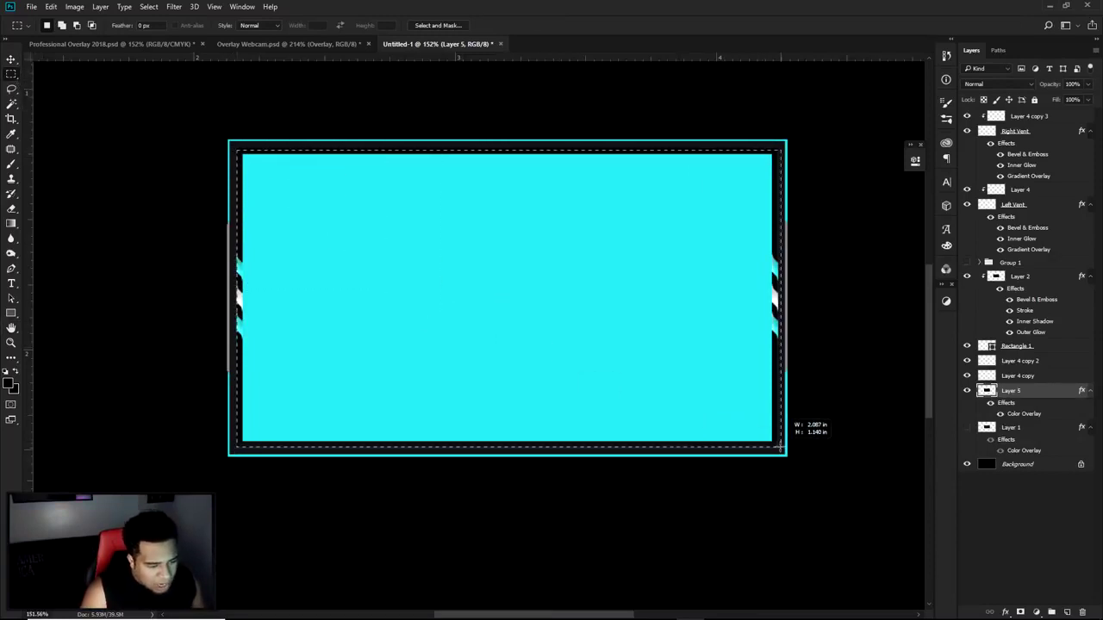
{"action": "key", "text": "Delete"}
{"action": "key", "text": "ctrl+d"}
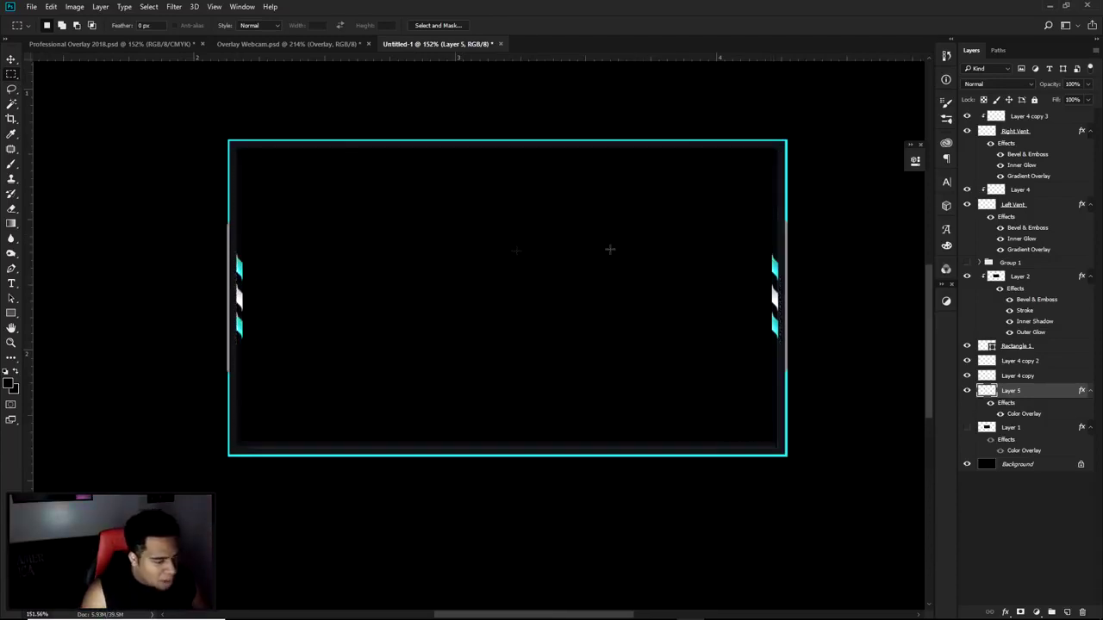
{"action": "key", "text": "v"}
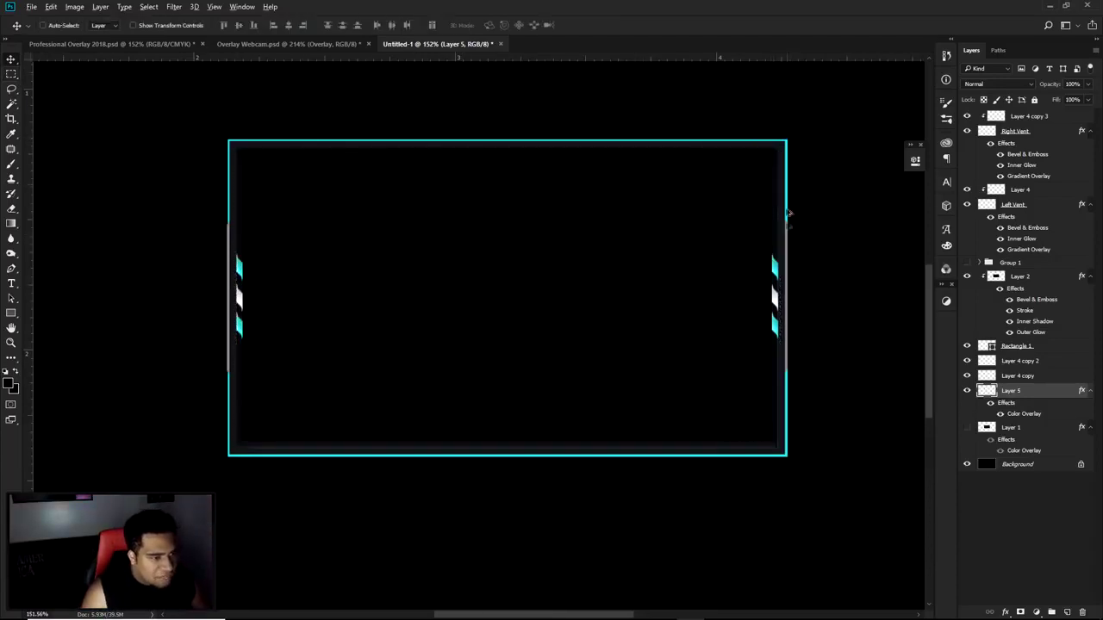
Scale Layer 5 slightly narrower in width so its cyan side lines are thinner than the grey side bars
{"action": "scroll", "coordinate": [789, 213], "scroll_direction": "up", "scroll_amount": 5}
{"action": "left_click_drag", "start_coordinate": [790, 247], "coordinate": [556, 333]}
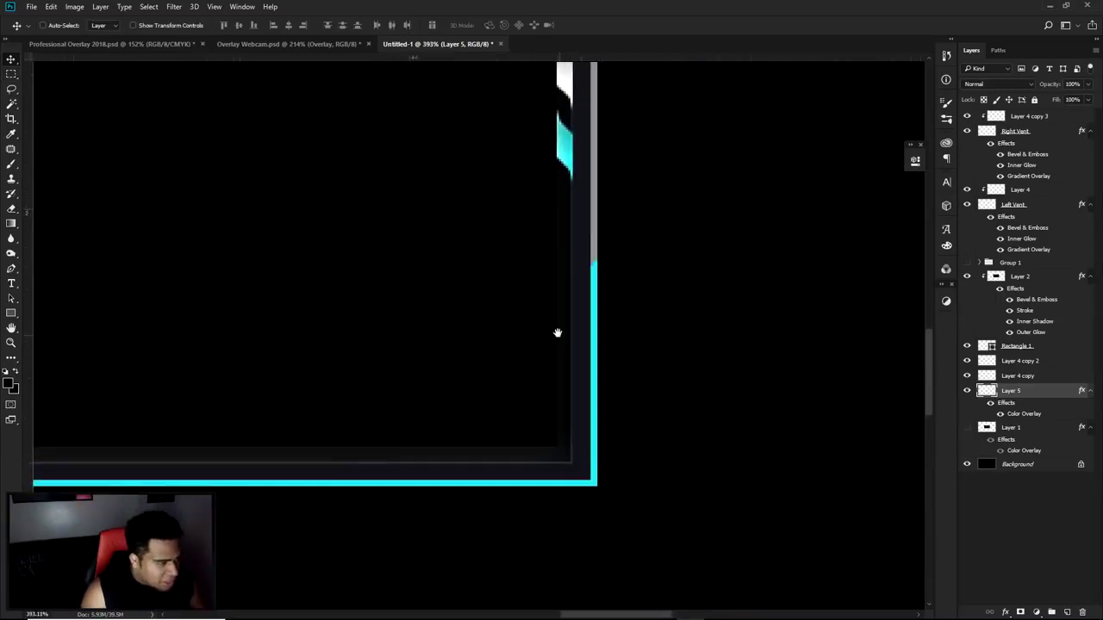
{"action": "key", "text": "ctrl+t"}
{"action": "scroll", "coordinate": [596, 209], "scroll_direction": "up", "scroll_amount": 3}
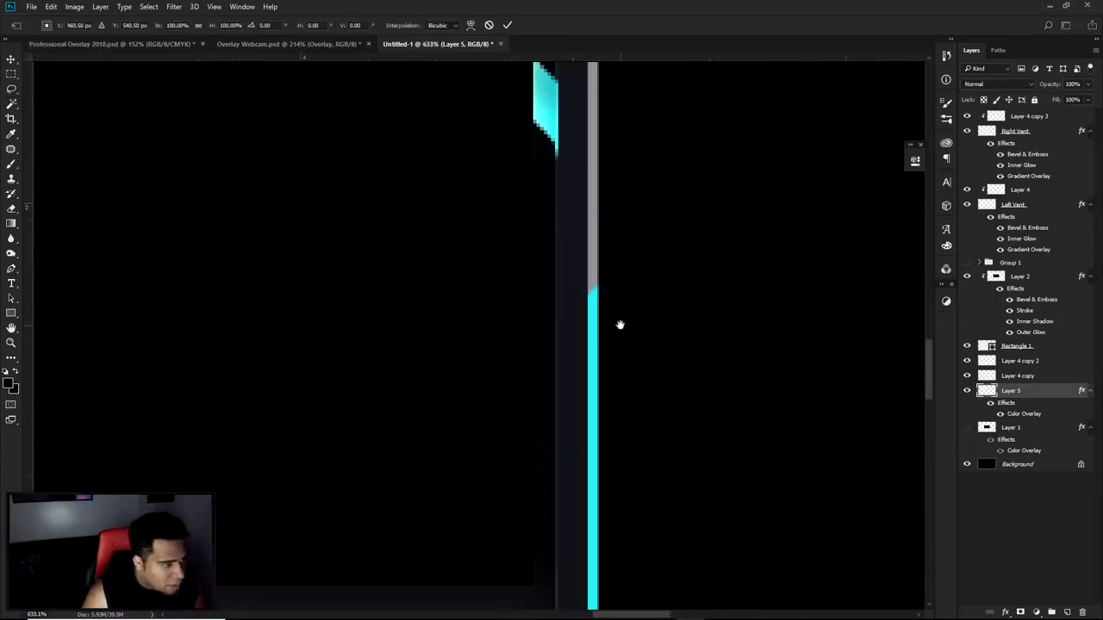
{"action": "scroll", "coordinate": [611, 333], "scroll_direction": "up", "scroll_amount": 3}
{"action": "scroll", "coordinate": [628, 123], "scroll_direction": "up", "scroll_amount": 6}
{"action": "left_click_drag", "start_coordinate": [611, 138], "coordinate": [597, 142]}
{"action": "scroll", "coordinate": [597, 142], "scroll_direction": "down", "scroll_amount": 4}
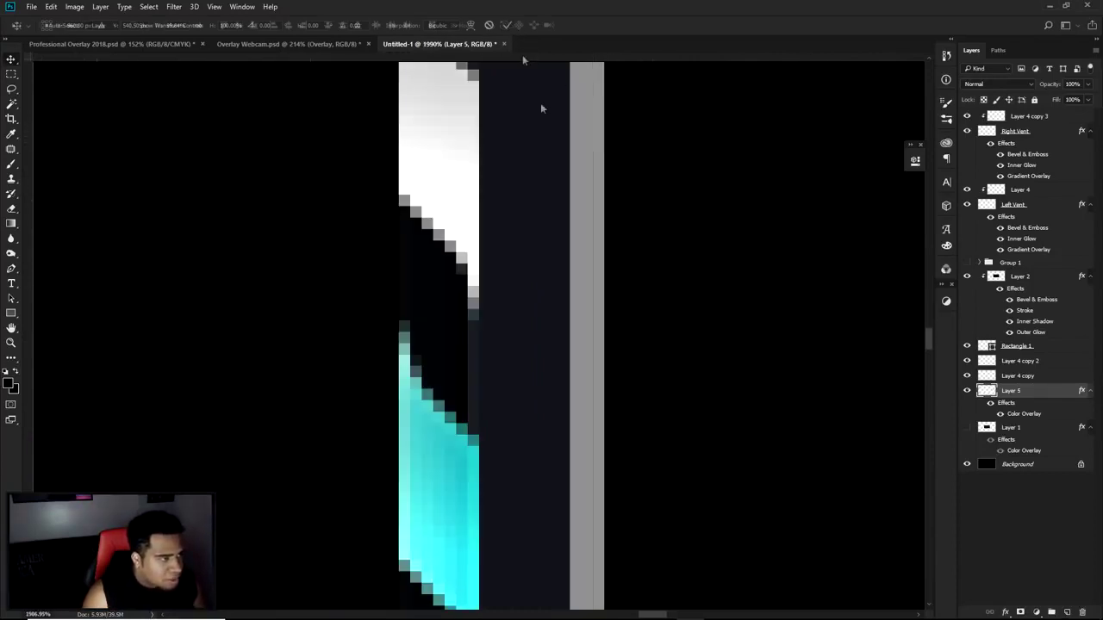
{"action": "key", "text": "Return"}
{"action": "scroll", "coordinate": [563, 181], "scroll_direction": "down", "scroll_amount": 10}
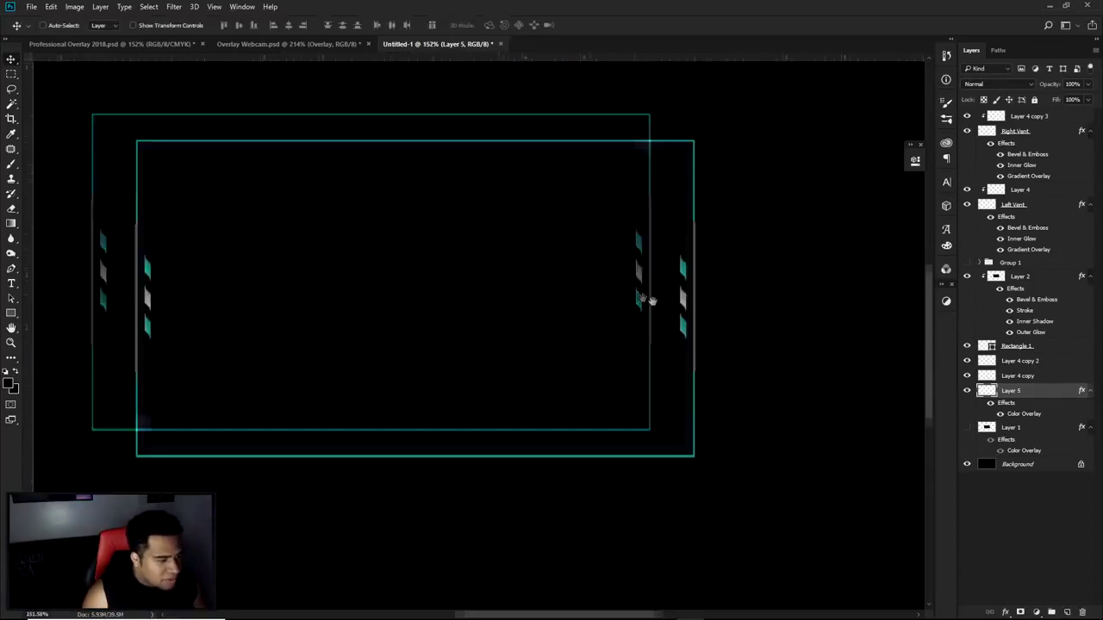
{"action": "scroll", "coordinate": [655, 304], "scroll_direction": "down", "scroll_amount": 3}
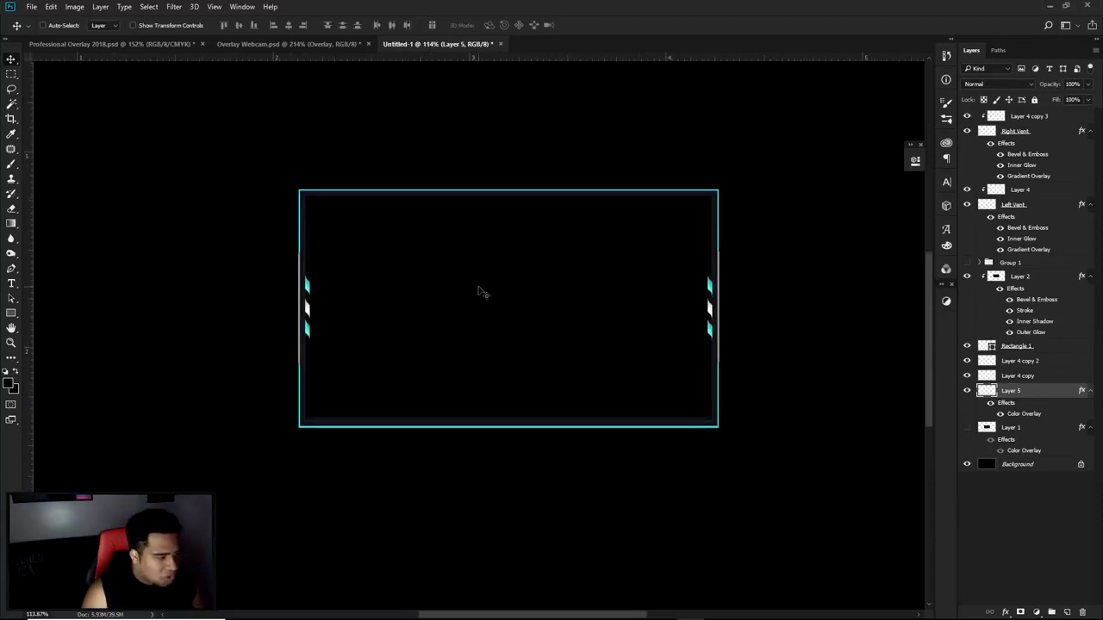
Rasterize the layer style of Layer 5
{"action": "right_click", "coordinate": [1037, 395]}
{"action": "left_click", "coordinate": [947, 308]}
{"action": "key", "text": "ctrl+z"}
{"action": "right_click", "coordinate": [1019, 391]}
{"action": "left_click", "coordinate": [1009, 374]}
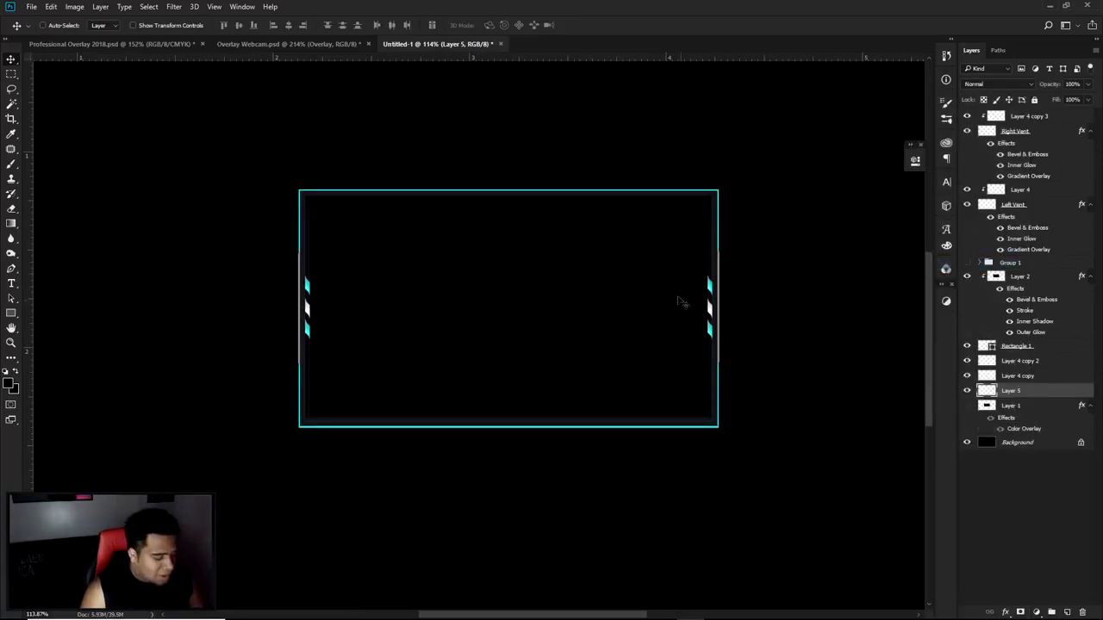
Set a soft eraser of 271 px with 0% hardness and erase the cyan line at the frame's top-right corner
{"action": "key", "text": "e"}
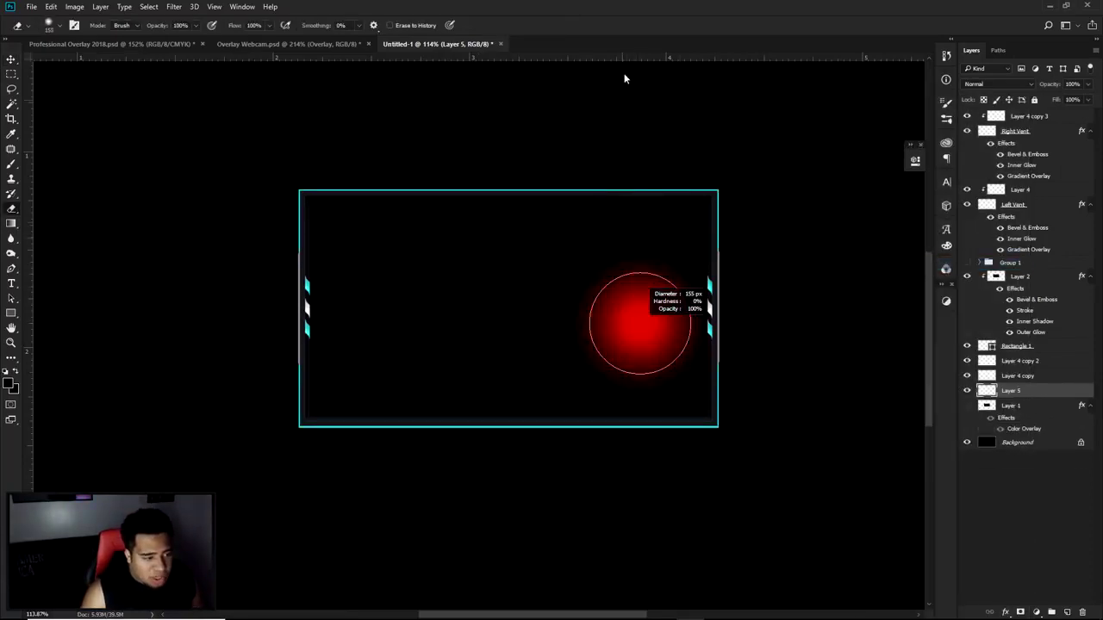
{"action": "right_click", "coordinate": [523, 235]}
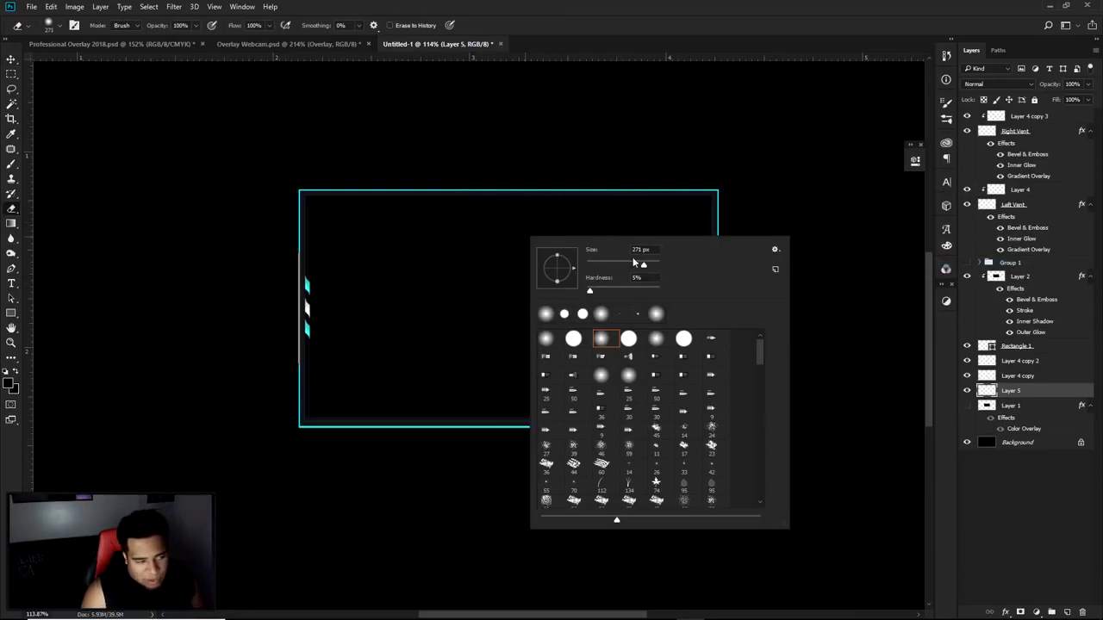
{"action": "left_click", "coordinate": [593, 291]}
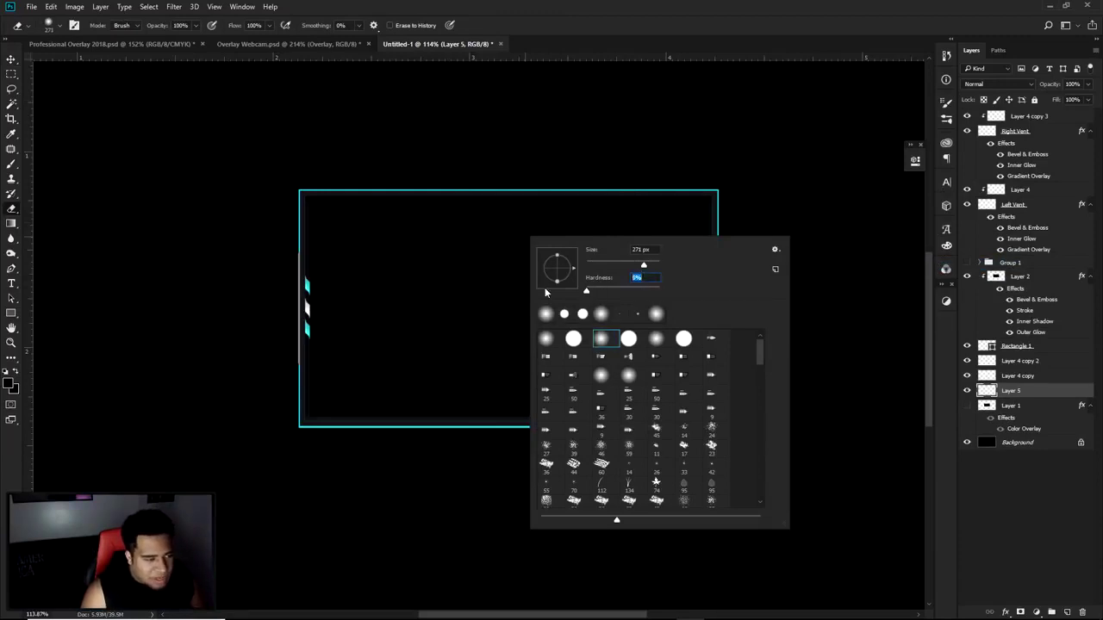
{"action": "key", "text": "Return"}
{"action": "mouse_move", "coordinate": [739, 215]}
{"action": "left_mouse_down"}
{"action": "mouse_move", "coordinate": [735, 170]}
{"action": "mouse_move", "coordinate": [716, 211]}
{"action": "left_mouse_up"}
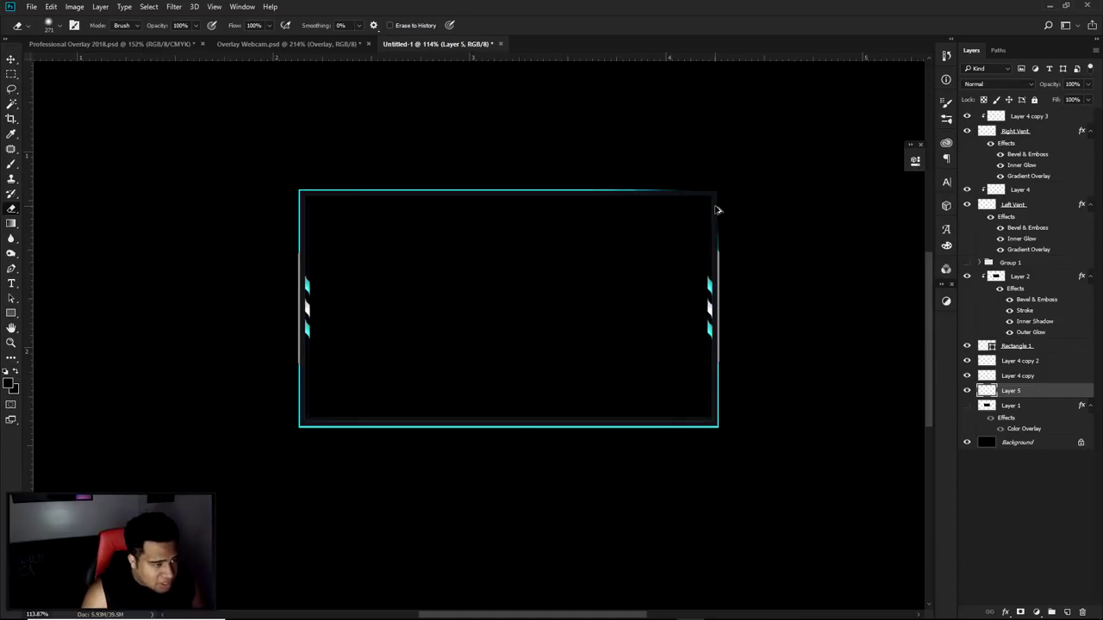
Check the Professional Overlay 2018 reference, reduce the eraser to 150 px and fade out the cyan line at all four frame corners
{"action": "left_click", "coordinate": [172, 44]}
{"action": "left_click", "coordinate": [434, 44]}
{"action": "right_click", "coordinate": [714, 189], "text": "alt"}
{"action": "left_click_drag", "start_coordinate": [689, 182], "coordinate": [778, 224]}
{"action": "left_click_drag", "start_coordinate": [761, 464], "coordinate": [681, 412]}
{"action": "left_click_drag", "start_coordinate": [296, 180], "coordinate": [328, 192]}
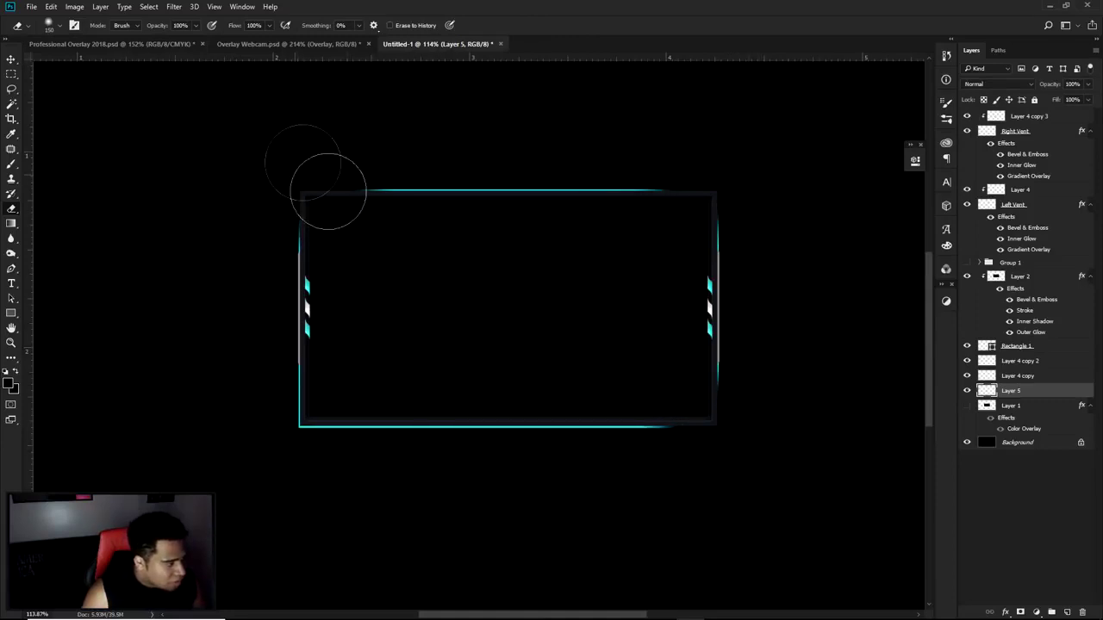
{"action": "left_click_drag", "start_coordinate": [345, 399], "coordinate": [286, 460]}
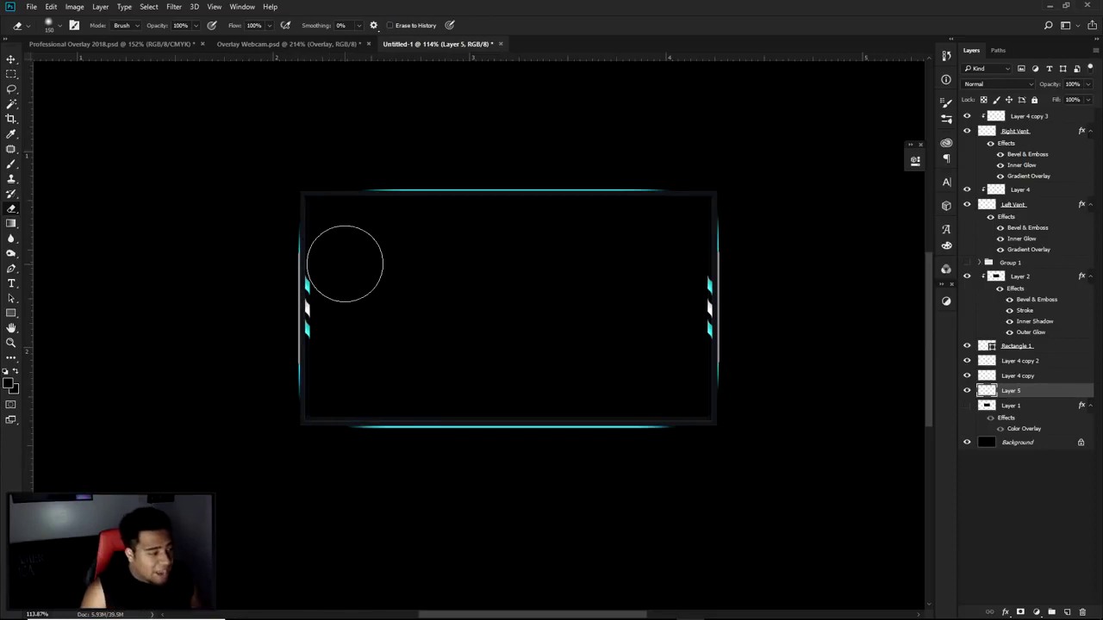
Erase the middle of the bottom and top cyan lines at the vertical centre guide, then hide the guides
{"action": "left_click", "coordinate": [512, 419]}
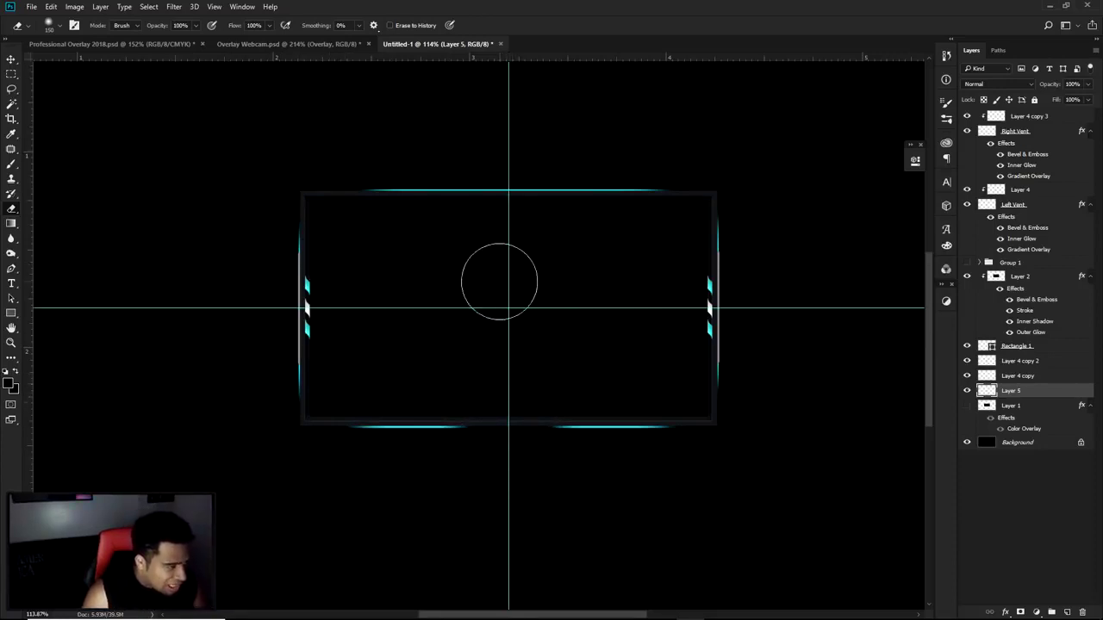
{"action": "mouse_move", "coordinate": [500, 167]}
{"action": "left_mouse_down"}
{"action": "mouse_move", "coordinate": [483, 200]}
{"action": "mouse_move", "coordinate": [540, 180]}
{"action": "left_mouse_up"}
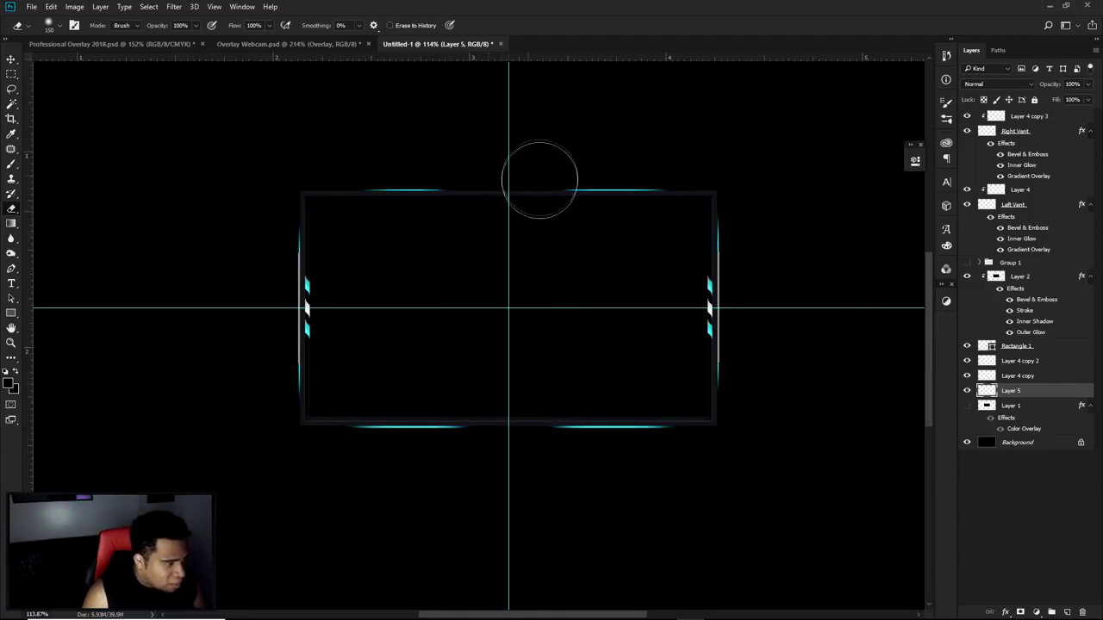
{"action": "key", "text": "ctrl+semicolon"}
{"action": "key", "text": "v"}
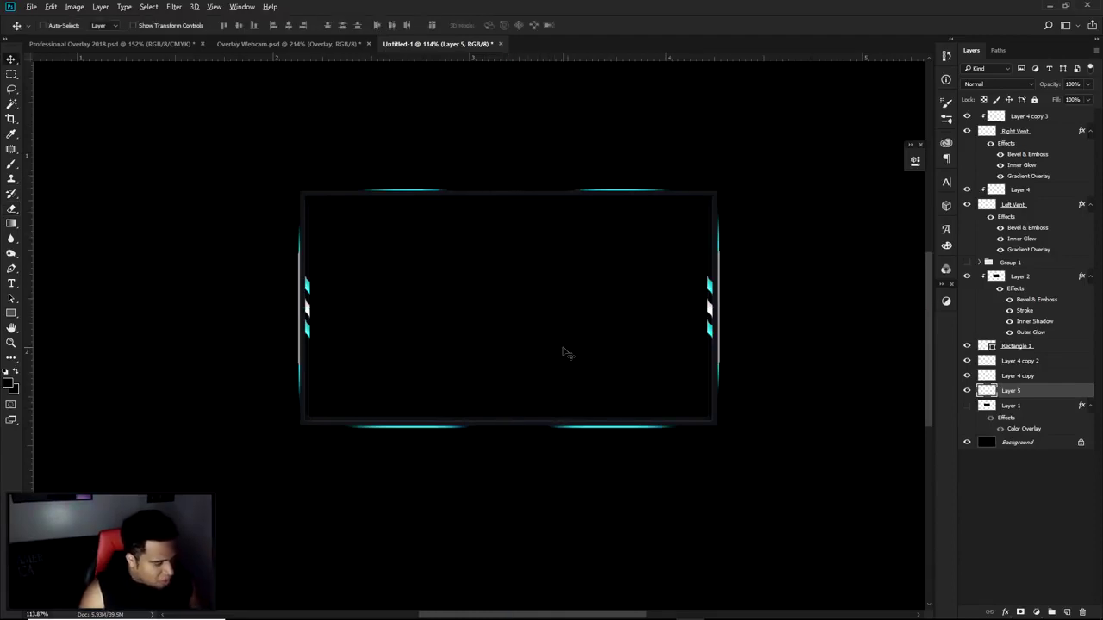
{"action": "key", "text": "ctrl+0"}
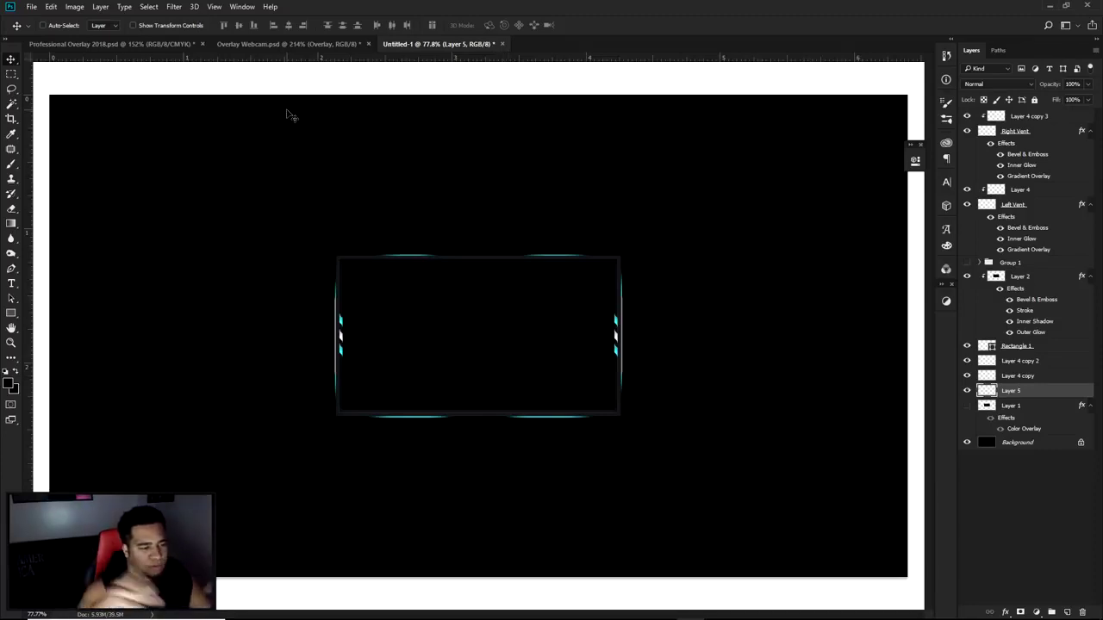
Examine the diagonal slashes near the bottom corners in the Professional Overlay 2018 reference, then return to the Untitled-1 document
{"action": "left_click", "coordinate": [141, 41]}
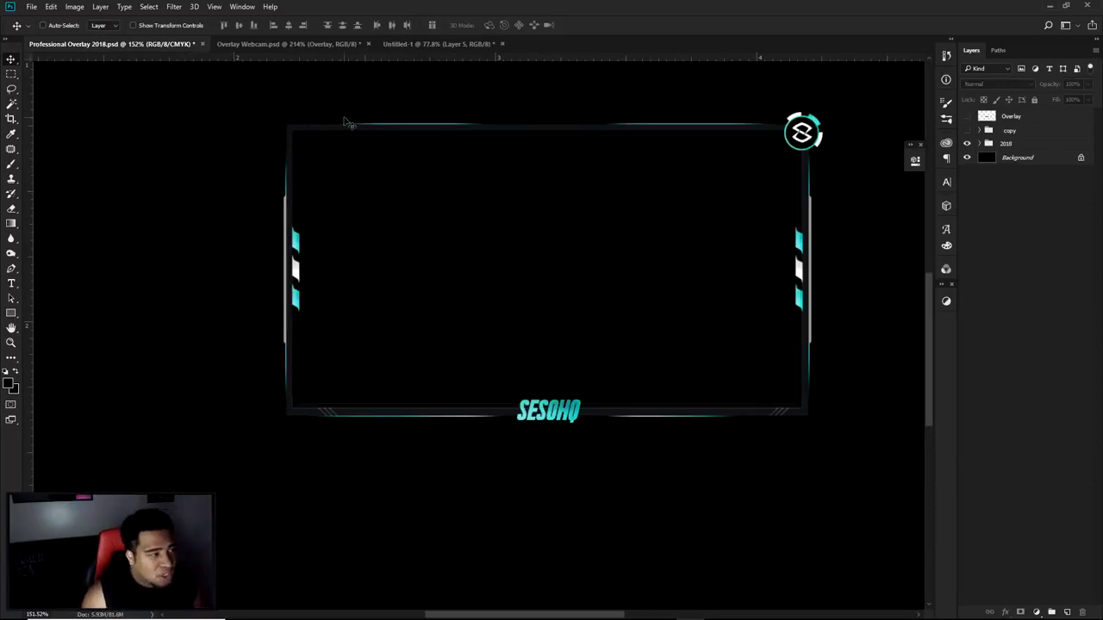
{"action": "scroll", "coordinate": [813, 415], "scroll_direction": "up", "scroll_amount": 3}
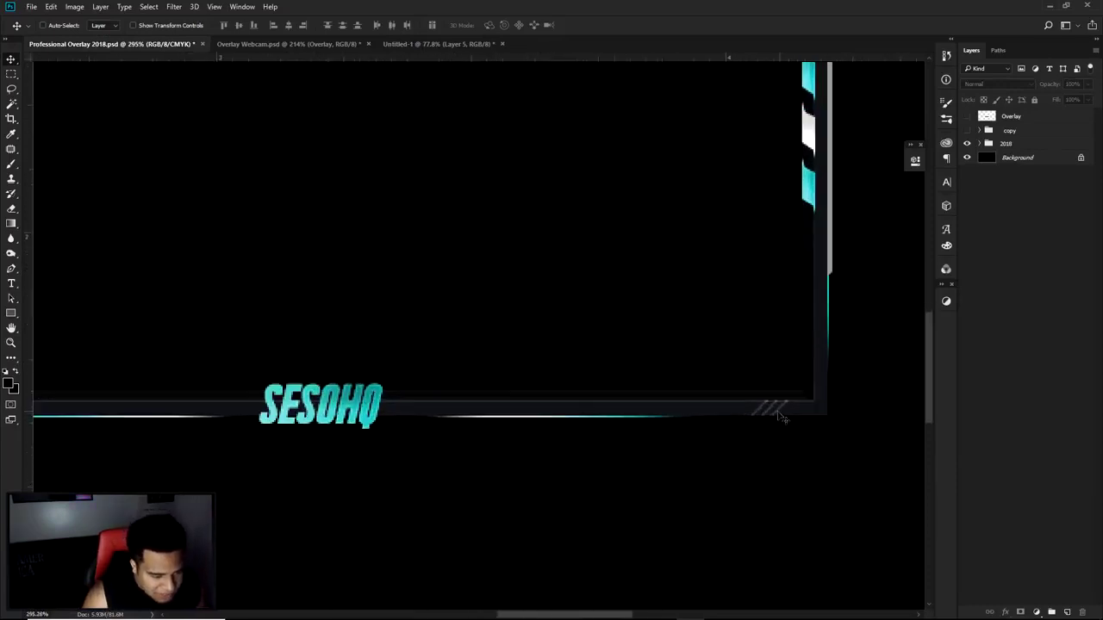
{"action": "scroll", "coordinate": [561, 258], "scroll_direction": "down", "scroll_amount": 3}
{"action": "left_click", "coordinate": [456, 48]}
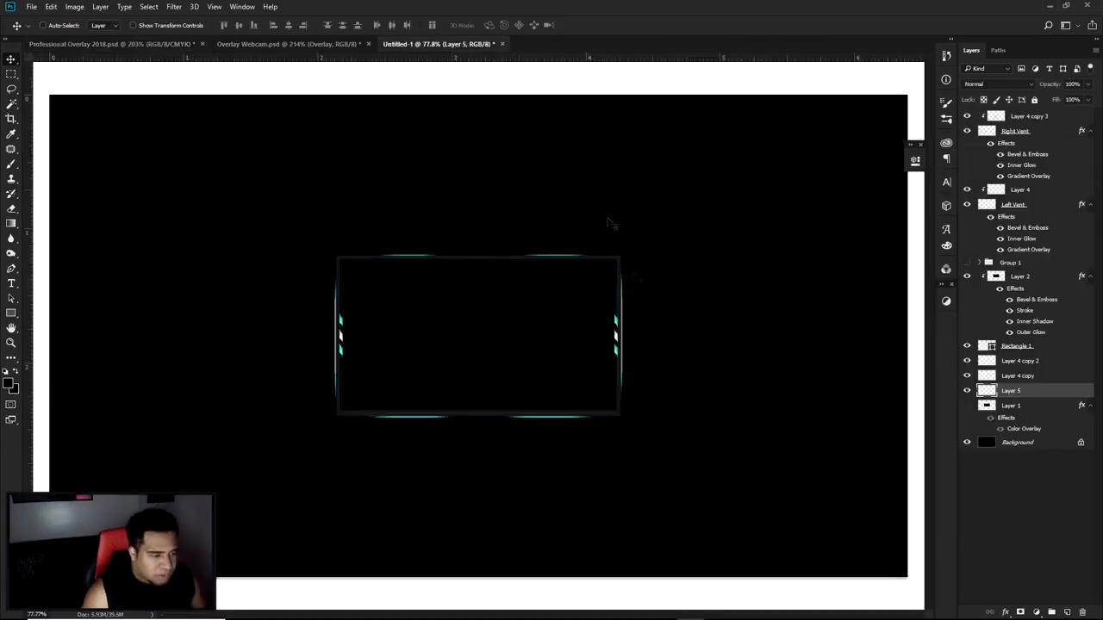
Select the Rectangle 1 frame layer and add a new layer clipped to it
{"action": "scroll", "coordinate": [623, 419], "scroll_direction": "up", "scroll_amount": 5}
{"action": "key", "text": "ctrl"}
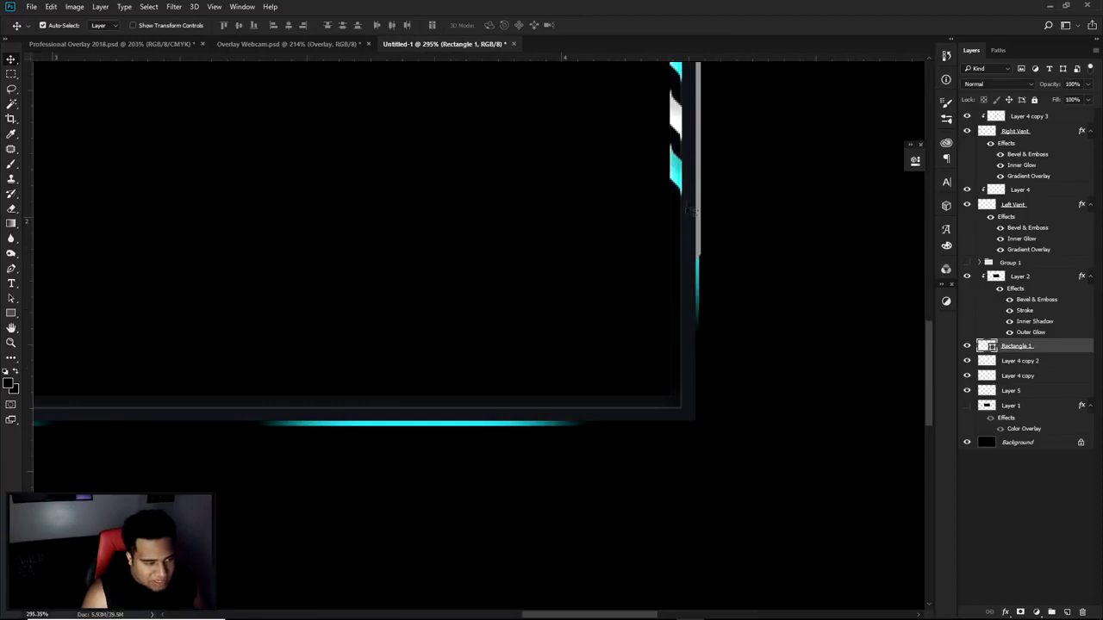
{"action": "left_click", "coordinate": [692, 187]}
{"action": "left_click", "coordinate": [679, 168]}
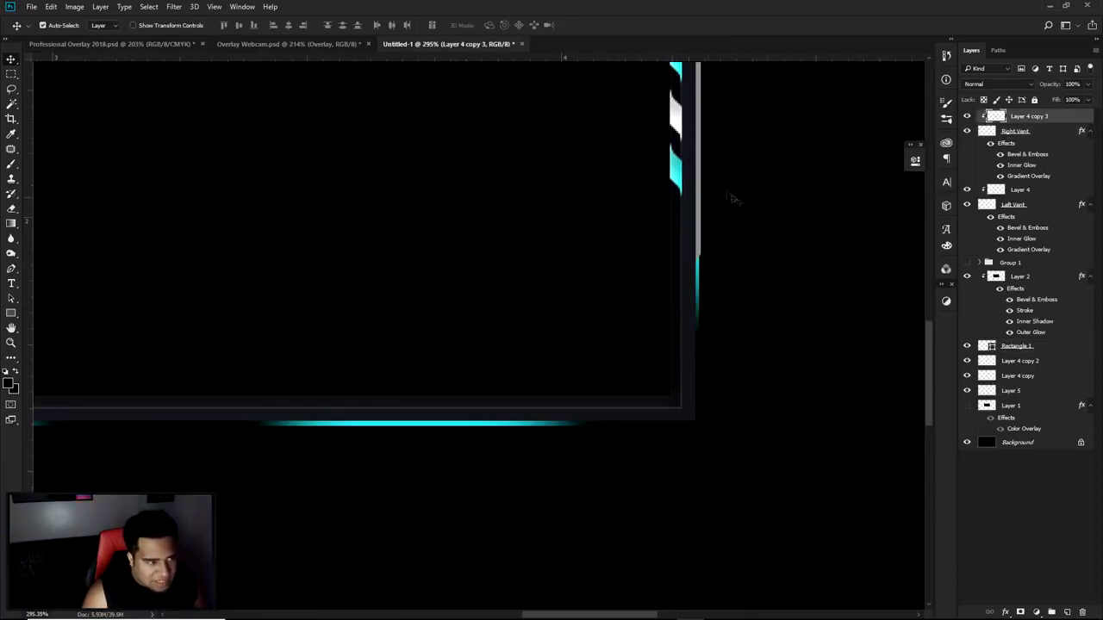
{"action": "left_click", "coordinate": [706, 164]}
{"action": "left_click", "coordinate": [693, 201]}
{"action": "left_click", "coordinate": [696, 215]}
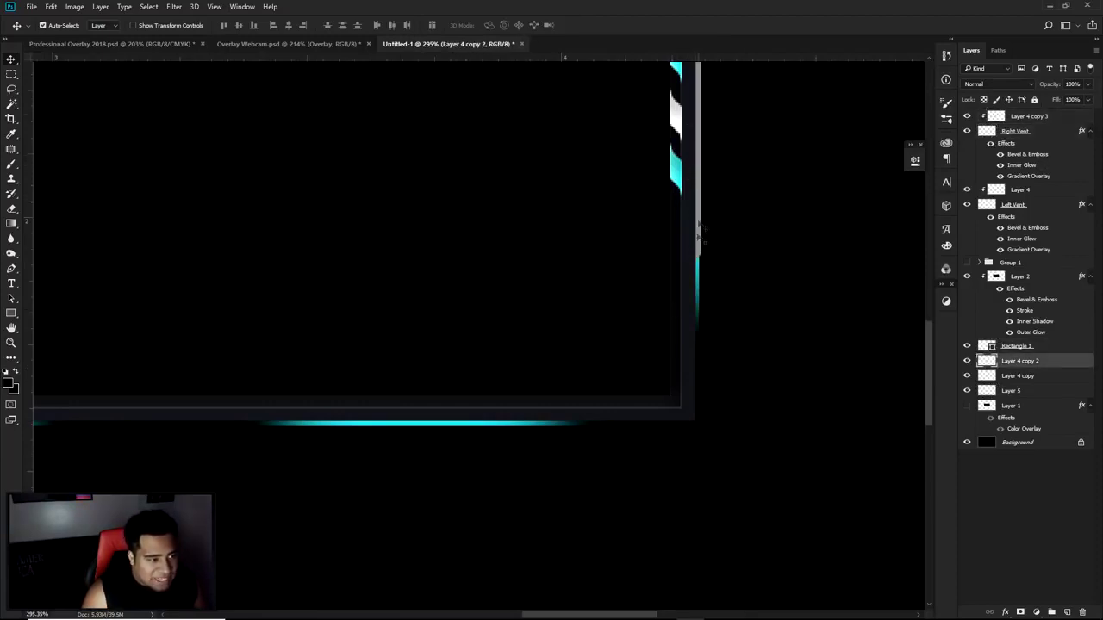
{"action": "left_click", "coordinate": [701, 275]}
{"action": "left_click", "coordinate": [638, 423]}
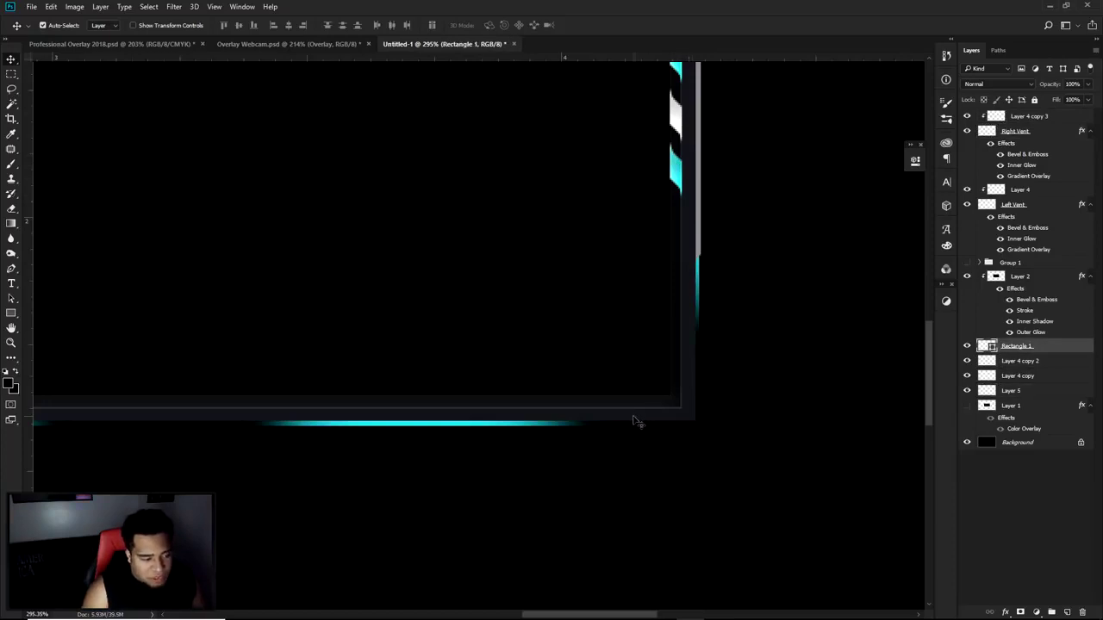
{"action": "left_click", "coordinate": [966, 346]}
{"action": "left_click", "coordinate": [966, 346]}
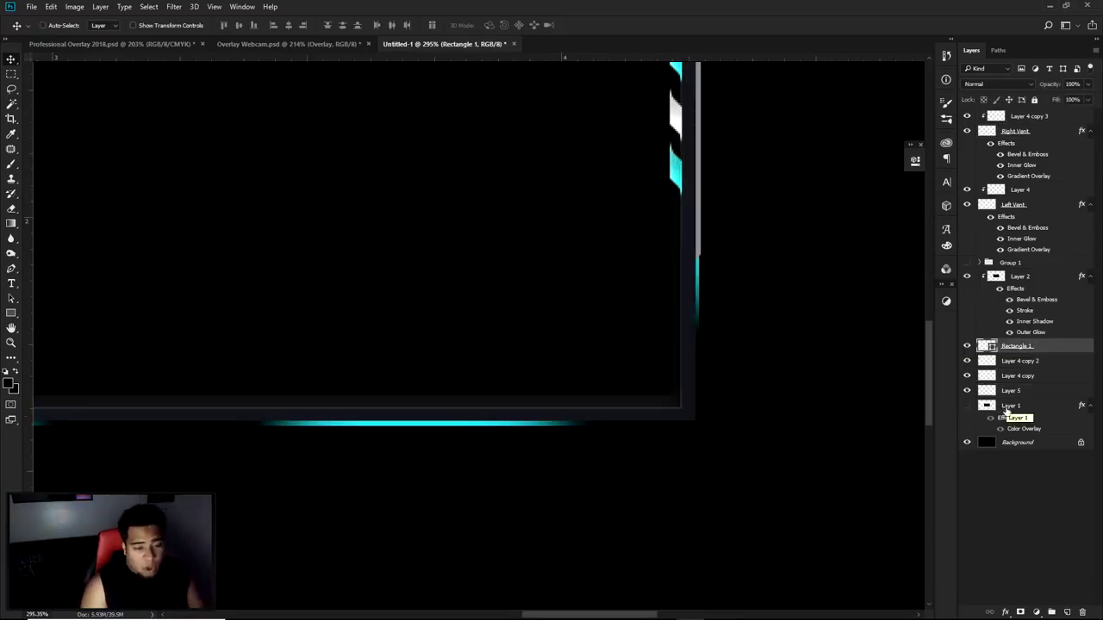
{"action": "left_click", "coordinate": [1067, 611]}
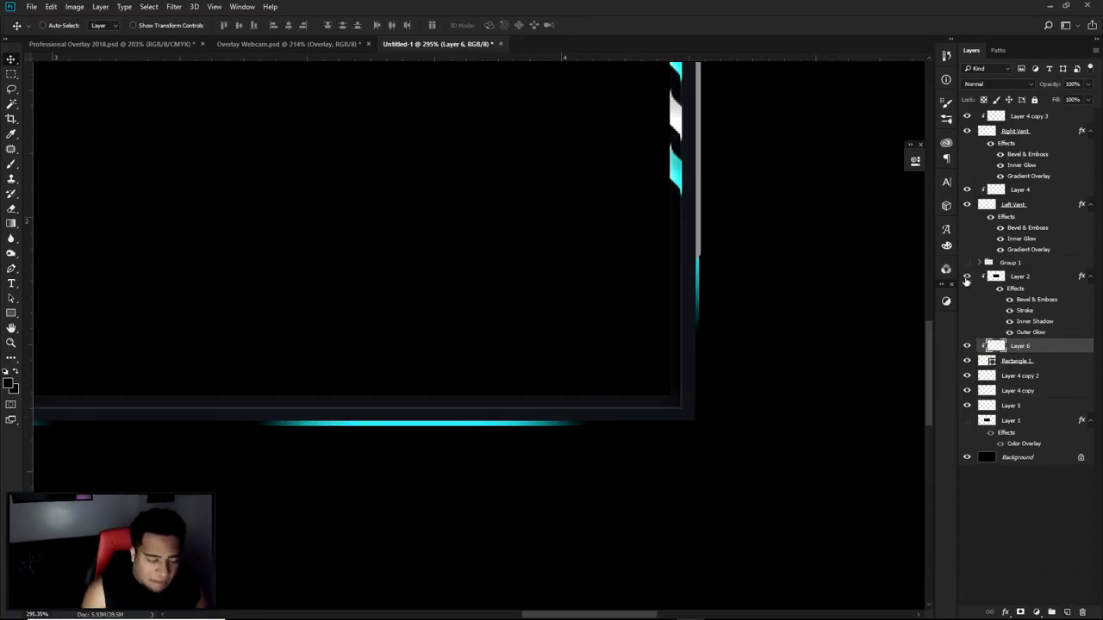
Draw a closed, narrow slanted slash path across the frame's bottom bar near its right corner with the Pen tool
{"action": "key", "text": "p"}
{"action": "scroll", "coordinate": [645, 449], "scroll_direction": "up", "scroll_amount": 5}
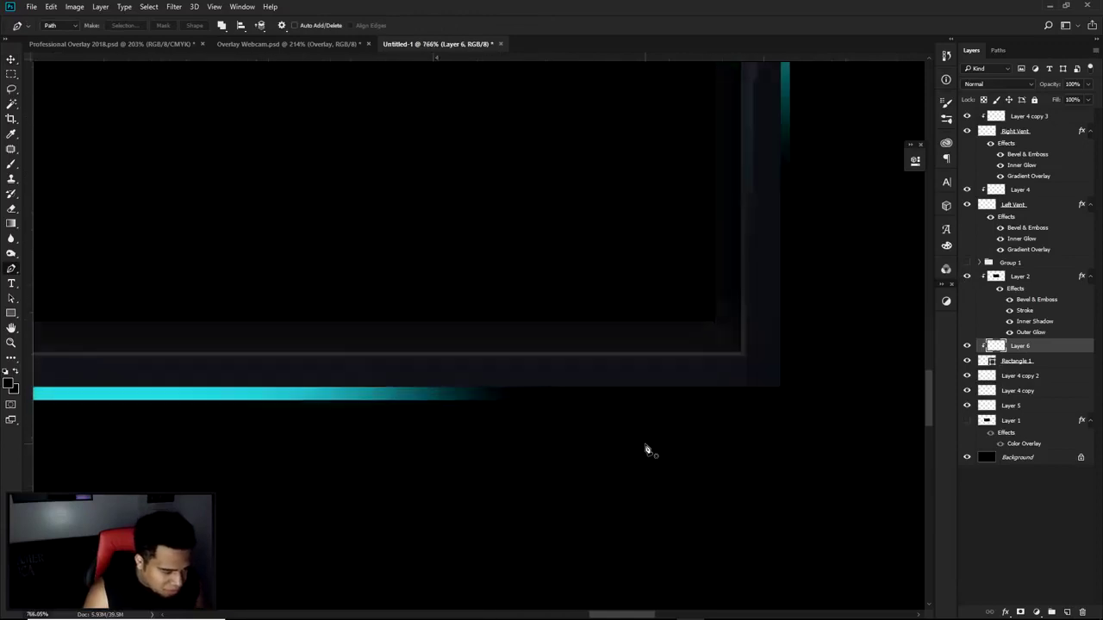
{"action": "left_click", "coordinate": [708, 310]}
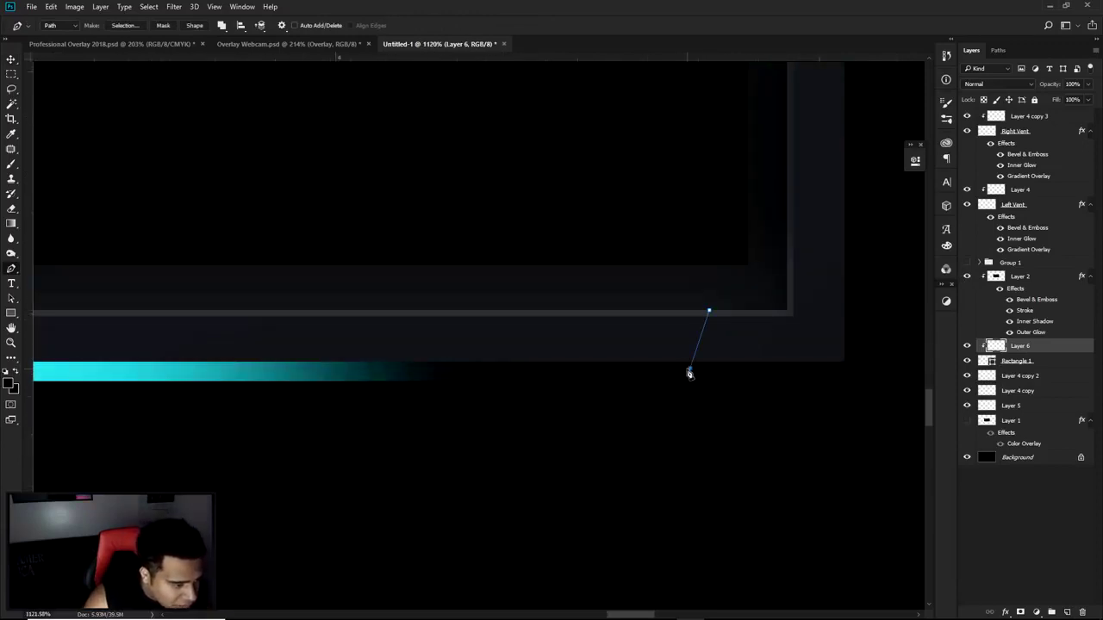
{"action": "scroll", "coordinate": [687, 372], "scroll_direction": "up", "scroll_amount": 2}
{"action": "left_click", "coordinate": [683, 392]}
{"action": "left_click", "coordinate": [673, 392]}
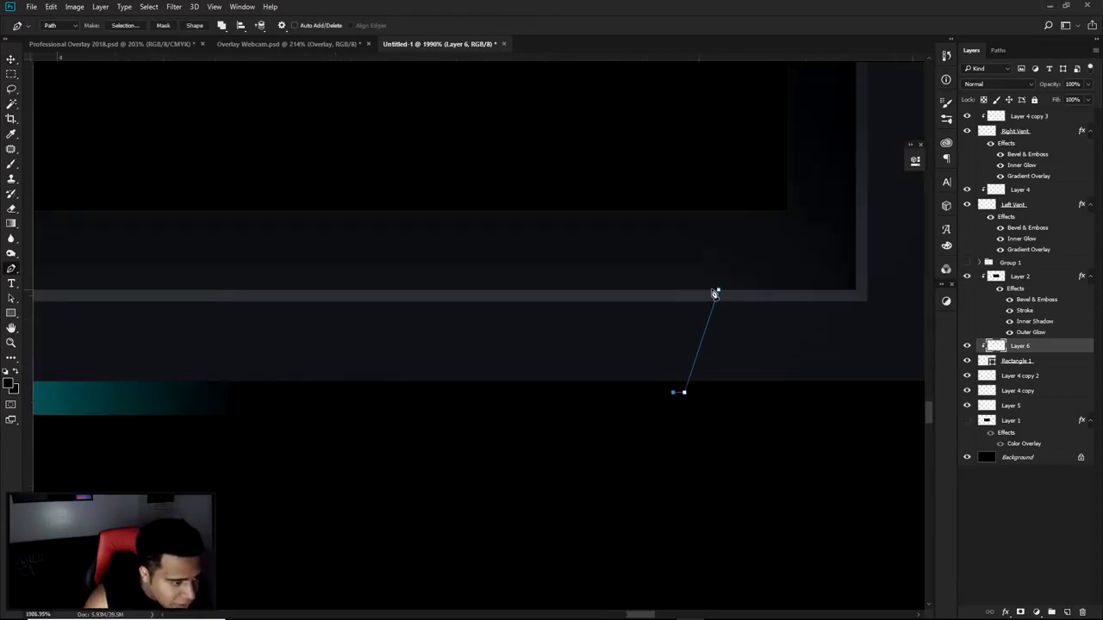
{"action": "left_click", "coordinate": [709, 291]}
{"action": "scroll", "coordinate": [719, 295], "scroll_direction": "down", "scroll_amount": 1}
{"action": "scroll", "coordinate": [719, 295], "scroll_direction": "down", "scroll_amount": 1}
Fill the slash path with white on Layer 6 and delete the path
{"action": "right_click", "coordinate": [781, 296]}
{"action": "left_click", "coordinate": [819, 377]}
{"action": "left_click", "coordinate": [660, 271]}
{"action": "right_click", "coordinate": [680, 256]}
{"action": "left_click", "coordinate": [711, 277]}
Duplicate the white slash twice along the bottom bar to form a row of three evenly spaced slashes
{"action": "key", "text": "v"}
{"action": "left_click_drag", "start_coordinate": [756, 325], "coordinate": [711, 328]}
{"action": "scroll", "coordinate": [715, 329], "scroll_direction": "down", "scroll_amount": 8}
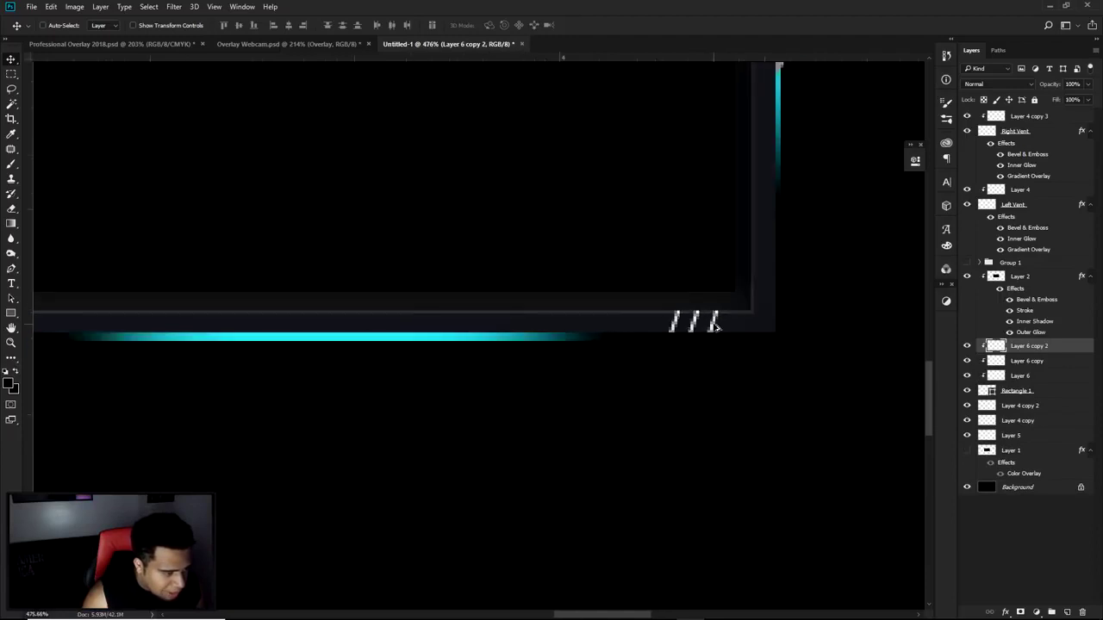
Duplicate the three slashes to the bottom bar's left end, flip the copies horizontally and position them near the left corner
{"action": "left_click", "coordinate": [1028, 379], "text": "shift"}
{"action": "left_click_drag", "start_coordinate": [845, 357], "coordinate": [388, 359]}
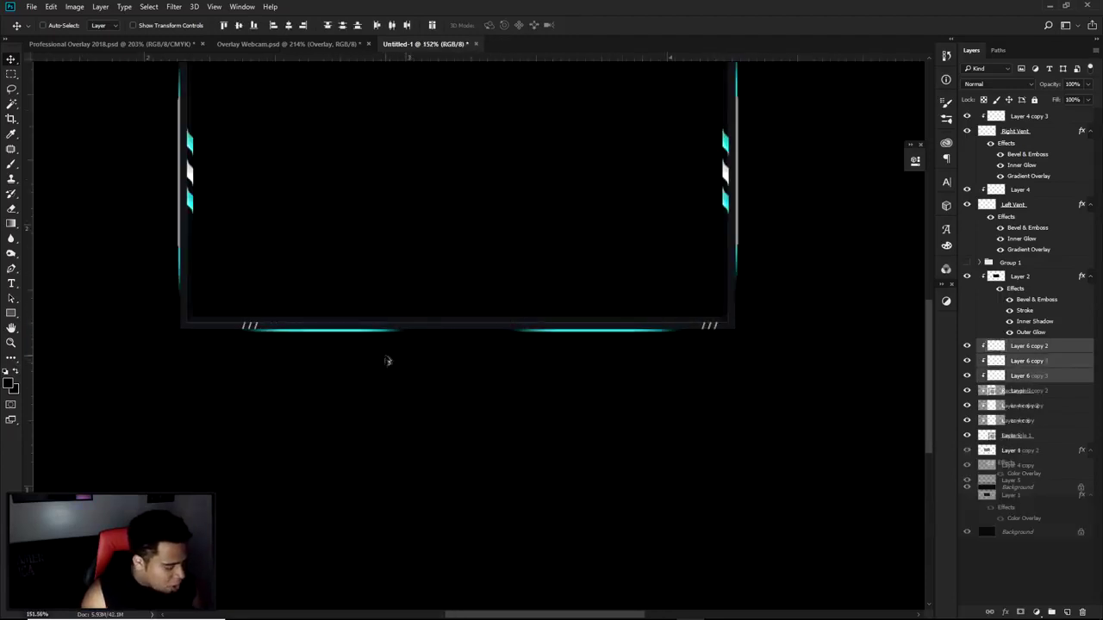
{"action": "key", "text": "ctrl+t"}
{"action": "right_click", "coordinate": [386, 363]}
{"action": "left_click", "coordinate": [447, 535]}
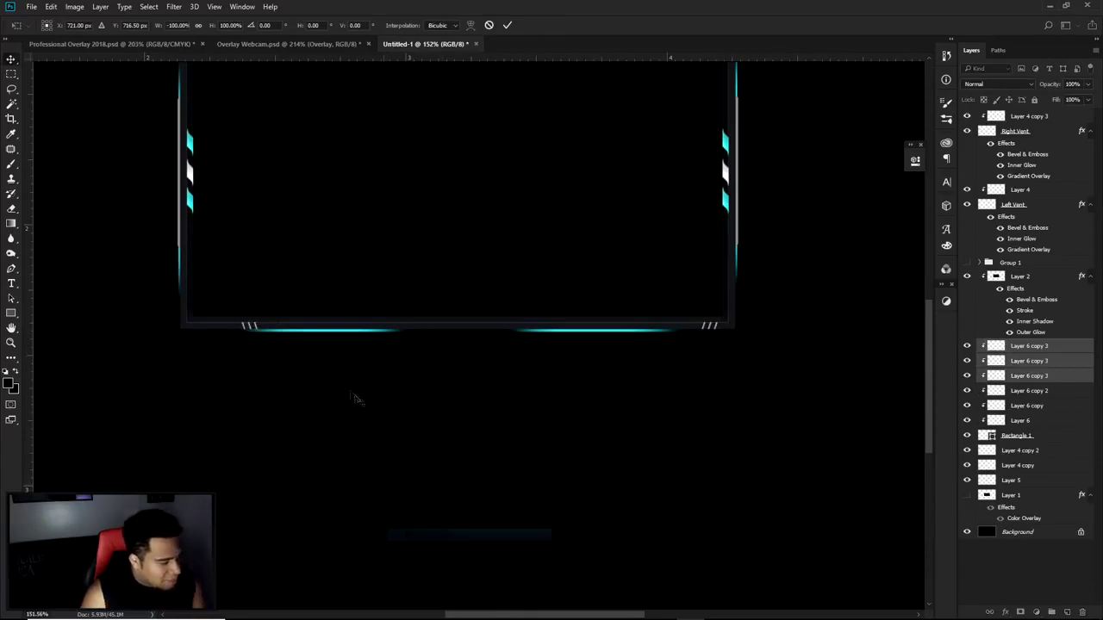
{"action": "key", "text": "Return"}
{"action": "left_click_drag", "start_coordinate": [328, 354], "coordinate": [309, 351]}
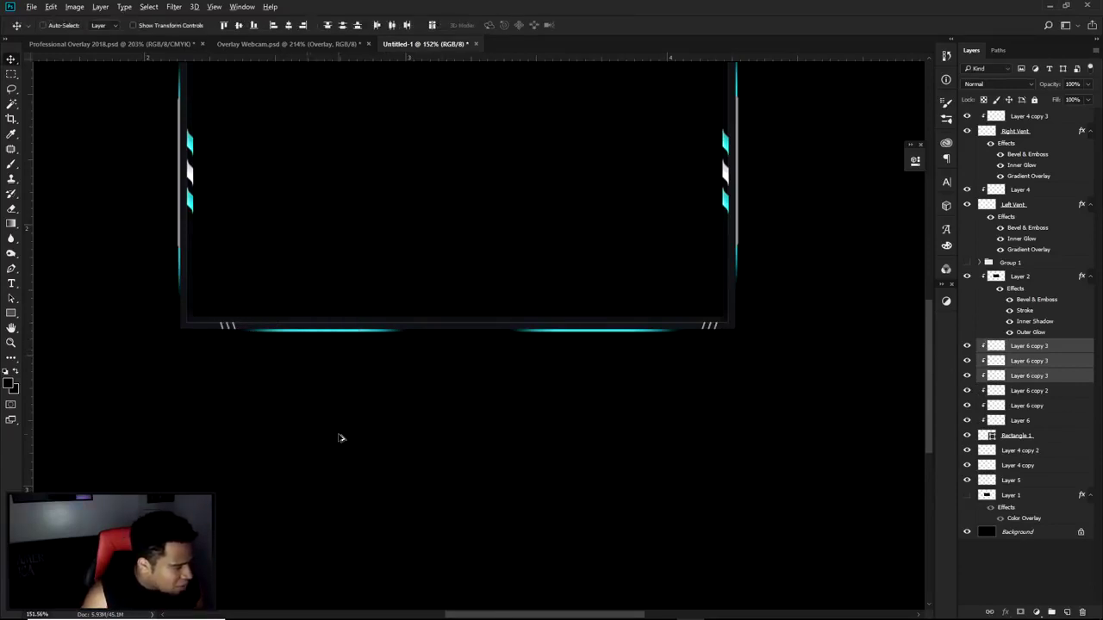
Select all six slash layers and set their opacity to 28%
{"action": "key", "text": "ctrl+0"}
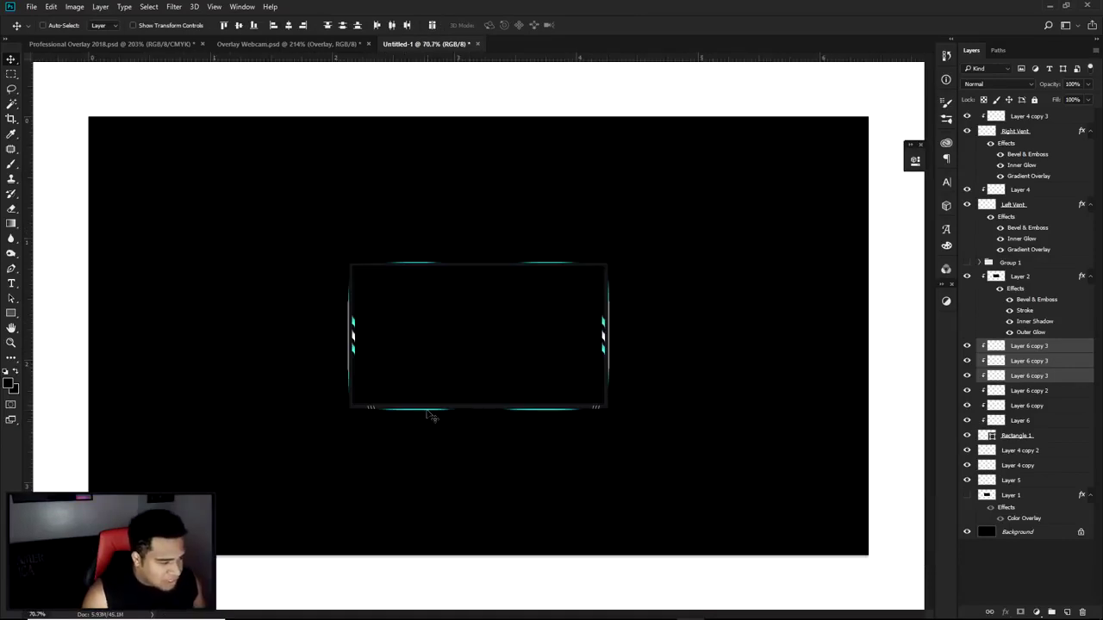
{"action": "left_click", "coordinate": [1021, 420]}
{"action": "left_click", "coordinate": [1034, 350], "text": "shift"}
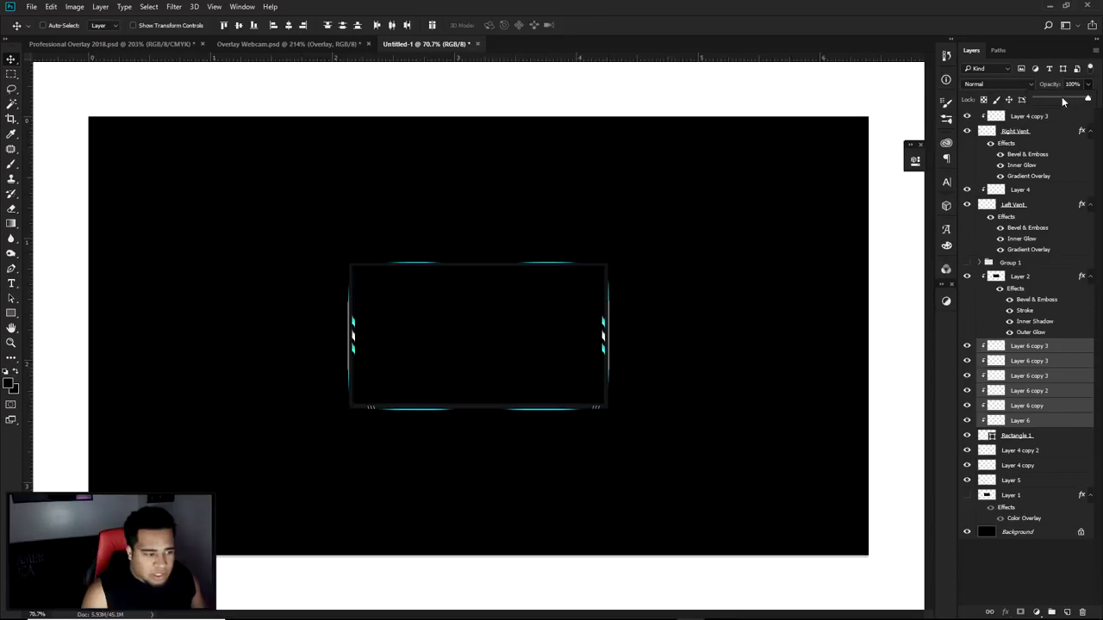
{"action": "key", "text": "Return"}
{"action": "scroll", "coordinate": [443, 376], "scroll_direction": "up", "scroll_amount": 3}
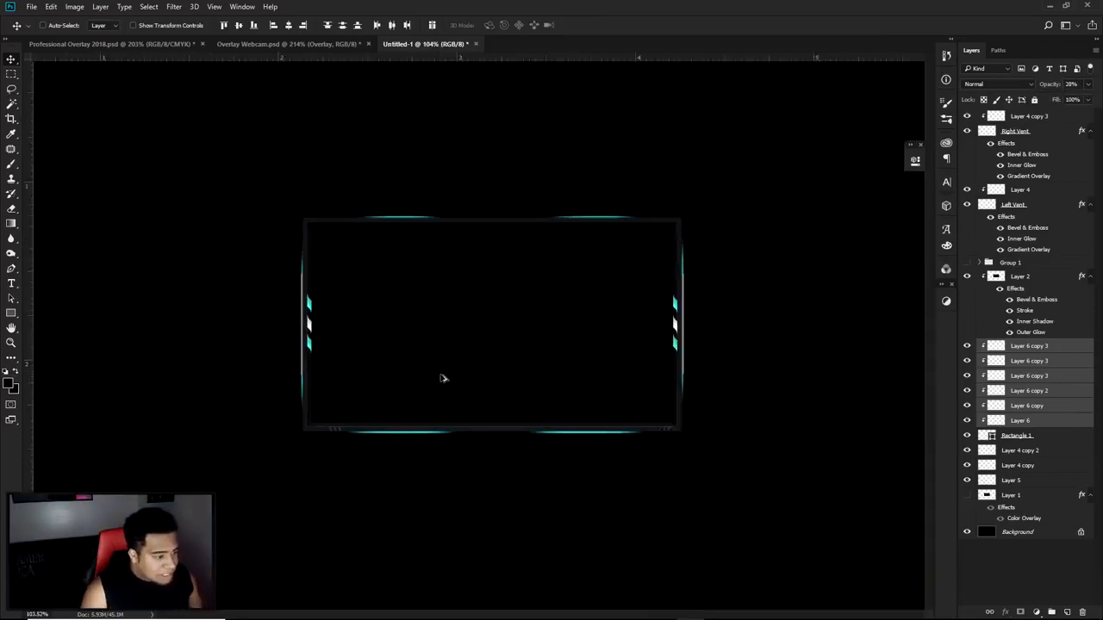
Add the text "SESOHQ" at the middle of the bottom bar and move its layer to the top of the layer stack
{"action": "scroll", "coordinate": [588, 394], "scroll_direction": "down", "scroll_amount": 1}
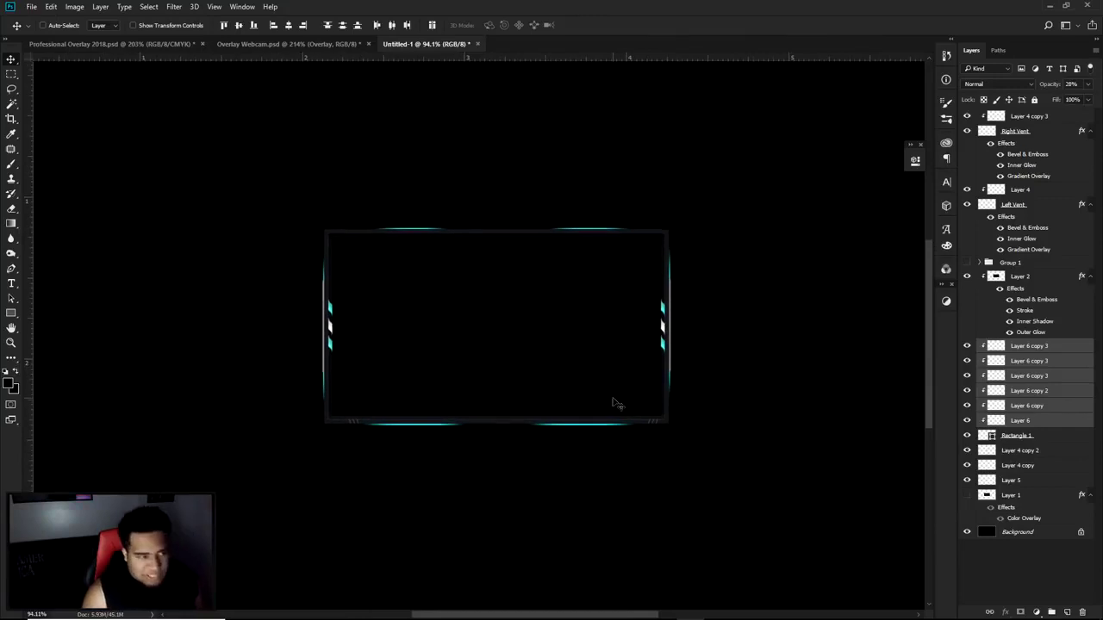
{"action": "left_click", "coordinate": [181, 43]}
{"action": "scroll", "coordinate": [546, 333], "scroll_direction": "down", "scroll_amount": 2}
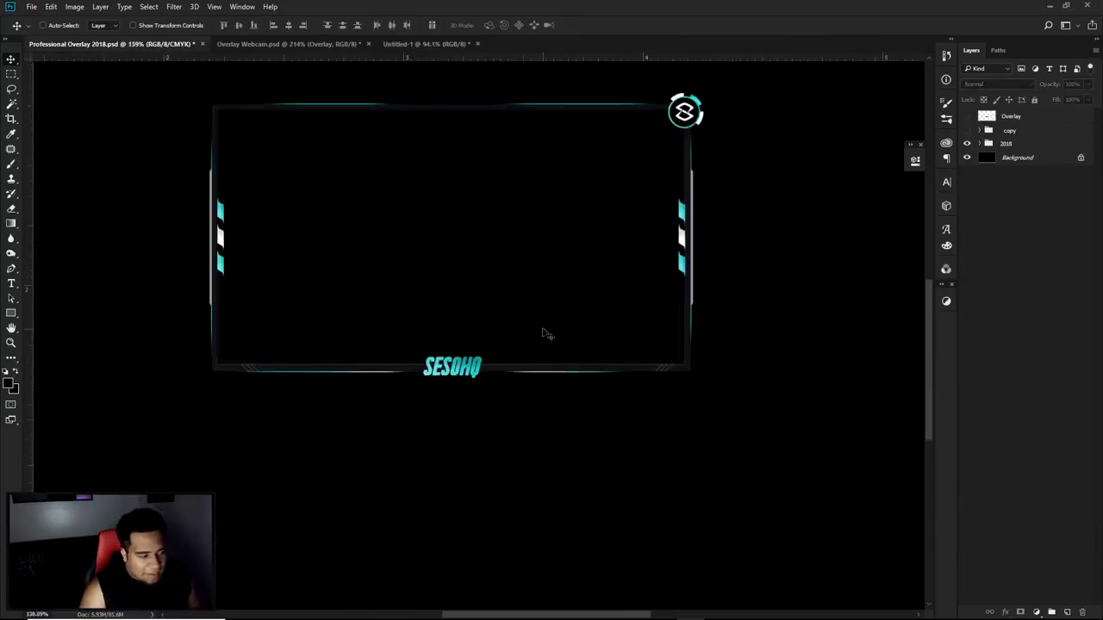
{"action": "left_click", "coordinate": [417, 45]}
{"action": "key", "text": "t"}
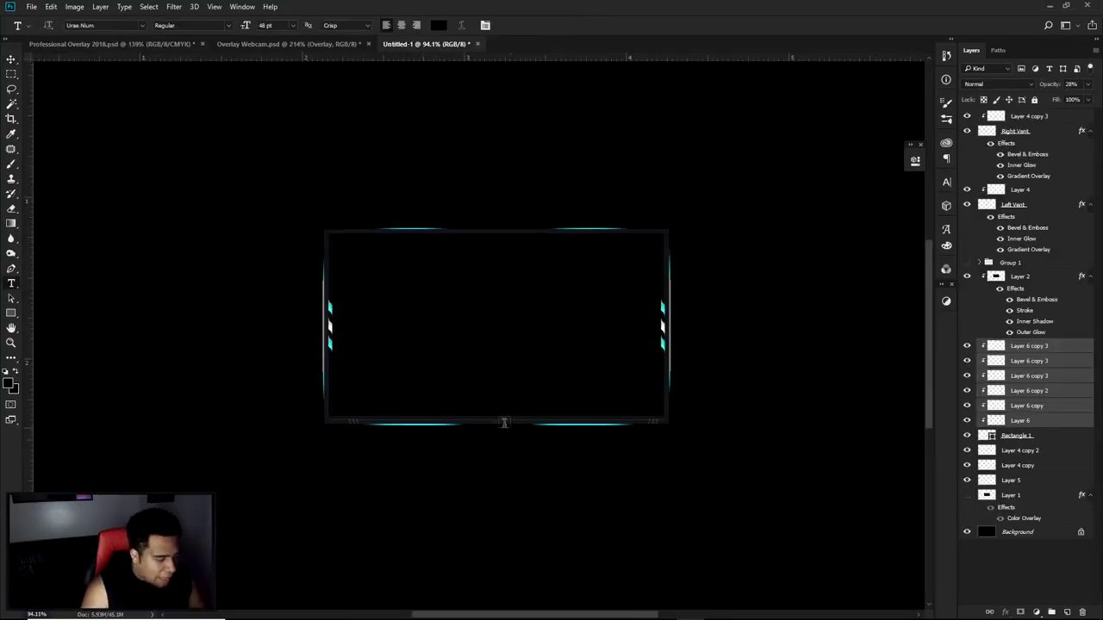
{"action": "left_click", "coordinate": [486, 421]}
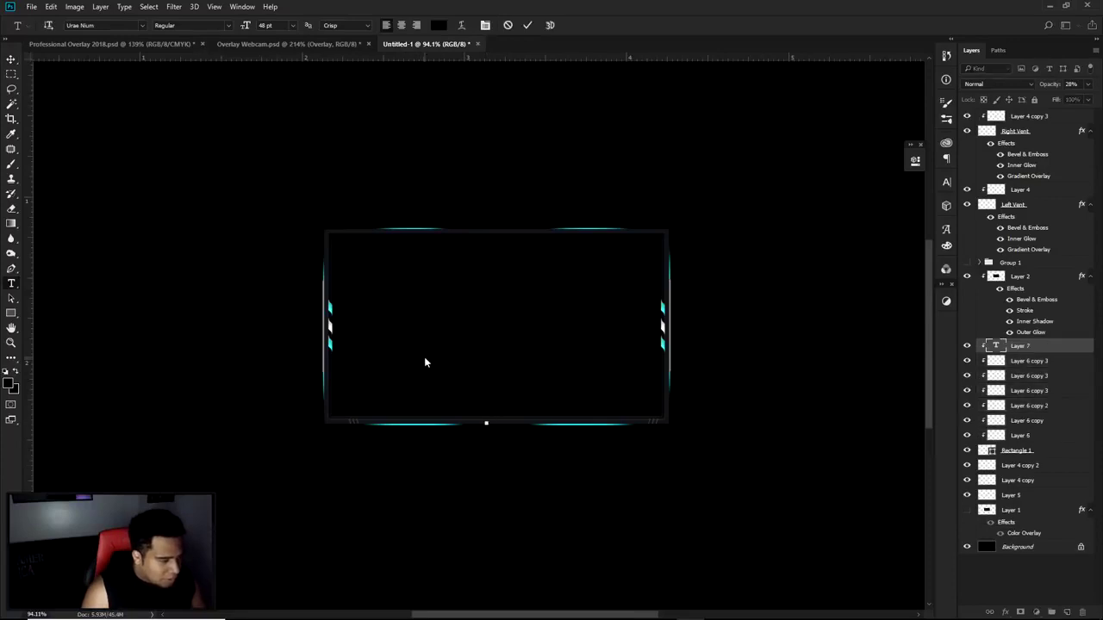
{"action": "type", "text": "WEBCAM"}
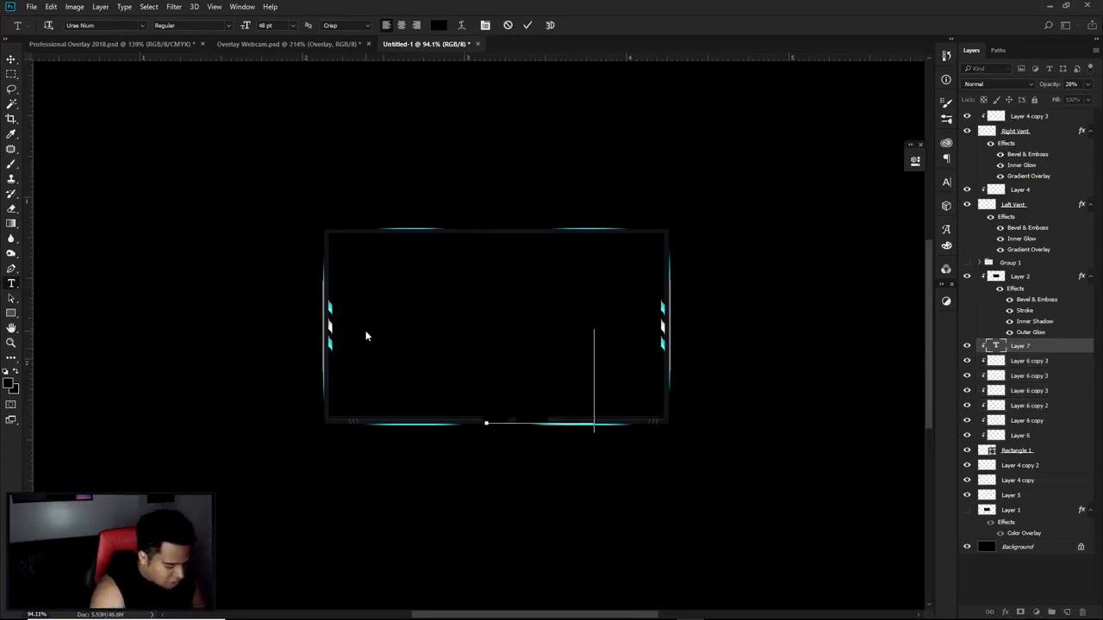
{"action": "key", "text": "ctrl+a"}
{"action": "left_click", "coordinate": [1026, 353]}
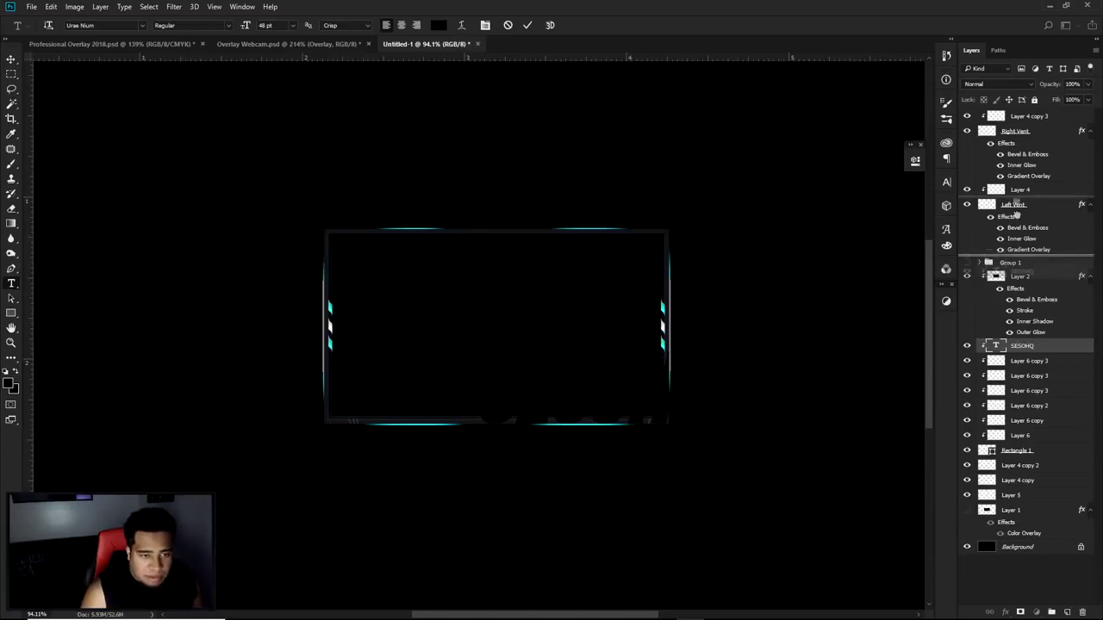
{"action": "left_click_drag", "start_coordinate": [1035, 110], "coordinate": [1035, 114]}
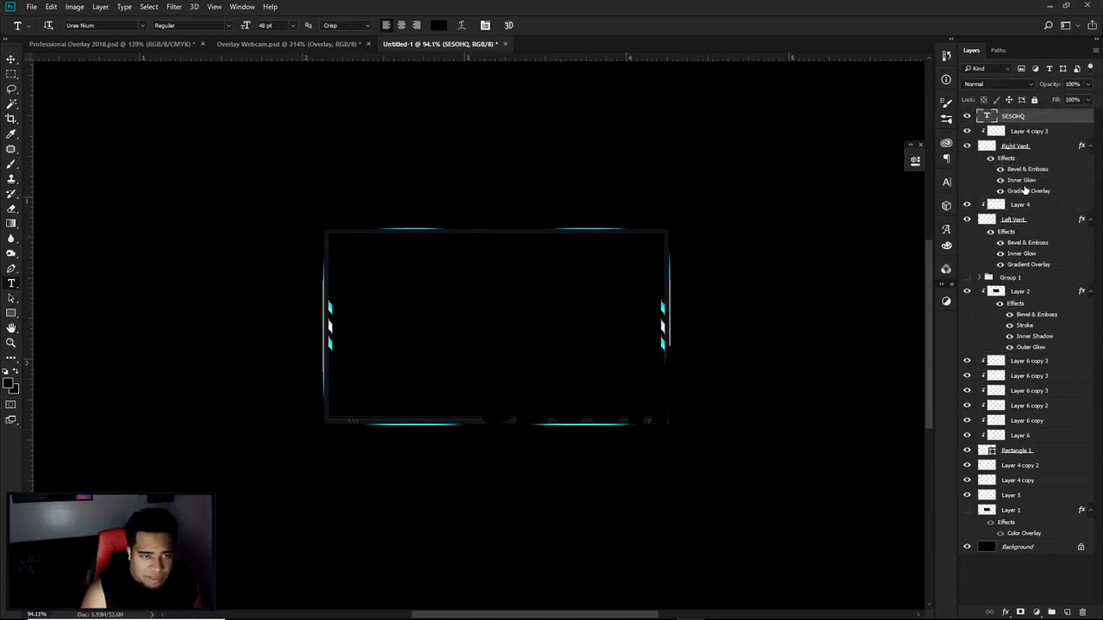
Set the SESOHQ text colour to the cyan (#36d5e8) sampled from the left vent
{"action": "left_click", "coordinate": [945, 184]}
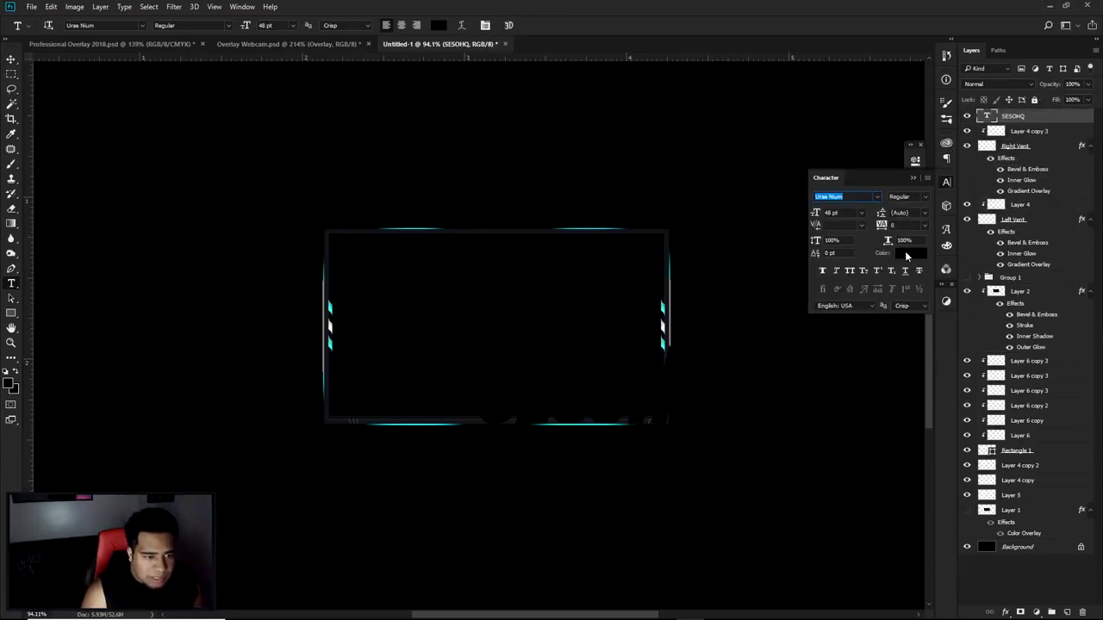
{"action": "left_click", "coordinate": [905, 250]}
{"action": "left_click", "coordinate": [329, 311]}
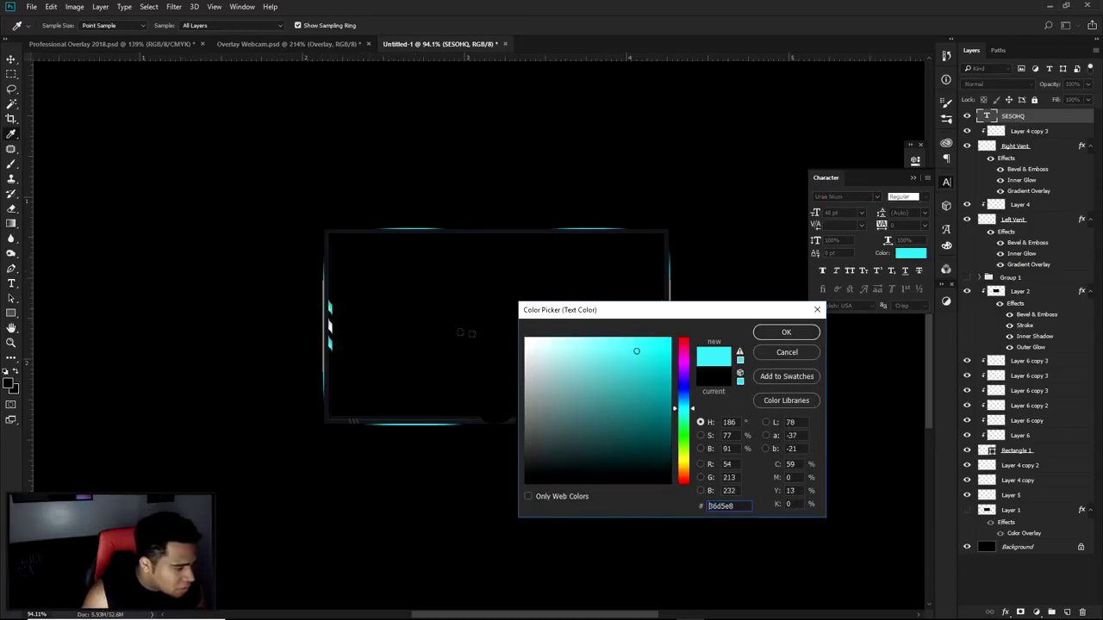
{"action": "left_click", "coordinate": [786, 331]}
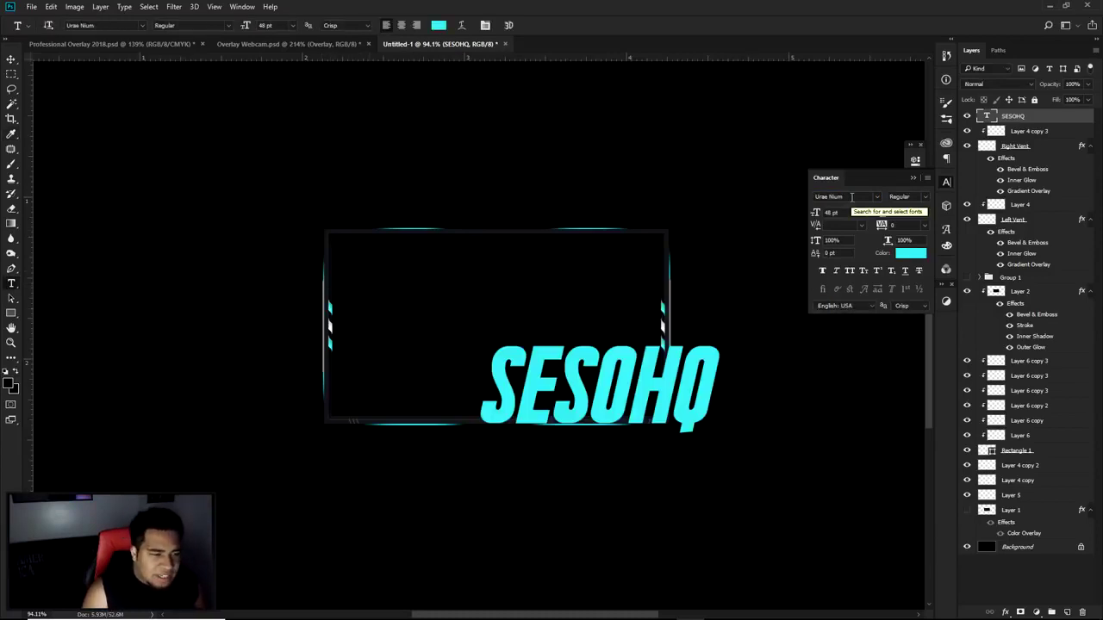
Scale the SESOHQ text down to 7.94 pt and centre it on the frame's bottom bar
{"action": "key", "text": "v"}
{"action": "mouse_move", "coordinate": [617, 405]}
{"action": "left_mouse_down"}
{"action": "mouse_move", "coordinate": [518, 405]}
{"action": "mouse_move", "coordinate": [617, 405]}
{"action": "left_mouse_up"}
{"action": "scroll", "coordinate": [617, 405], "scroll_direction": "down", "scroll_amount": 2}
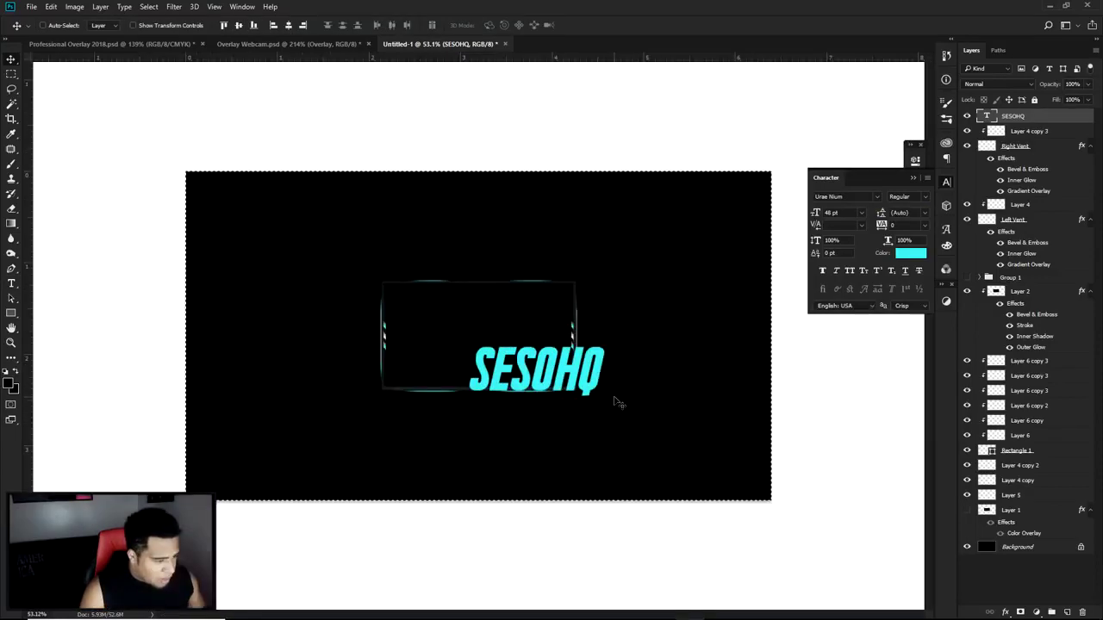
{"action": "scroll", "coordinate": [615, 402], "scroll_direction": "up", "scroll_amount": 4}
{"action": "key", "text": "ctrl+t"}
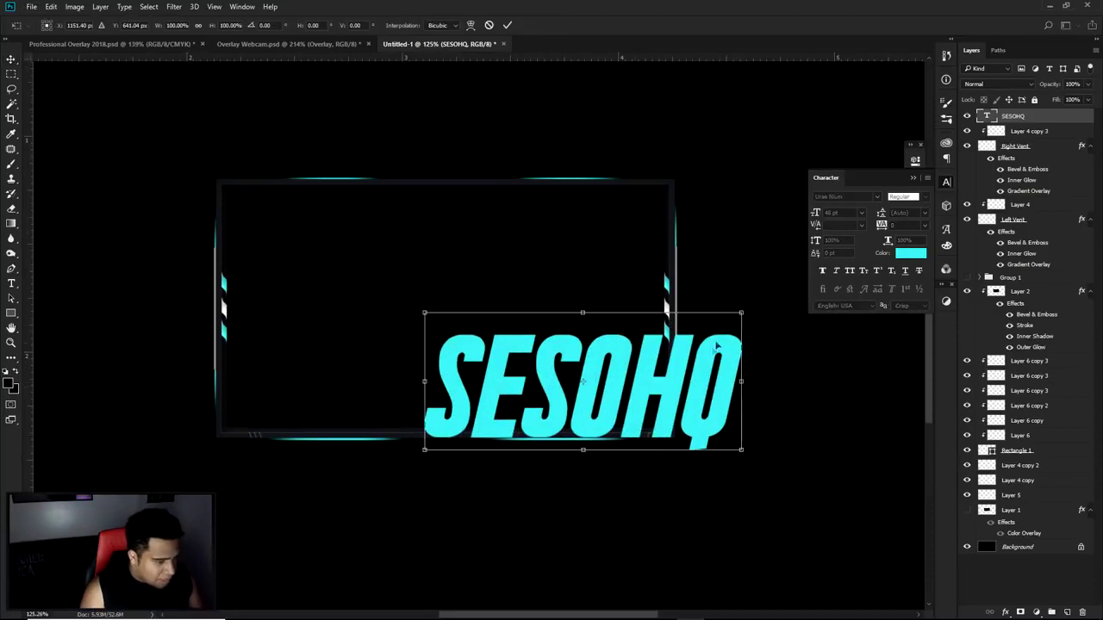
{"action": "left_click_drag", "start_coordinate": [739, 316], "coordinate": [472, 472]}
{"action": "key", "text": "Return"}
{"action": "scroll", "coordinate": [444, 440], "scroll_direction": "up", "scroll_amount": 4}
{"action": "key", "text": "ctrl+t"}
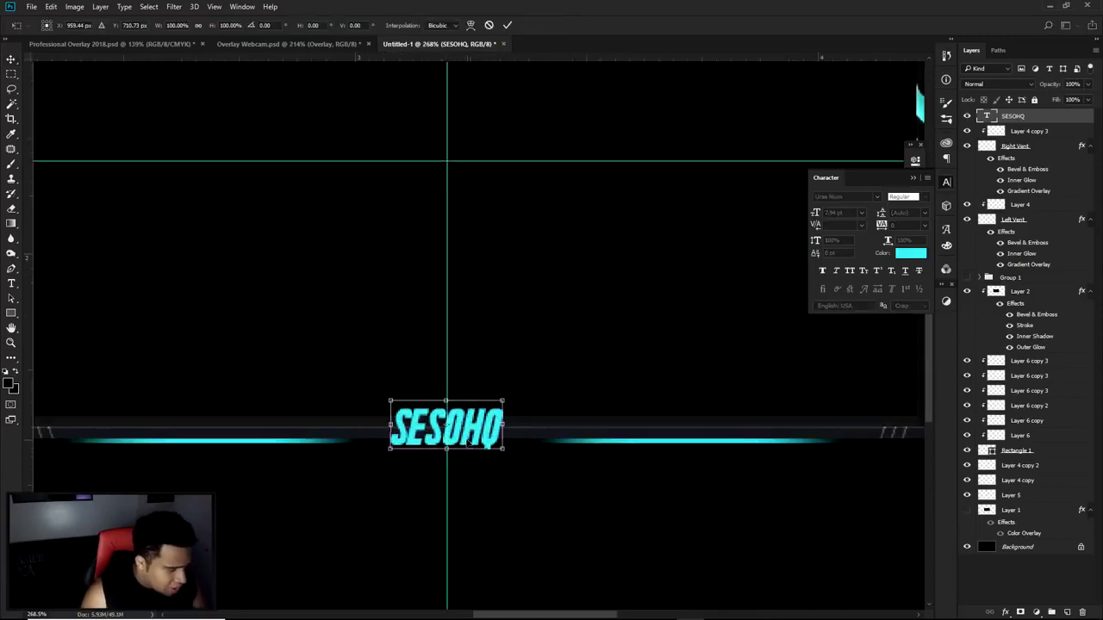
{"action": "key", "text": "Return"}
{"action": "scroll", "coordinate": [466, 435], "scroll_direction": "down", "scroll_amount": 4}
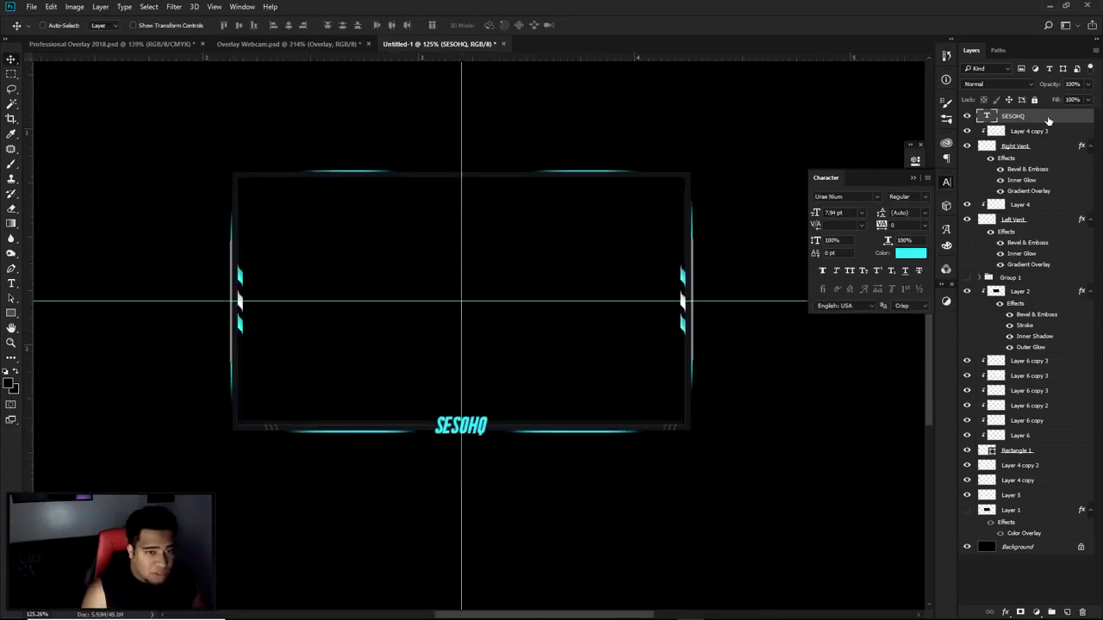
Apply the saved layer style with Bevel & Emboss, Inner Glow and Gradient Overlay to the SESOHQ text layer
{"action": "key", "text": "ctrl+alt+b"}
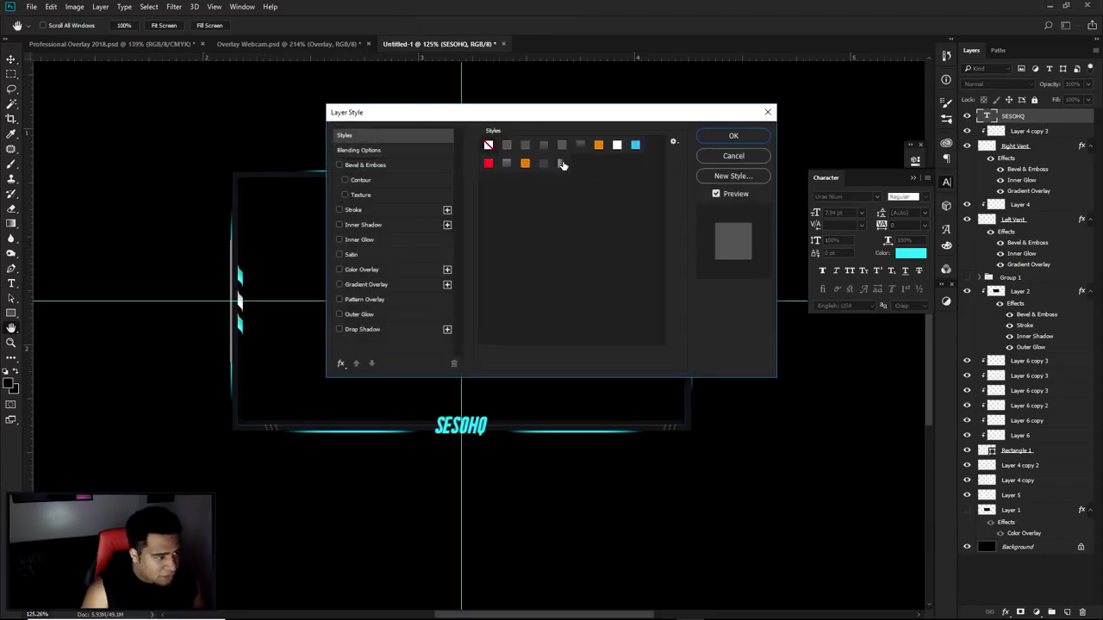
{"action": "left_click", "coordinate": [562, 164]}
{"action": "left_click", "coordinate": [741, 143]}
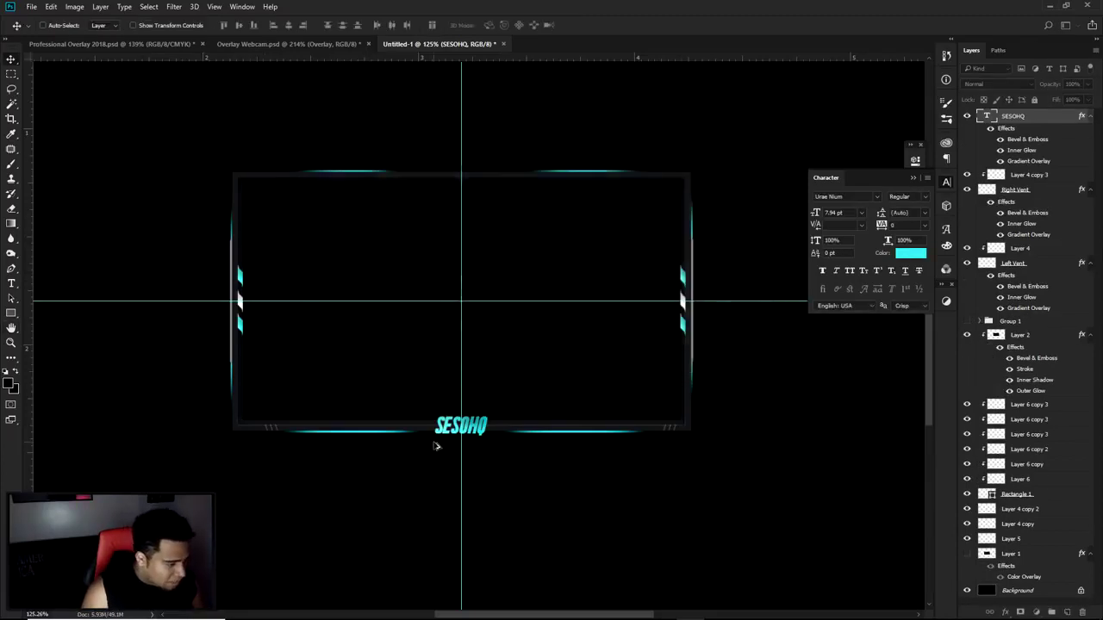
{"action": "scroll", "coordinate": [439, 440], "scroll_direction": "up", "scroll_amount": 3}
{"action": "scroll", "coordinate": [439, 440], "scroll_direction": "down", "scroll_amount": 2}
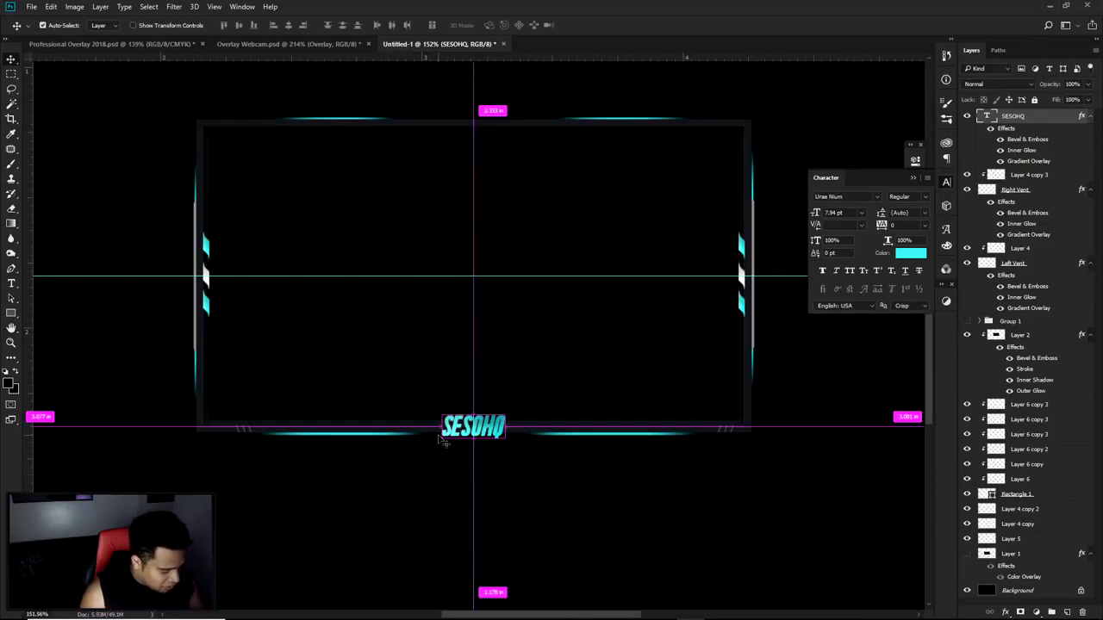
{"action": "scroll", "coordinate": [440, 439], "scroll_direction": "down", "scroll_amount": 3}
{"action": "scroll", "coordinate": [459, 454], "scroll_direction": "down", "scroll_amount": 1}
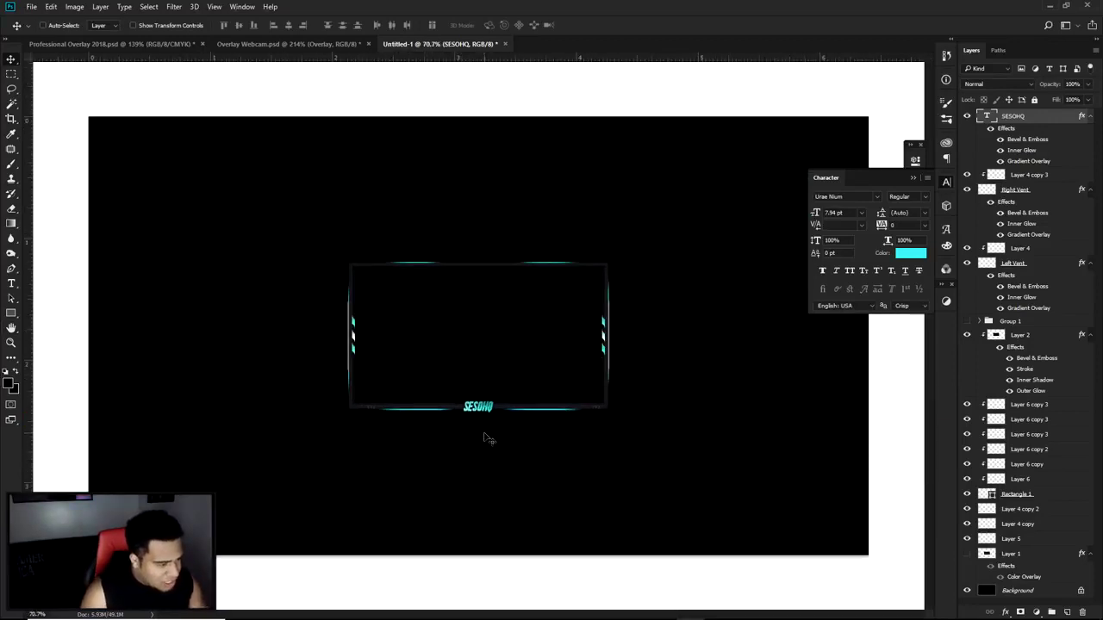
{"action": "scroll", "coordinate": [491, 422], "scroll_direction": "up", "scroll_amount": 1}
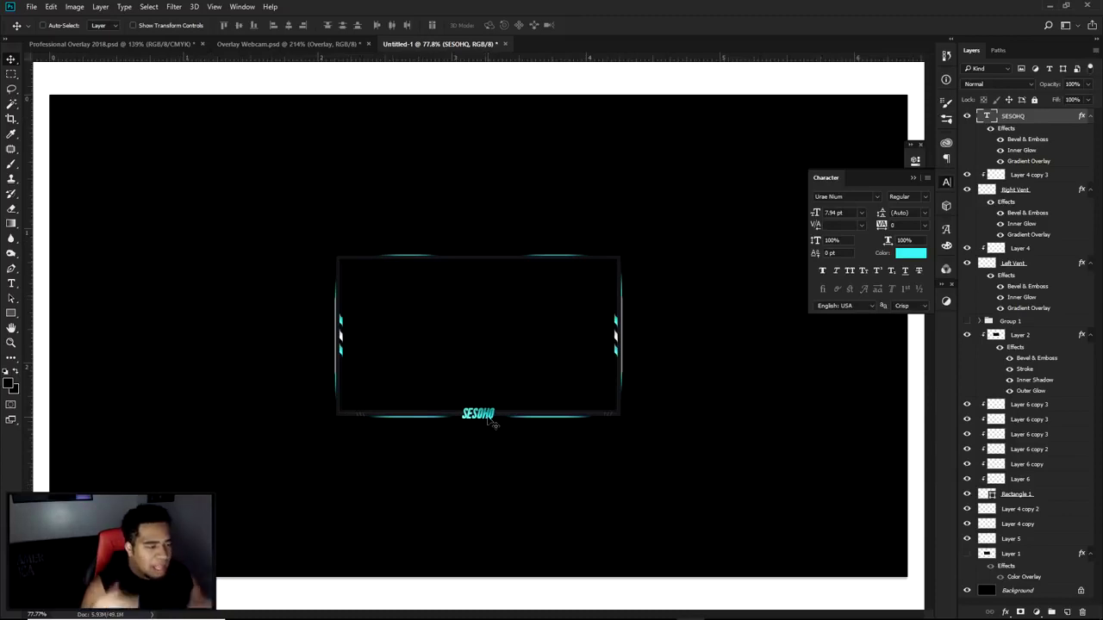
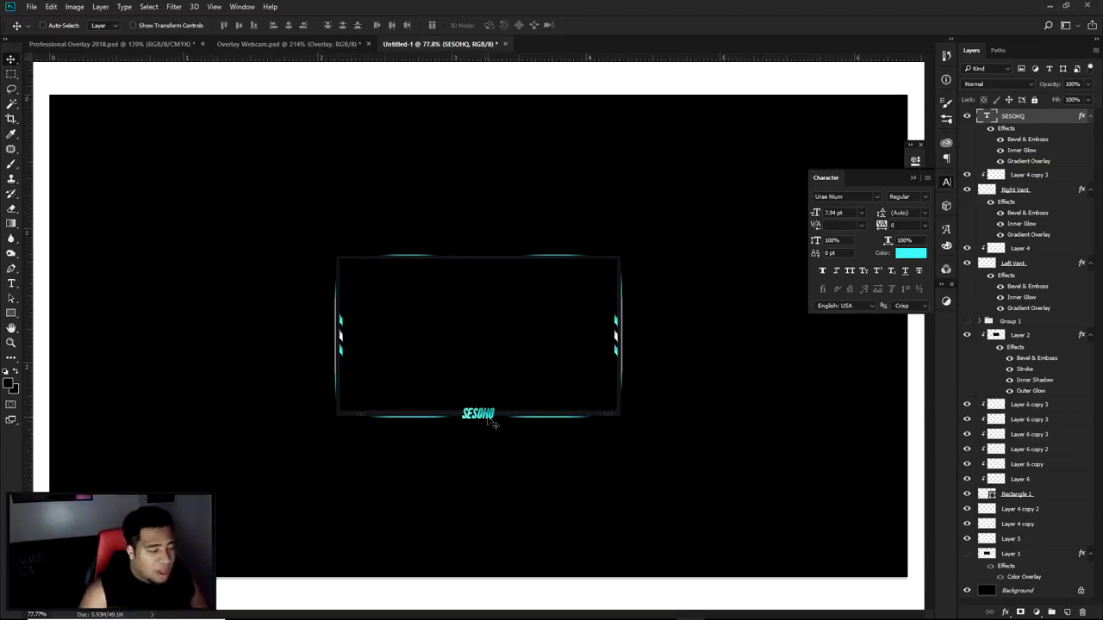
{"action": "left_click", "coordinate": [946, 183]}
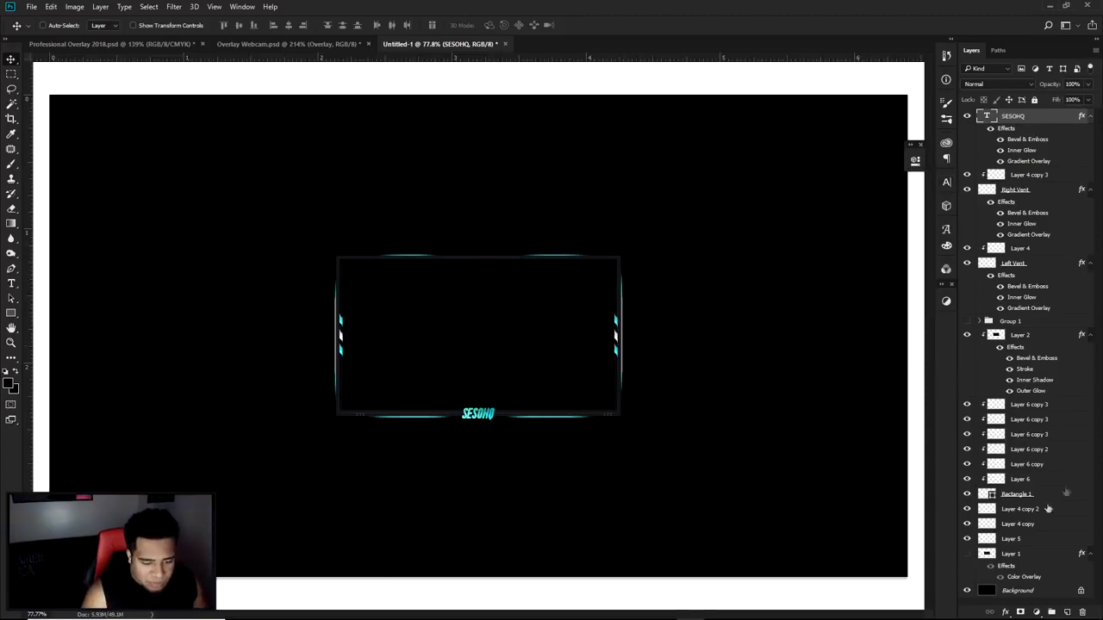
Group all layers from the SESOHQ text down to Layer 5
{"action": "left_click", "coordinate": [1014, 540], "text": "shift"}
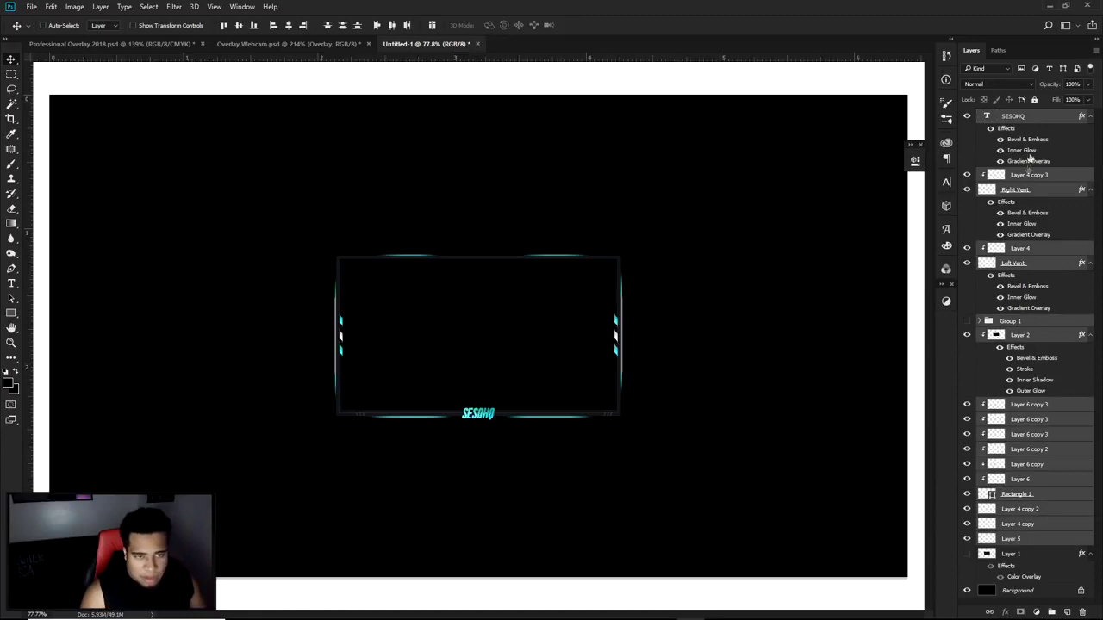
{"action": "left_click", "coordinate": [1030, 116]}
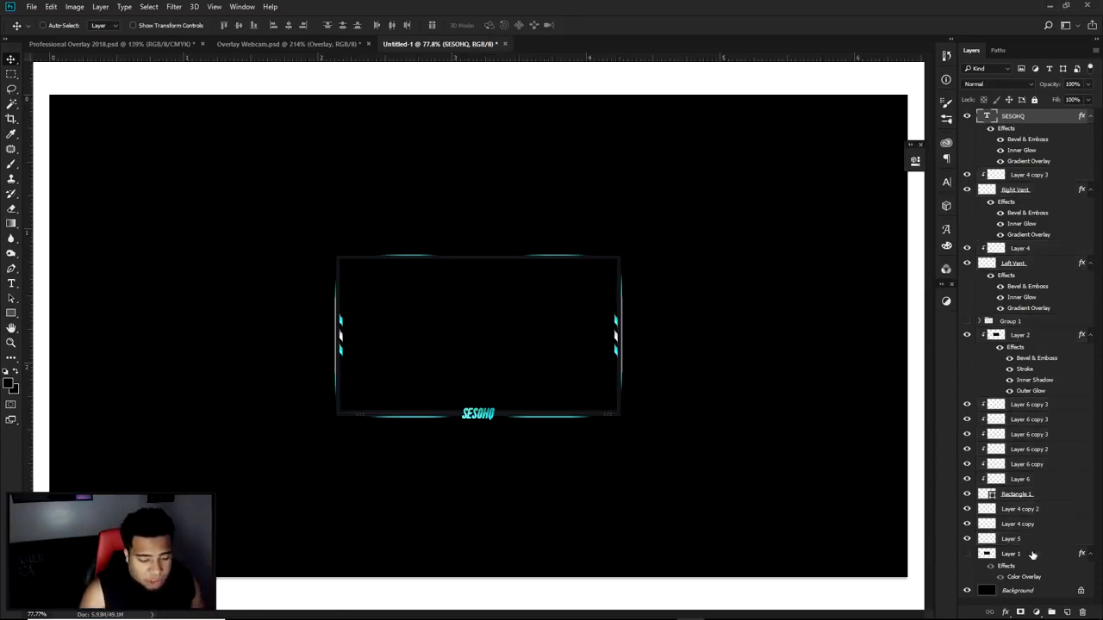
{"action": "left_click", "coordinate": [1020, 541], "text": "shift"}
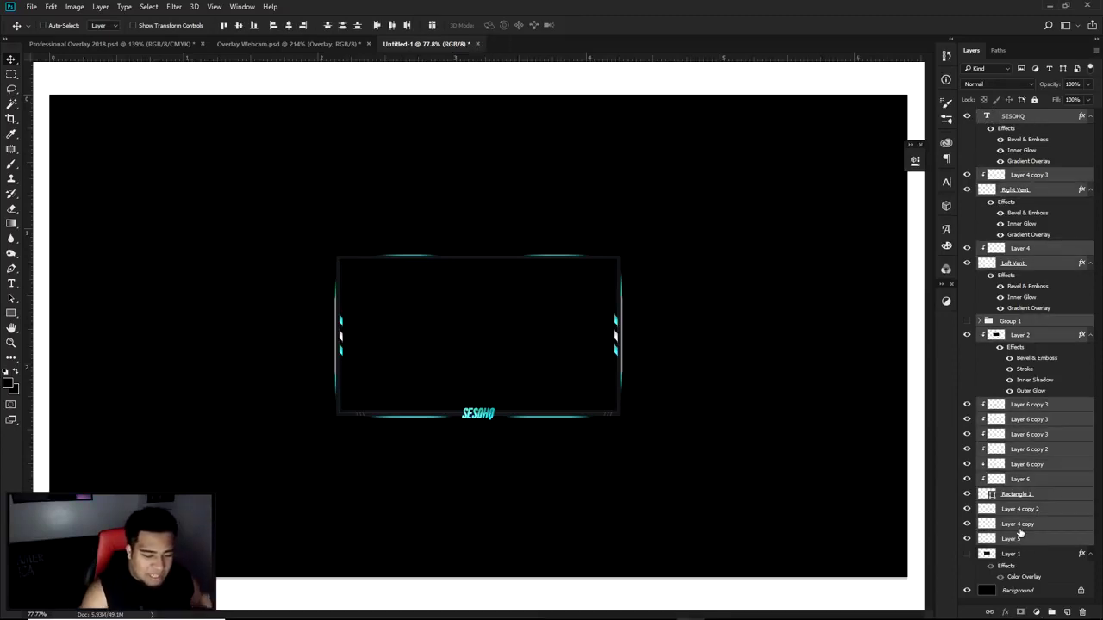
{"action": "key", "text": "ctrl+g"}
{"action": "left_click_drag", "start_coordinate": [662, 290], "coordinate": [674, 265]}
{"action": "key", "text": "ctrl+z"}
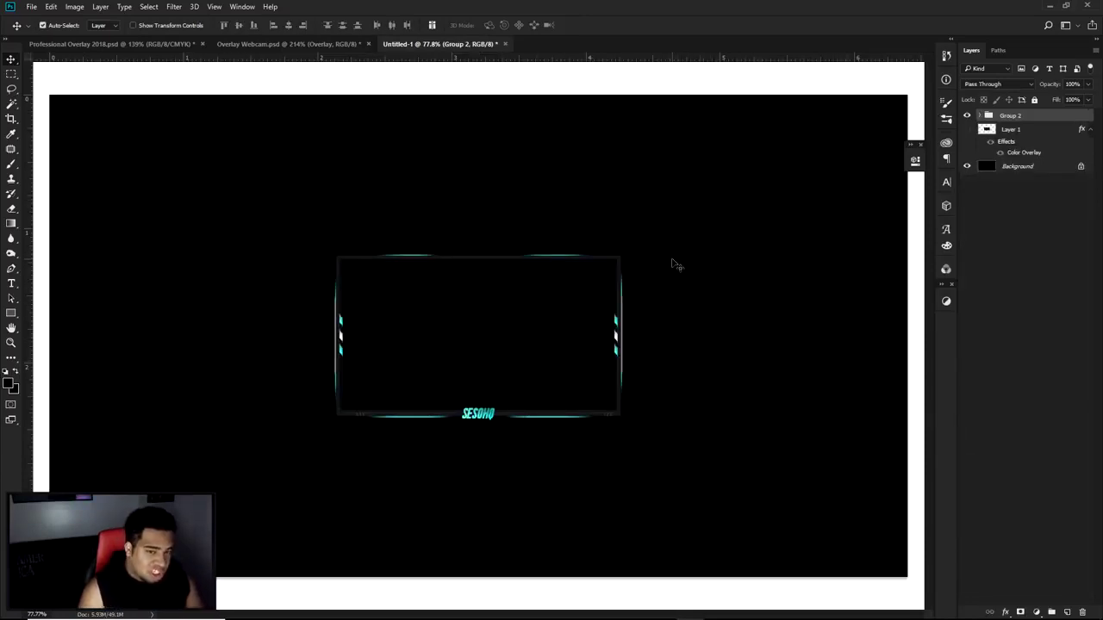
Merge a duplicate of the group into a single layer named "oVERLAY" and hide the original group
{"action": "key", "text": "ctrl+j"}
{"action": "key", "text": "ctrl+e"}
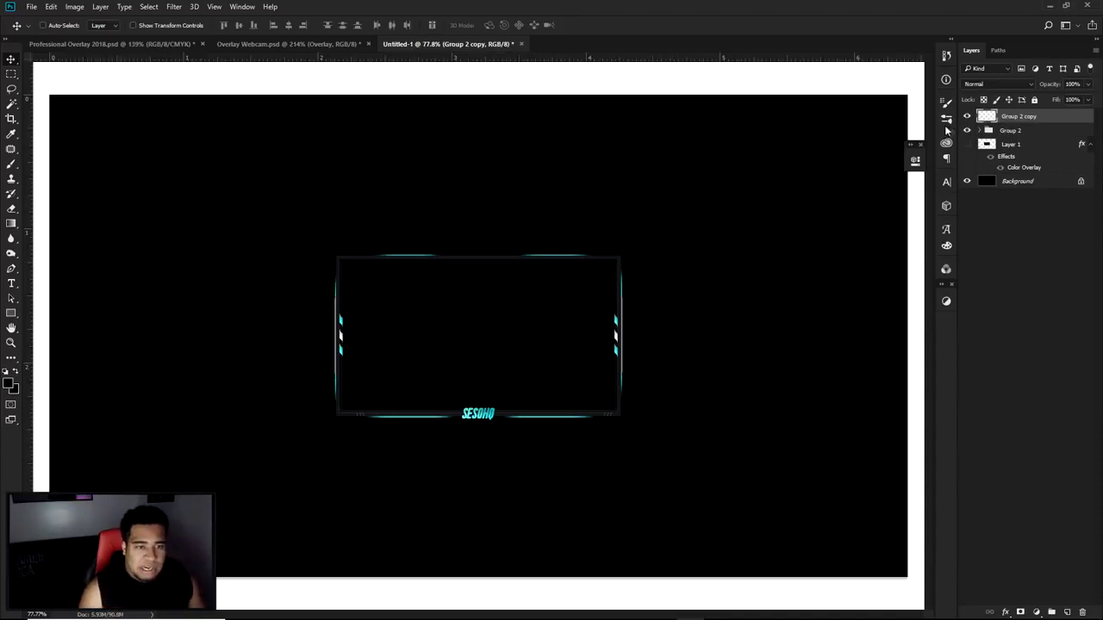
{"action": "double_click", "coordinate": [1020, 116]}
{"action": "type", "text": "oVERLAY"}
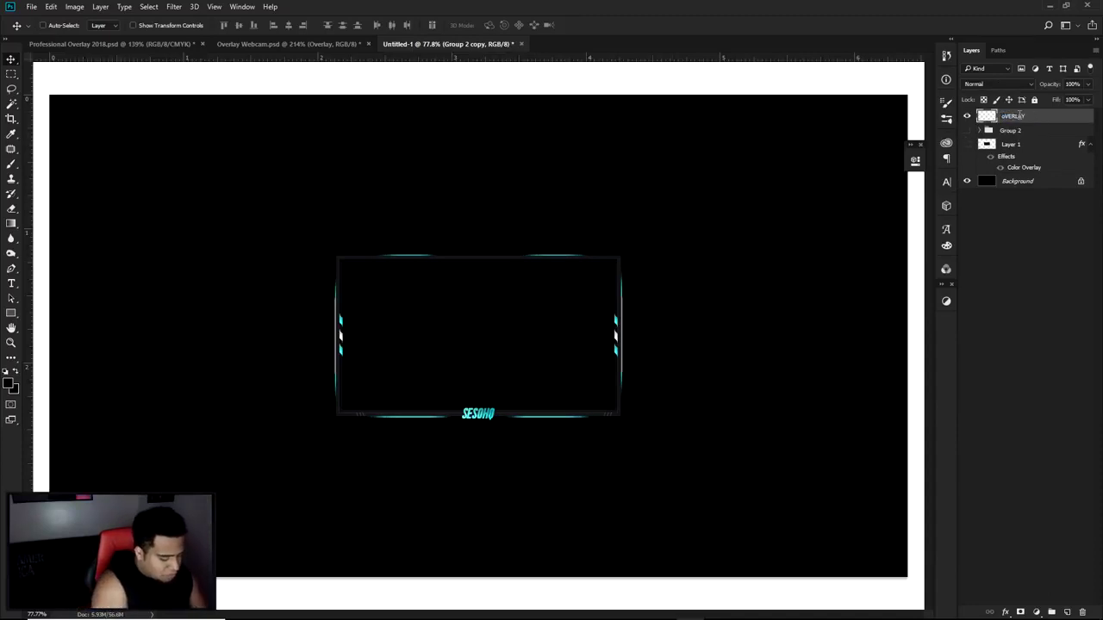
{"action": "key", "text": "Return"}
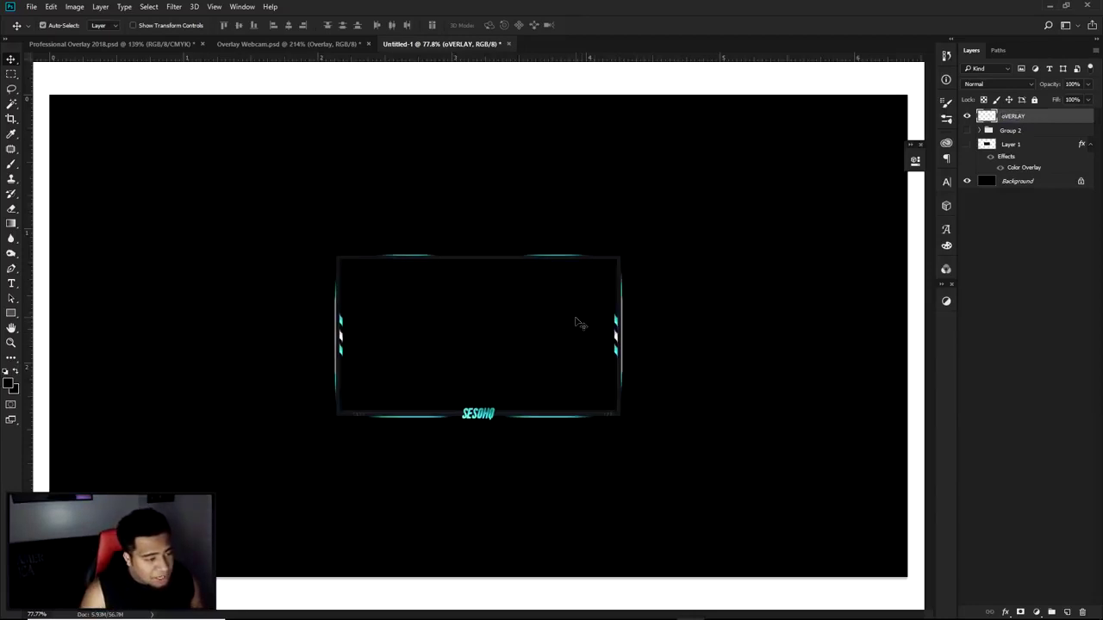
Copy the white logo smart object from Professional Overlay 2018.psd into Untitled-1 and place it on the frame's upper-right corner
{"action": "scroll", "coordinate": [636, 261], "scroll_direction": "up", "scroll_amount": 5}
{"action": "left_click", "coordinate": [110, 43]}
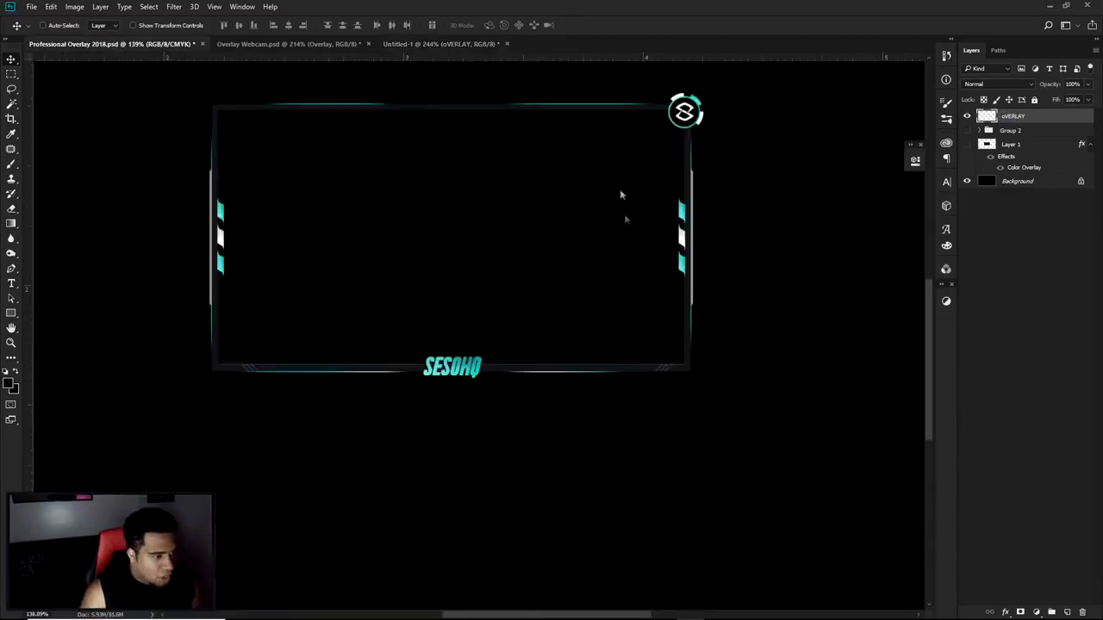
{"action": "left_click", "coordinate": [689, 112], "text": "ctrl"}
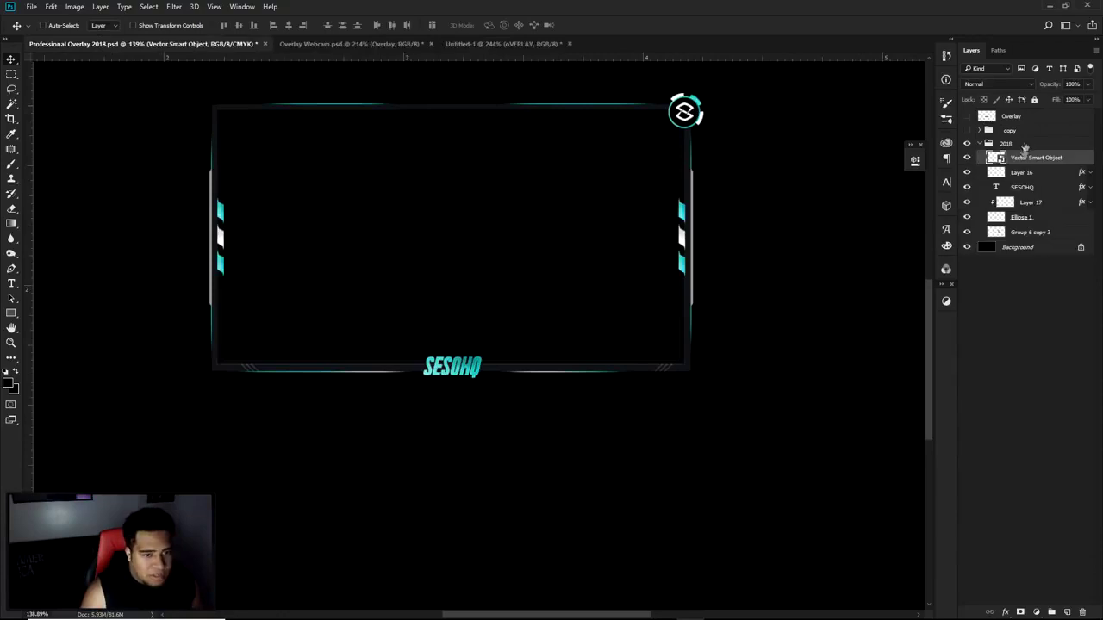
{"action": "left_click", "coordinate": [498, 45]}
{"action": "left_click_drag", "start_coordinate": [498, 50], "coordinate": [660, 276]}
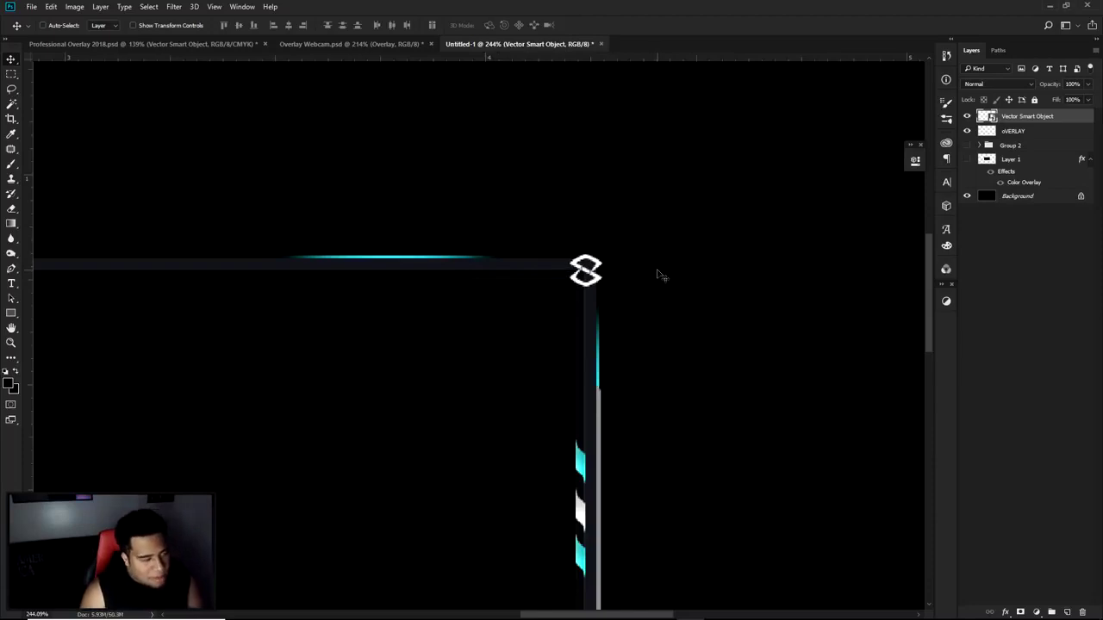
{"action": "key", "text": "Right"}
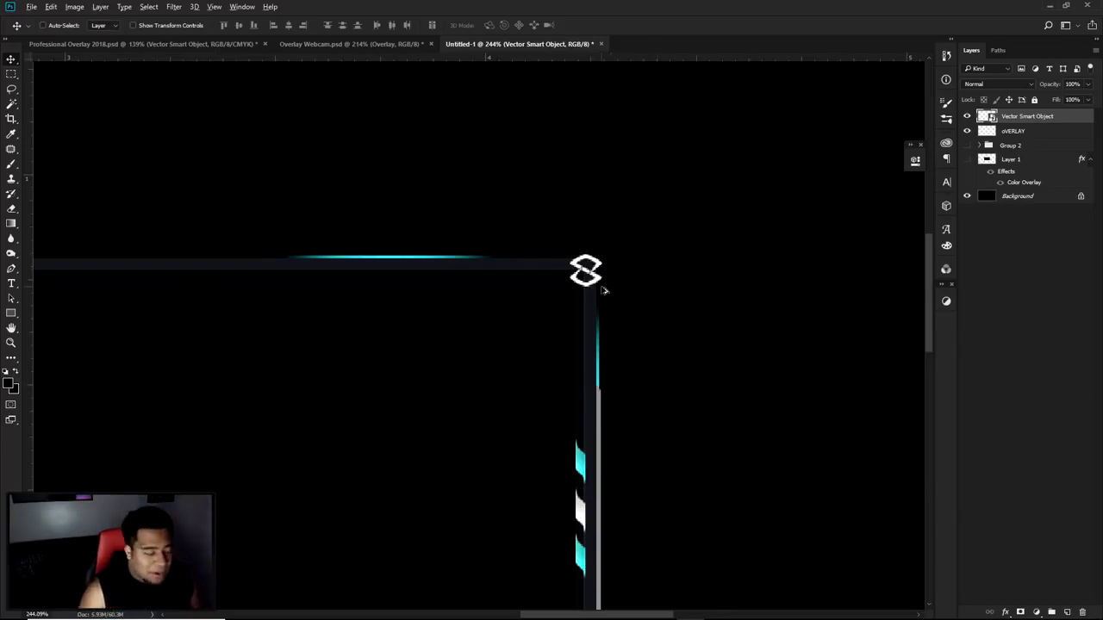
Draw an unfilled white-stroked circle about 34 px wide around the corner logo, directly above the oVERLAY layer
{"action": "scroll", "coordinate": [604, 288], "scroll_direction": "up", "scroll_amount": 2}
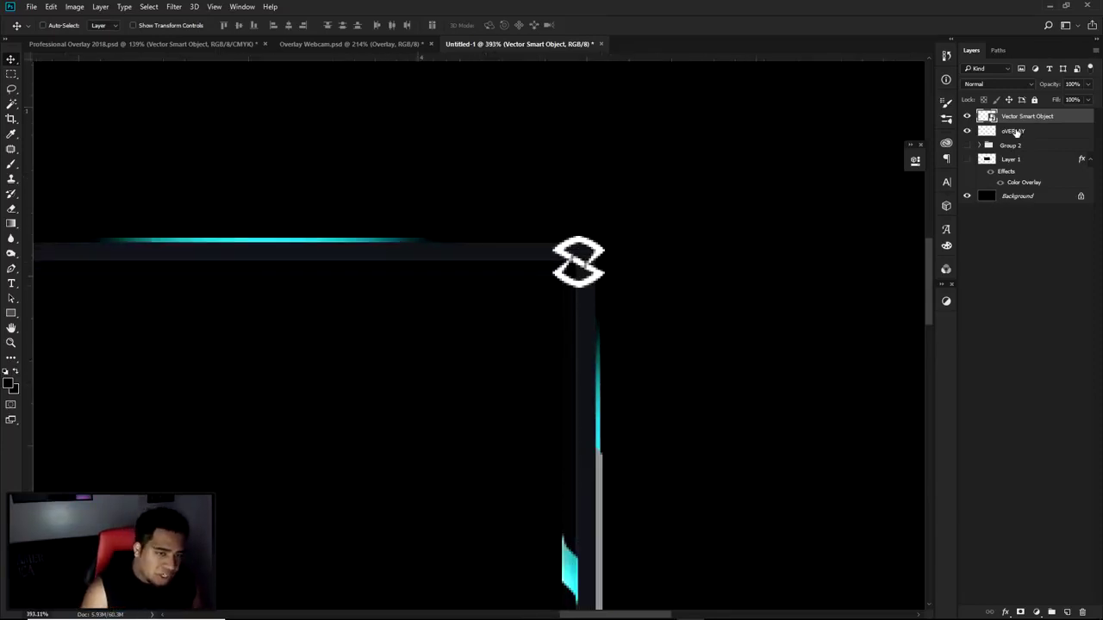
{"action": "left_click", "coordinate": [972, 133]}
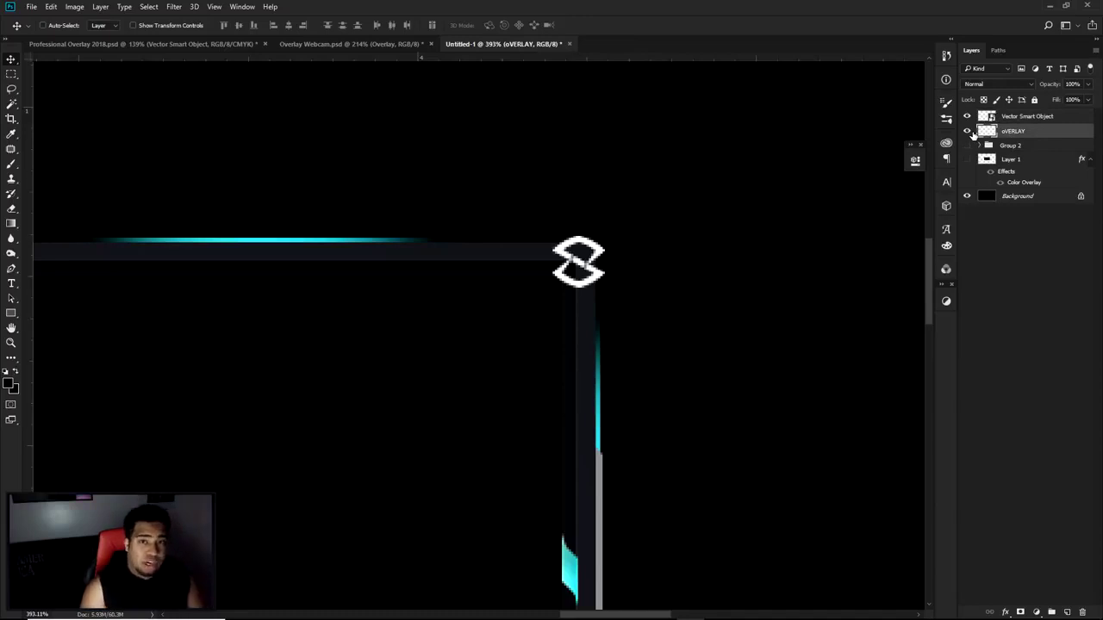
{"action": "left_click_drag", "start_coordinate": [11, 73], "coordinate": [79, 87]}
{"action": "left_click", "coordinate": [79, 87]}
{"action": "scroll", "coordinate": [547, 256], "scroll_direction": "up", "scroll_amount": 2}
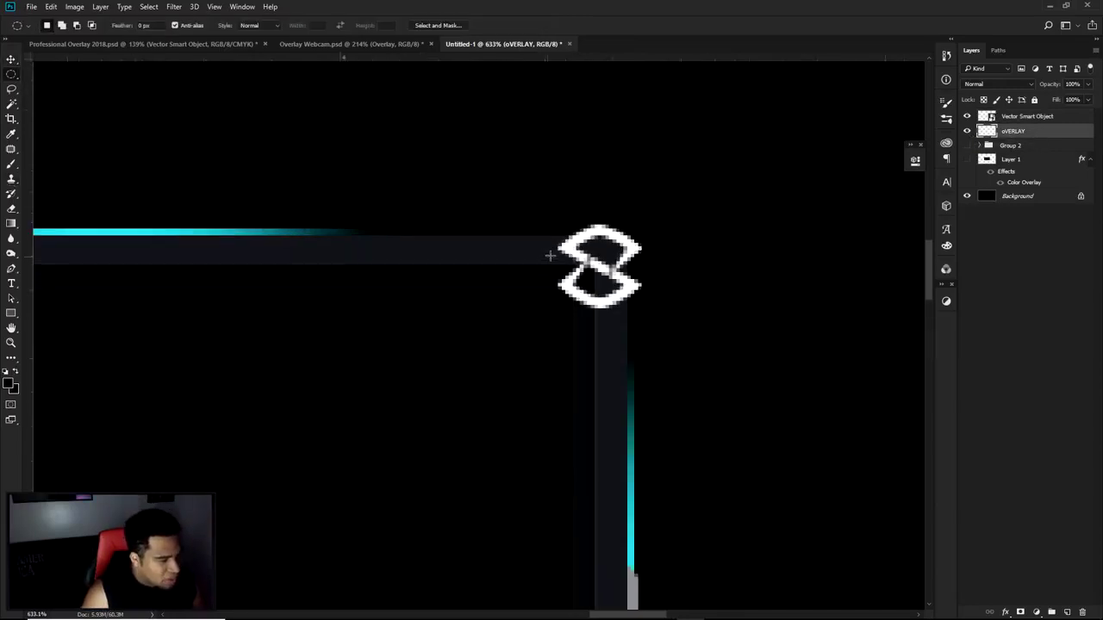
{"action": "left_click_drag", "start_coordinate": [11, 313], "coordinate": [11, 313]}
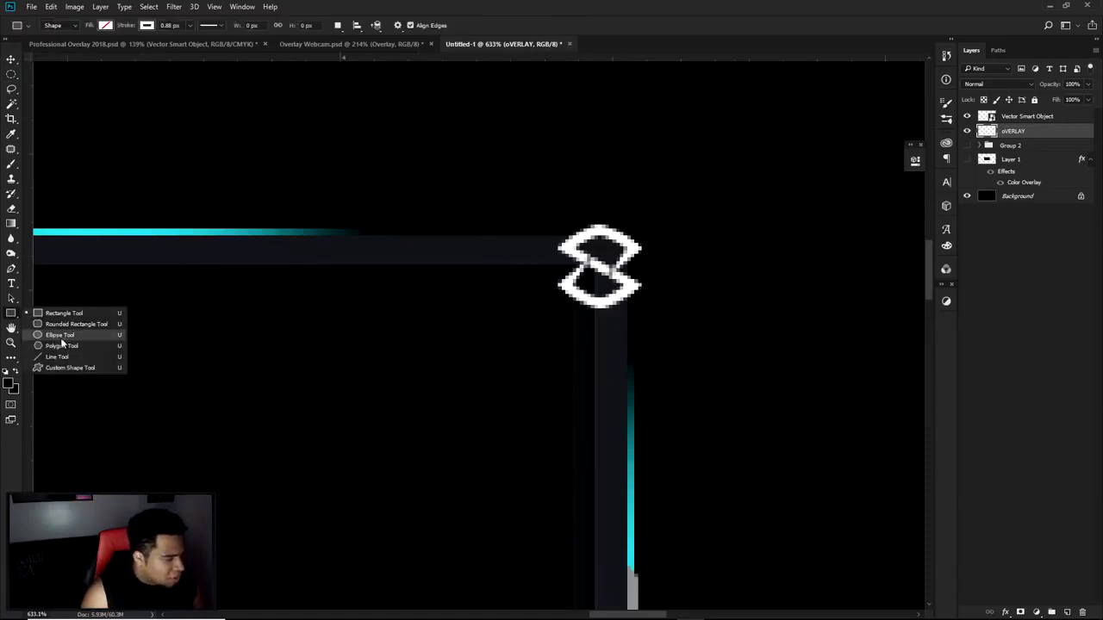
{"action": "left_click", "coordinate": [62, 342]}
{"action": "left_click", "coordinate": [595, 268]}
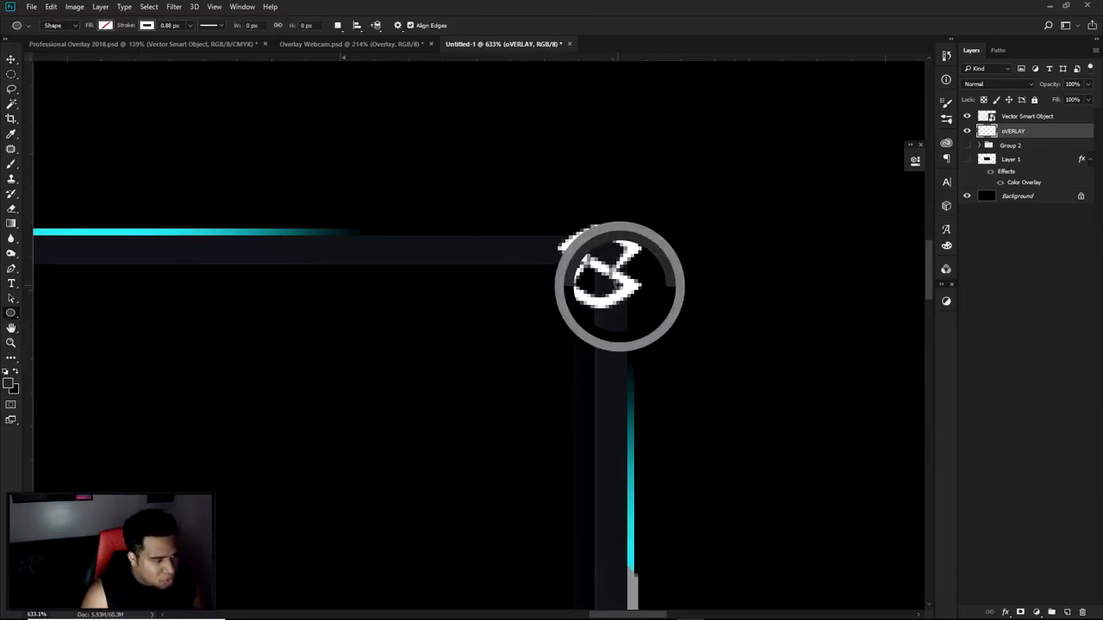
{"action": "left_click", "coordinate": [626, 287]}
{"action": "left_click_drag", "start_coordinate": [603, 267], "coordinate": [665, 343]}
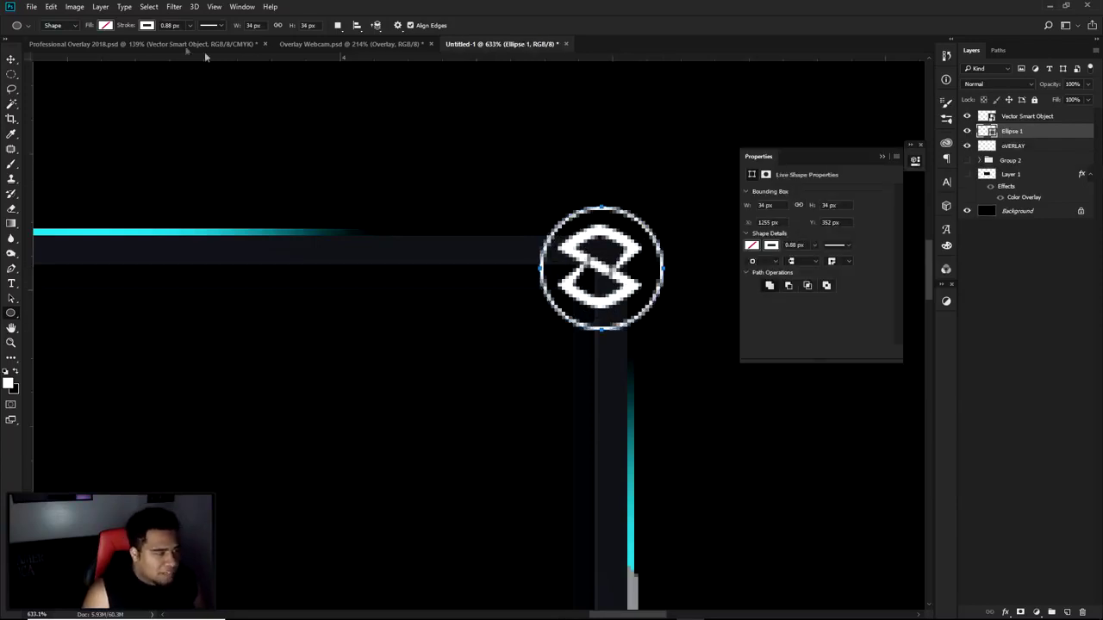
Set the circle's stroke width to 1 px and nudge it slightly so it is centred around the logo
{"action": "left_click", "coordinate": [176, 25]}
{"action": "type", "text": "1"}
{"action": "key", "text": "Return"}
{"action": "left_click", "coordinate": [11, 59]}
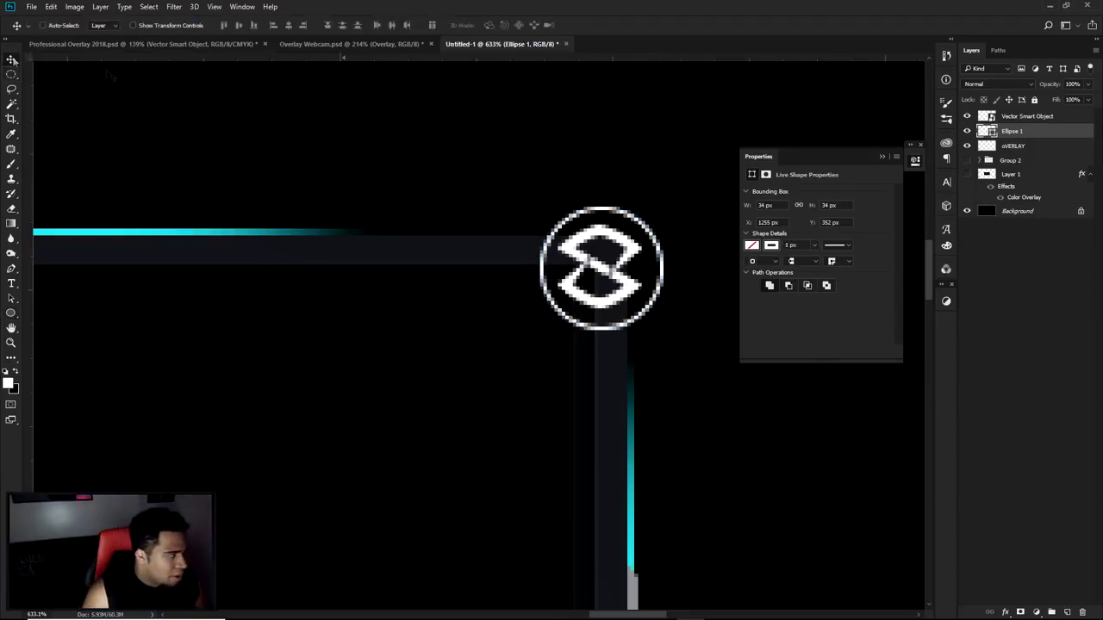
{"action": "left_click_drag", "start_coordinate": [628, 220], "coordinate": [623, 217]}
Scale the logo smart object down to about 0.07 in wide inside the circle
{"action": "left_click", "coordinate": [625, 246]}
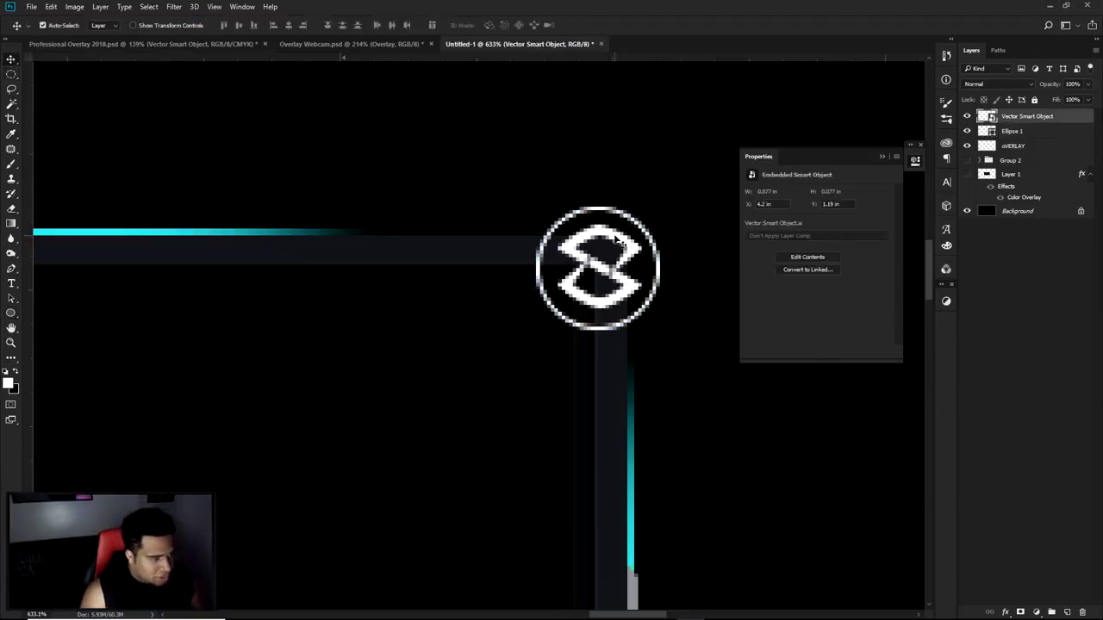
{"action": "key", "text": "ctrl+t"}
{"action": "left_click_drag", "start_coordinate": [642, 222], "coordinate": [638, 229]}
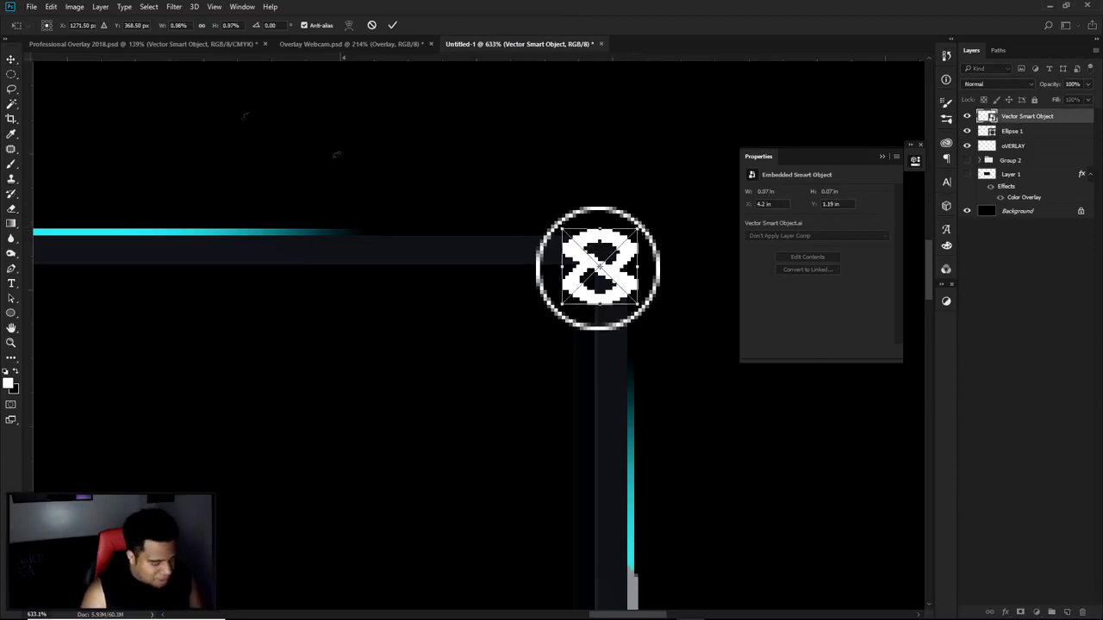
{"action": "key", "text": "Return"}
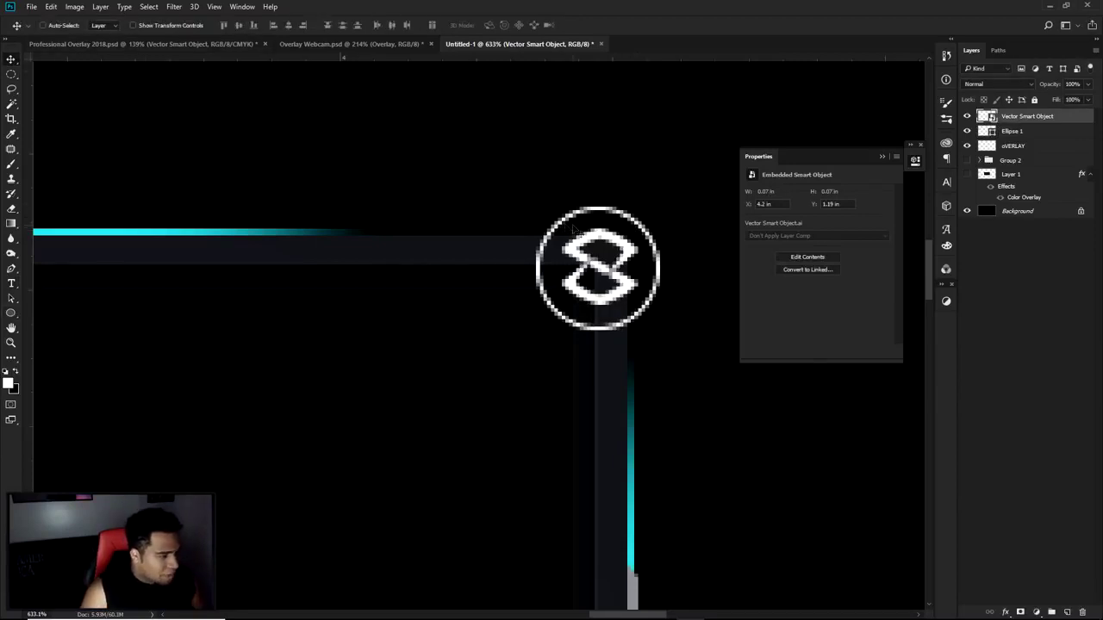
Recolour the stroke of the circle around the logo with the recently used cyan
{"action": "left_click", "coordinate": [189, 245]}
{"action": "key", "text": "u"}
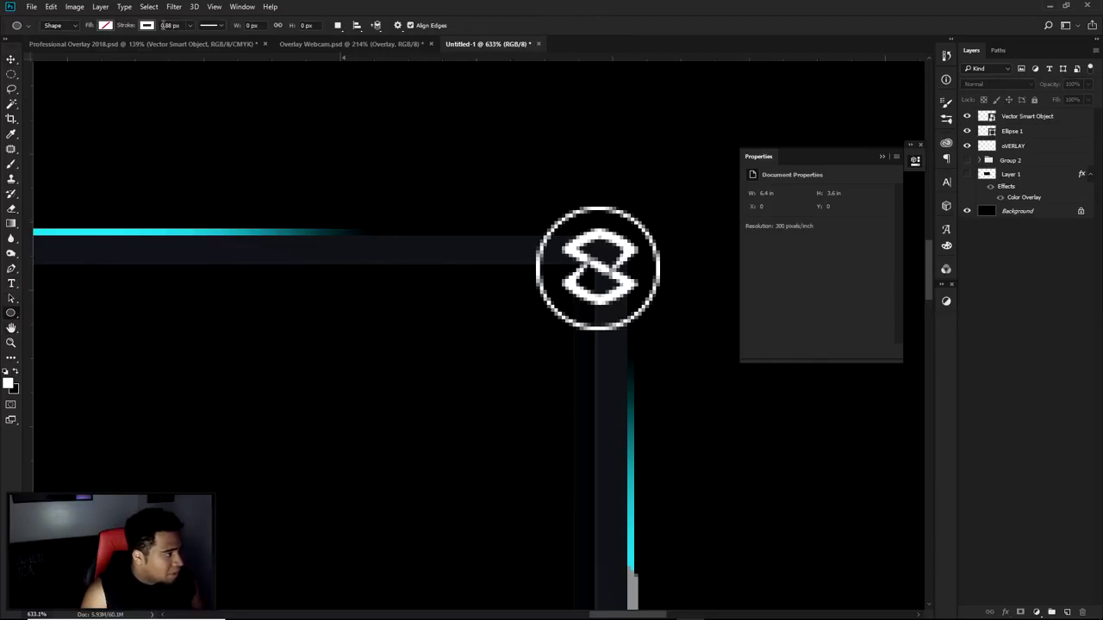
{"action": "left_click", "coordinate": [146, 28]}
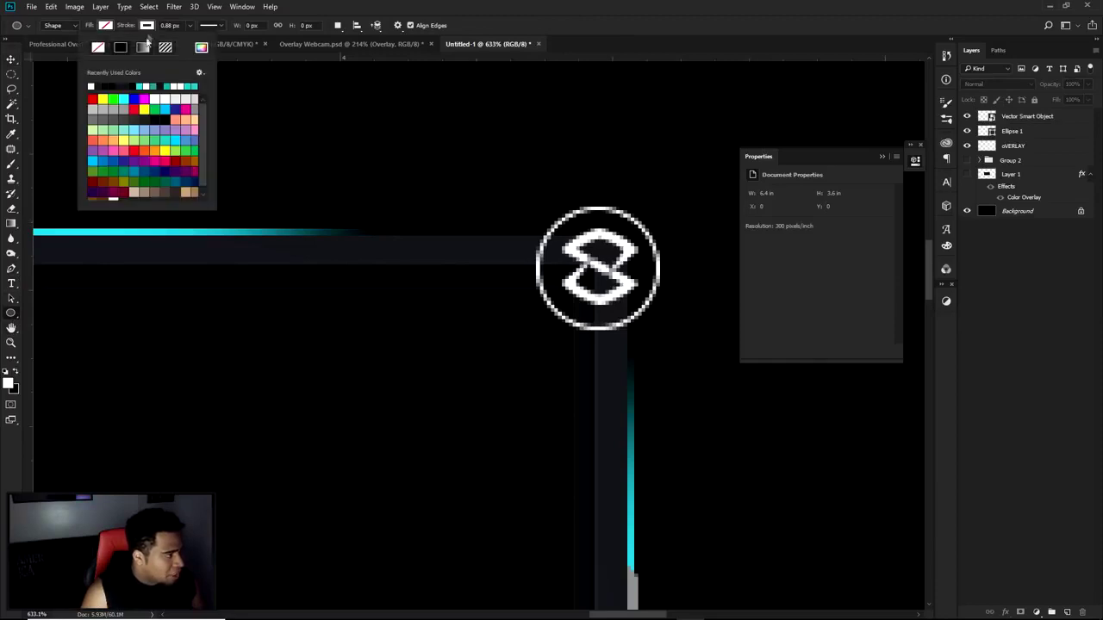
{"action": "left_click", "coordinate": [197, 86]}
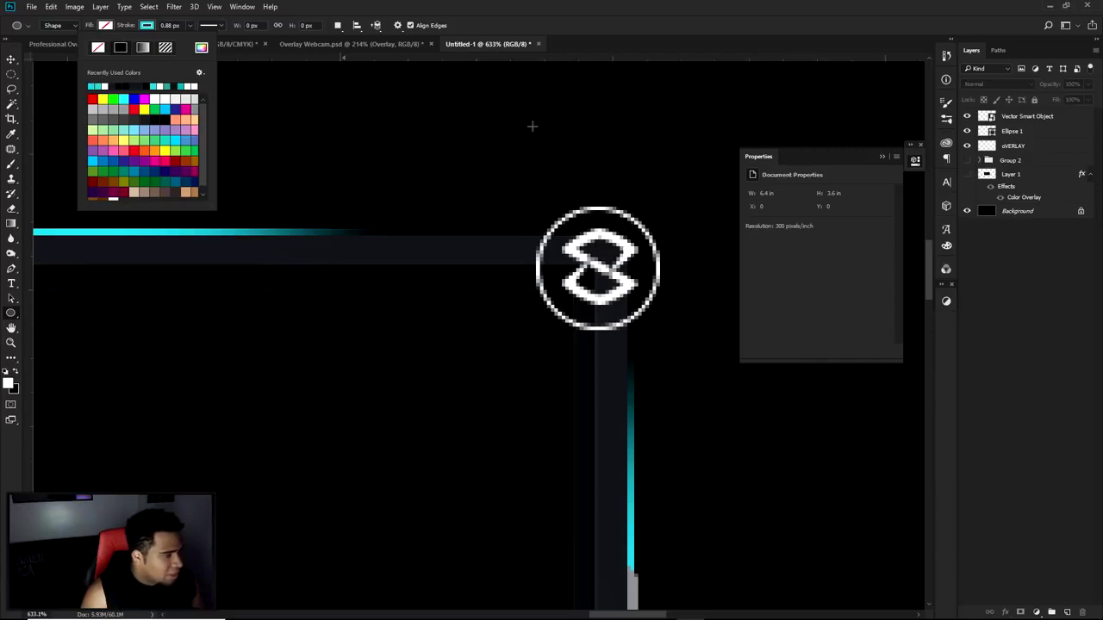
{"action": "left_click", "coordinate": [1005, 117]}
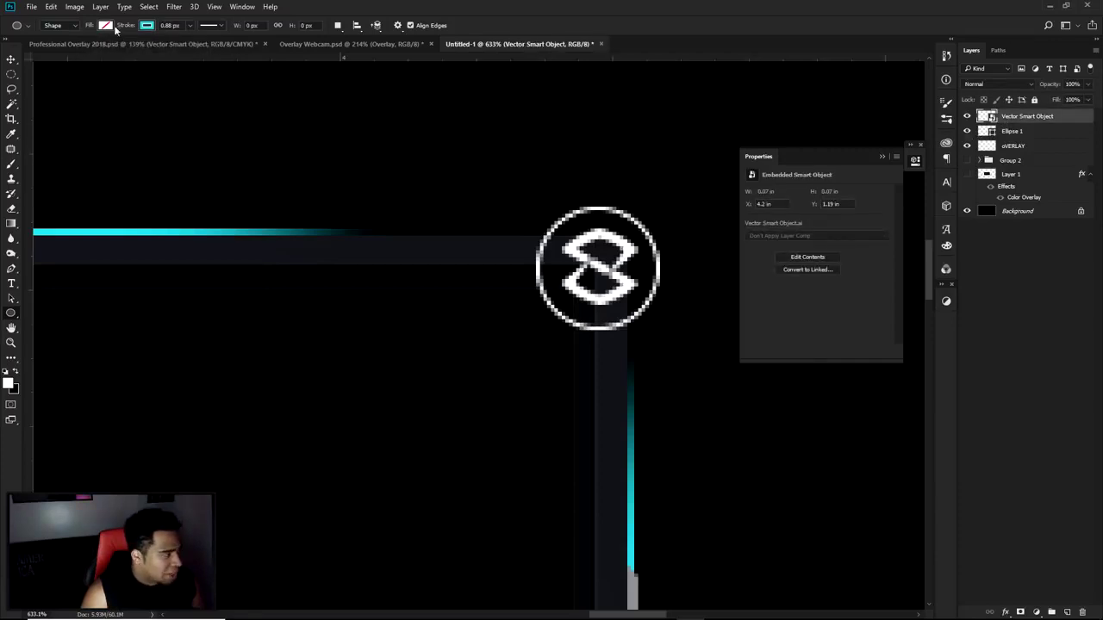
{"action": "left_click", "coordinate": [149, 27]}
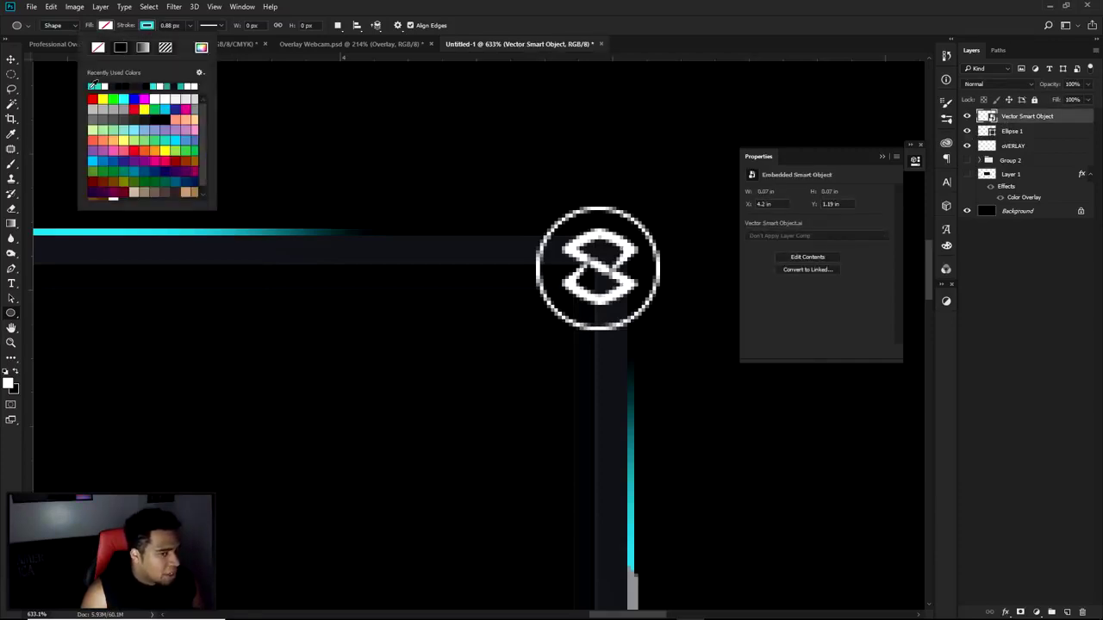
{"action": "left_click", "coordinate": [987, 131]}
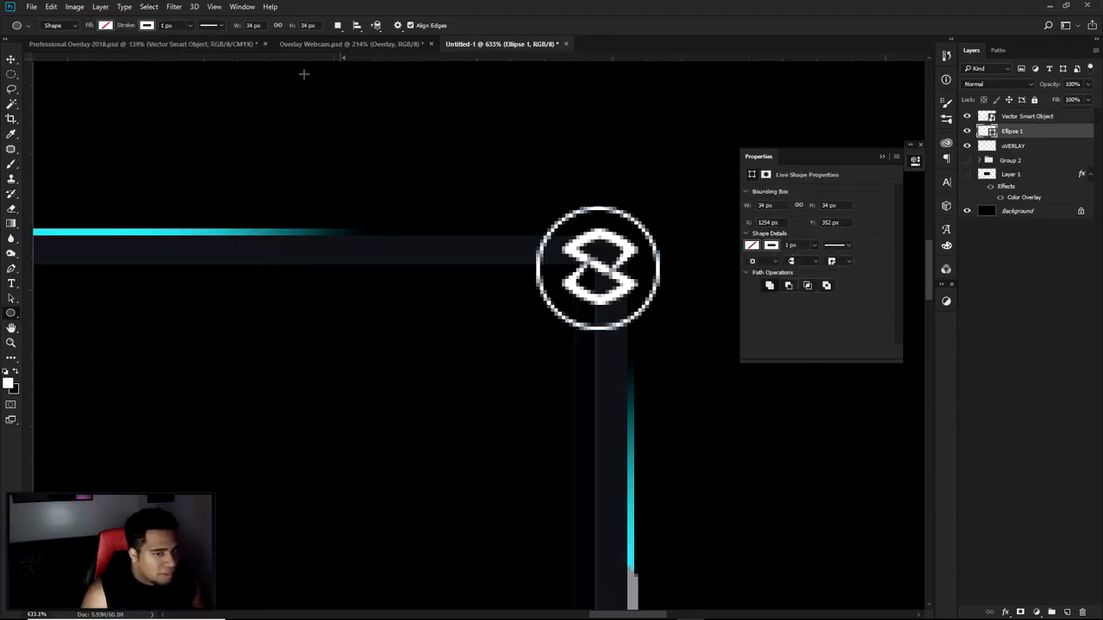
{"action": "left_click", "coordinate": [142, 25]}
{"action": "left_click", "coordinate": [96, 76]}
{"action": "key", "text": "v"}
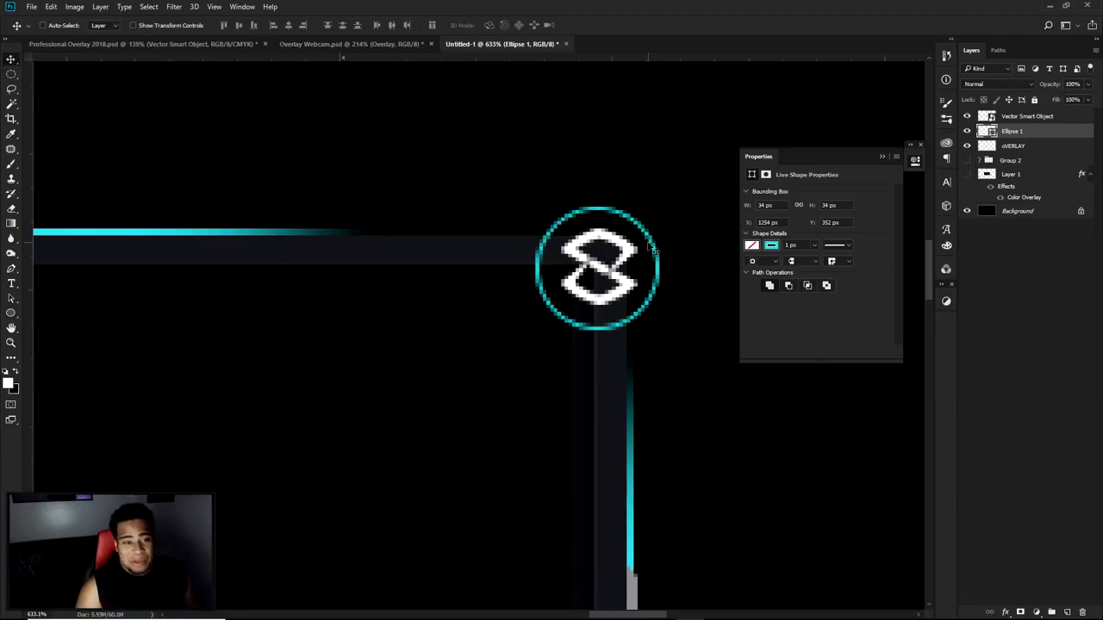
Erase the part of the oVERLAY frame inside the cyan circle using an elliptical selection, then deselect
{"action": "key", "text": "alt+bracketleft"}
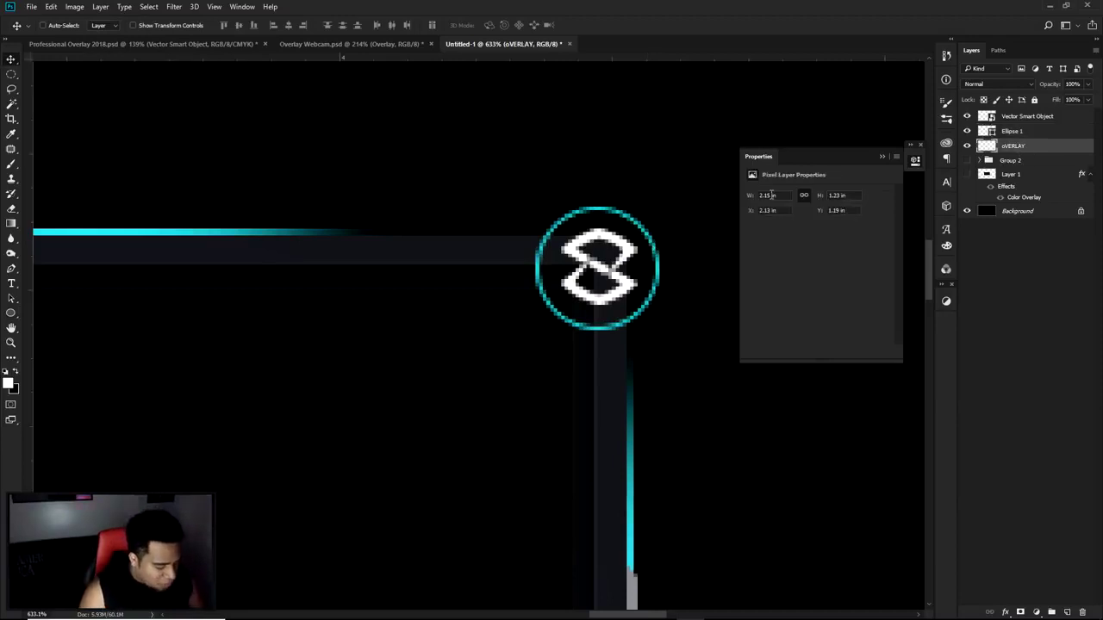
{"action": "left_click", "coordinate": [10, 74]}
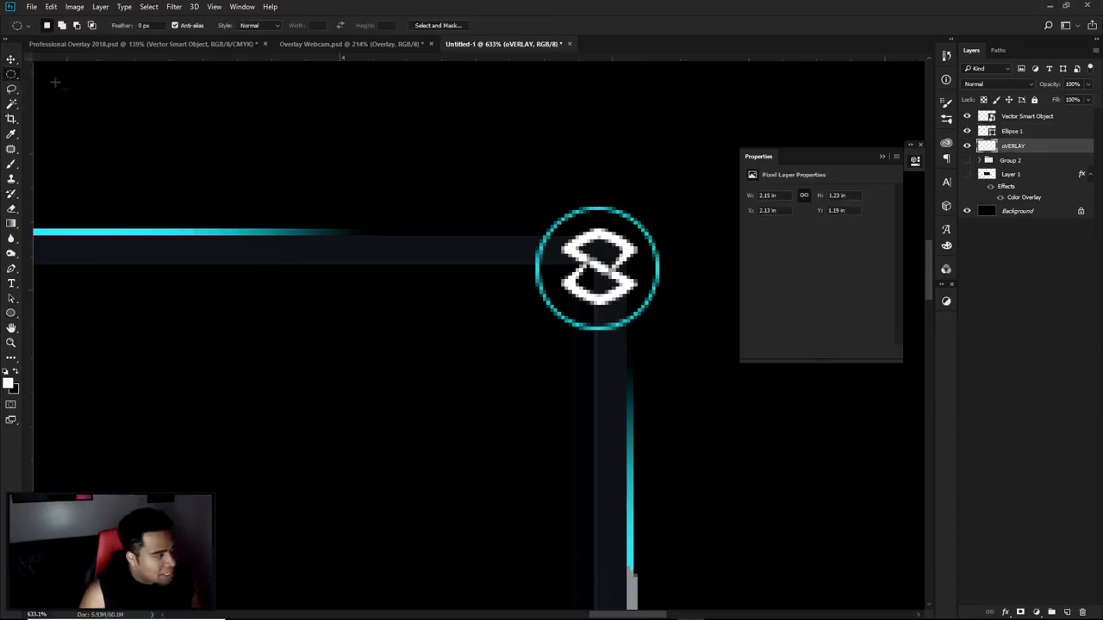
{"action": "left_click_drag", "start_coordinate": [600, 267], "coordinate": [654, 335]}
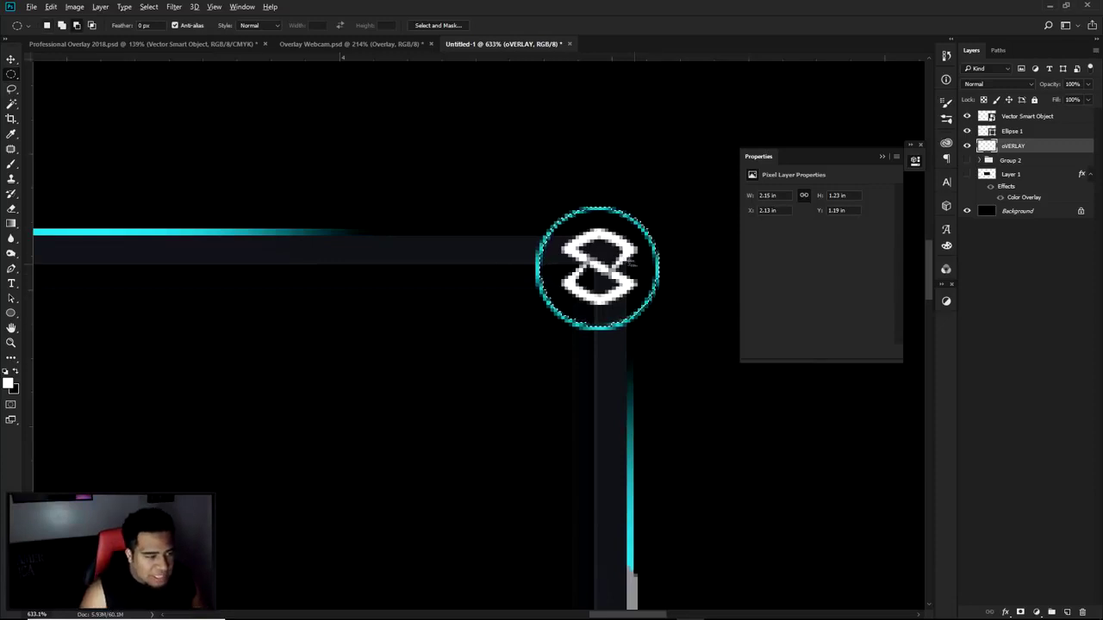
{"action": "scroll", "coordinate": [622, 257], "scroll_direction": "up", "scroll_amount": 2}
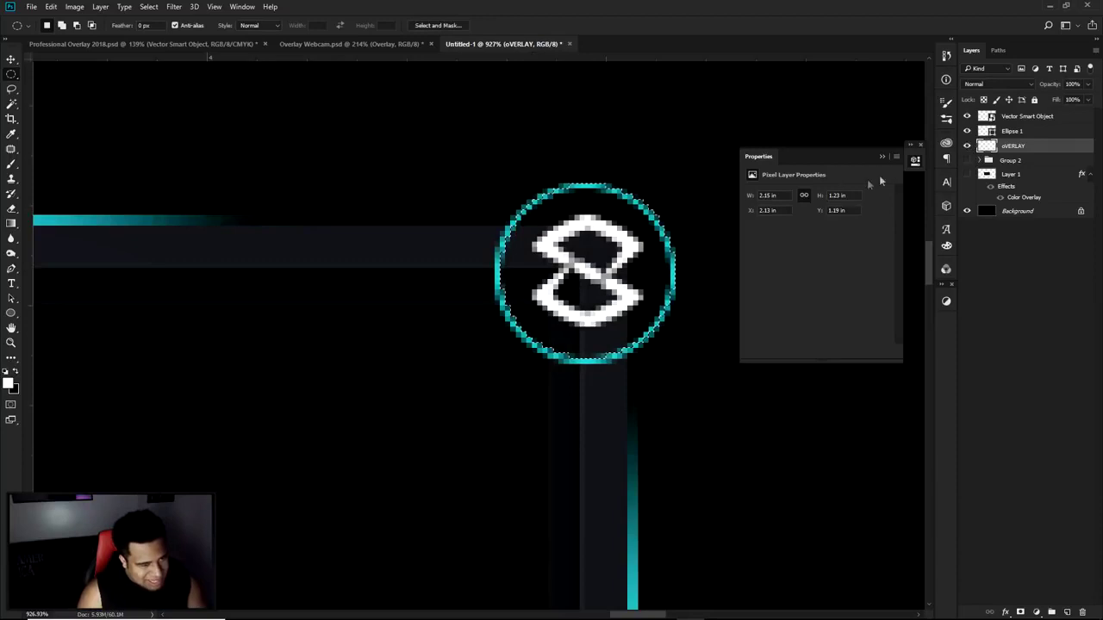
{"action": "left_click", "coordinate": [915, 161]}
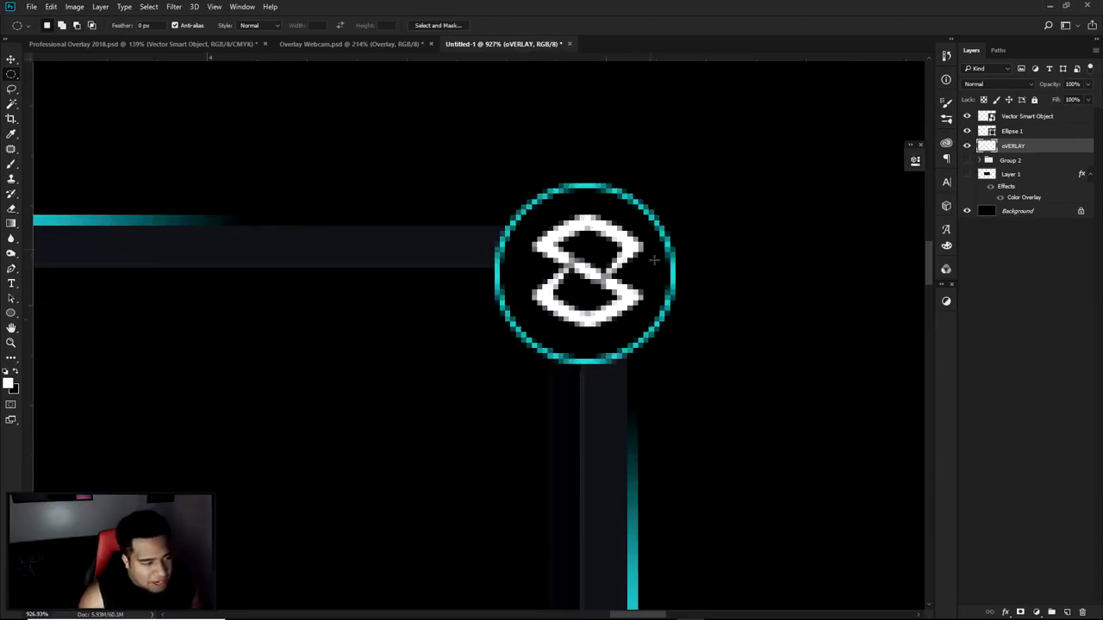
Draw a second cyan circle about 42 px wide on a new layer above oVERLAY, centred around the first ring
{"action": "scroll", "coordinate": [654, 260], "scroll_direction": "down", "scroll_amount": 10}
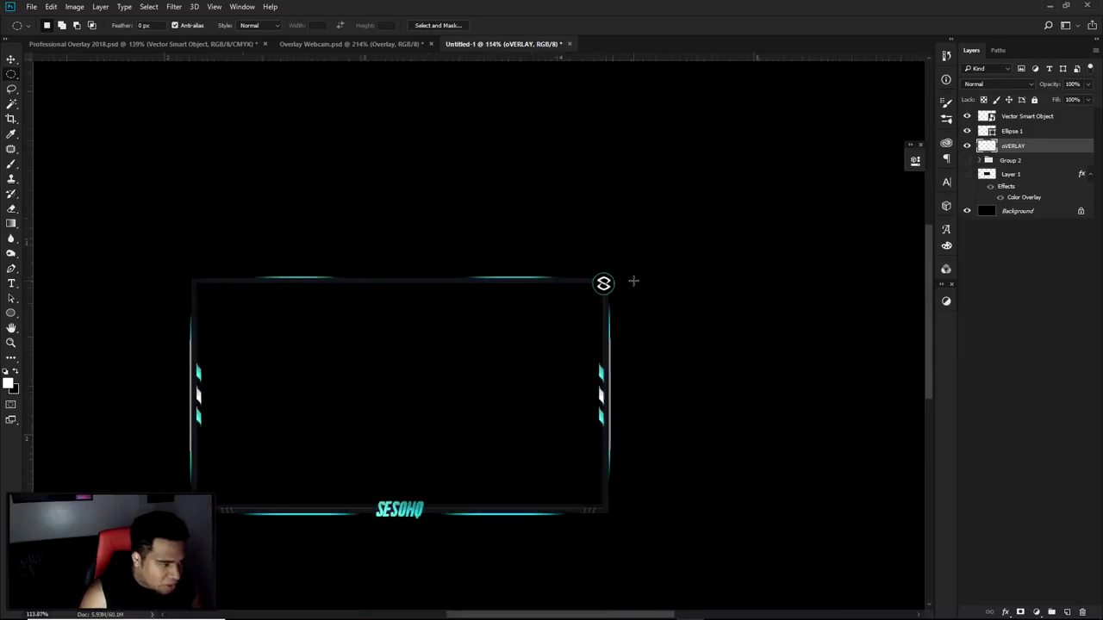
{"action": "scroll", "coordinate": [633, 281], "scroll_direction": "up", "scroll_amount": 6}
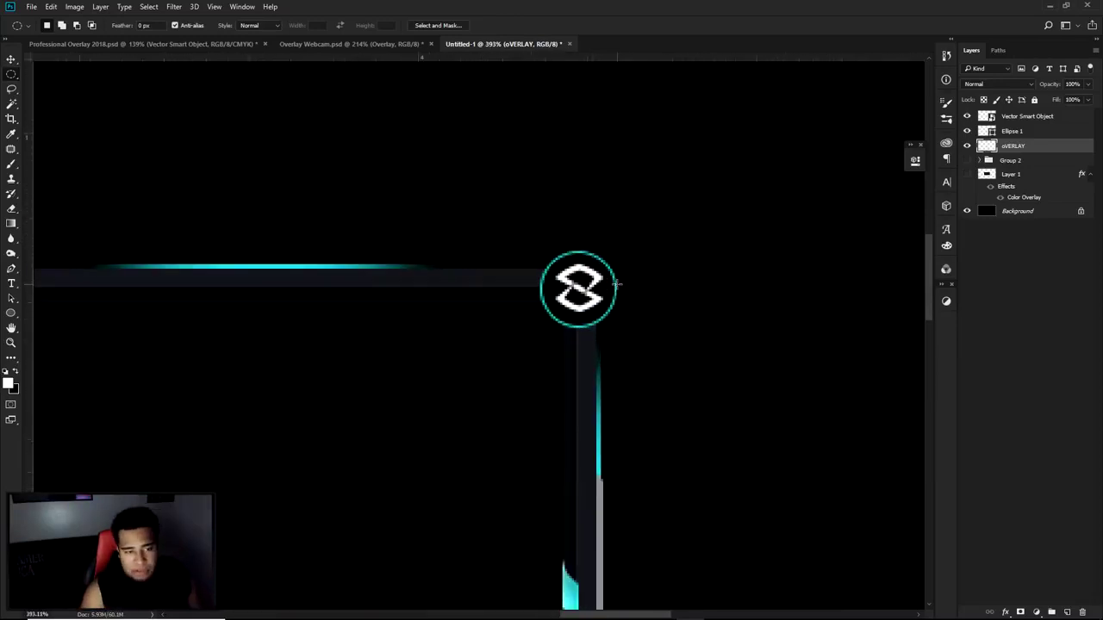
{"action": "left_click_drag", "start_coordinate": [11, 313], "coordinate": [91, 302]}
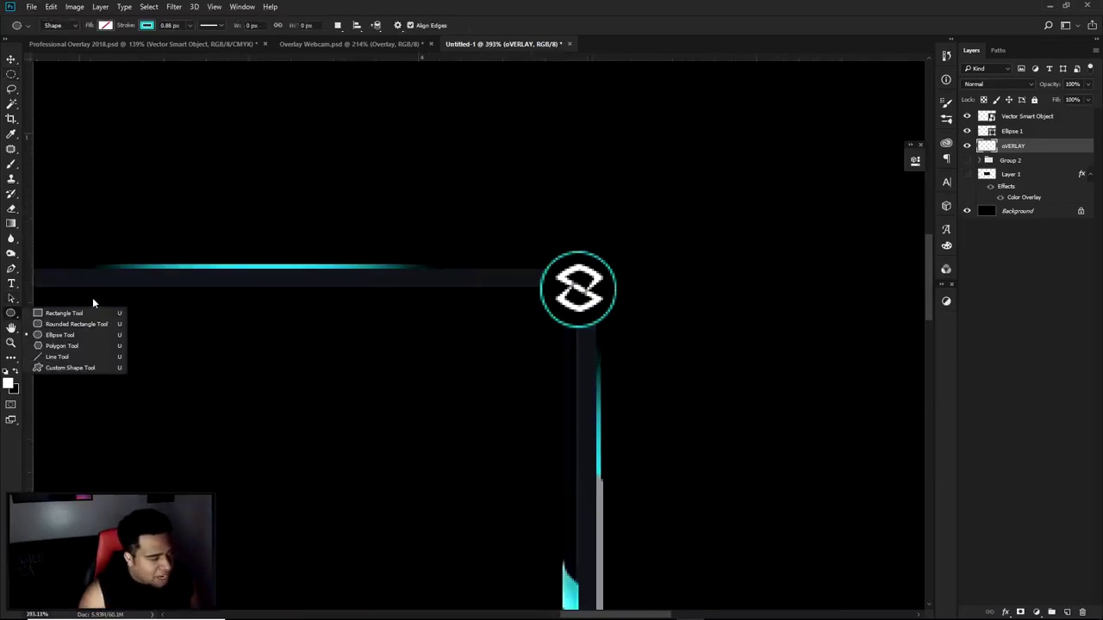
{"action": "left_click", "coordinate": [58, 334]}
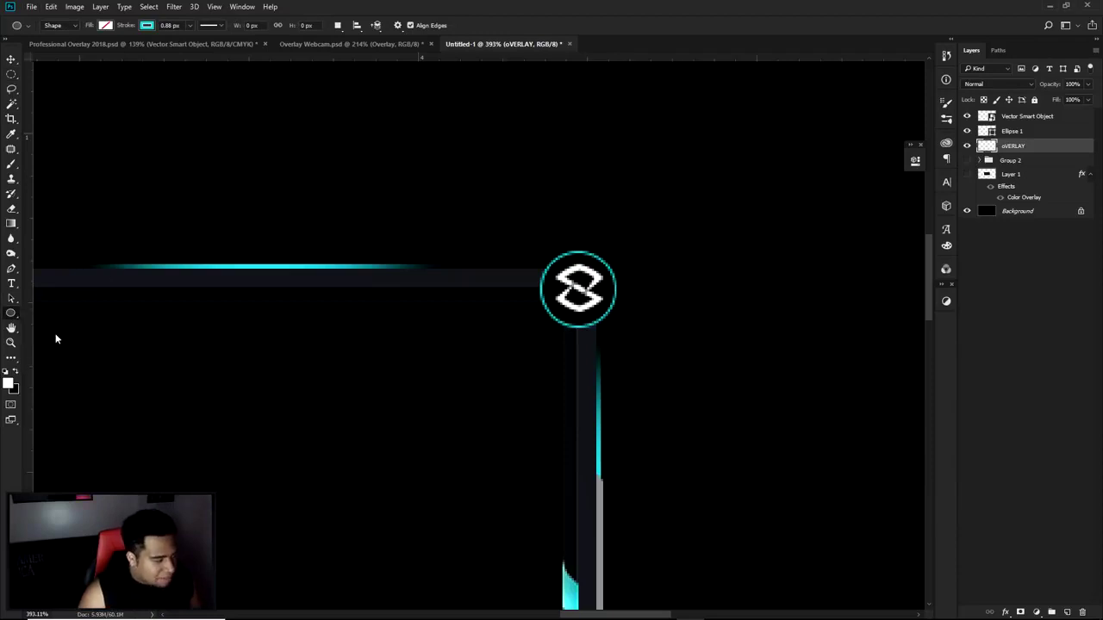
{"action": "left_click", "coordinate": [1067, 611]}
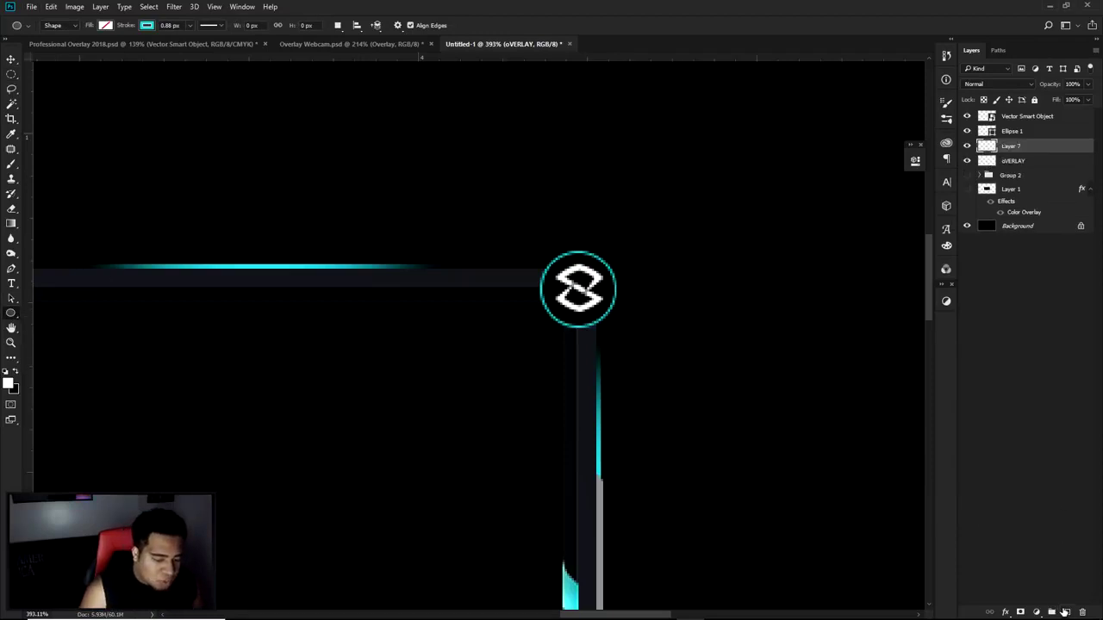
{"action": "scroll", "coordinate": [638, 277], "scroll_direction": "up", "scroll_amount": 4}
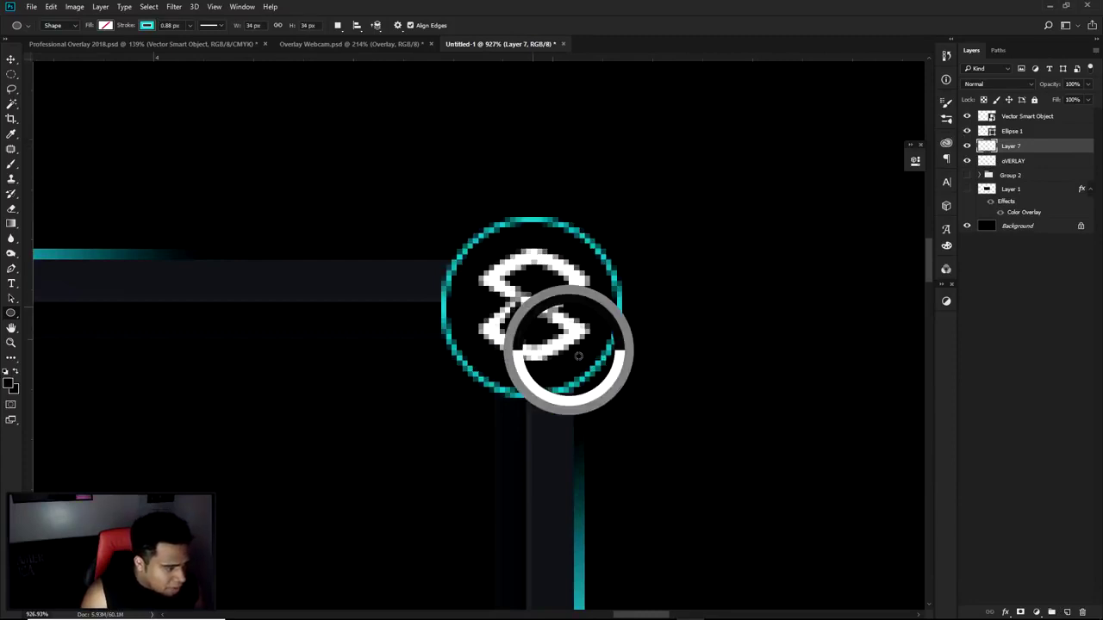
{"action": "left_click_drag", "start_coordinate": [533, 303], "coordinate": [720, 419]}
{"action": "key", "text": "v"}
{"action": "left_click_drag", "start_coordinate": [580, 309], "coordinate": [569, 312]}
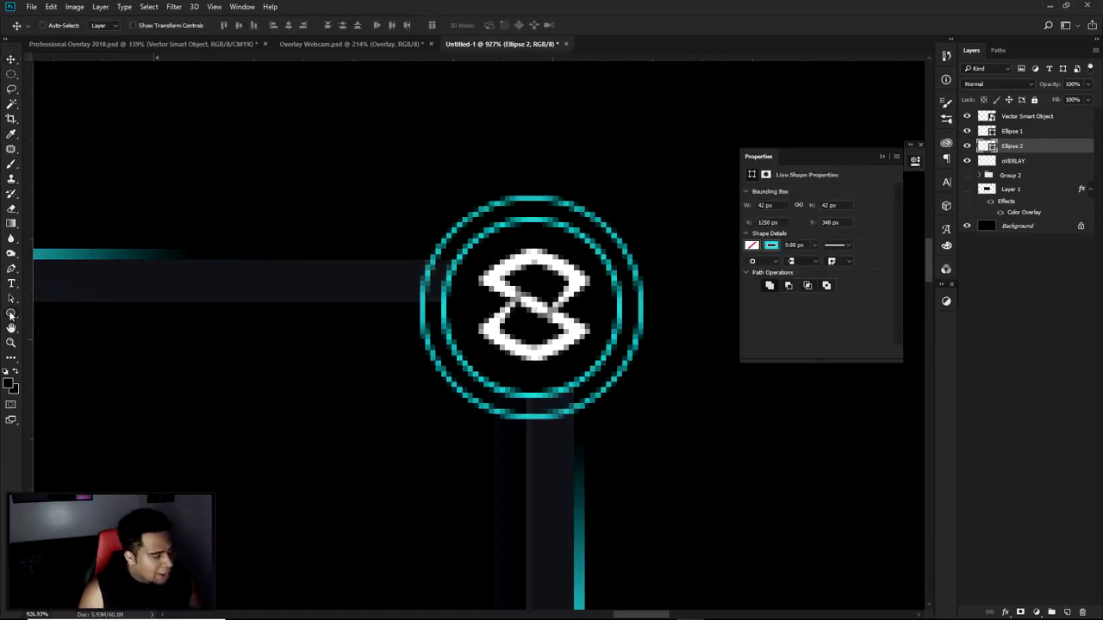
Change the outer circle's stroke to the dashed line style
{"action": "left_click", "coordinate": [11, 313]}
{"action": "left_click", "coordinate": [212, 25]}
{"action": "left_click", "coordinate": [196, 78]}
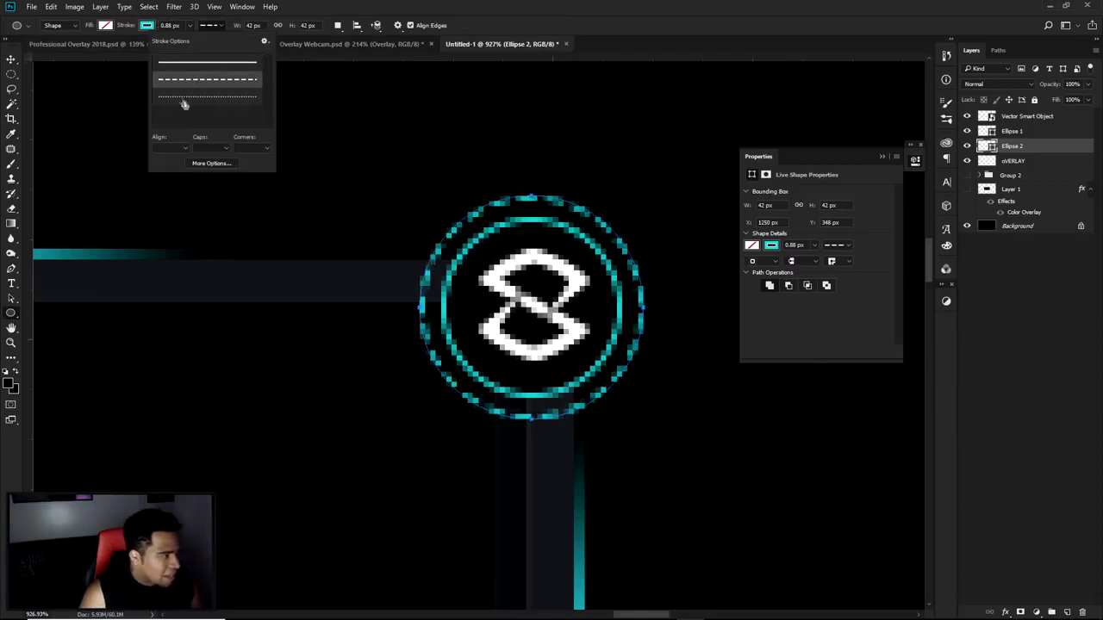
{"action": "left_click", "coordinate": [185, 101]}
{"action": "left_click", "coordinate": [196, 78]}
Set the dashed outer circle's stroke width to 2 px
{"action": "left_click", "coordinate": [190, 25]}
{"action": "left_click_drag", "start_coordinate": [184, 39], "coordinate": [194, 48]}
{"action": "left_click", "coordinate": [174, 26]}
{"action": "left_click", "coordinate": [164, 26]}
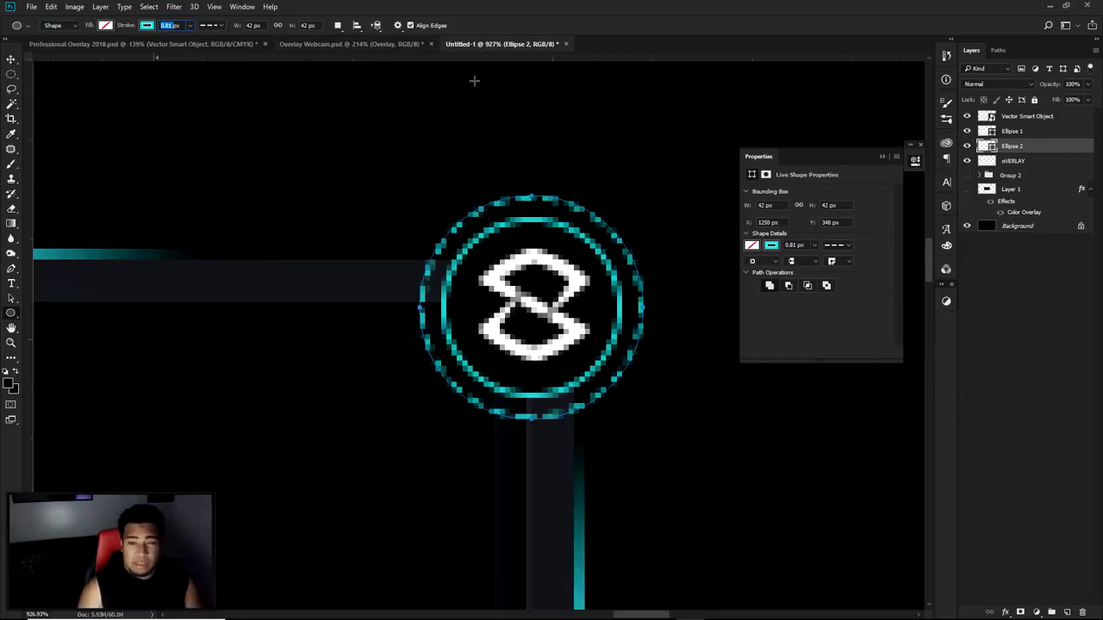
{"action": "type", "text": "2px"}
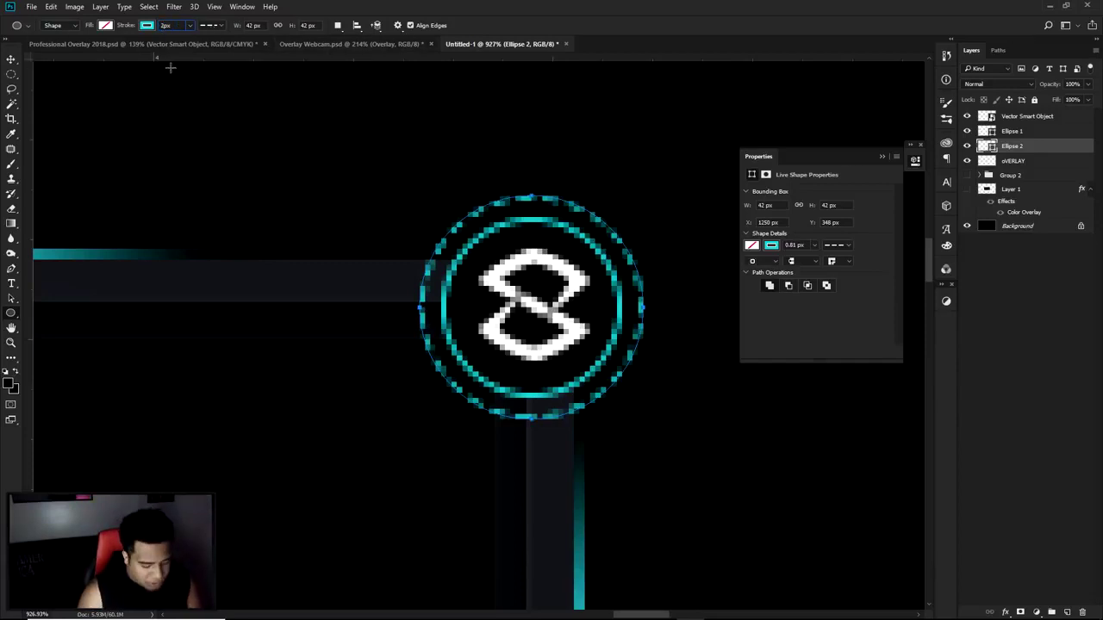
{"action": "key", "text": "Return"}
{"action": "left_click", "coordinate": [527, 175]}
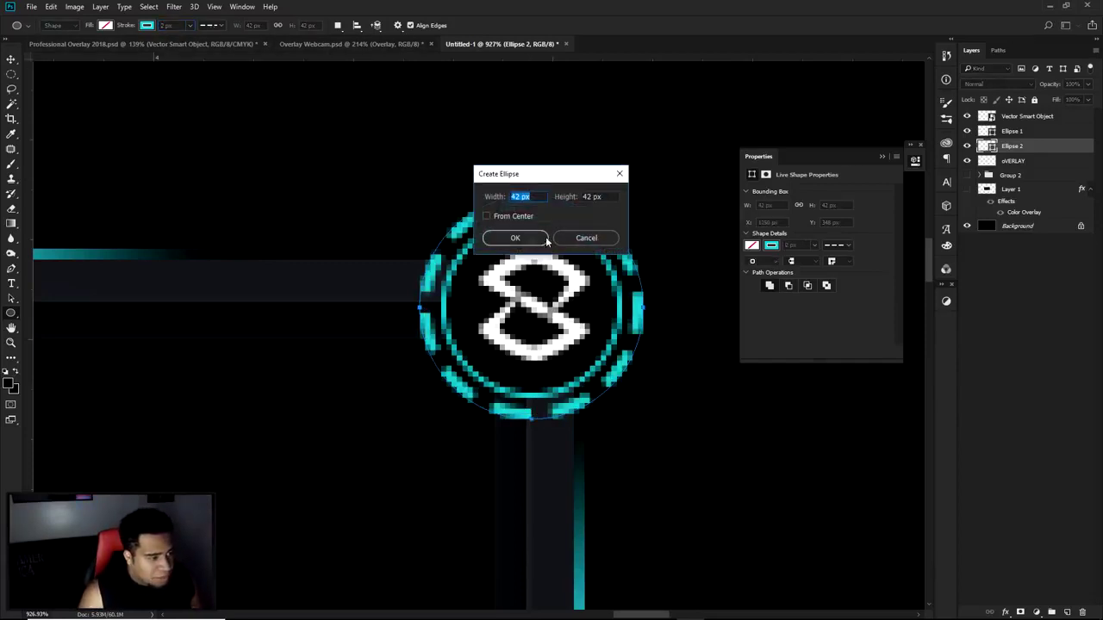
{"action": "left_click", "coordinate": [594, 238]}
Scale the dashed outer circle up around its centre to about 48 px wide
{"action": "key", "text": "v"}
{"action": "key", "text": "ctrl+t"}
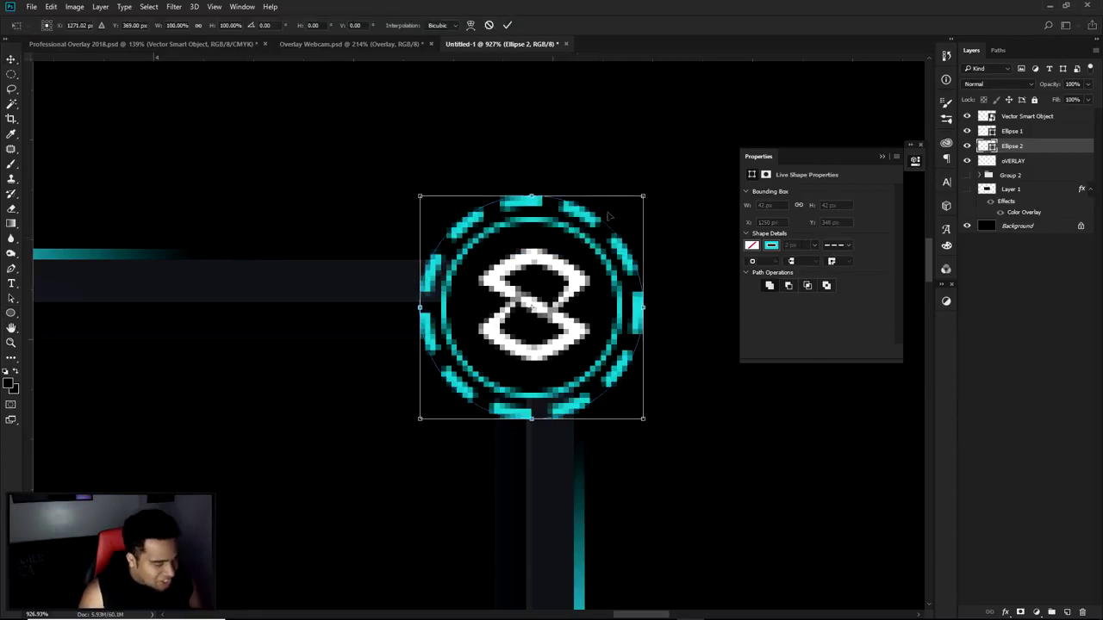
{"action": "left_click_drag", "start_coordinate": [645, 195], "coordinate": [665, 167]}
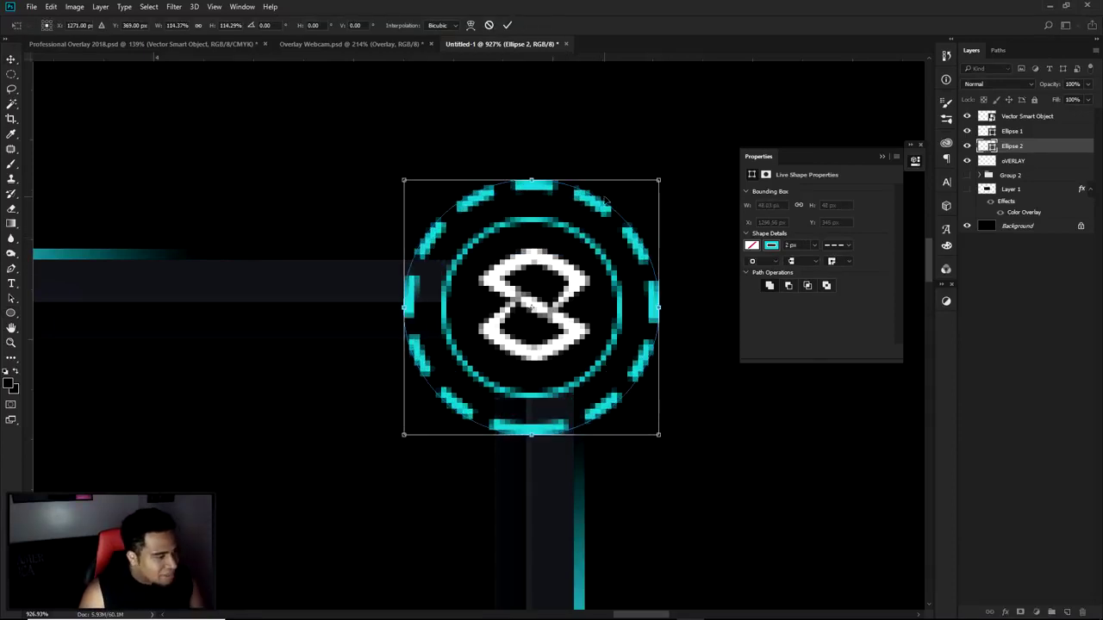
{"action": "key", "text": "Return"}
Set the dashed outer circle's stroke width to 4 px
{"action": "key", "text": "u"}
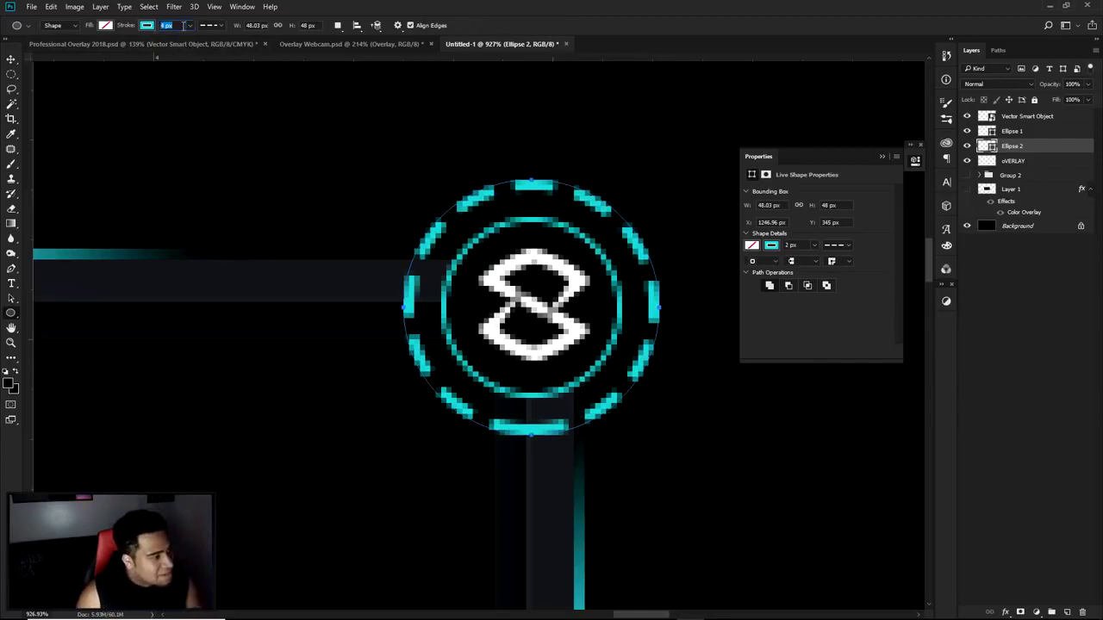
{"action": "type", "text": "4"}
{"action": "key", "text": "Return"}
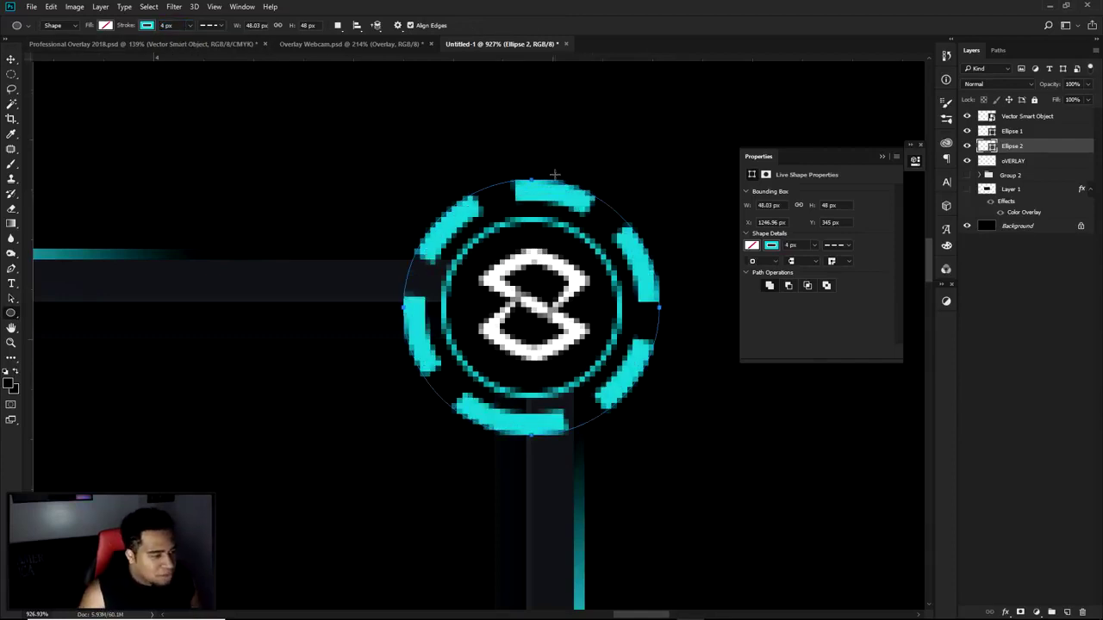
Scale the dashed outer circle down around its centre to 42 × 42 px so it hugs the inner ring
{"action": "key", "text": "ctrl+t"}
{"action": "left_click_drag", "start_coordinate": [658, 177], "coordinate": [647, 191]}
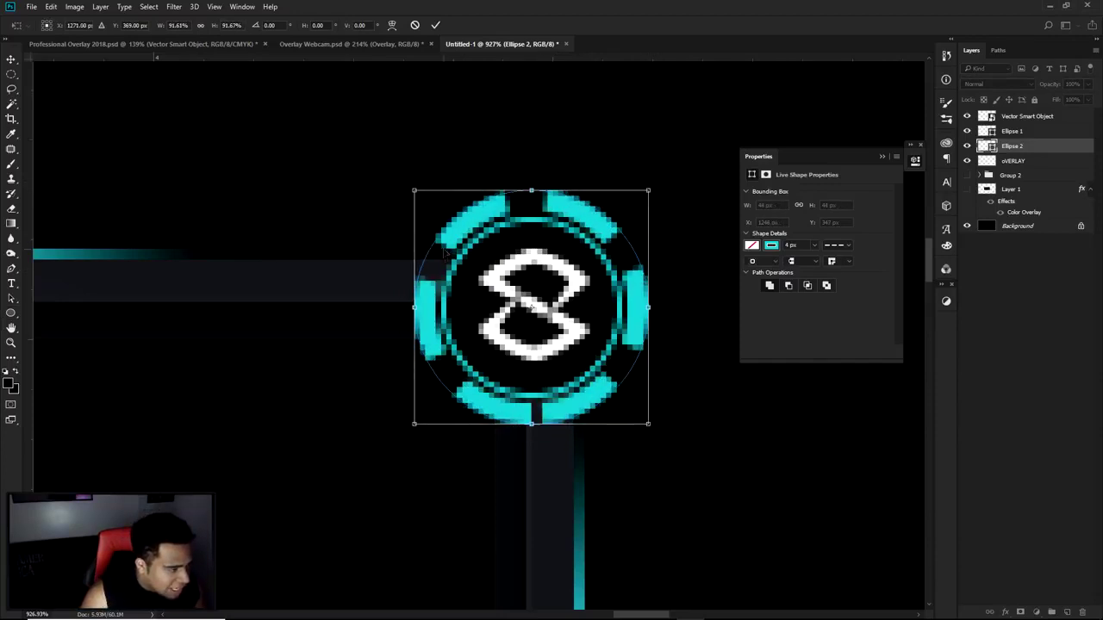
{"action": "left_click_drag", "start_coordinate": [648, 192], "coordinate": [642, 195]}
{"action": "key", "text": "Return"}
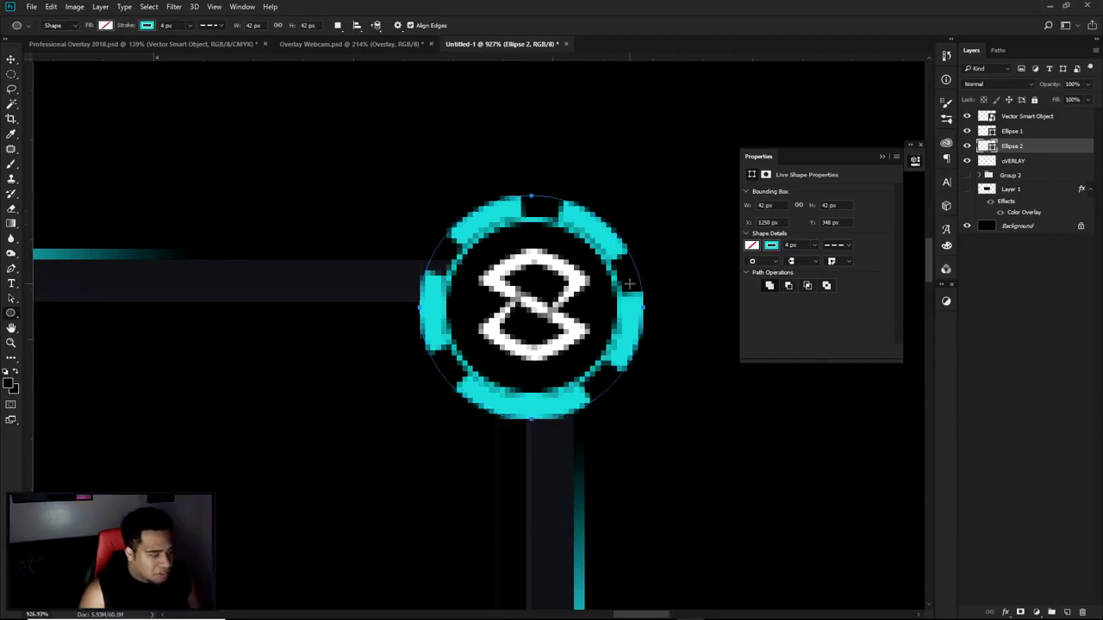
Rasterize the Ellipse 2 layer that holds the dashed outer circle
{"action": "key", "text": "v"}
{"action": "right_click", "coordinate": [1033, 145]}
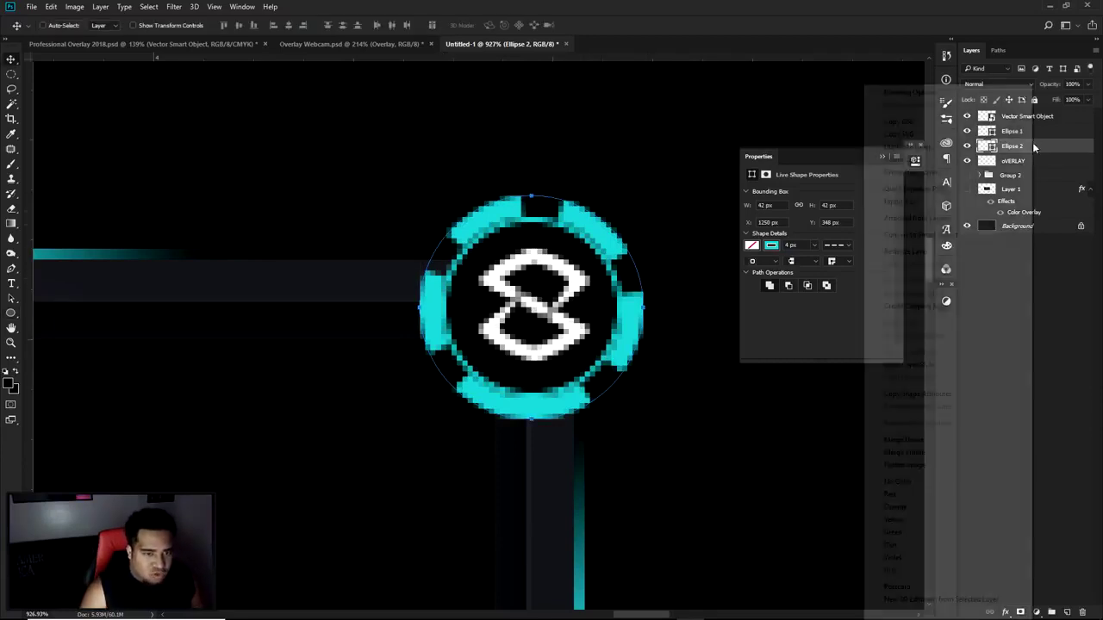
{"action": "left_click", "coordinate": [931, 257]}
Erase the lower-left dashes of the outer ring that overlap the frame's interior, and collapse the layer's properties
{"action": "key", "text": "e"}
{"action": "mouse_move", "coordinate": [490, 317]}
{"action": "left_mouse_down"}
{"action": "mouse_move", "coordinate": [365, 311]}
{"action": "mouse_move", "coordinate": [443, 312]}
{"action": "mouse_move", "coordinate": [460, 339]}
{"action": "mouse_move", "coordinate": [436, 391]}
{"action": "mouse_move", "coordinate": [471, 316]}
{"action": "mouse_move", "coordinate": [420, 324]}
{"action": "mouse_move", "coordinate": [454, 373]}
{"action": "mouse_move", "coordinate": [529, 393]}
{"action": "left_mouse_up"}
{"action": "scroll", "coordinate": [528, 390], "scroll_direction": "down", "scroll_amount": 4}
{"action": "scroll", "coordinate": [528, 389], "scroll_direction": "down", "scroll_amount": 5}
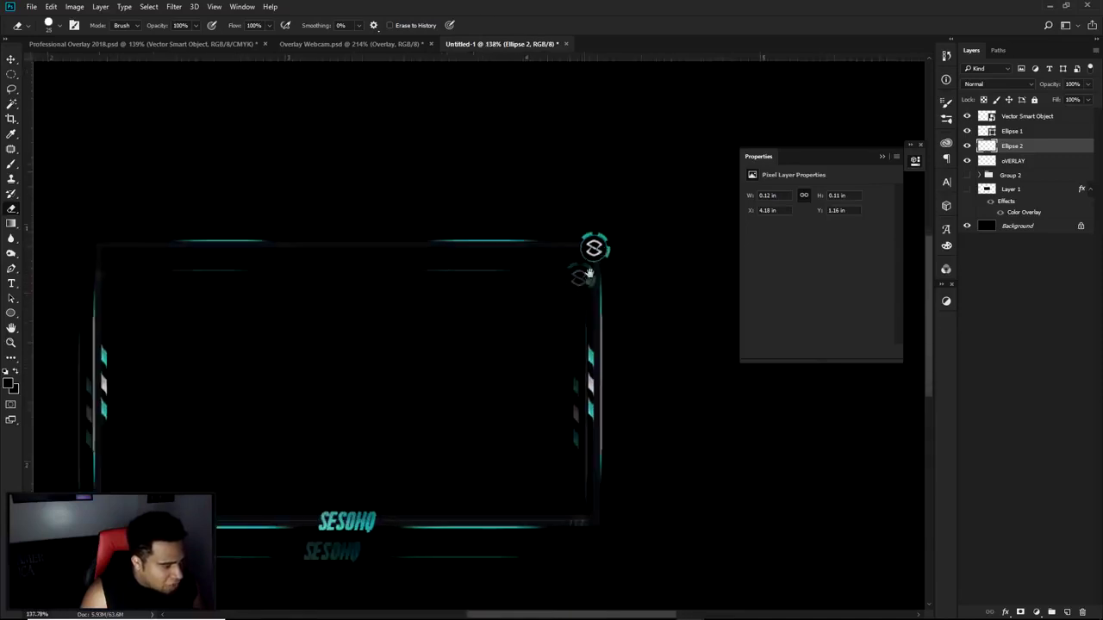
{"action": "key", "text": "v"}
{"action": "left_click", "coordinate": [916, 161]}
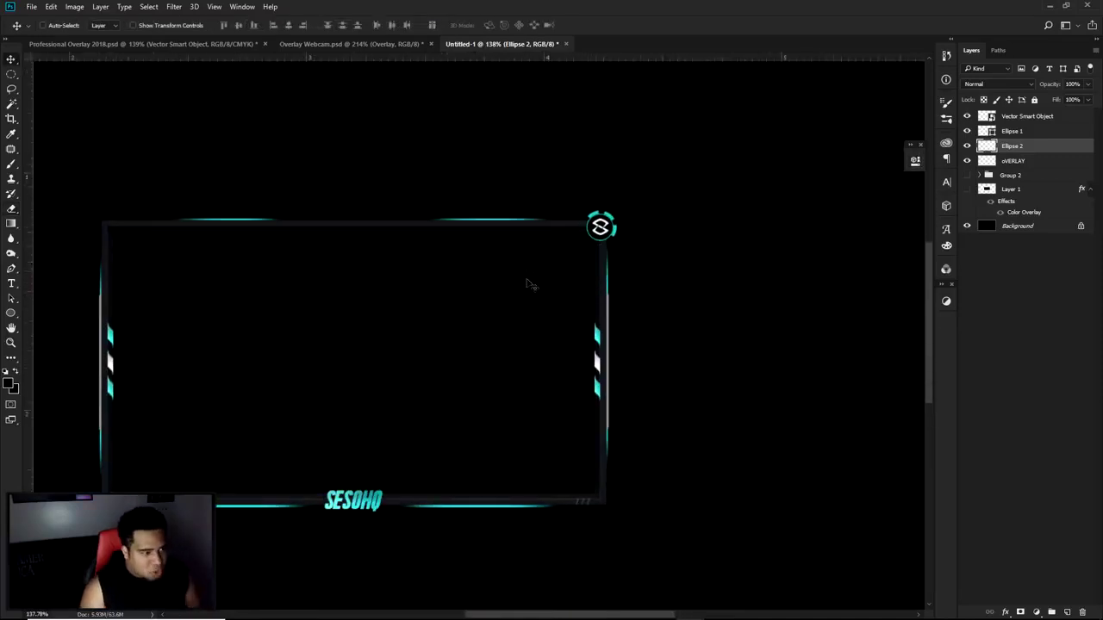
Compare the new webcam overlay with the designs in Professional Overlay 2018.psd and Overlay Webcam.psd, ending back in Untitled-1
{"action": "scroll", "coordinate": [529, 299], "scroll_direction": "down", "scroll_amount": 1}
{"action": "scroll", "coordinate": [520, 273], "scroll_direction": "left", "scroll_amount": 2}
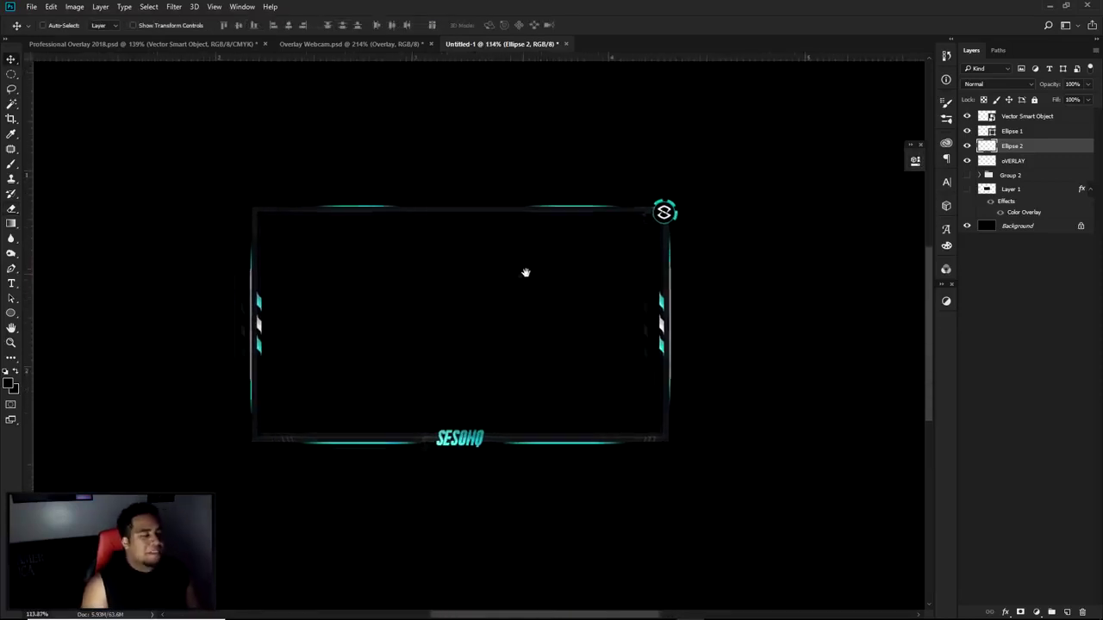
{"action": "scroll", "coordinate": [528, 274], "scroll_direction": "down", "scroll_amount": 1}
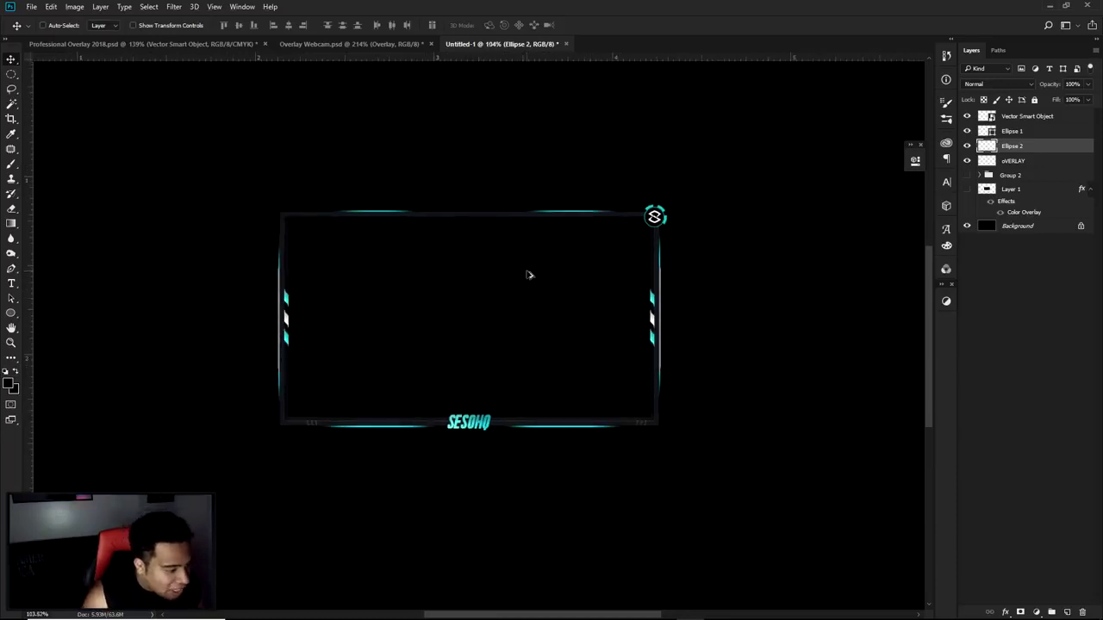
{"action": "left_click", "coordinate": [157, 42]}
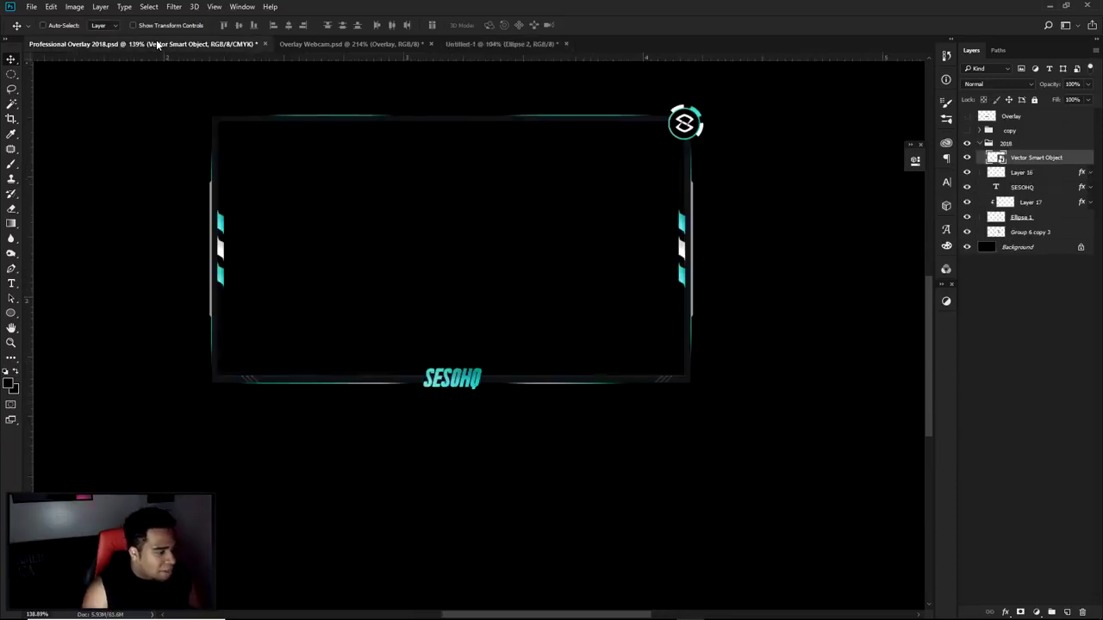
{"action": "left_click", "coordinate": [509, 48]}
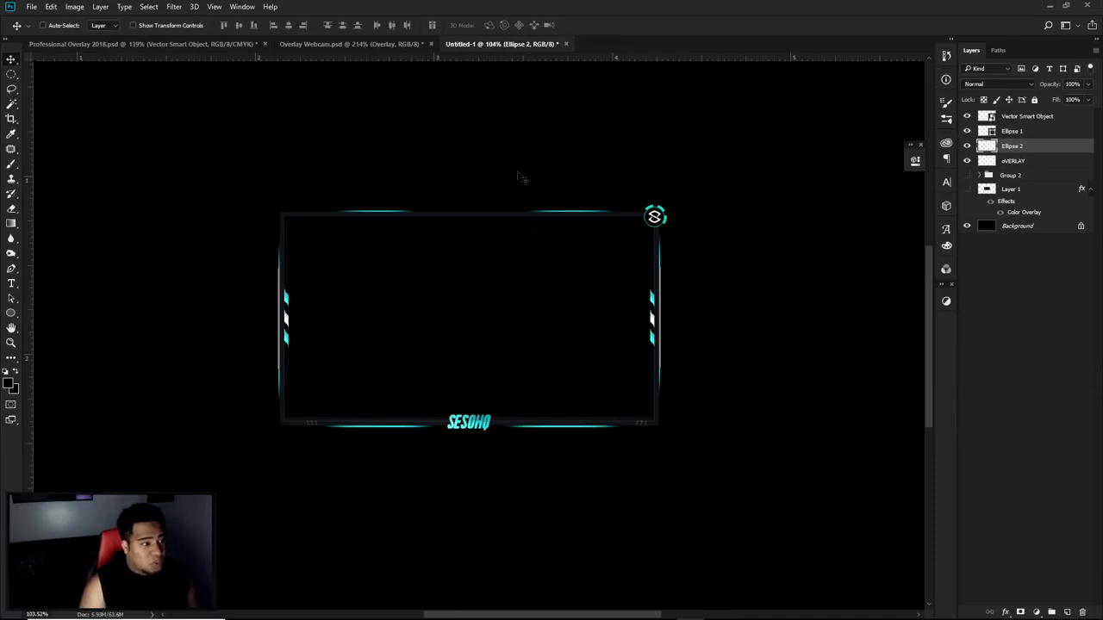
{"action": "left_click", "coordinate": [364, 42]}
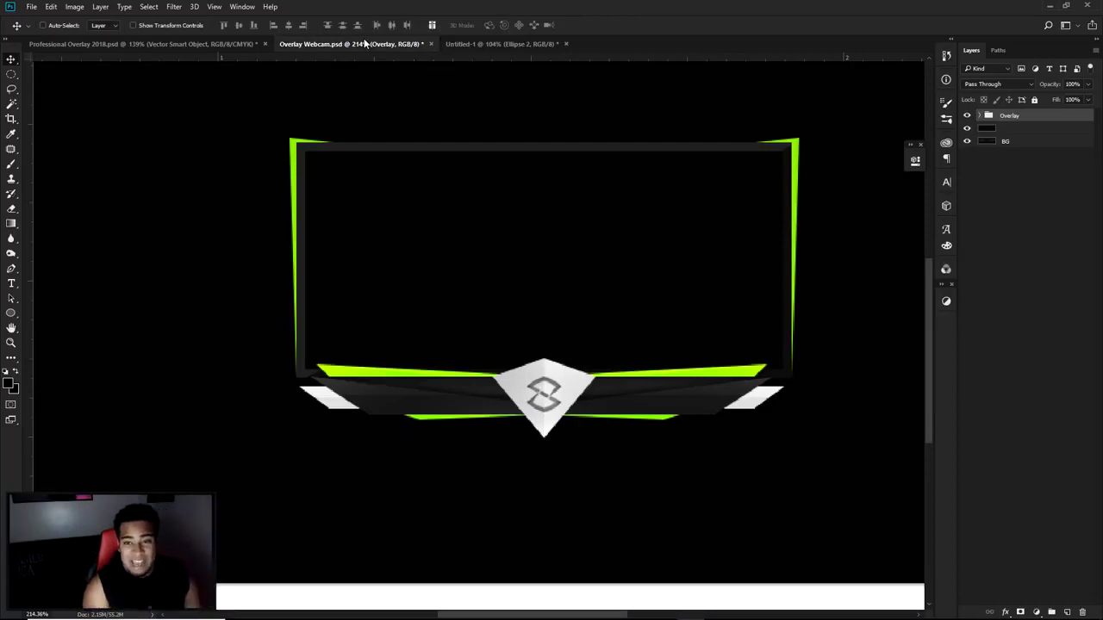
{"action": "left_click", "coordinate": [465, 45]}
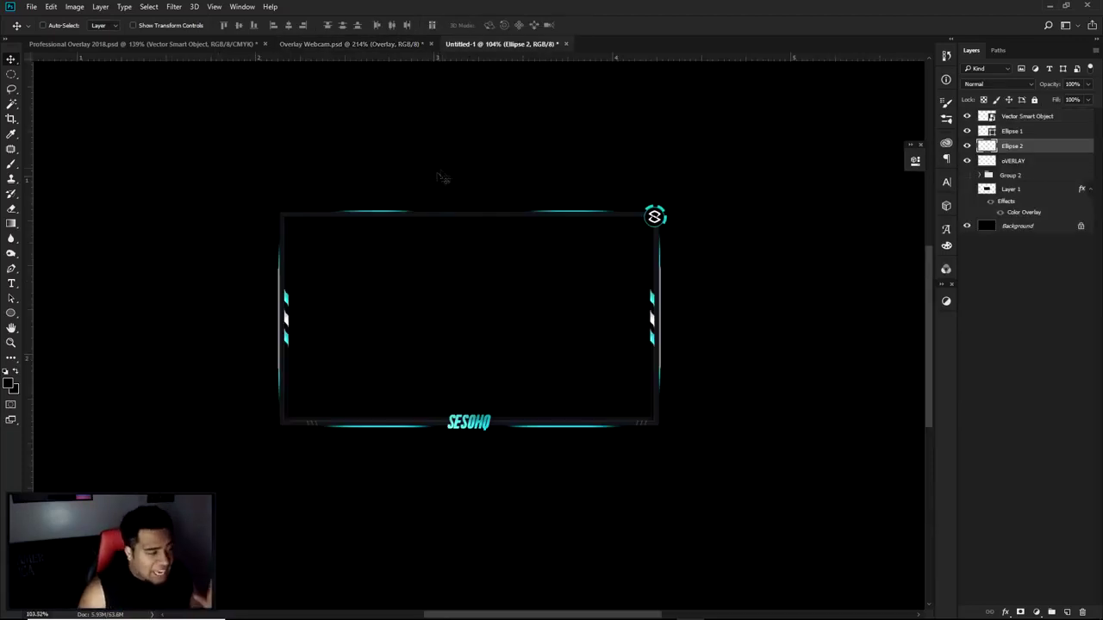
{"action": "scroll", "coordinate": [436, 218], "scroll_direction": "down", "scroll_amount": 2}
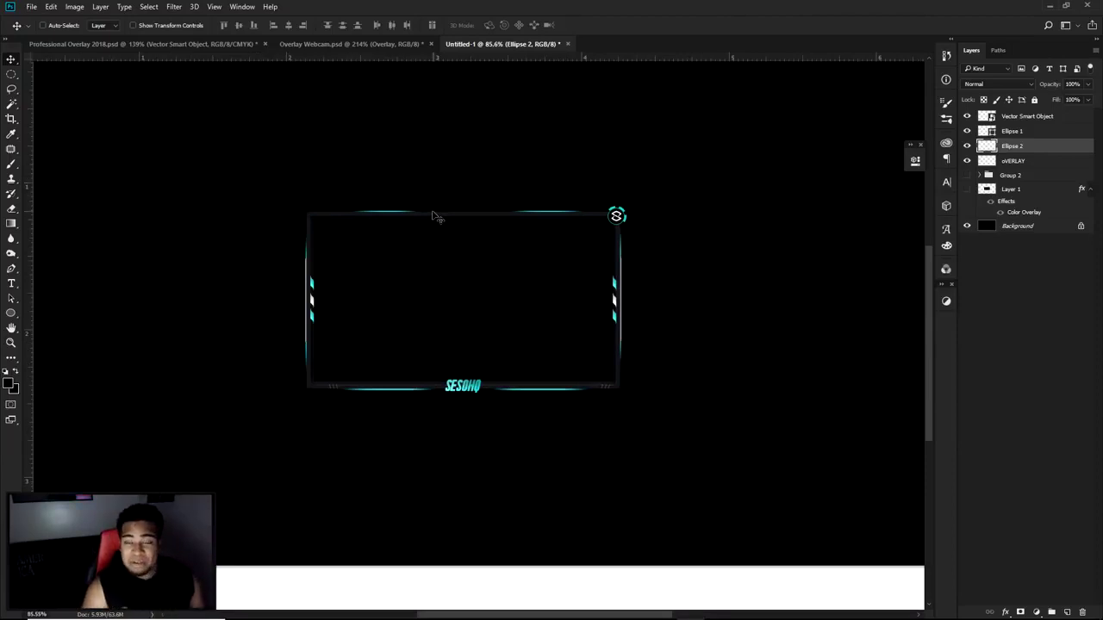
{"action": "scroll", "coordinate": [436, 217], "scroll_direction": "down", "scroll_amount": 1}
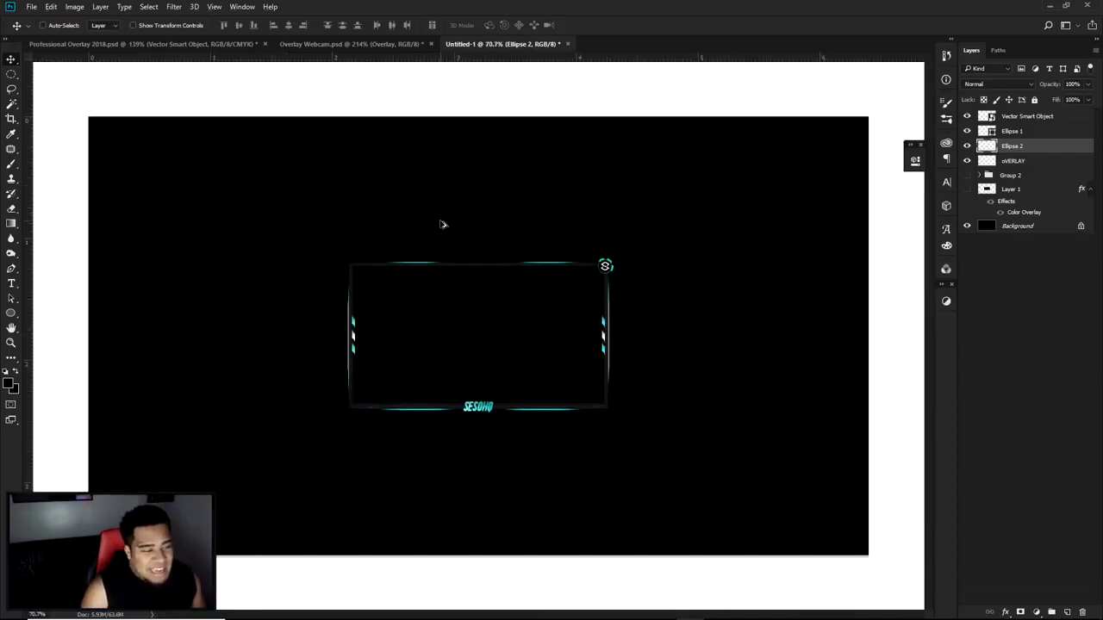
{"action": "scroll", "coordinate": [443, 219], "scroll_direction": "up", "scroll_amount": 1}
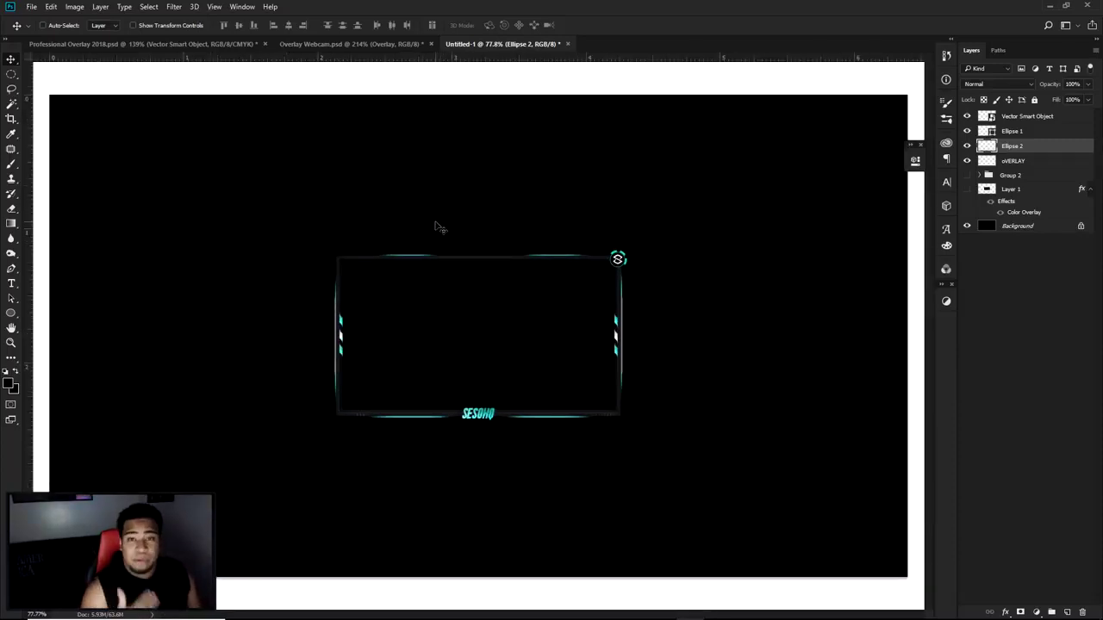
{"action": "scroll", "coordinate": [450, 307], "scroll_direction": "up", "scroll_amount": 2}
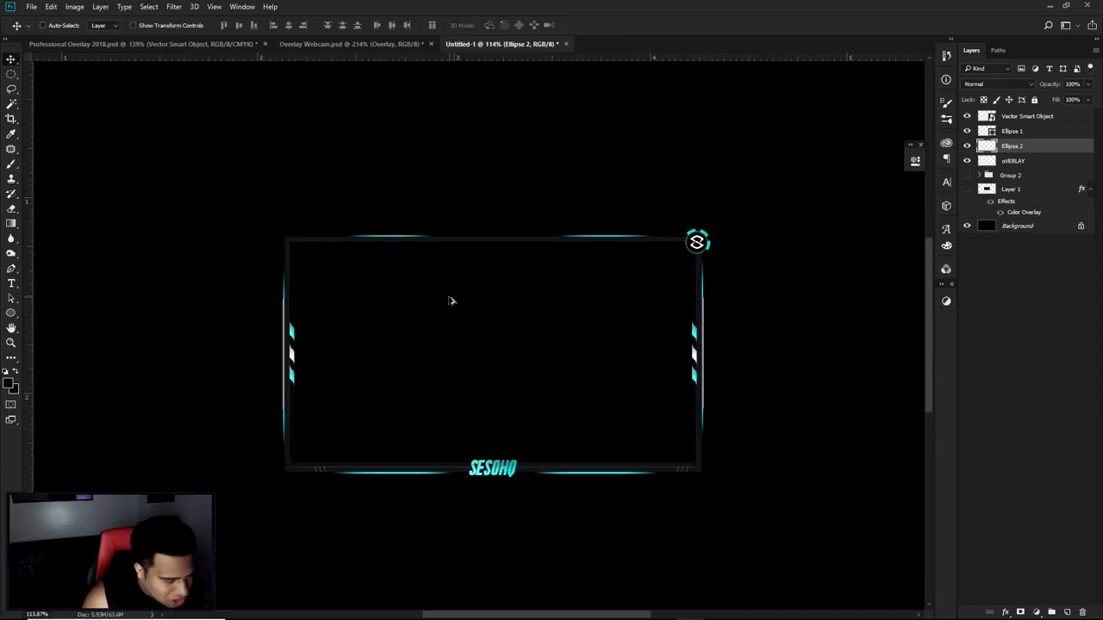
{"action": "scroll", "coordinate": [448, 308], "scroll_direction": "up", "scroll_amount": 1}
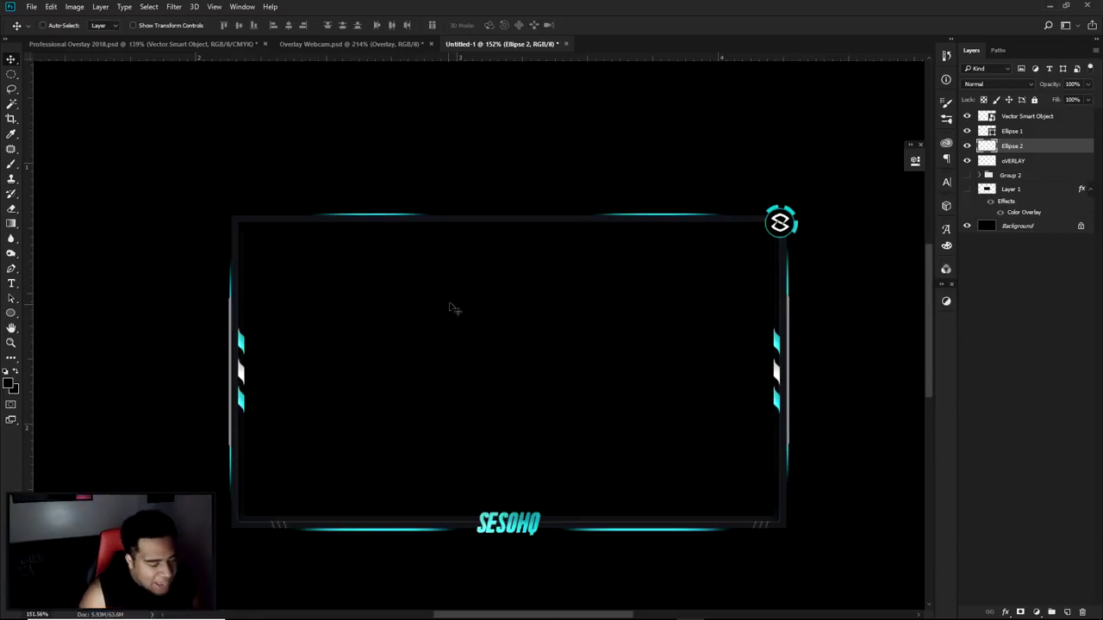
{"action": "scroll", "coordinate": [461, 287], "scroll_direction": "down", "scroll_amount": 2}
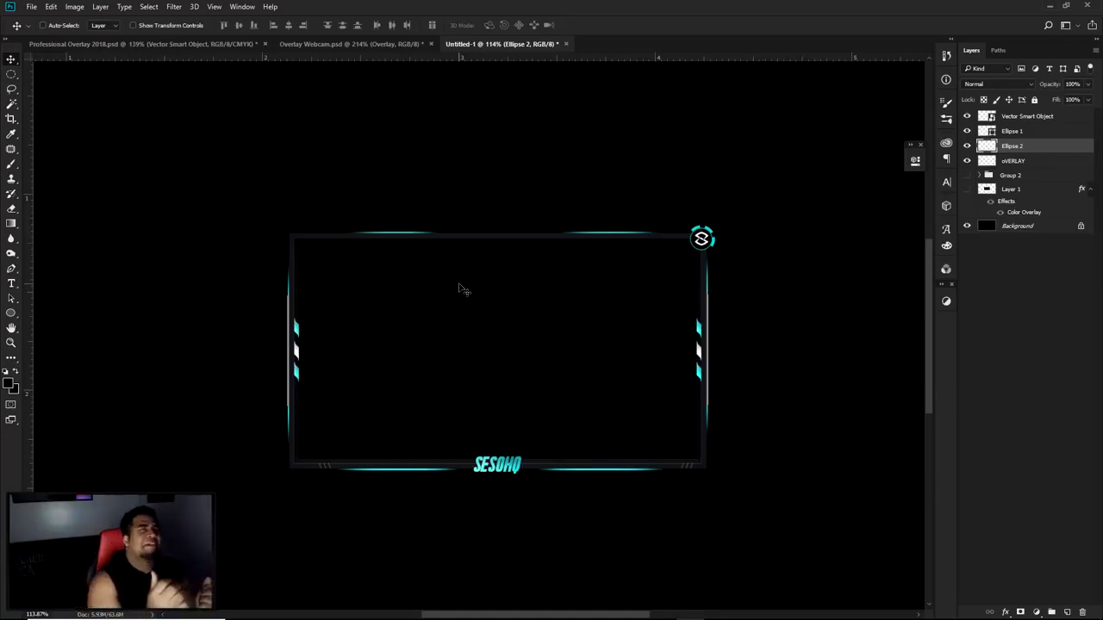
{"action": "scroll", "coordinate": [484, 347], "scroll_direction": "down", "scroll_amount": 3}
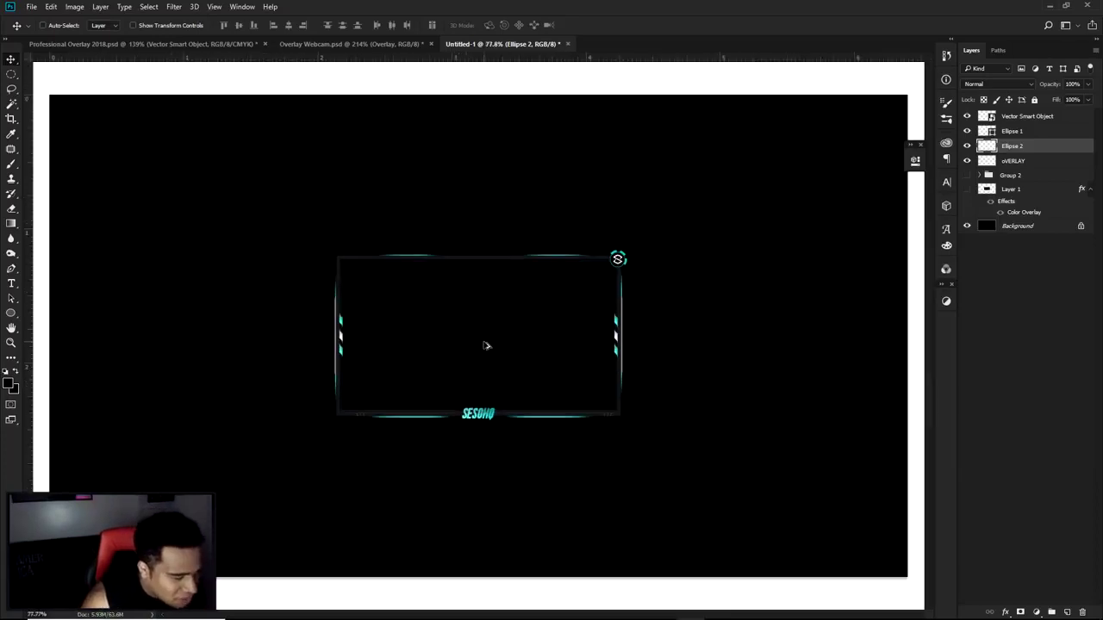